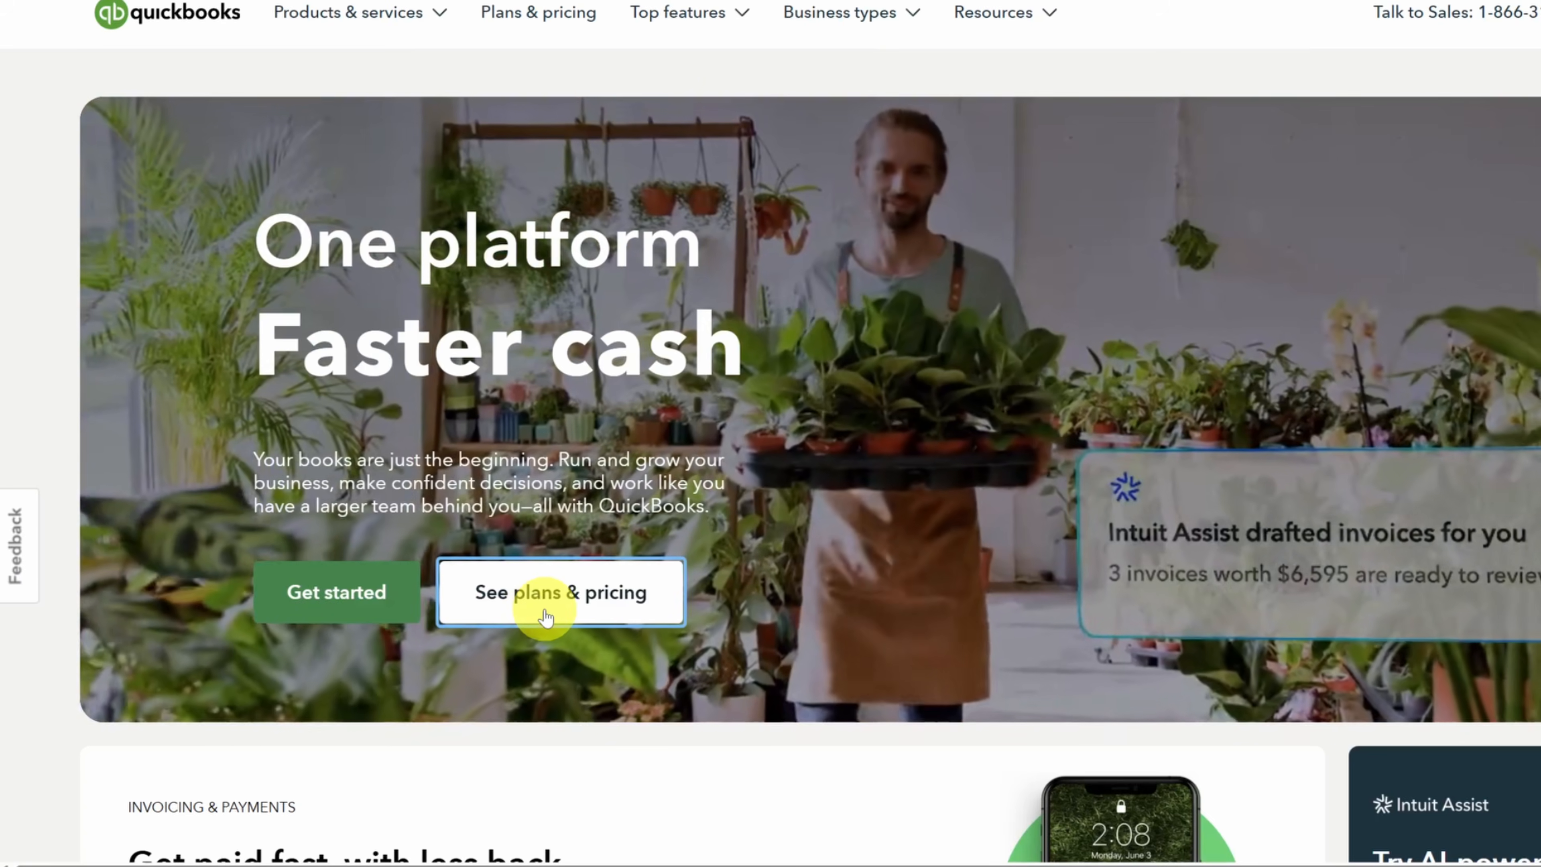
# Step: Open the plans and pricing page and compare the features and included users of the Simple Start, Essentials, Plus and Advanced plans
pyautogui.click(546, 615)
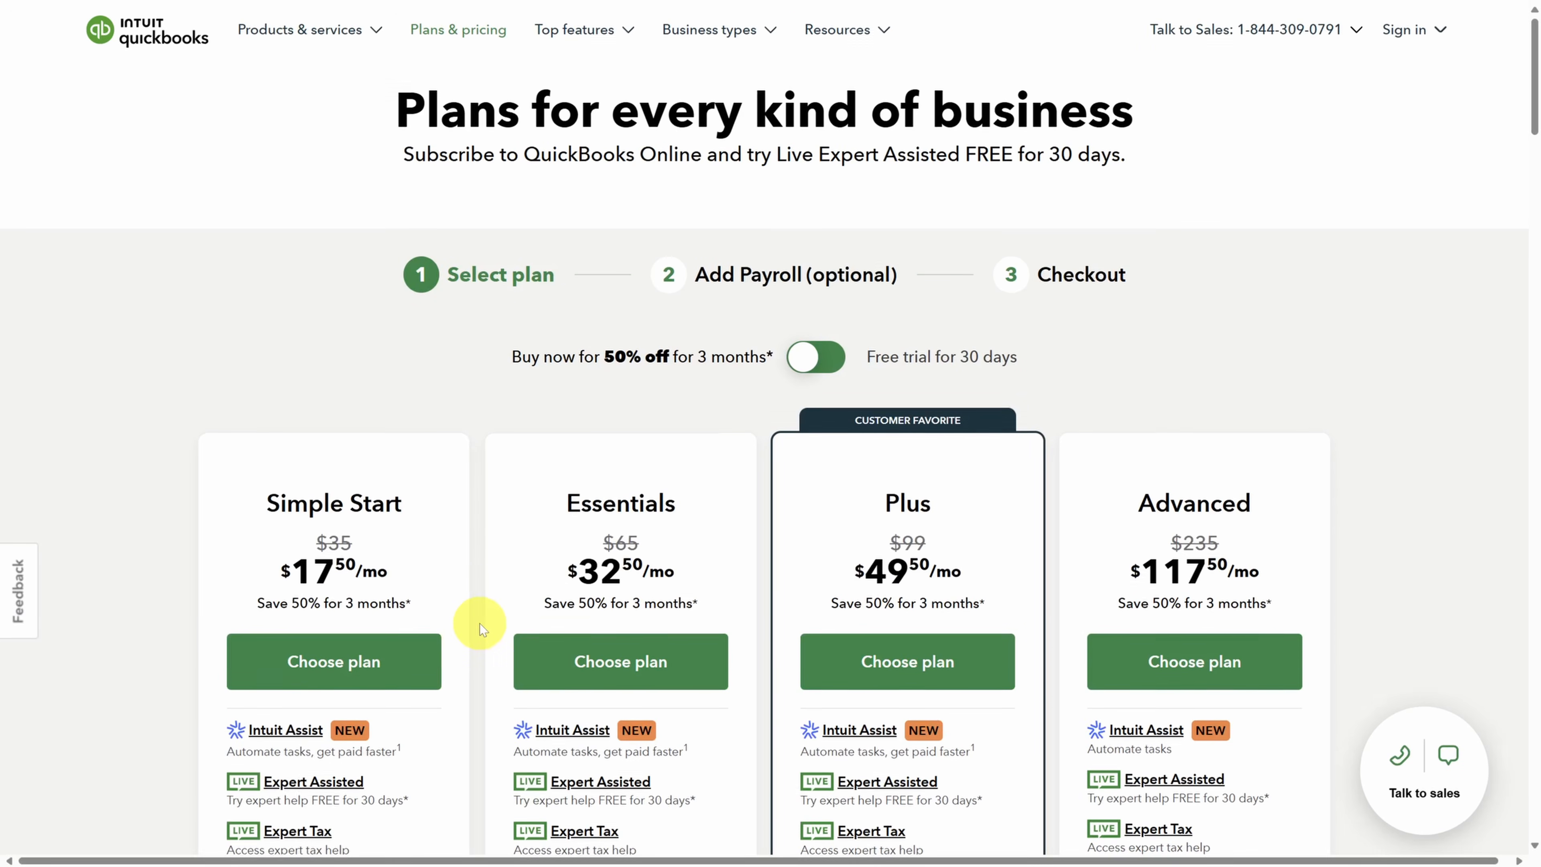
pyautogui.scroll(-5, 479, 623)
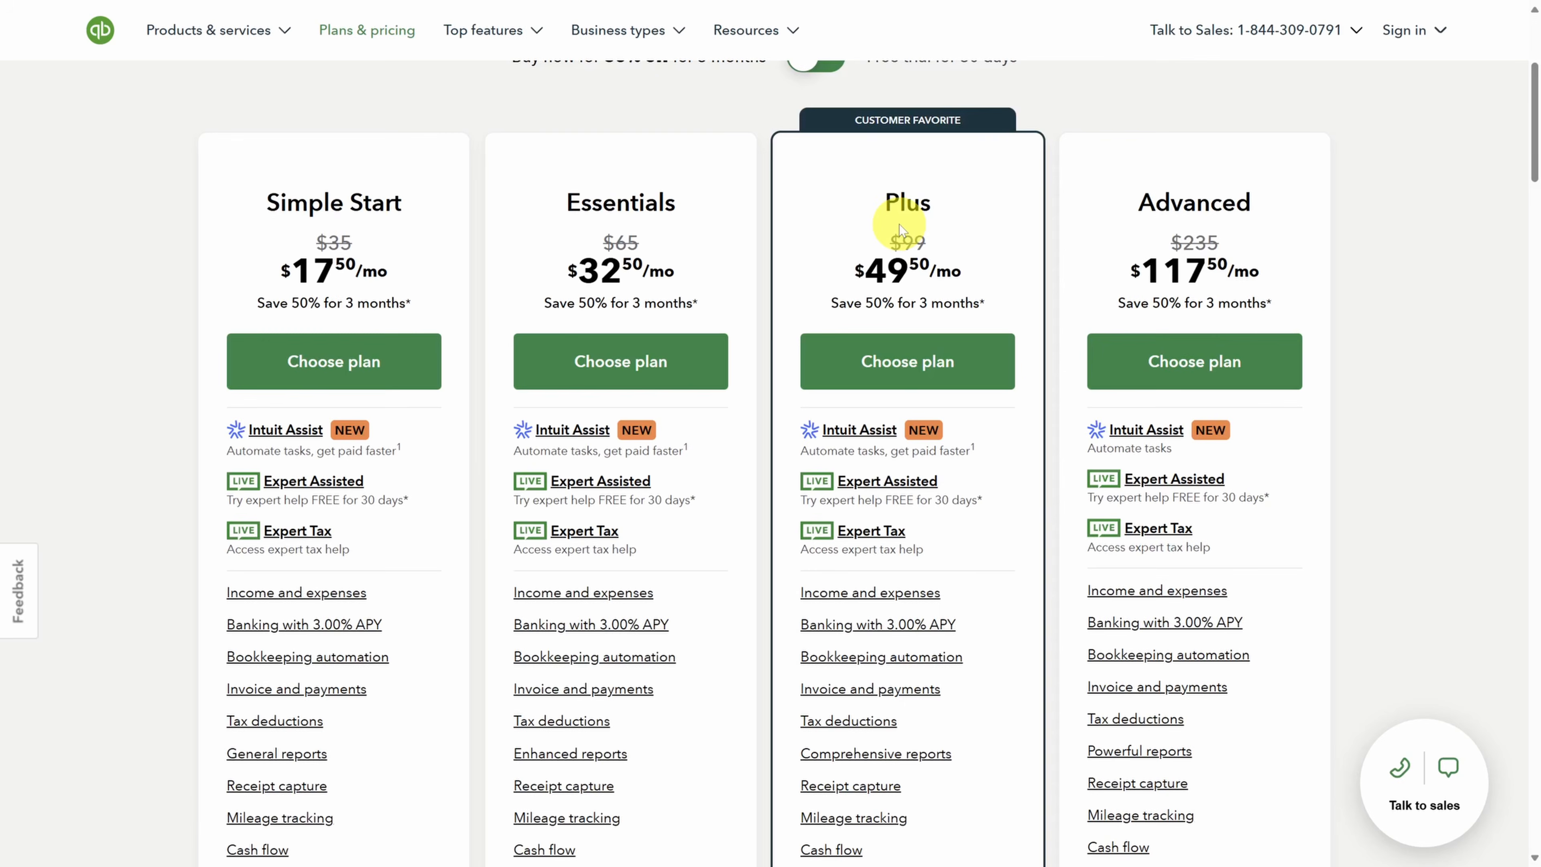
pyautogui.scroll(-8, 900, 224)
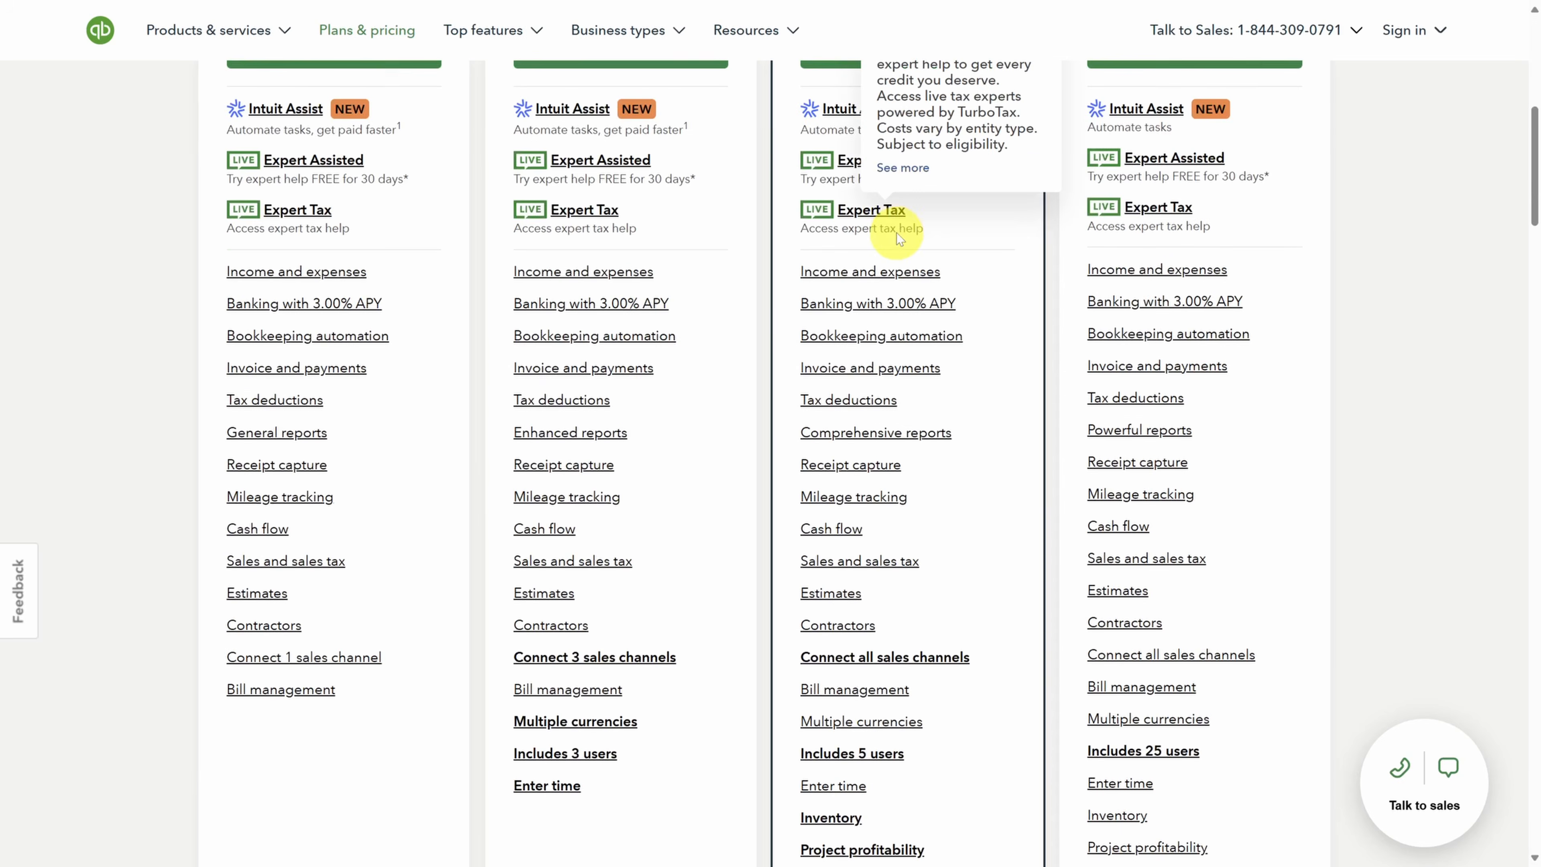
pyautogui.moveTo(837, 658)
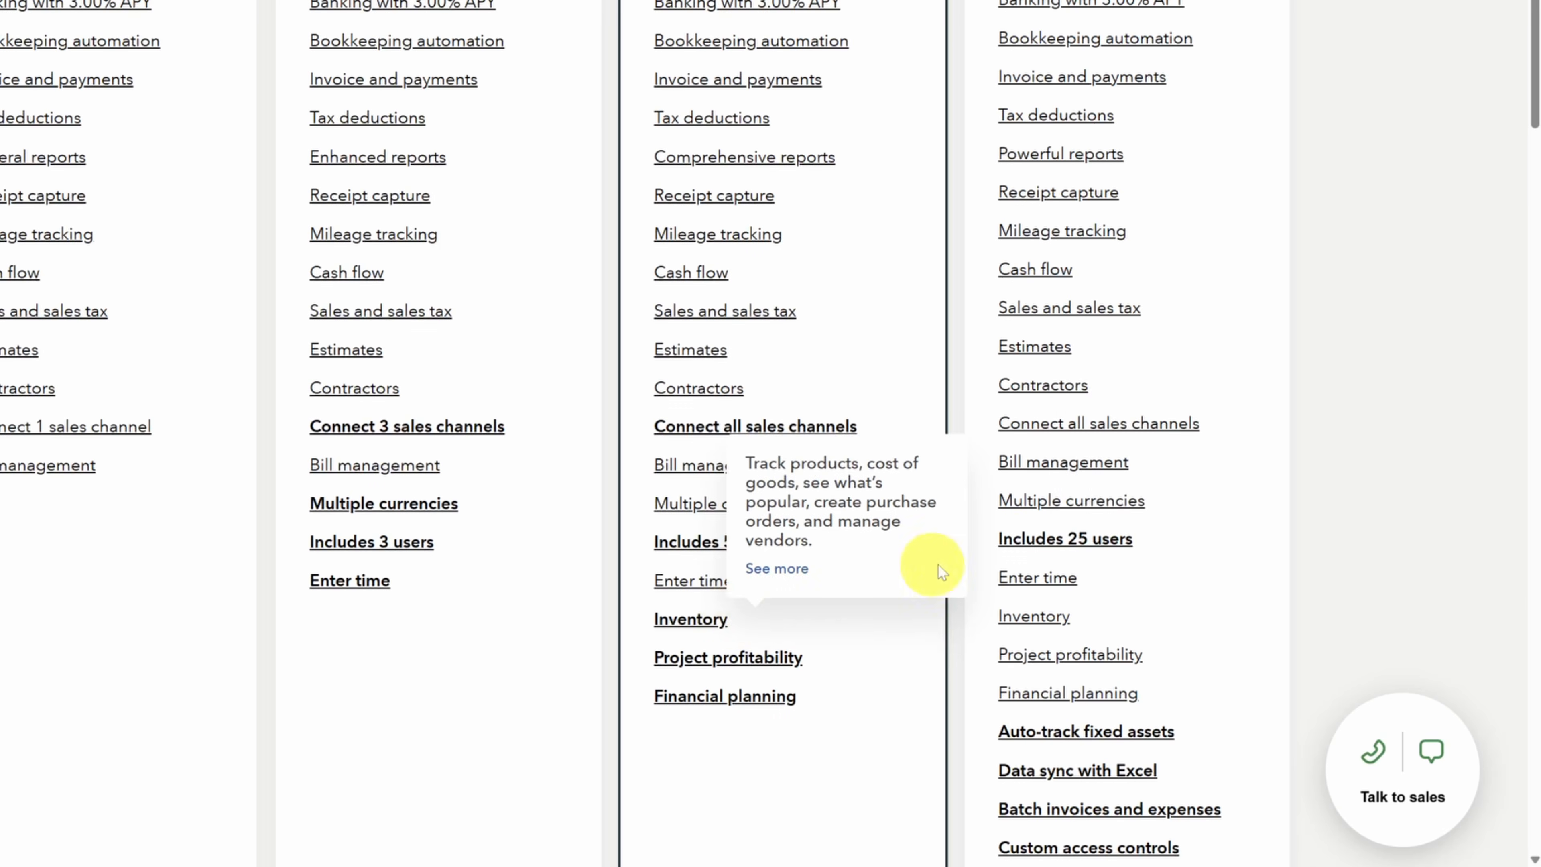
pyautogui.moveTo(1081, 587)
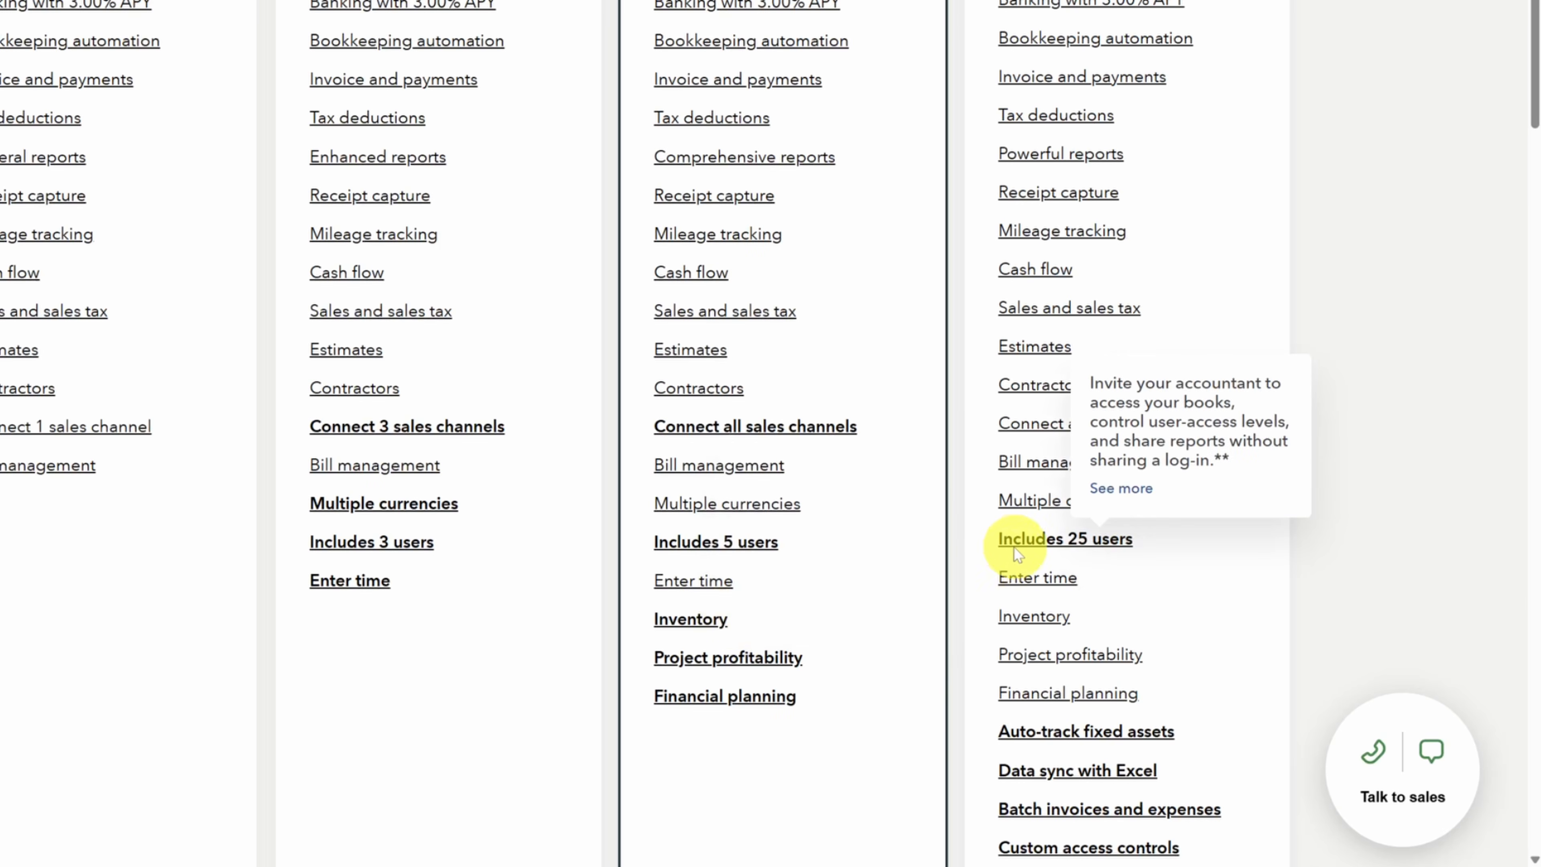
pyautogui.scroll(7, 1141, 544)
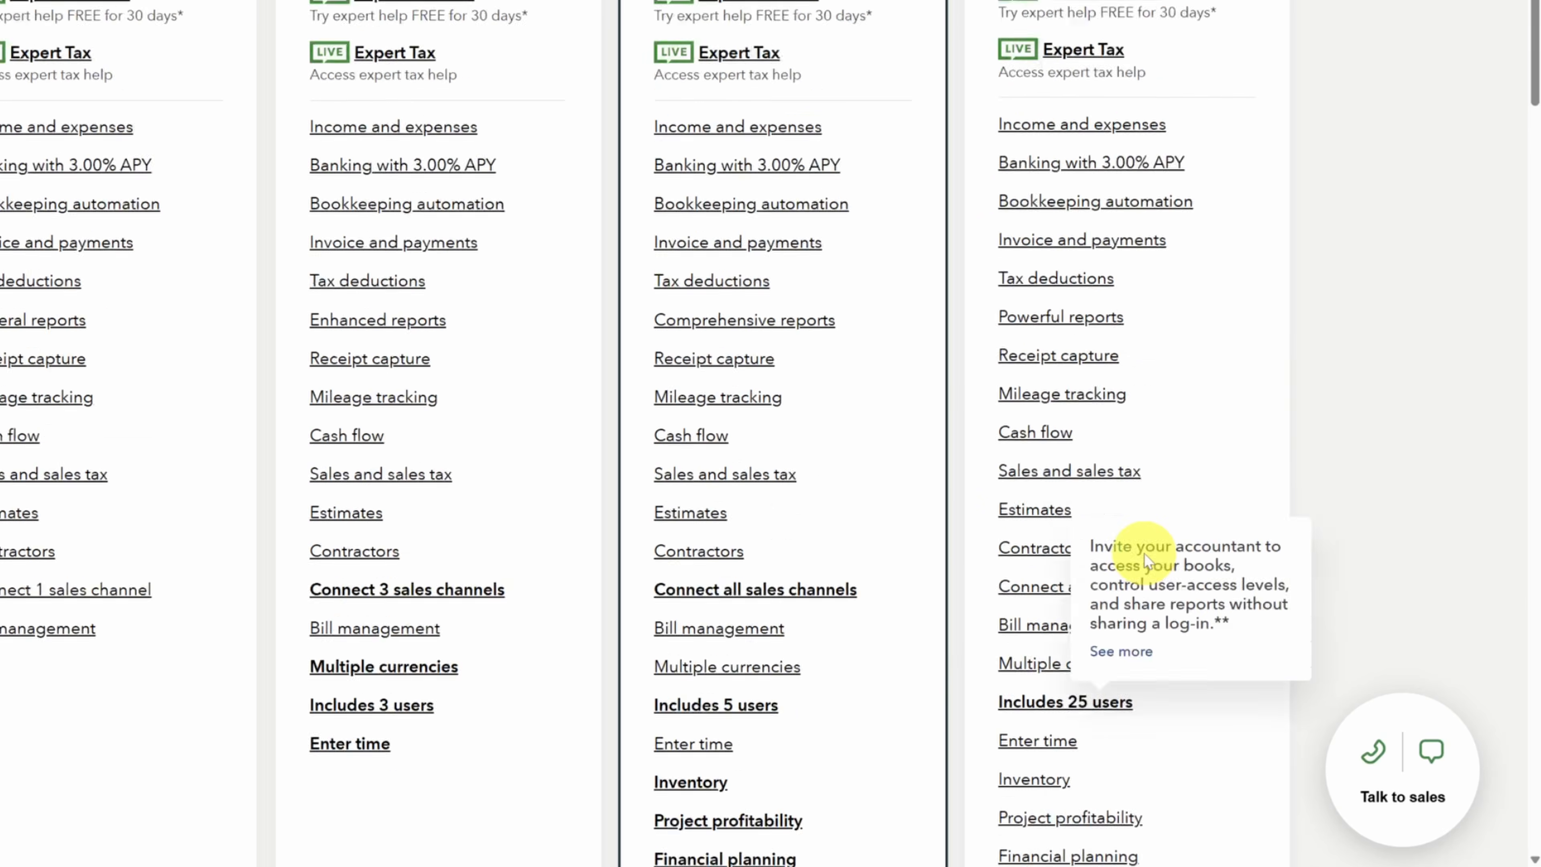
pyautogui.scroll(5, 1145, 554)
pyautogui.moveTo(1145, 554)
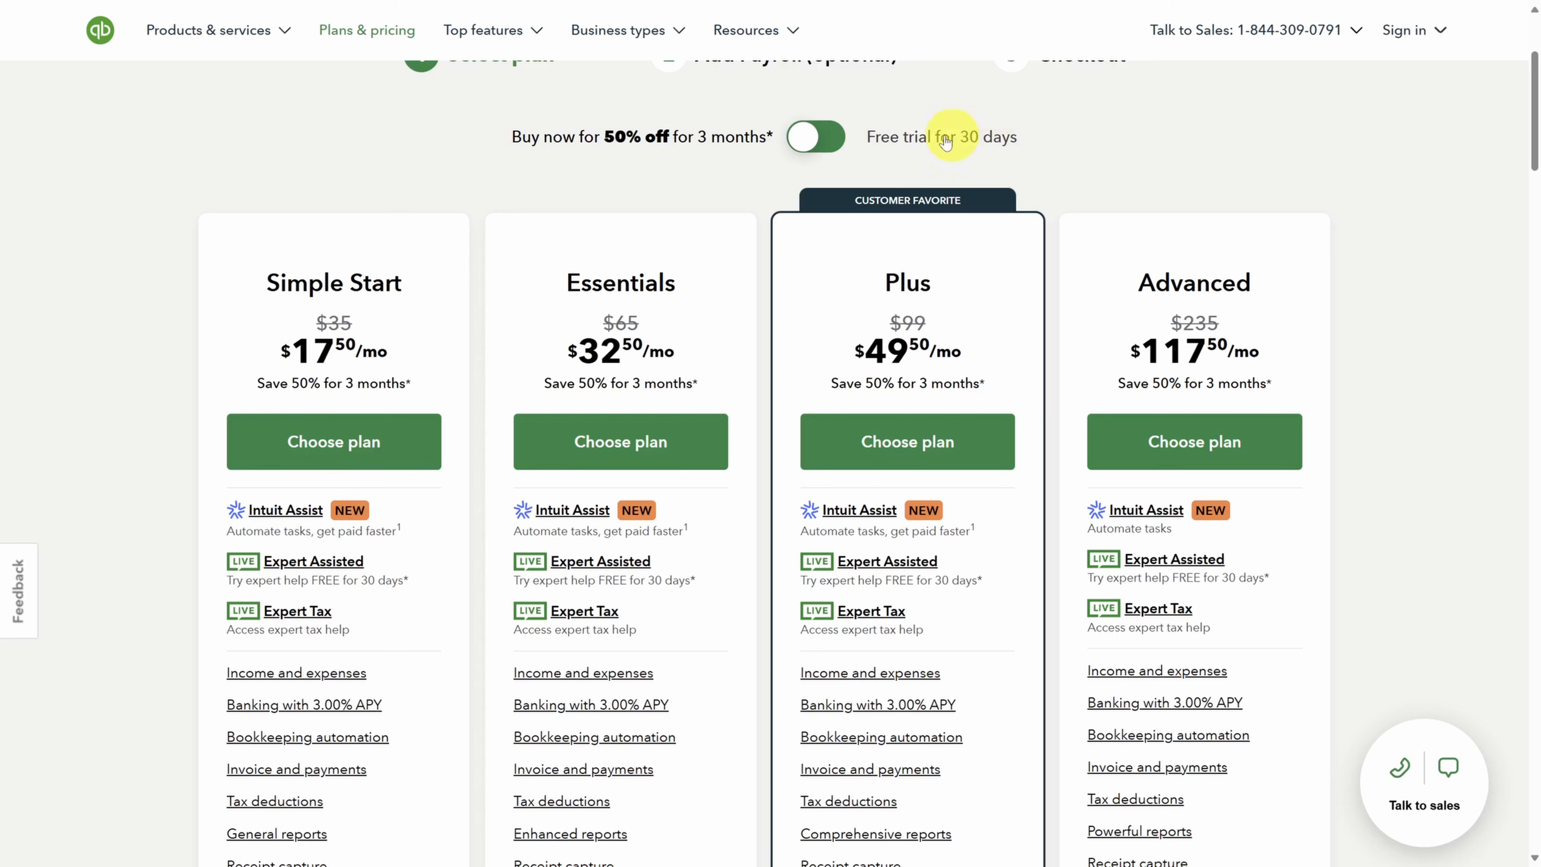
# Step: Choose the 30-day free trial of the Simple Start plan without payroll and look over the account creation form
pyautogui.click(816, 137)
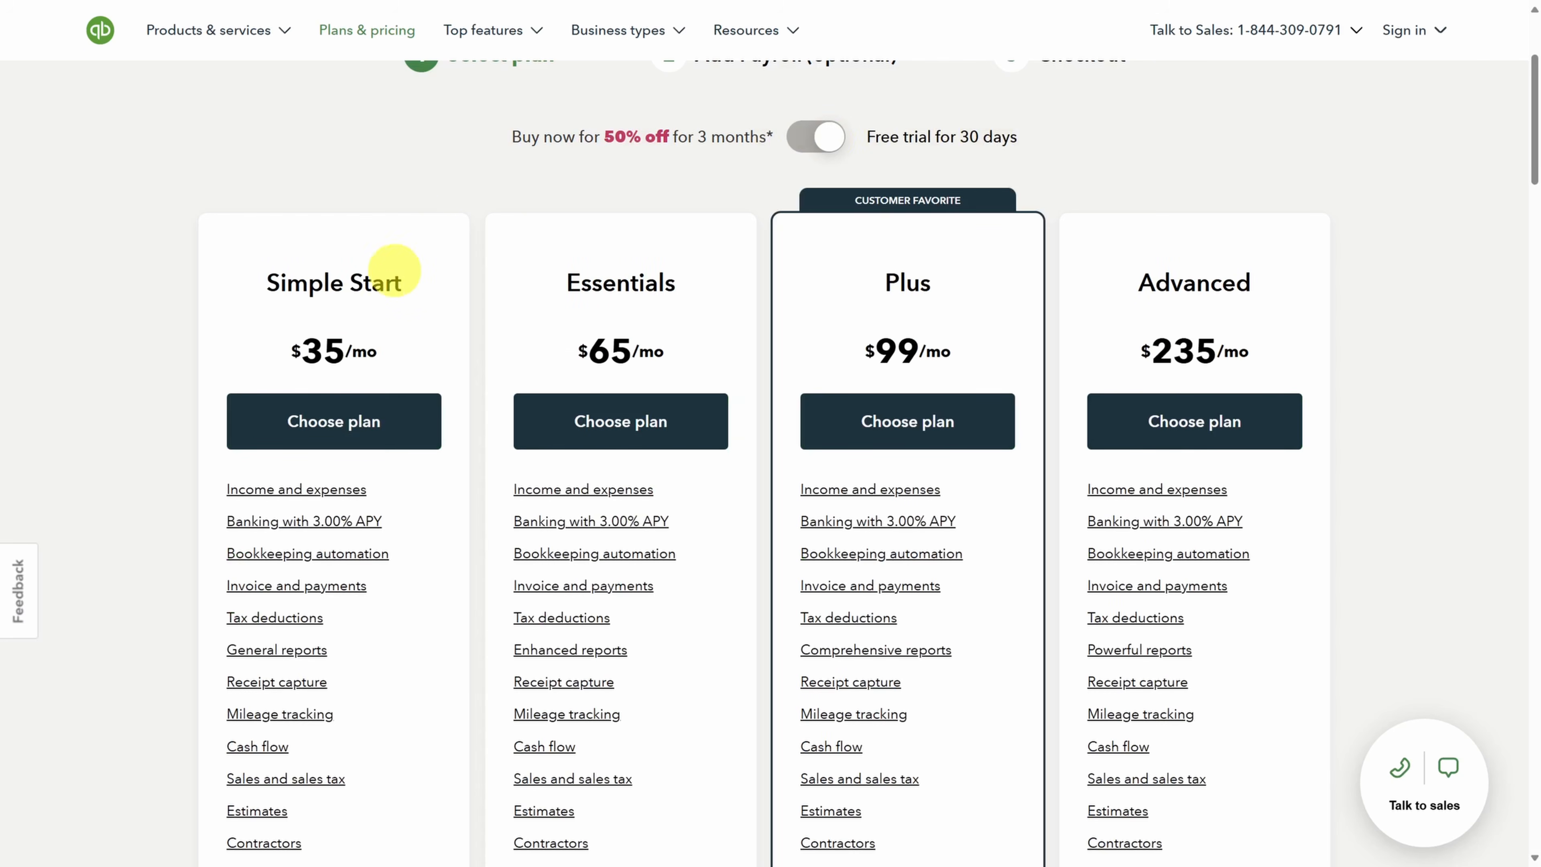
pyautogui.click(341, 426)
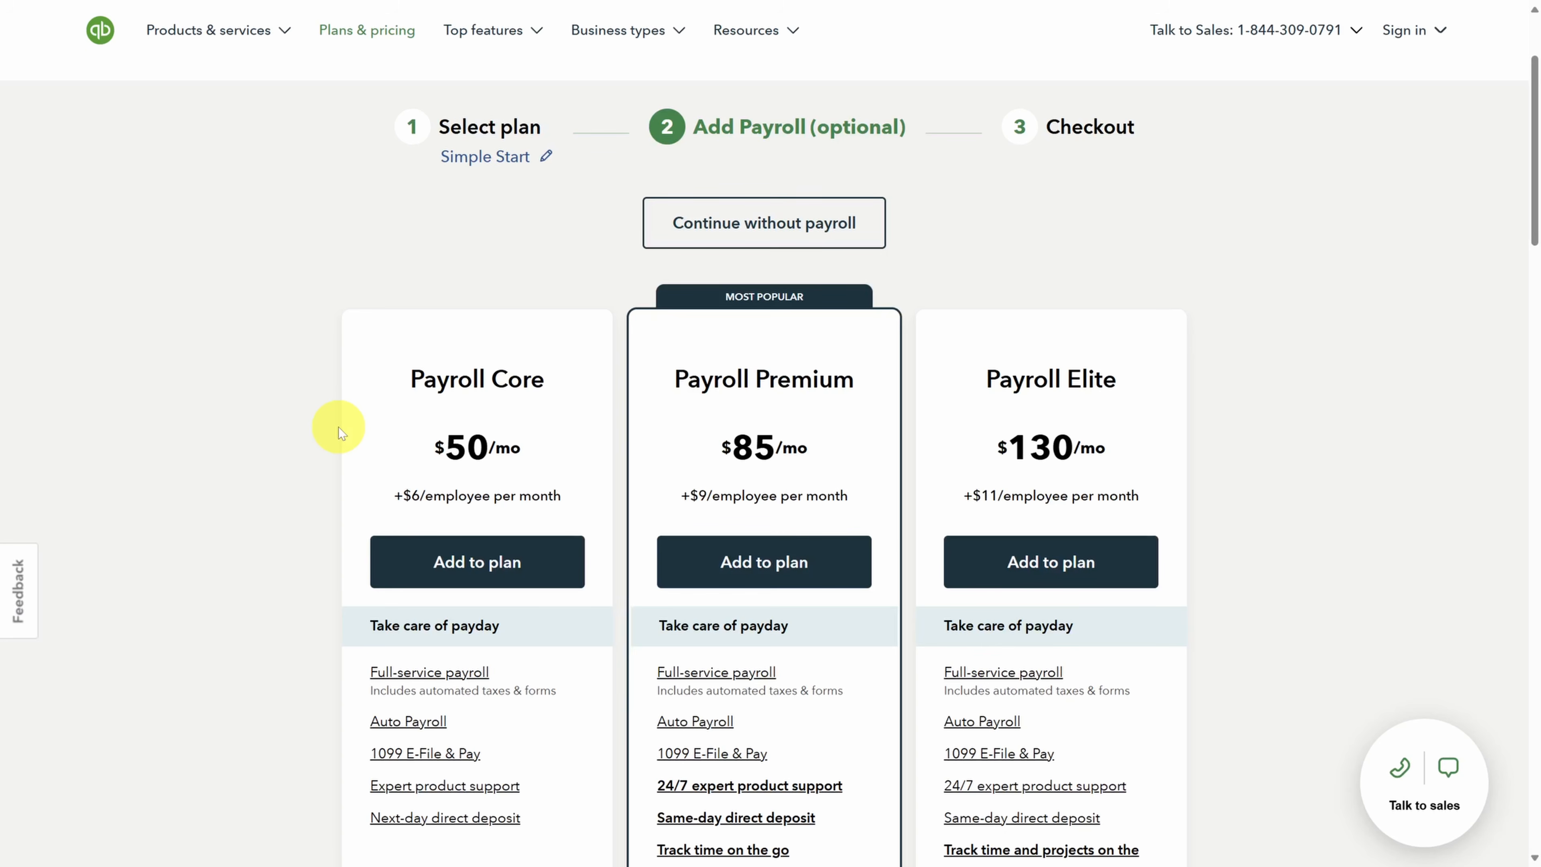
pyautogui.click(759, 238)
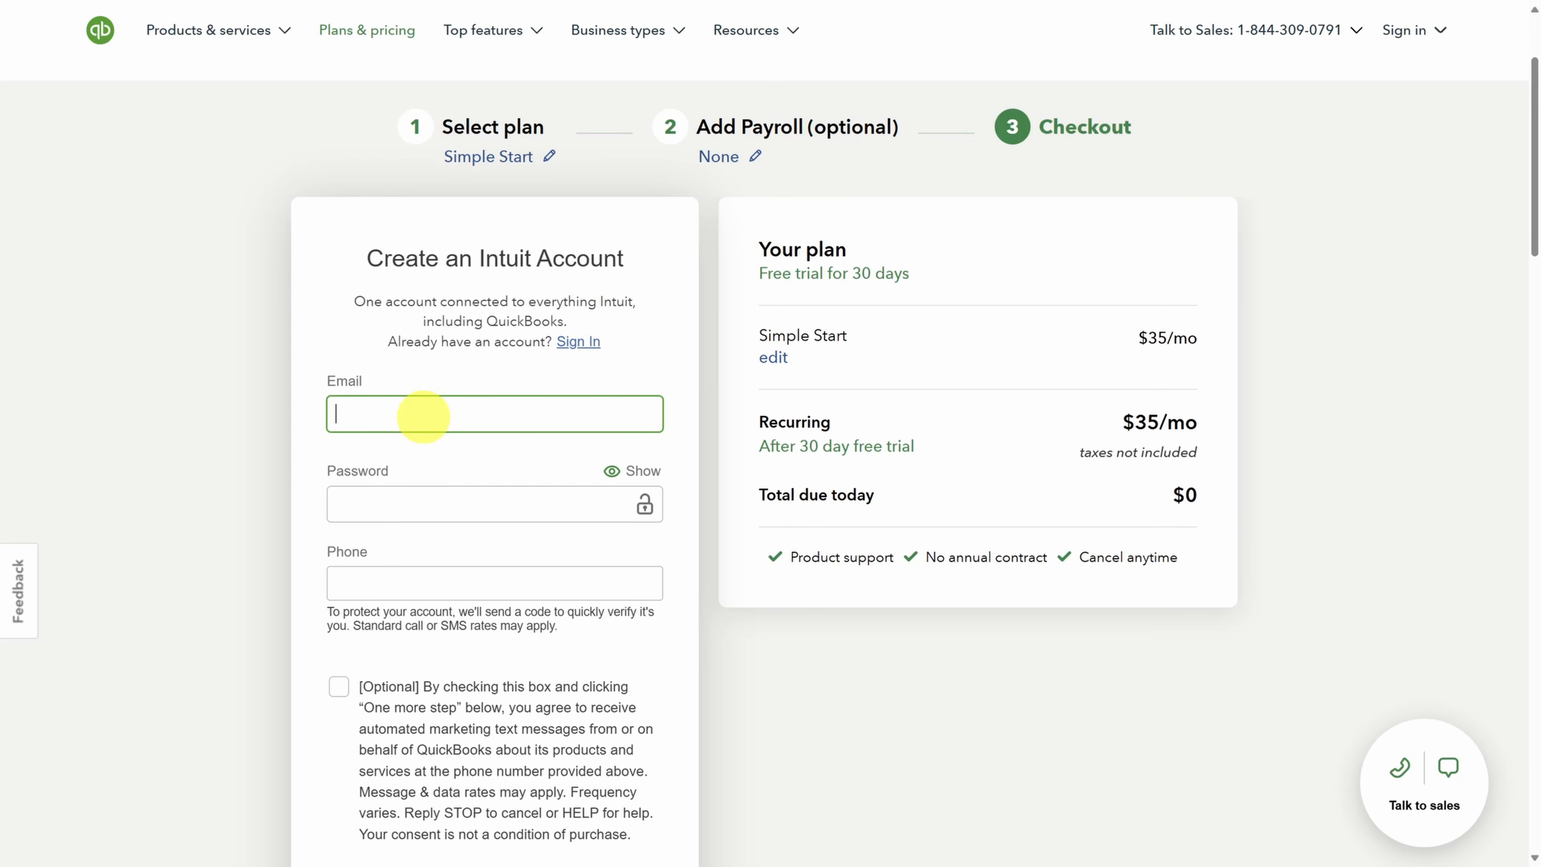
pyautogui.scroll(-3, 411, 509)
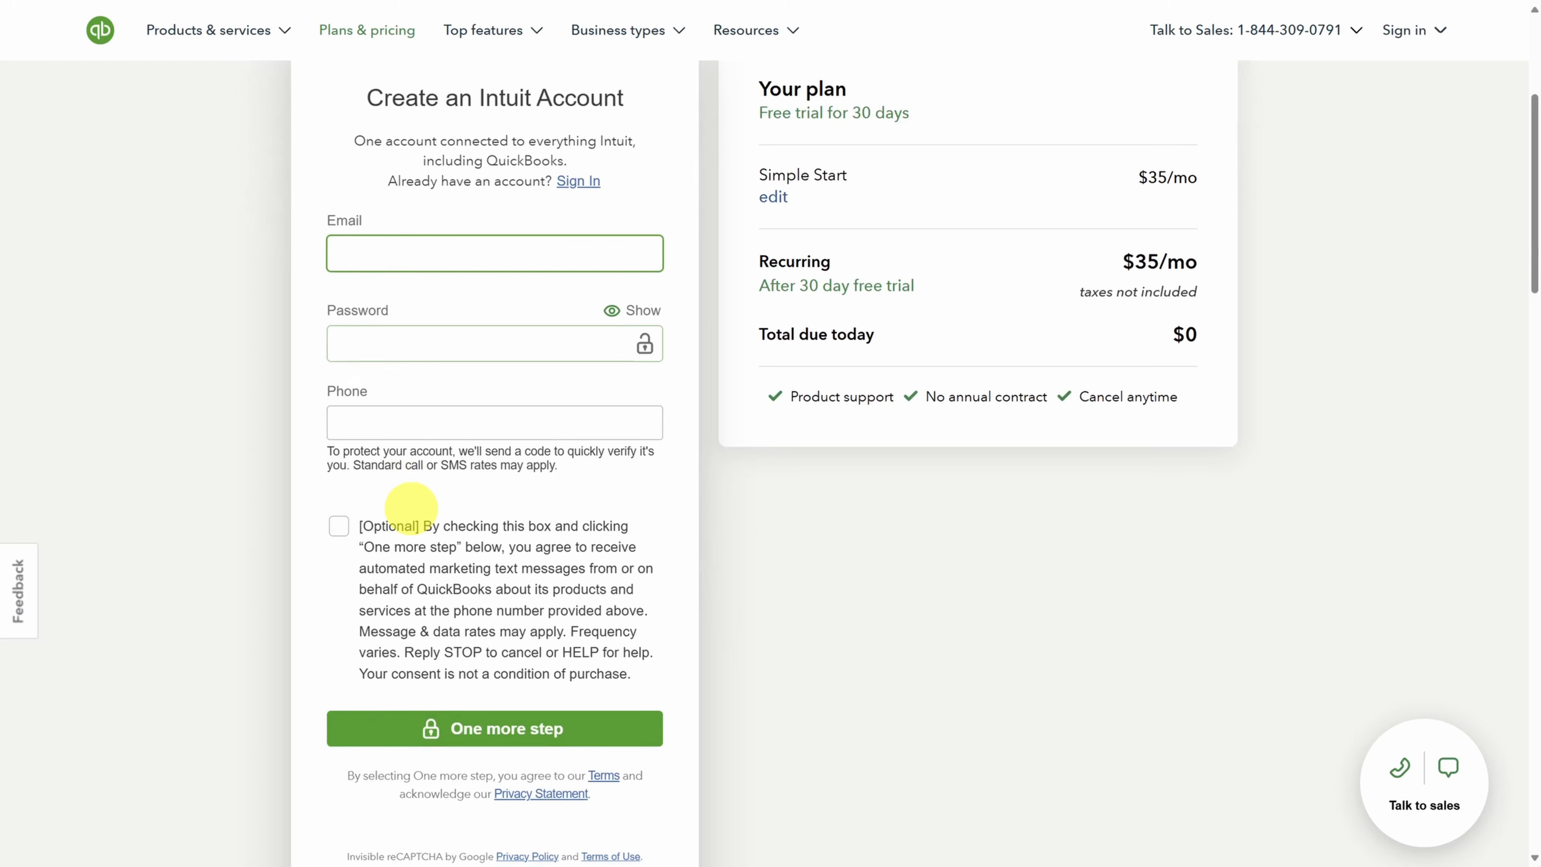
pyautogui.click(411, 515)
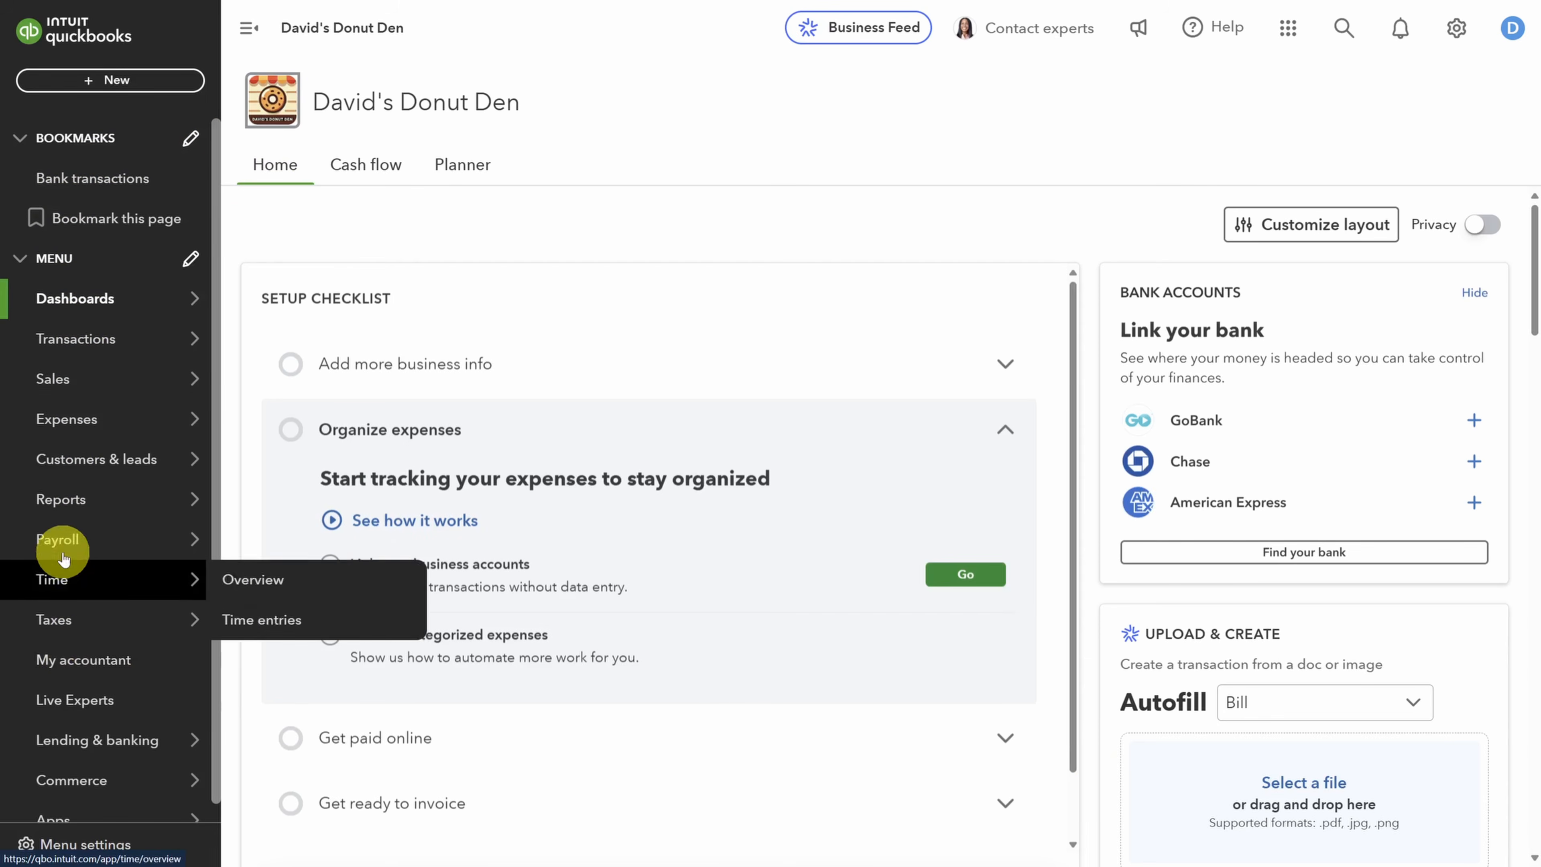
# Step: Look through the main navigation sections and open the bank transactions page
pyautogui.moveTo(66, 394)
pyautogui.moveTo(68, 352)
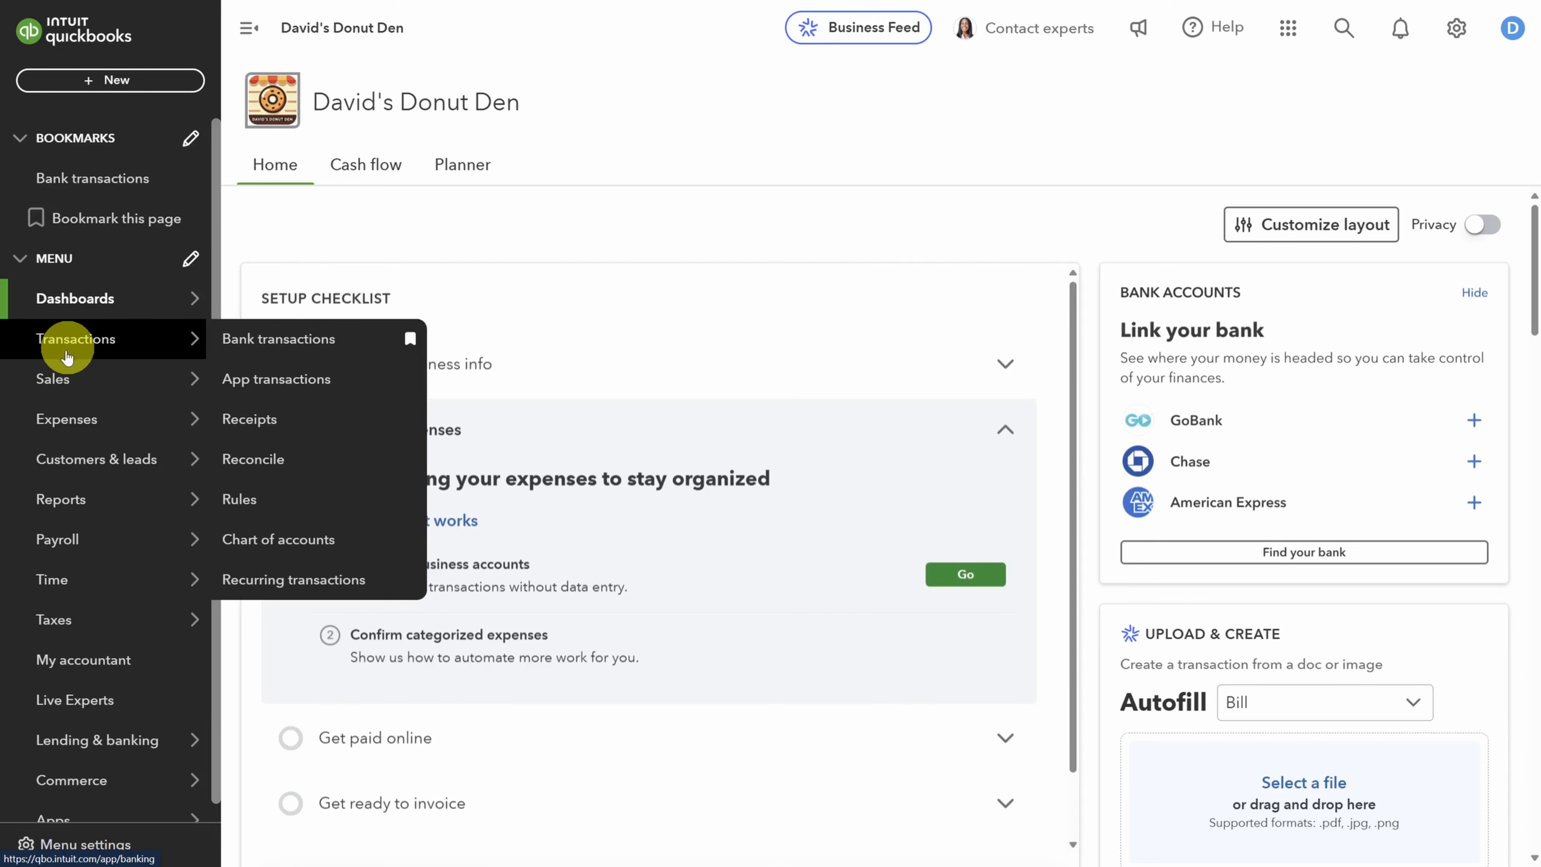
pyautogui.moveTo(77, 505)
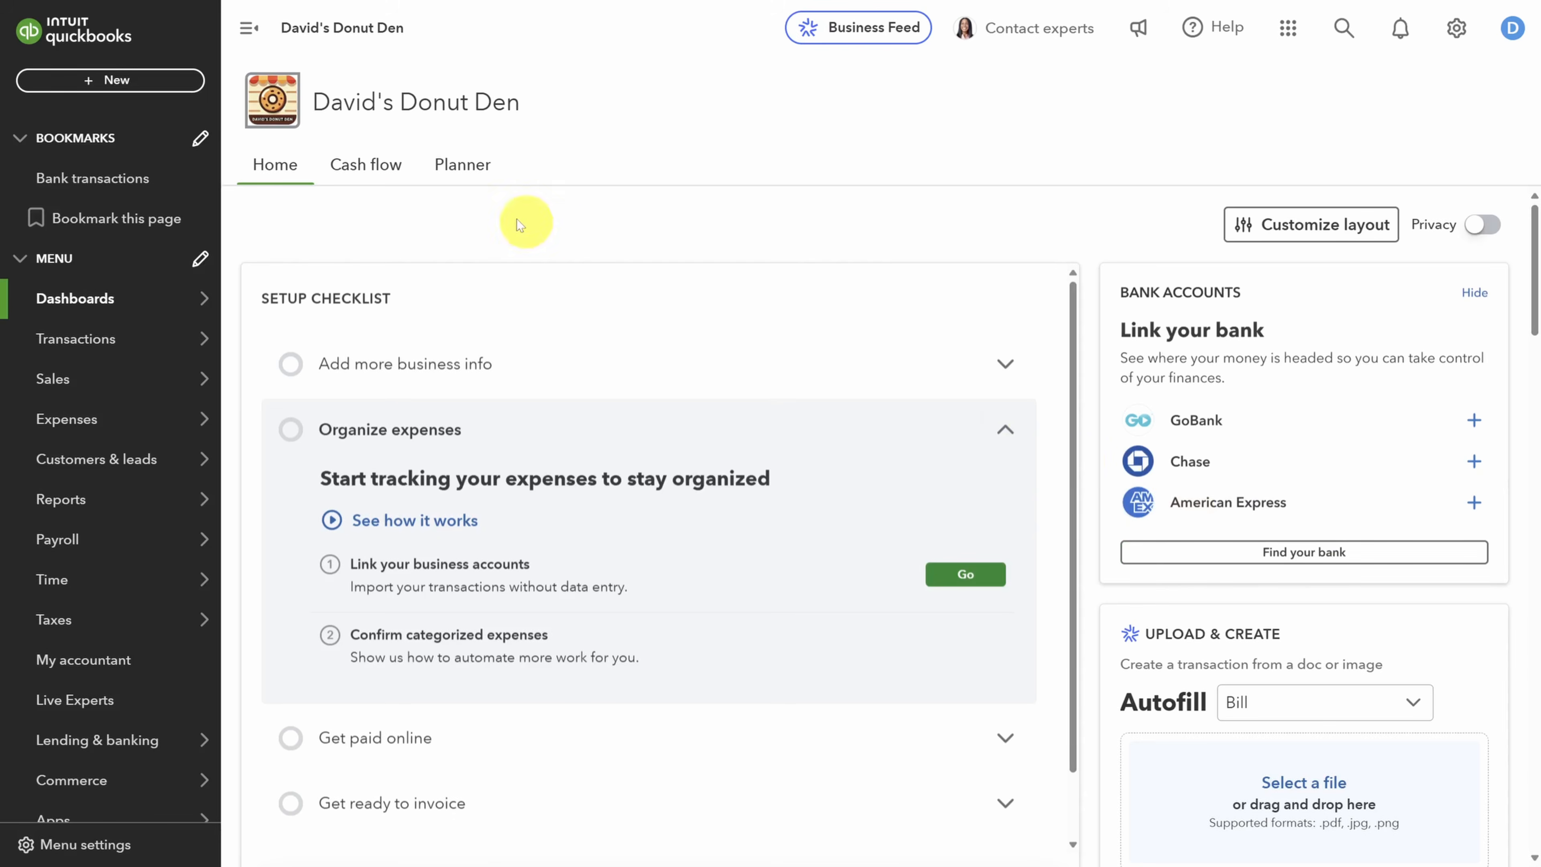
pyautogui.moveTo(90, 296)
pyautogui.moveTo(78, 346)
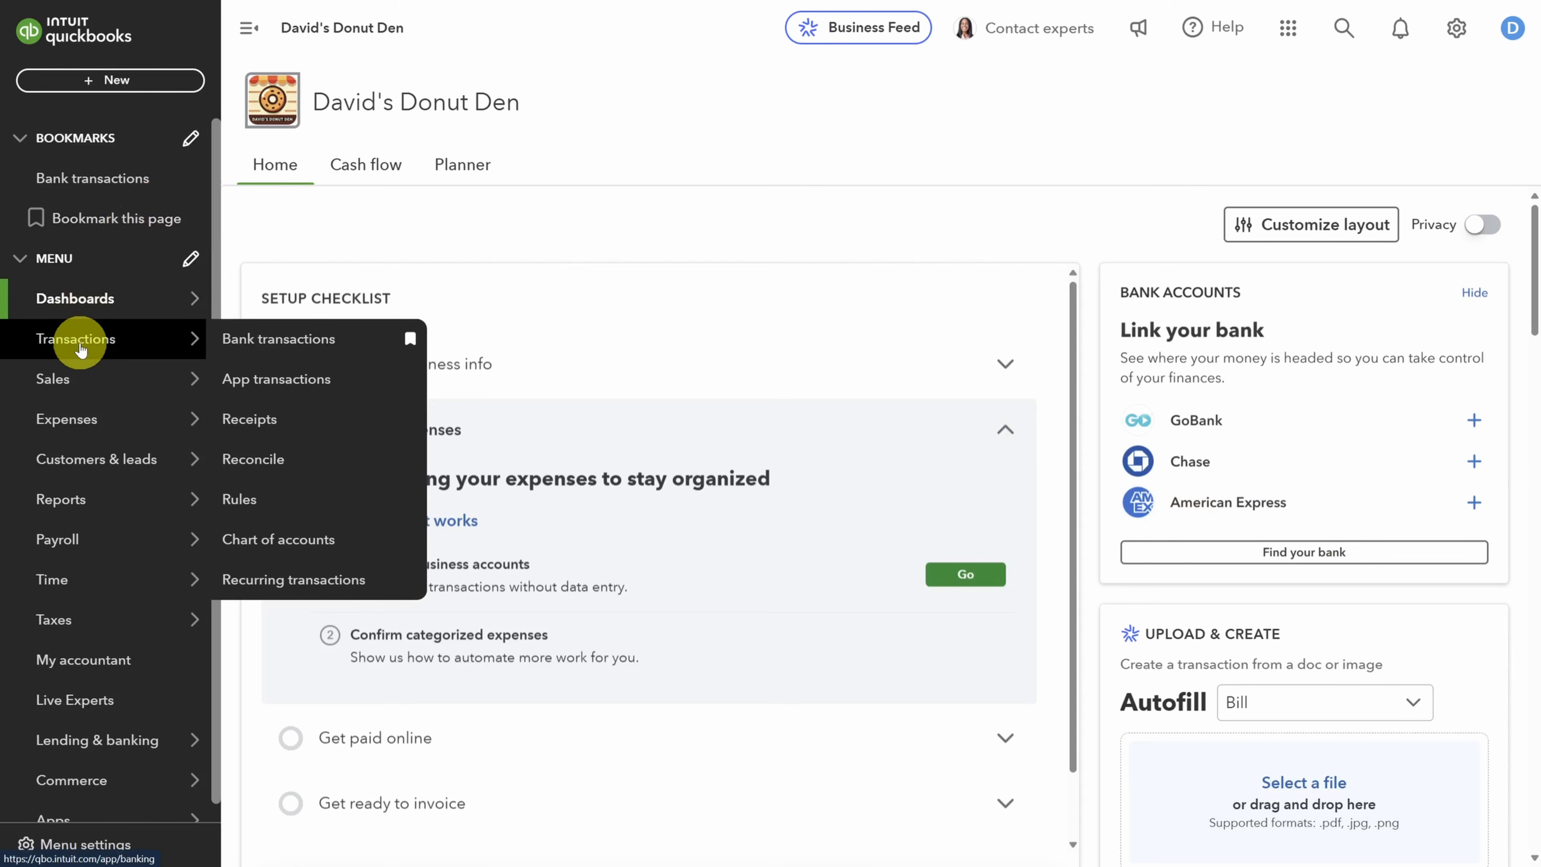
pyautogui.click(79, 349)
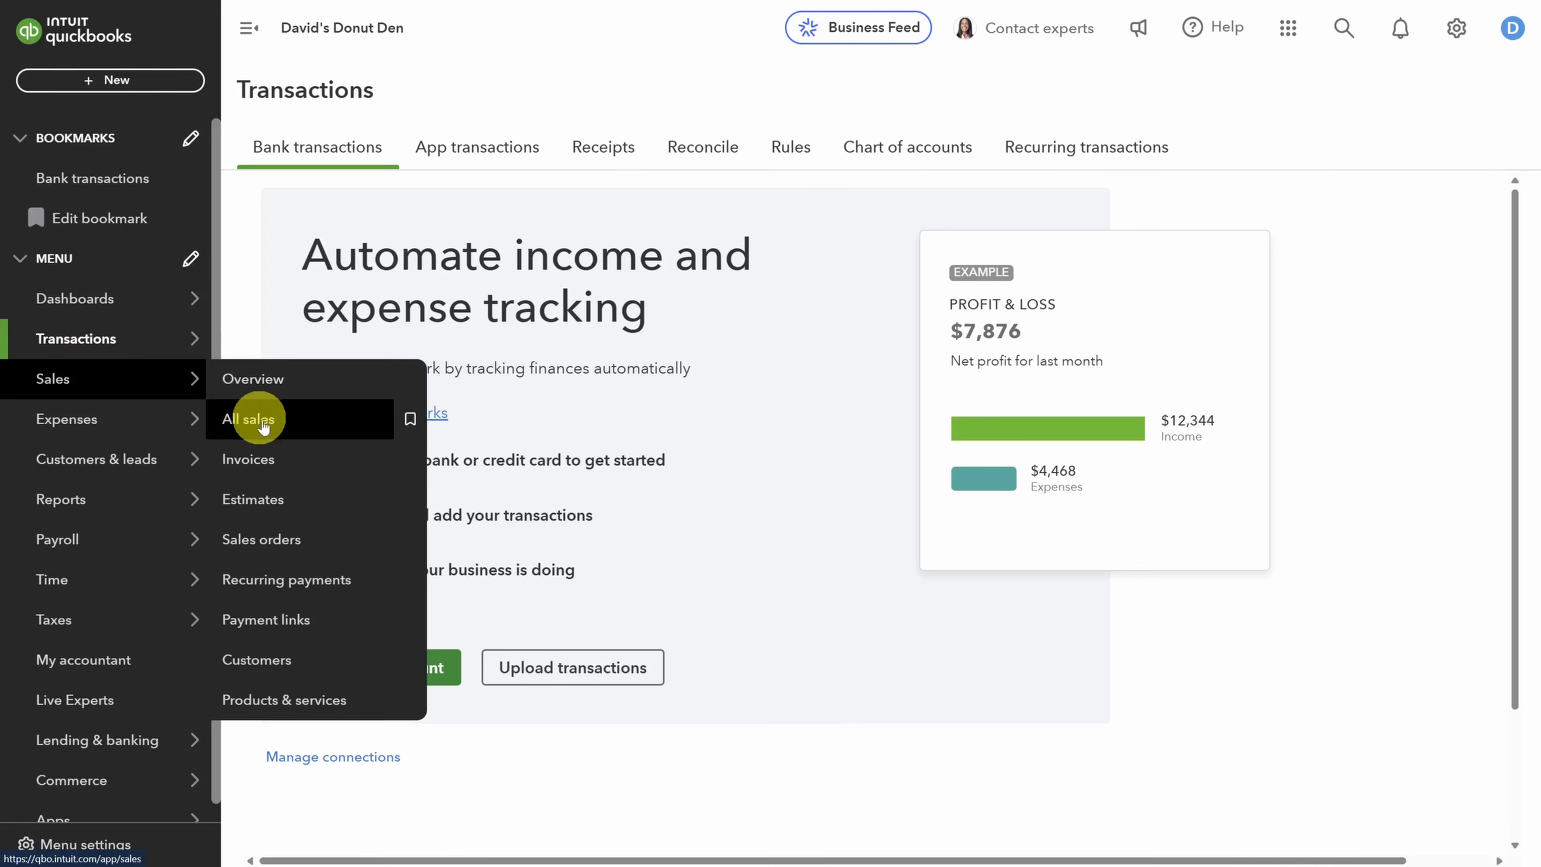
# Step: Connect a Capital One bank account and look over its imported transactions awaiting review
pyautogui.click(428, 679)
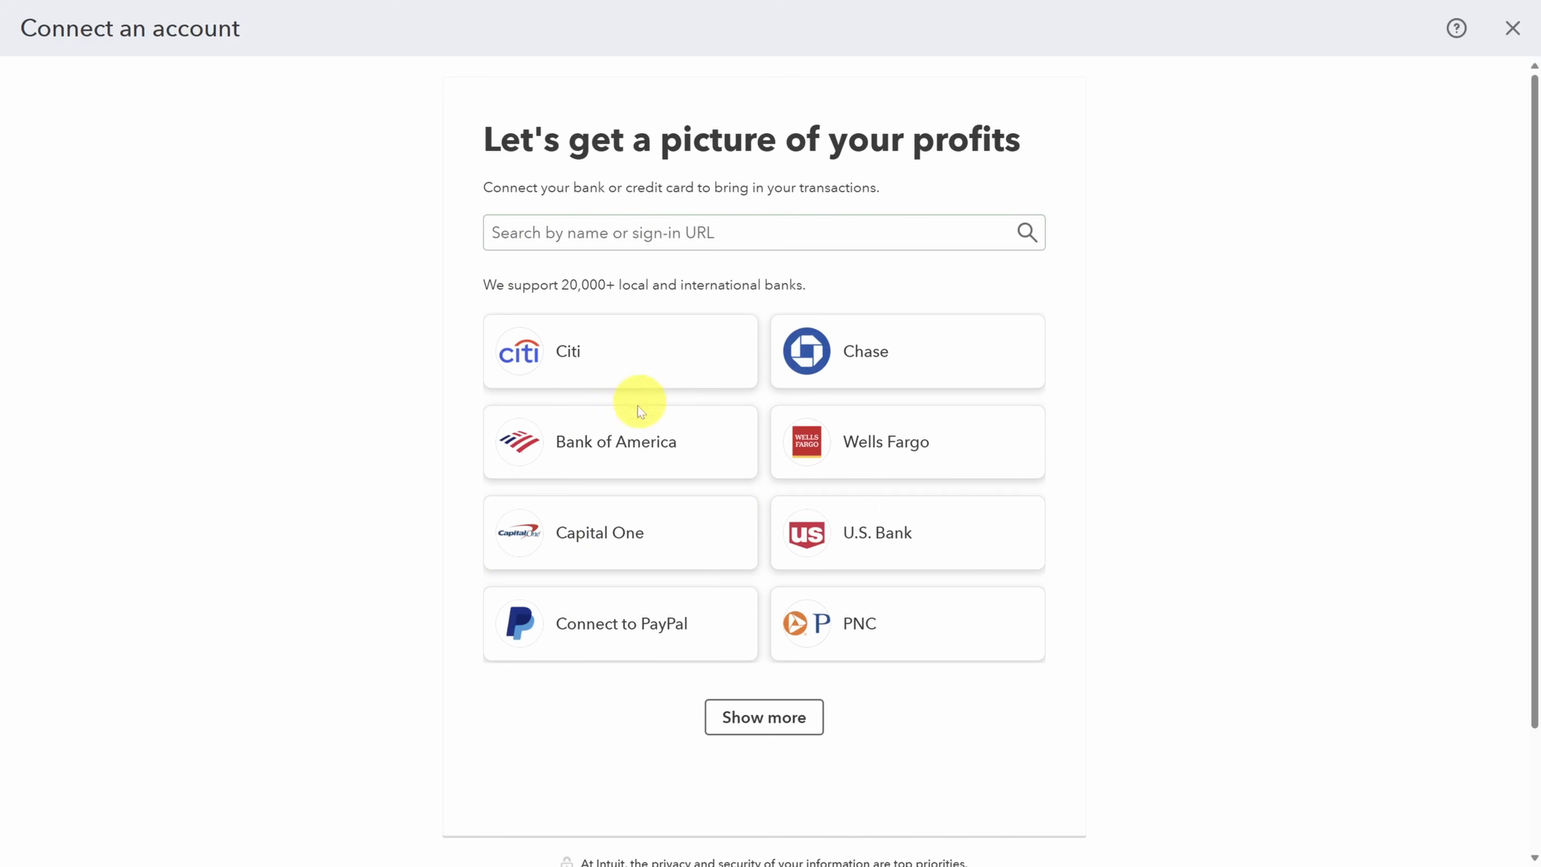
pyautogui.click(604, 534)
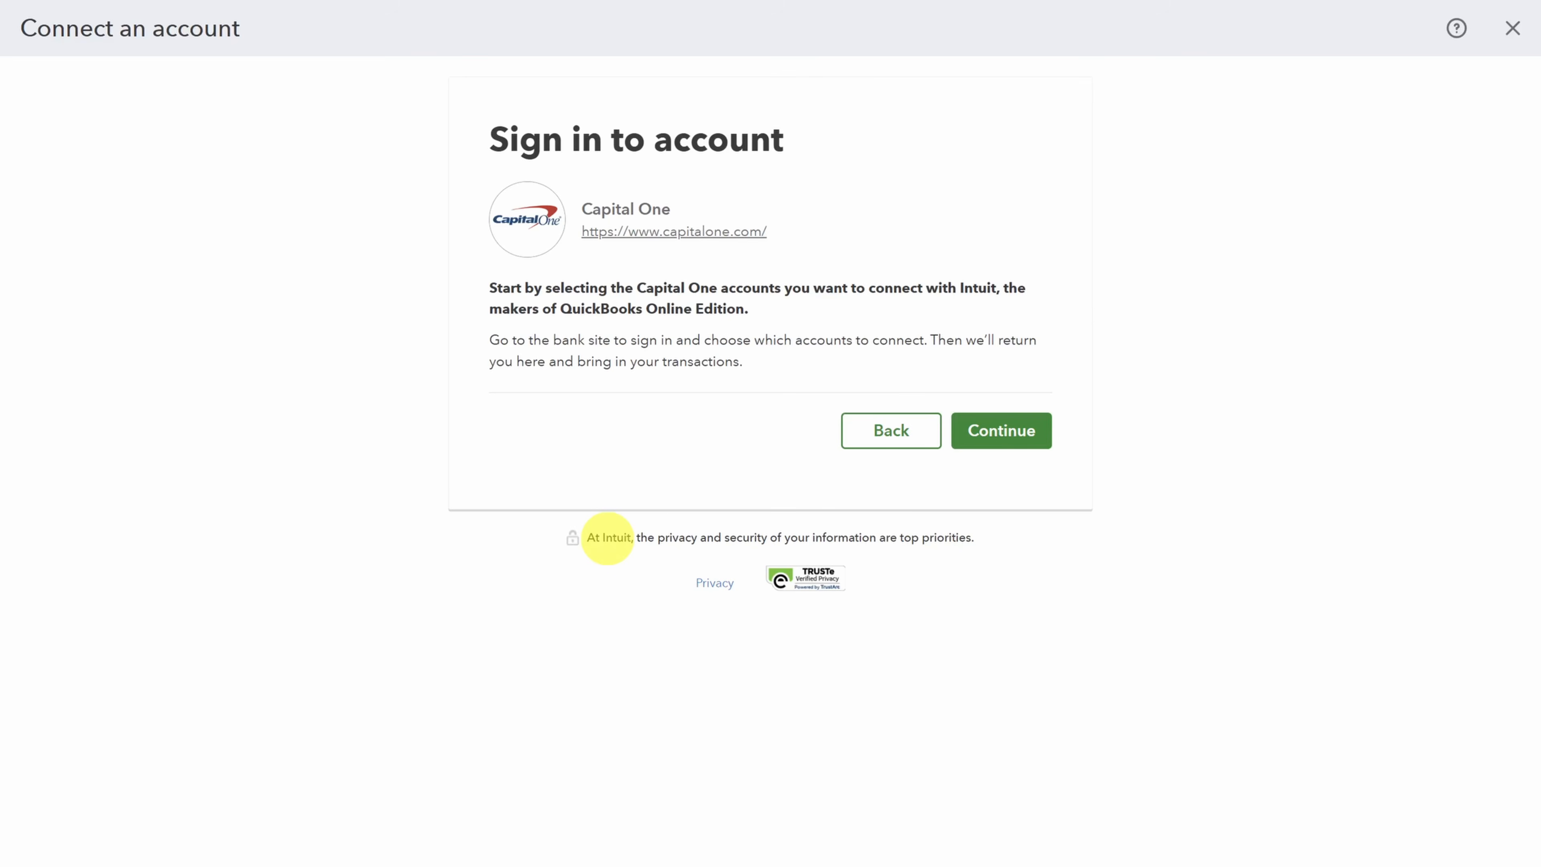
pyautogui.click(1005, 435)
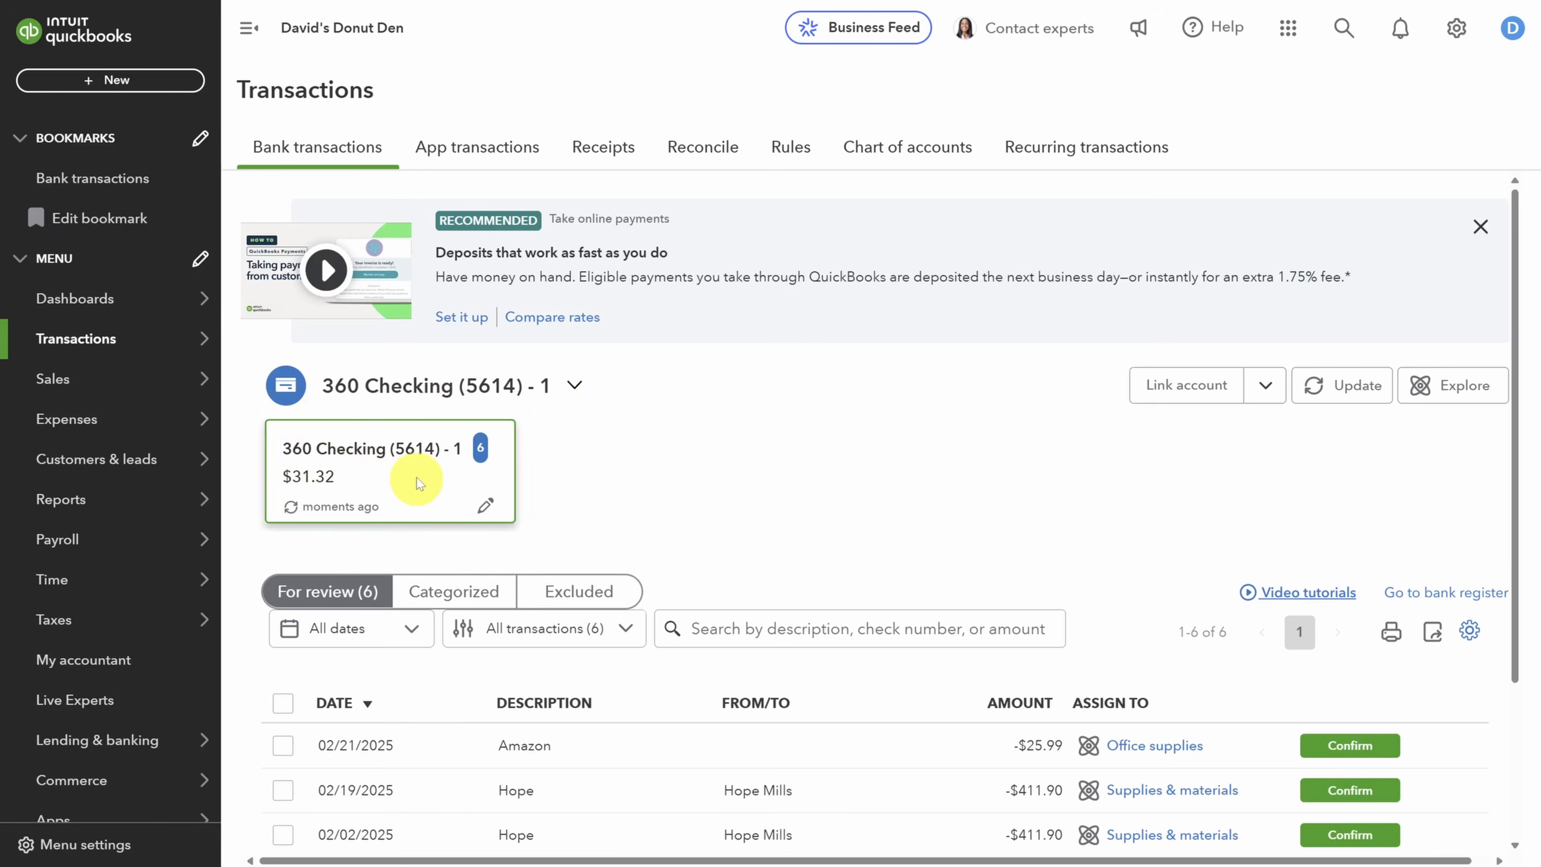
pyautogui.scroll(-3, 417, 478)
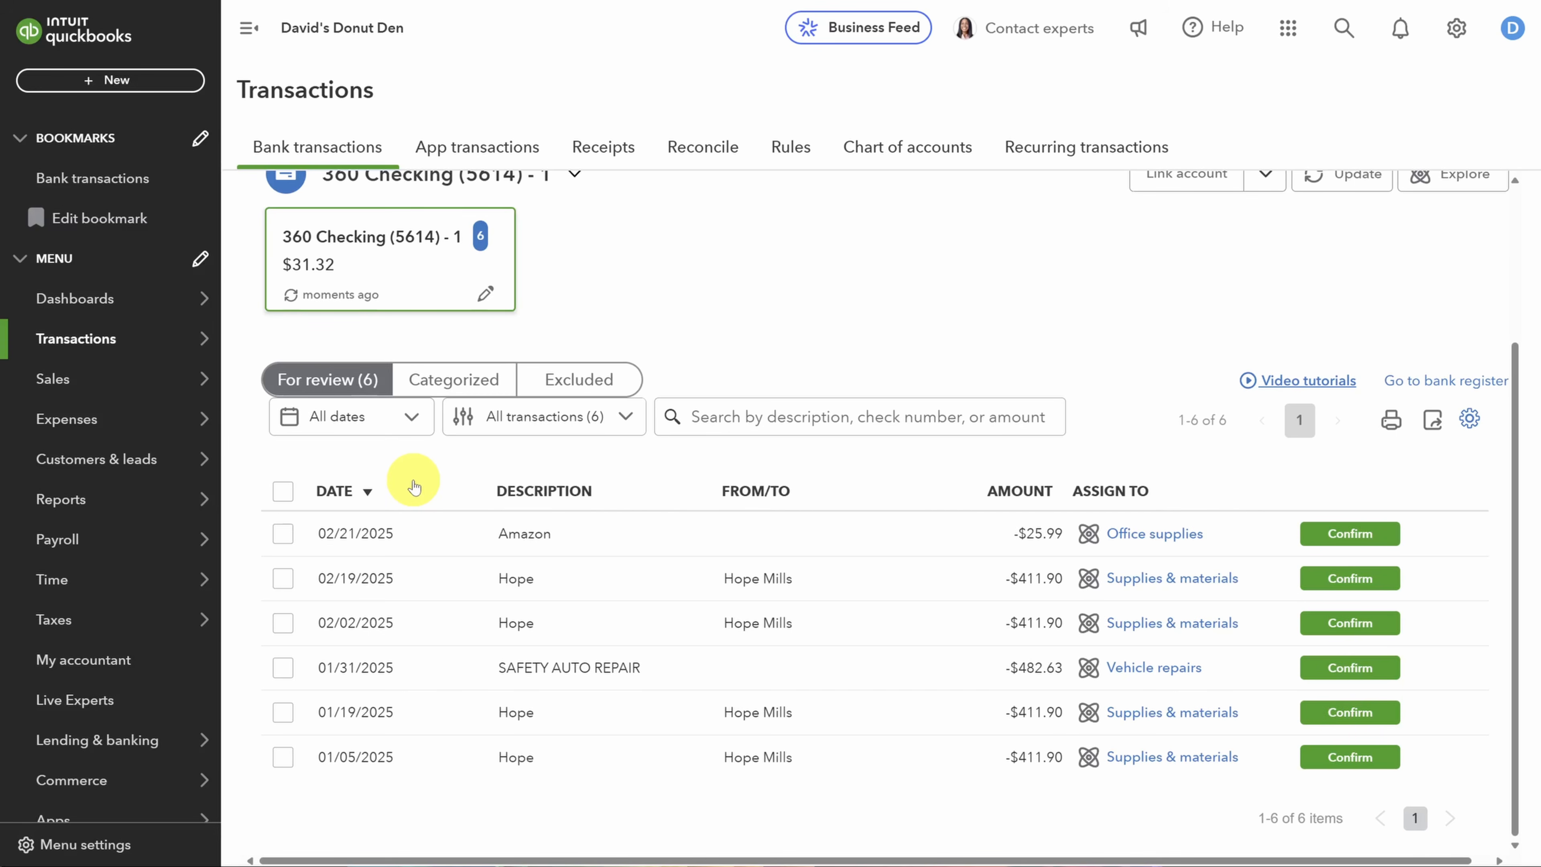
# Step: Start a new invoice from the Sales invoices page and look over its form
pyautogui.moveTo(128, 389)
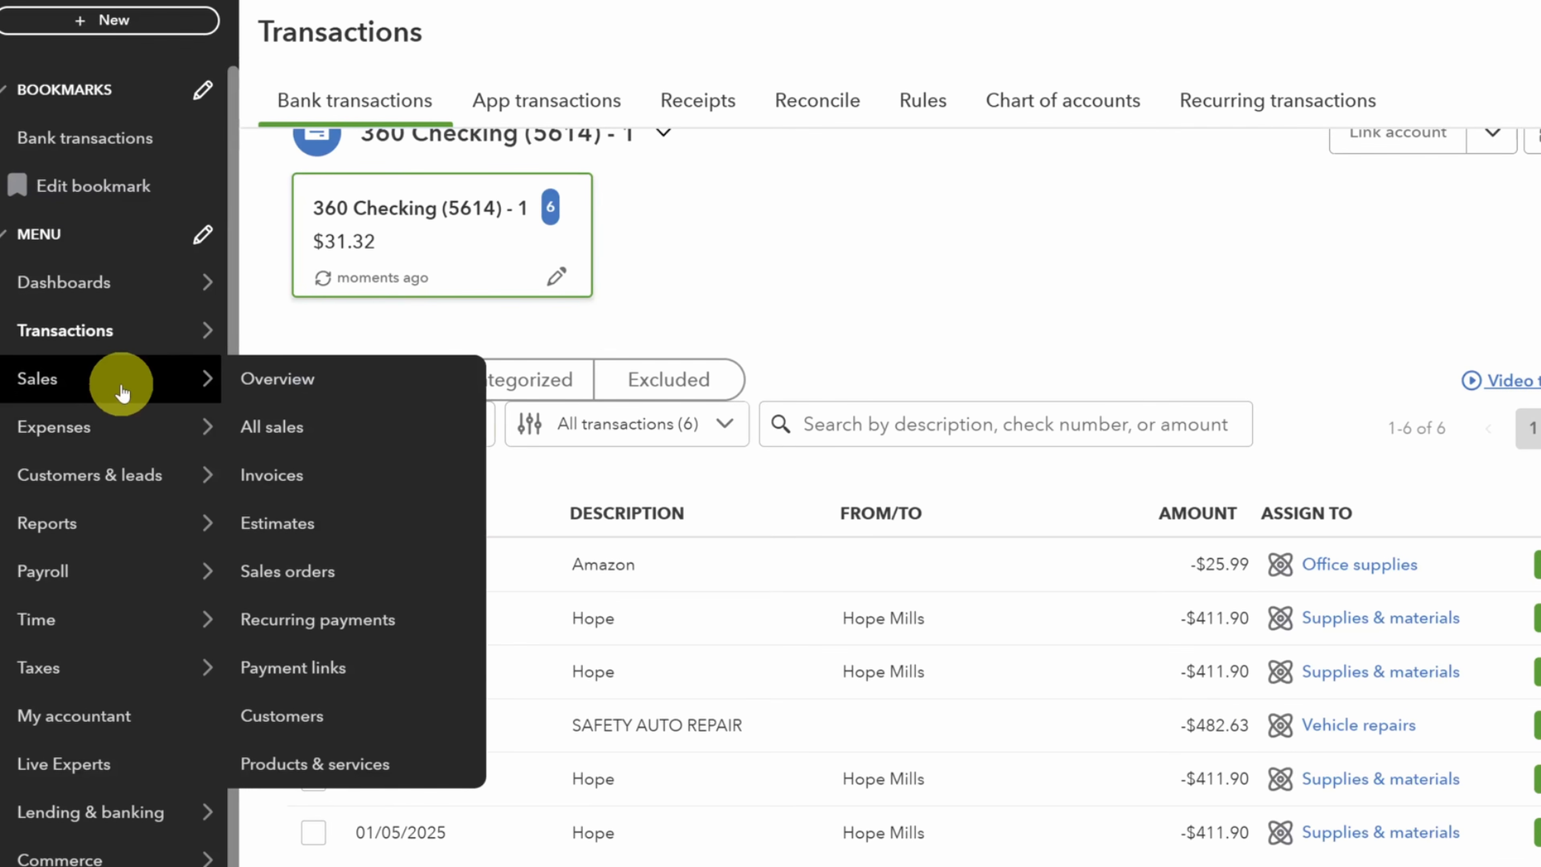
pyautogui.click(286, 475)
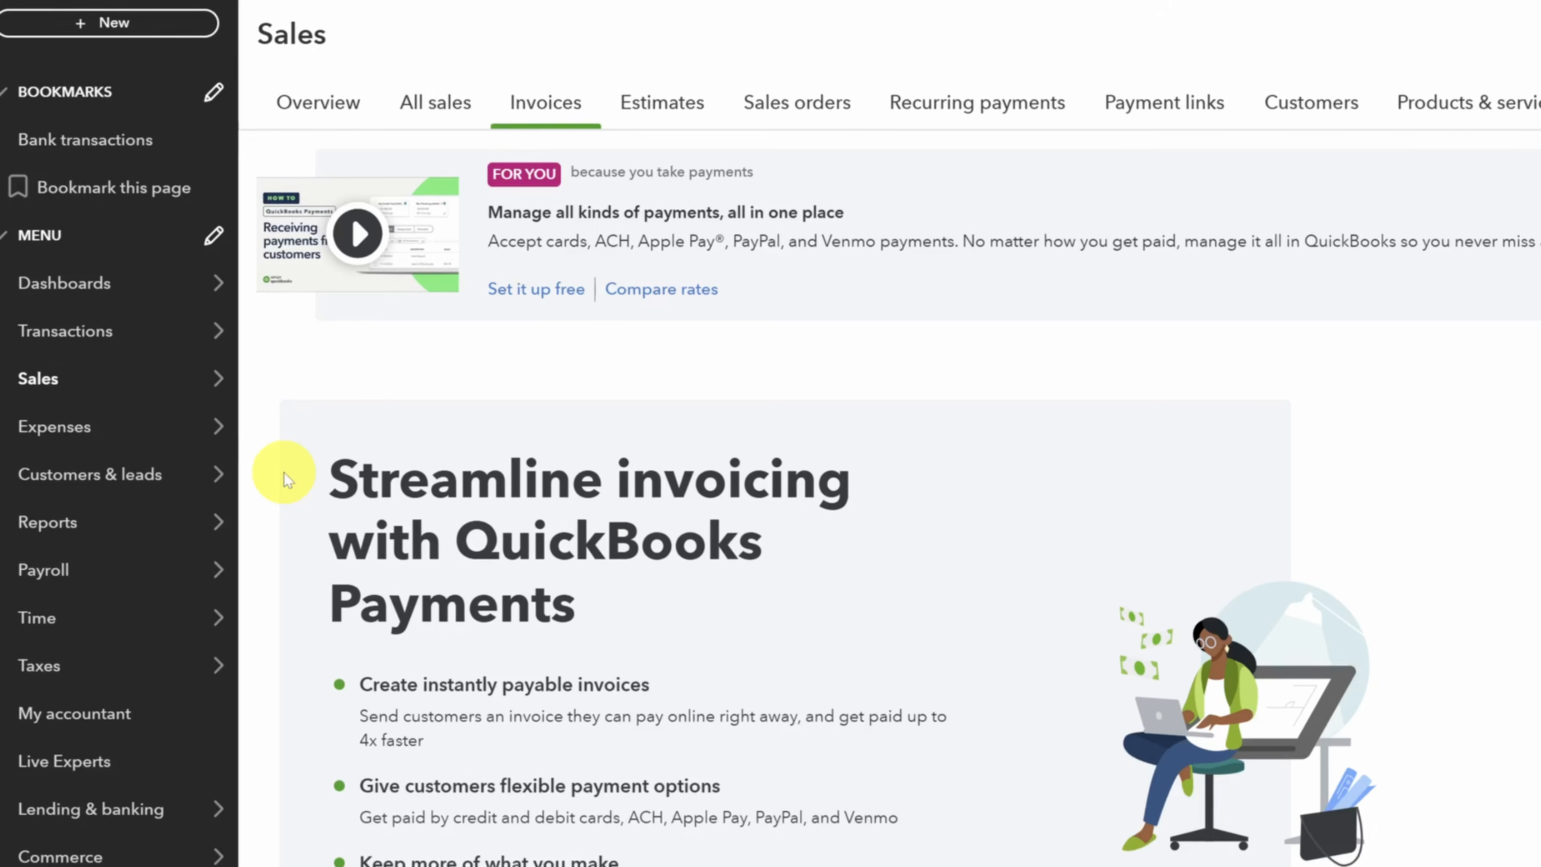
pyautogui.scroll(-4, 270, 477)
pyautogui.click(368, 662)
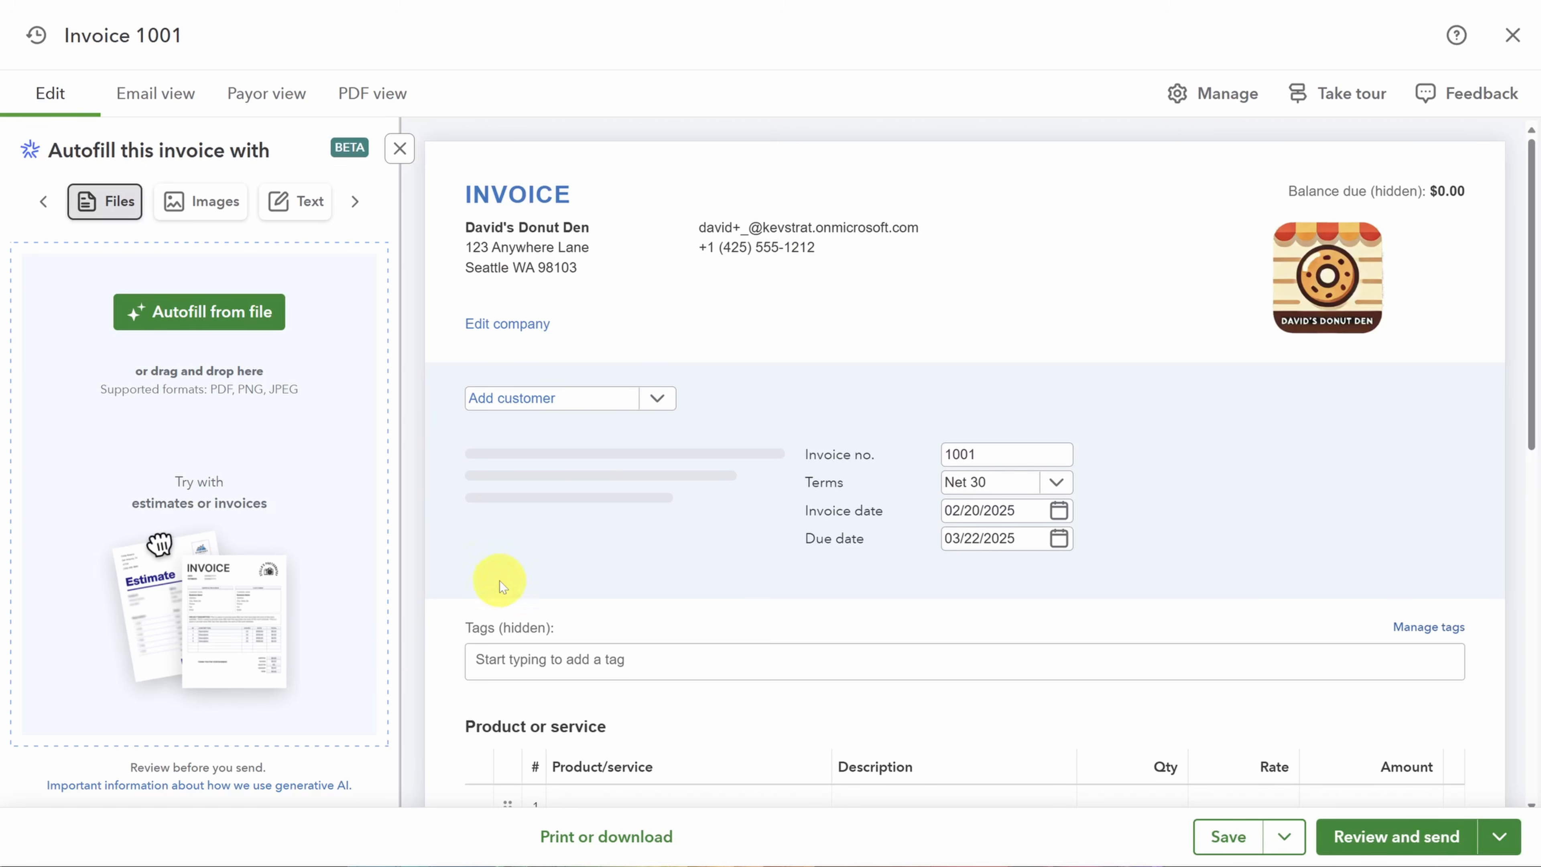
pyautogui.scroll(-6, 848, 382)
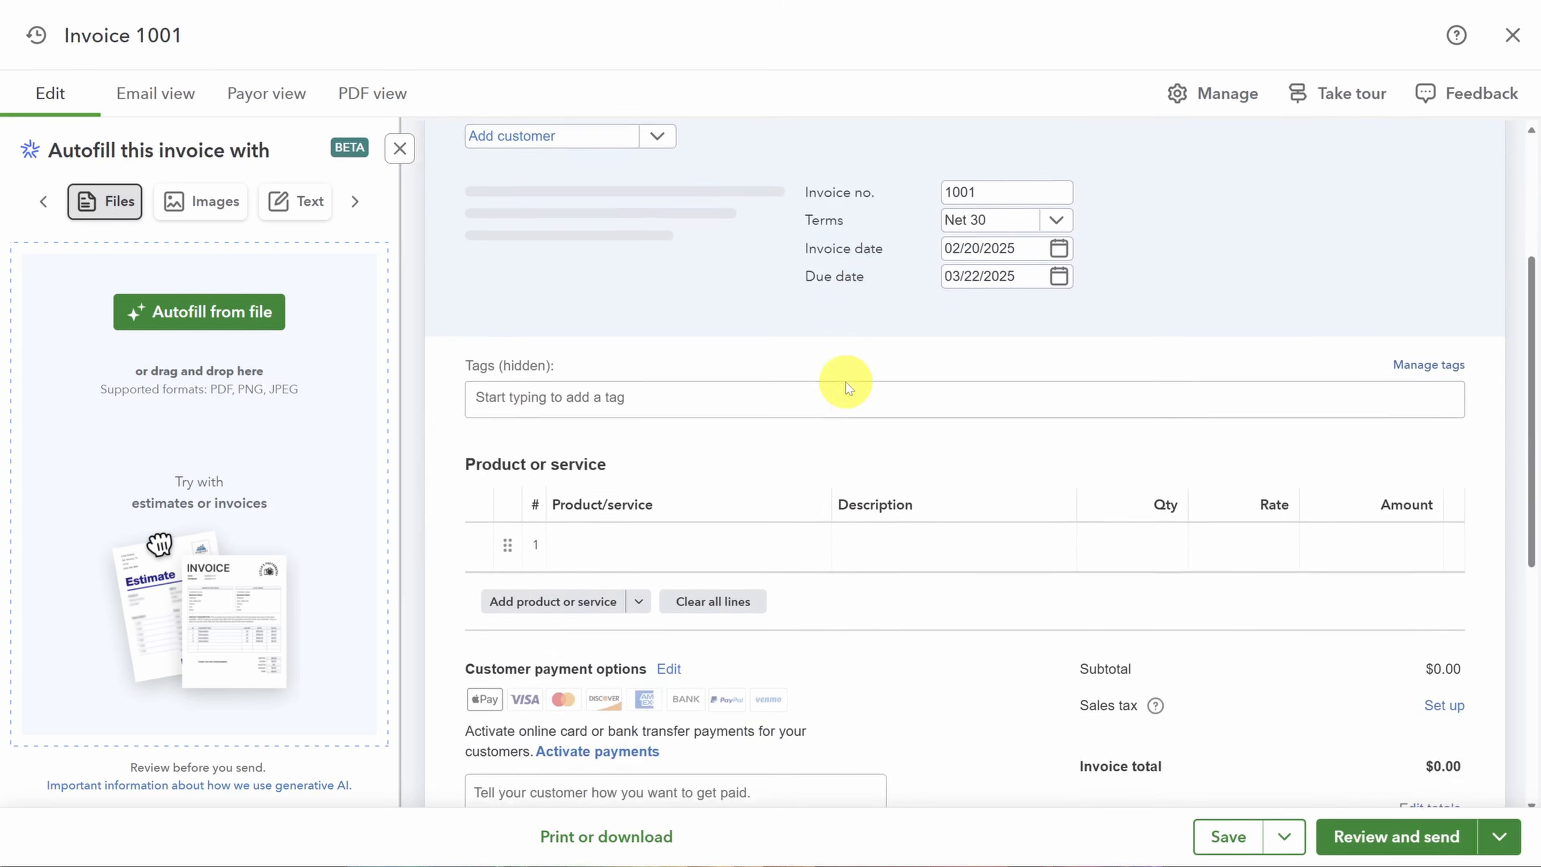
pyautogui.scroll(6, 865, 382)
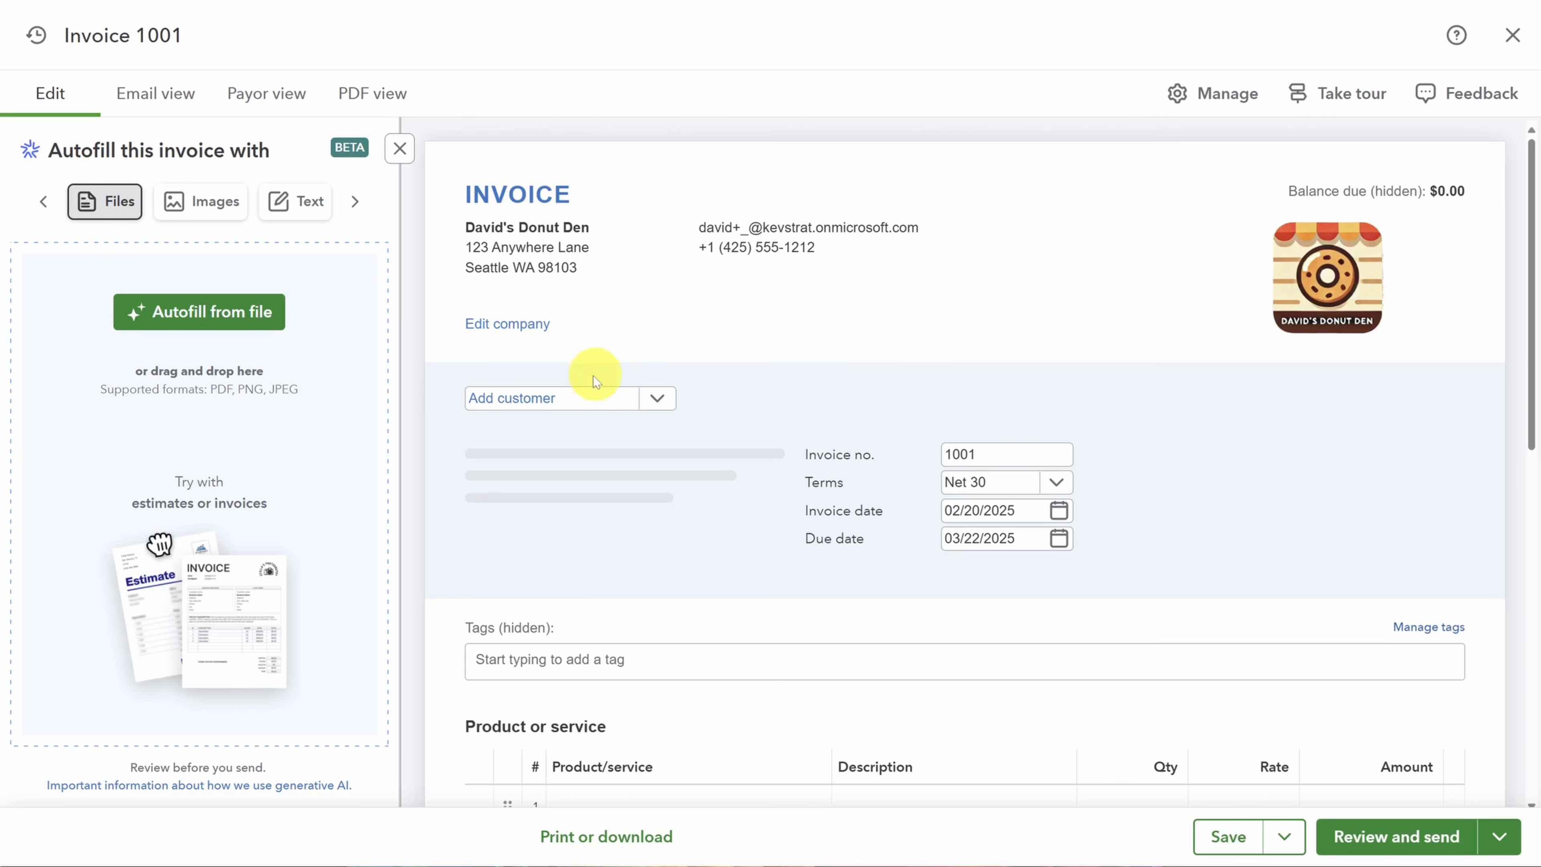
# Step: Add a new customer with the company name Carla's Cafe to the invoice, reviewing the address, payment and additional info sections before saving
pyautogui.click(525, 403)
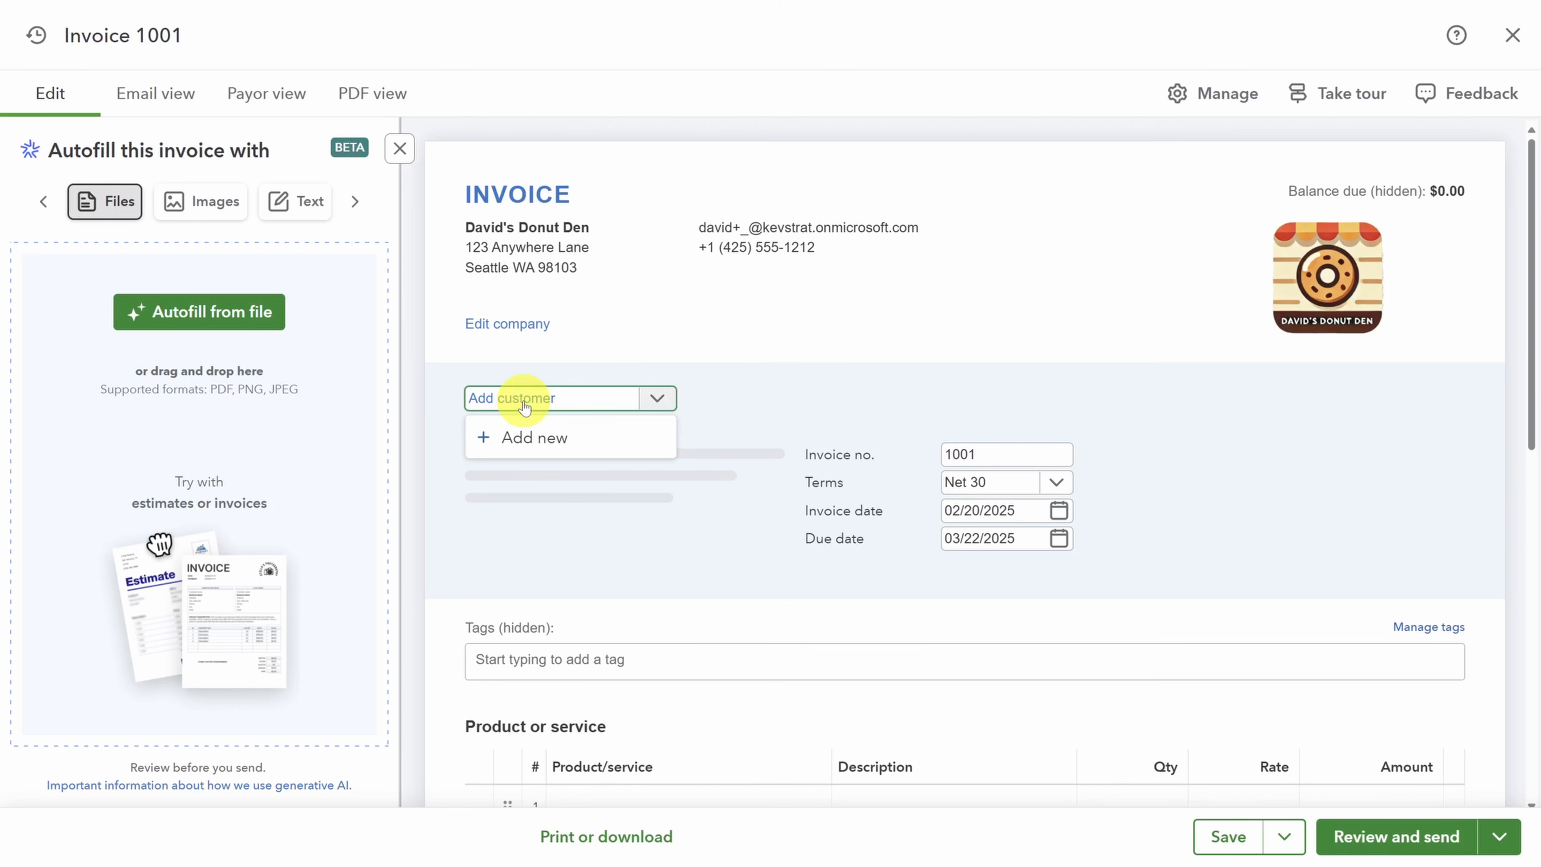
pyautogui.click(533, 438)
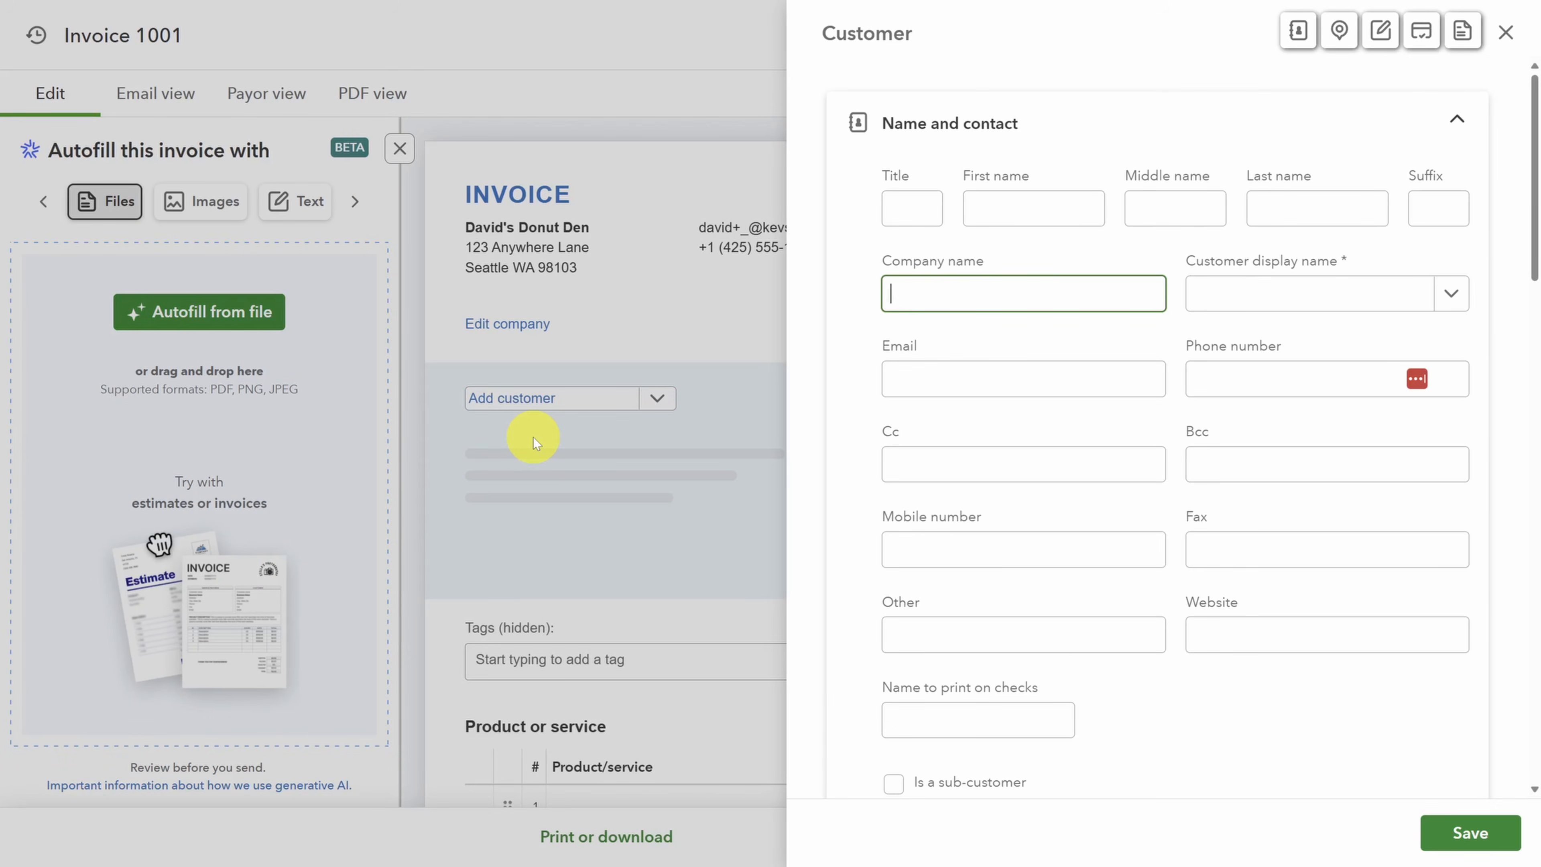
pyautogui.write("Carla's Cafe")
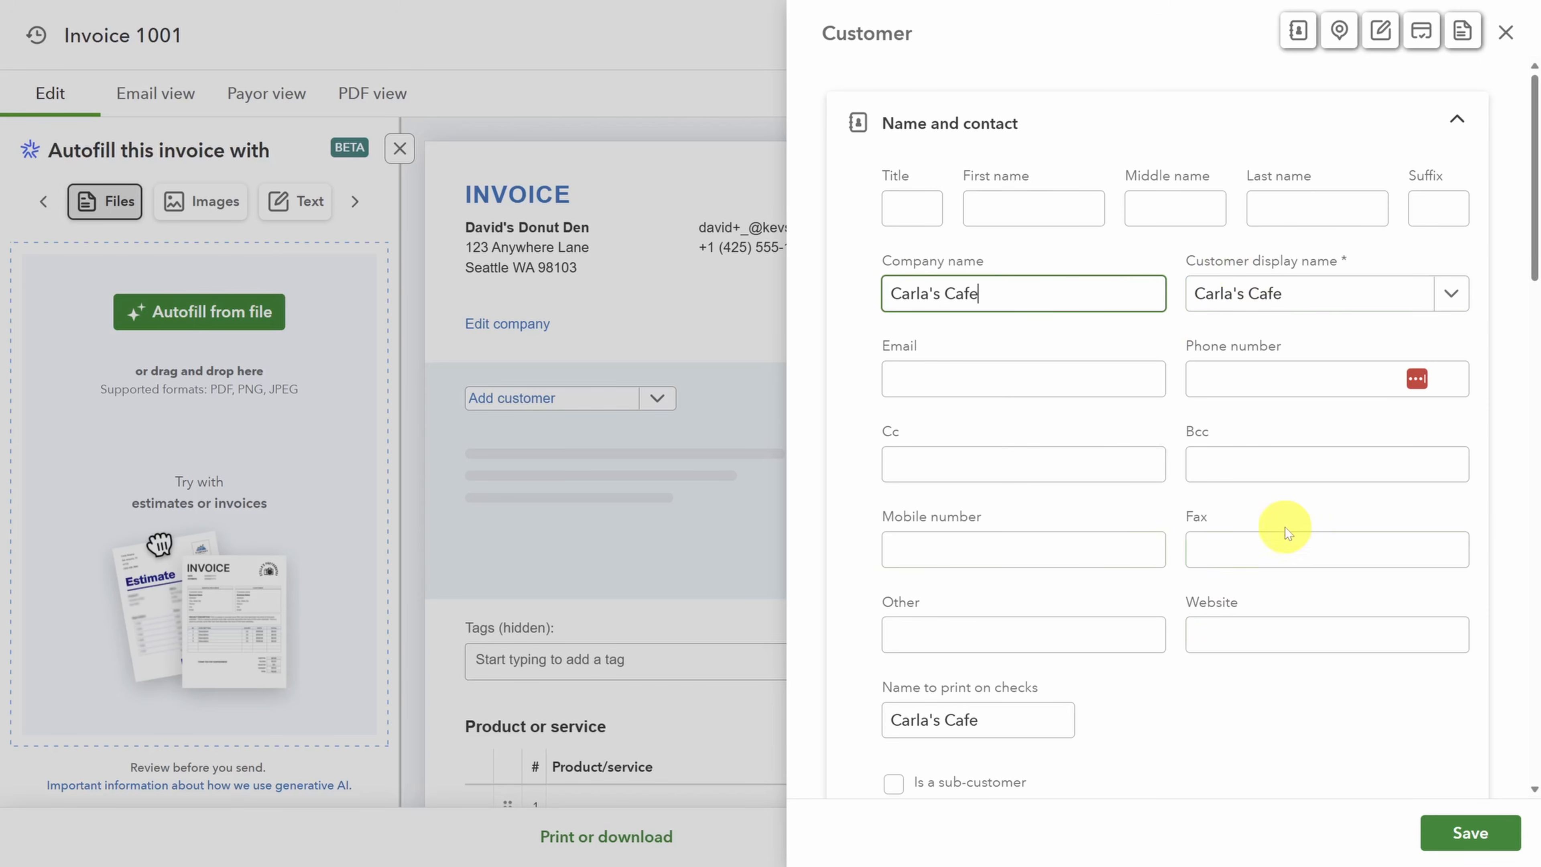
pyautogui.scroll(-8, 1285, 526)
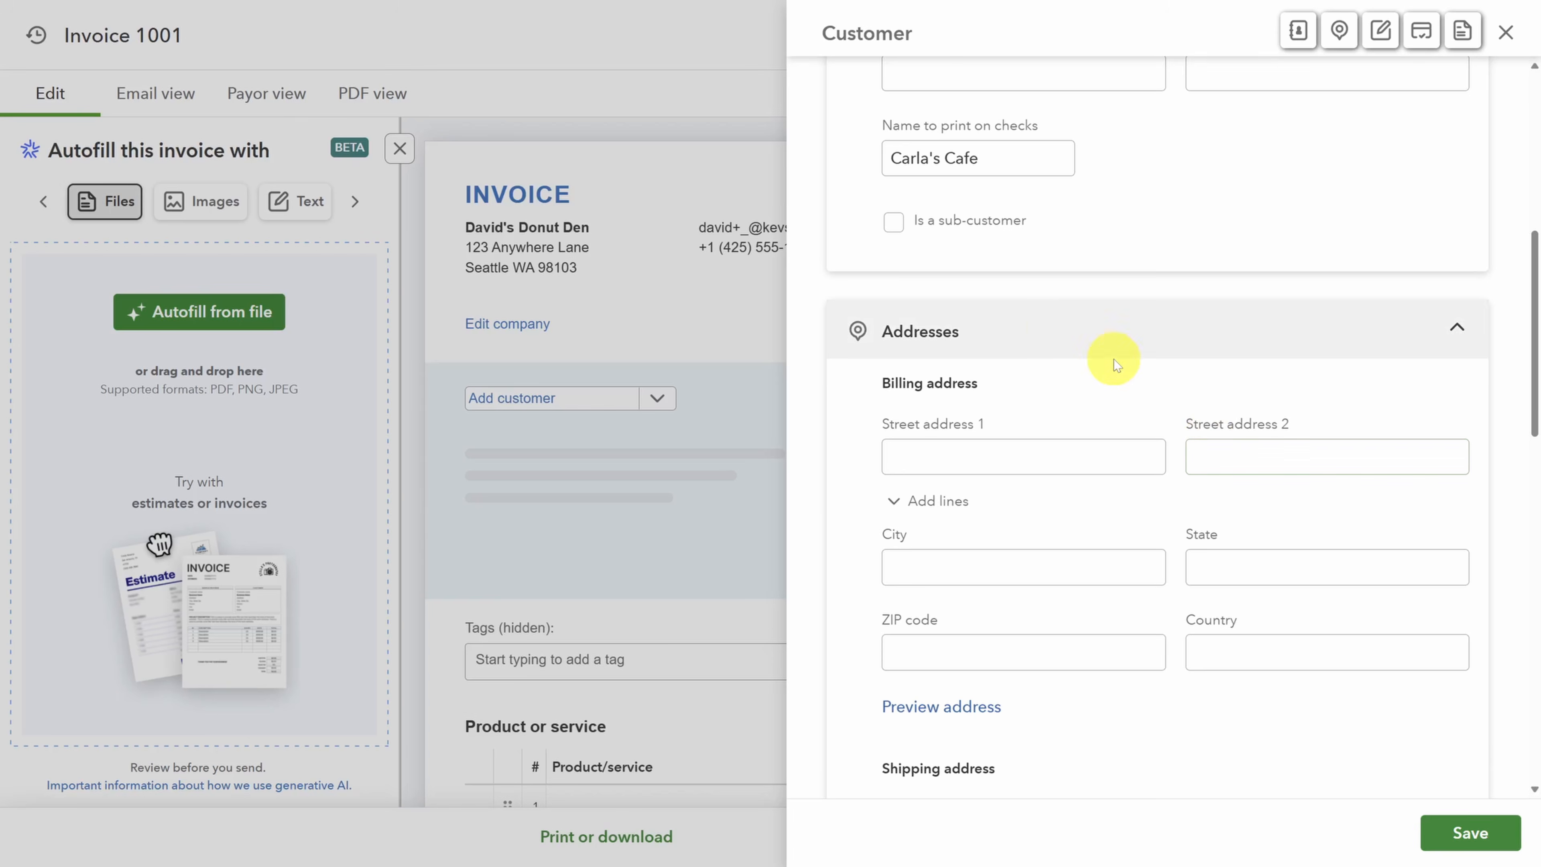
pyautogui.scroll(-5, 1115, 359)
pyautogui.scroll(-7, 964, 406)
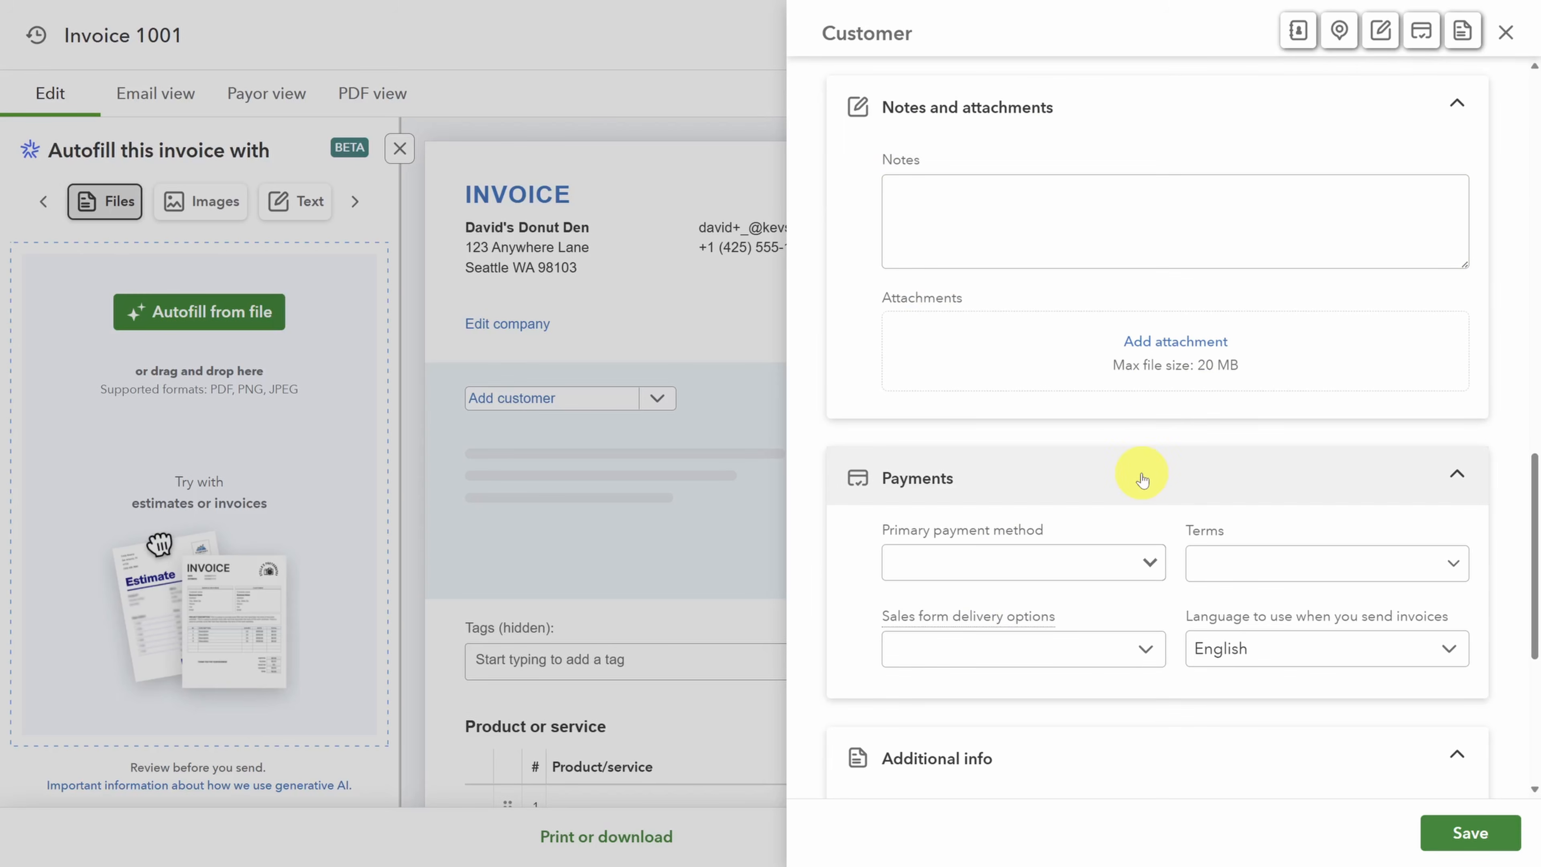
pyautogui.scroll(-6, 1144, 483)
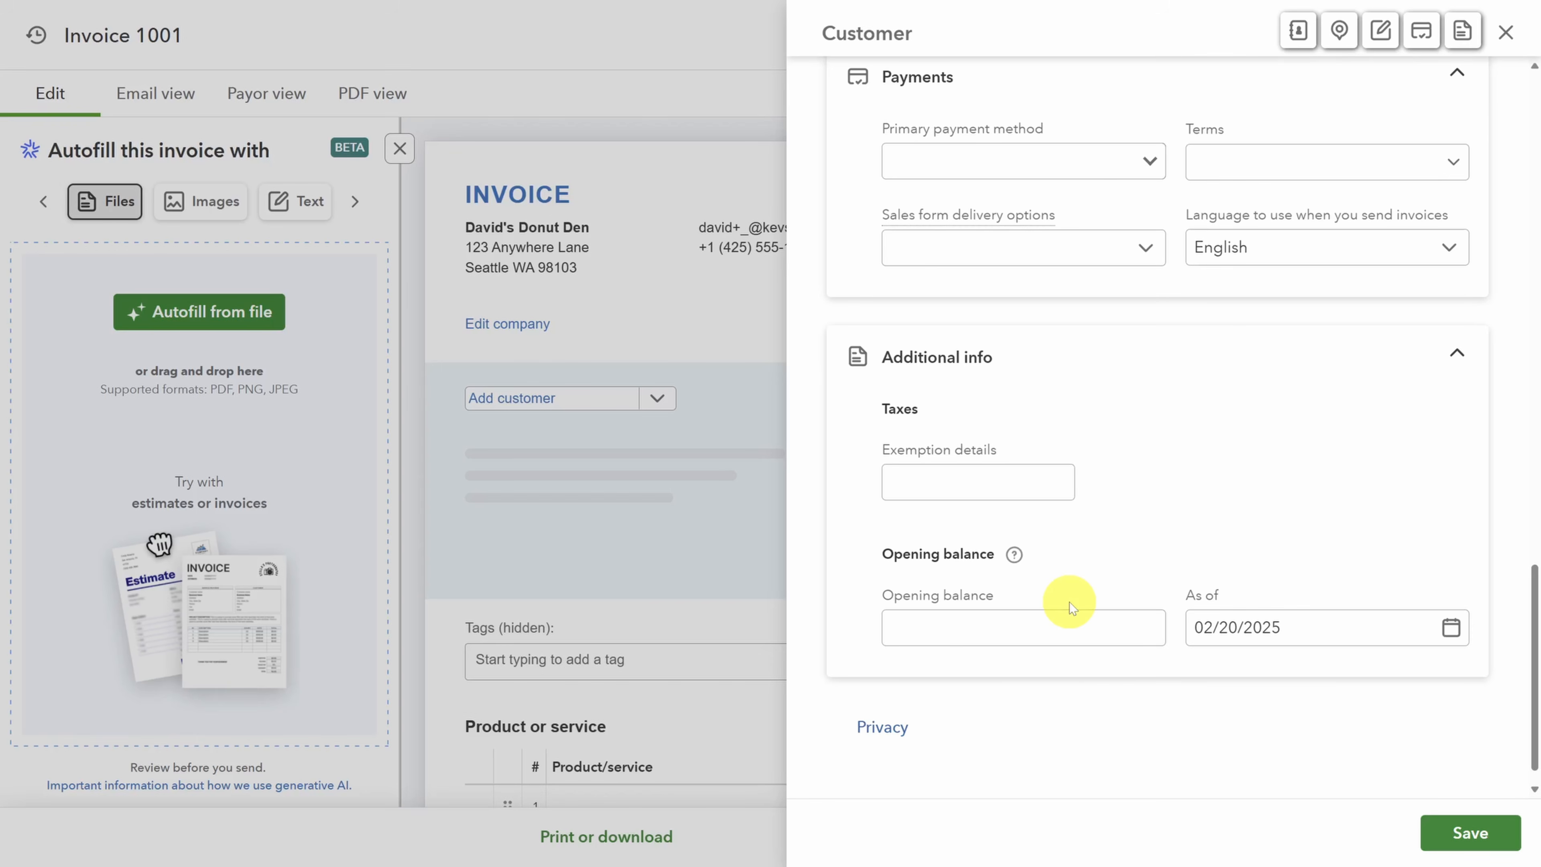
pyautogui.click(1479, 838)
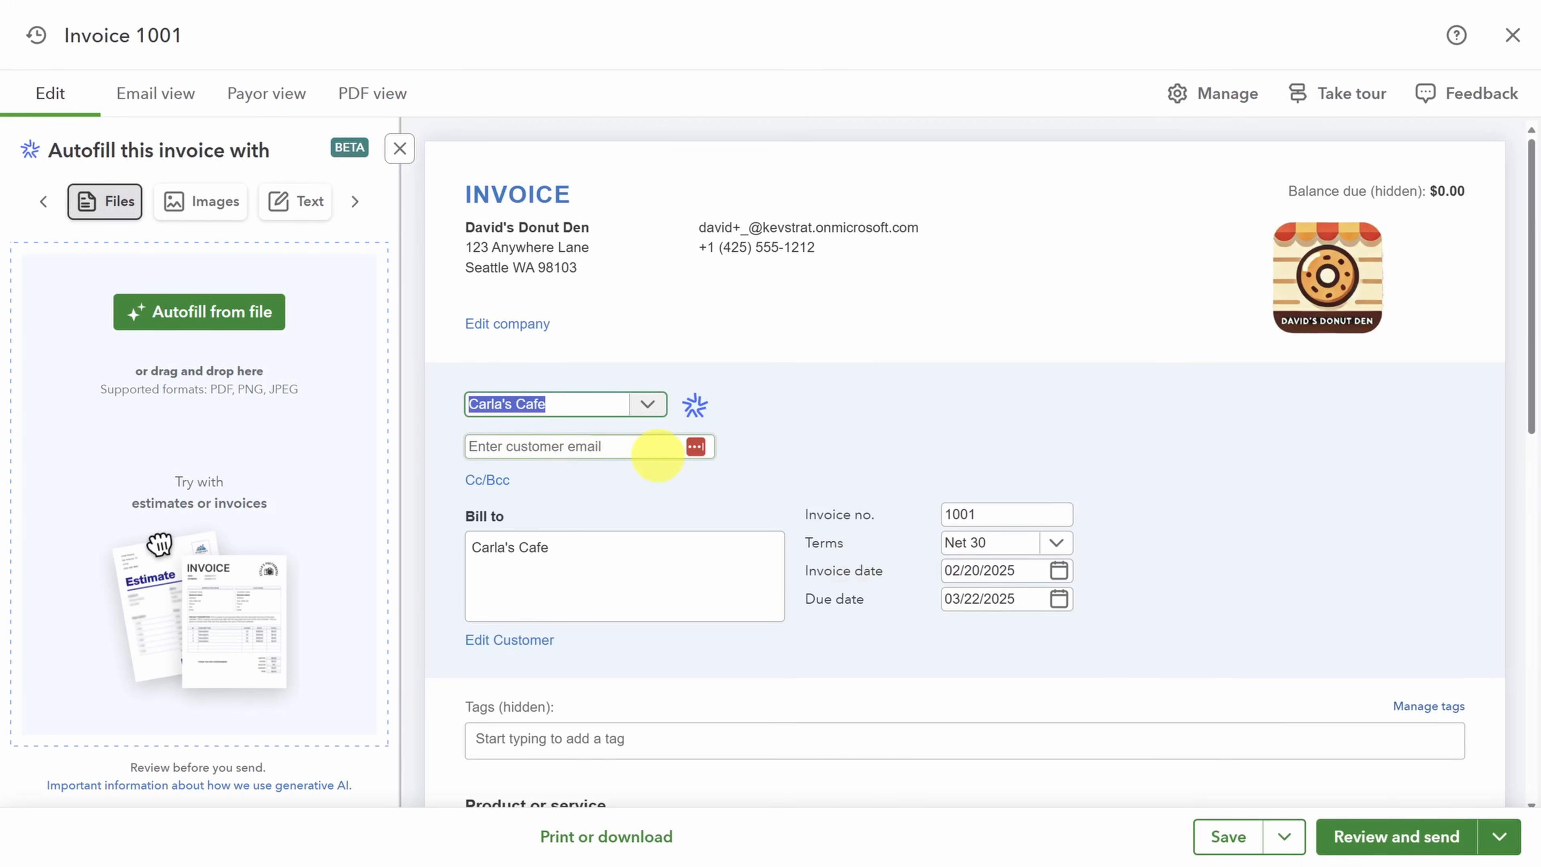
# Step: Enter the customer's e-mail on the invoice and choose Net 30 as the payment terms
pyautogui.click(641, 456)
pyautogui.hotkey('ctrl', 'v')
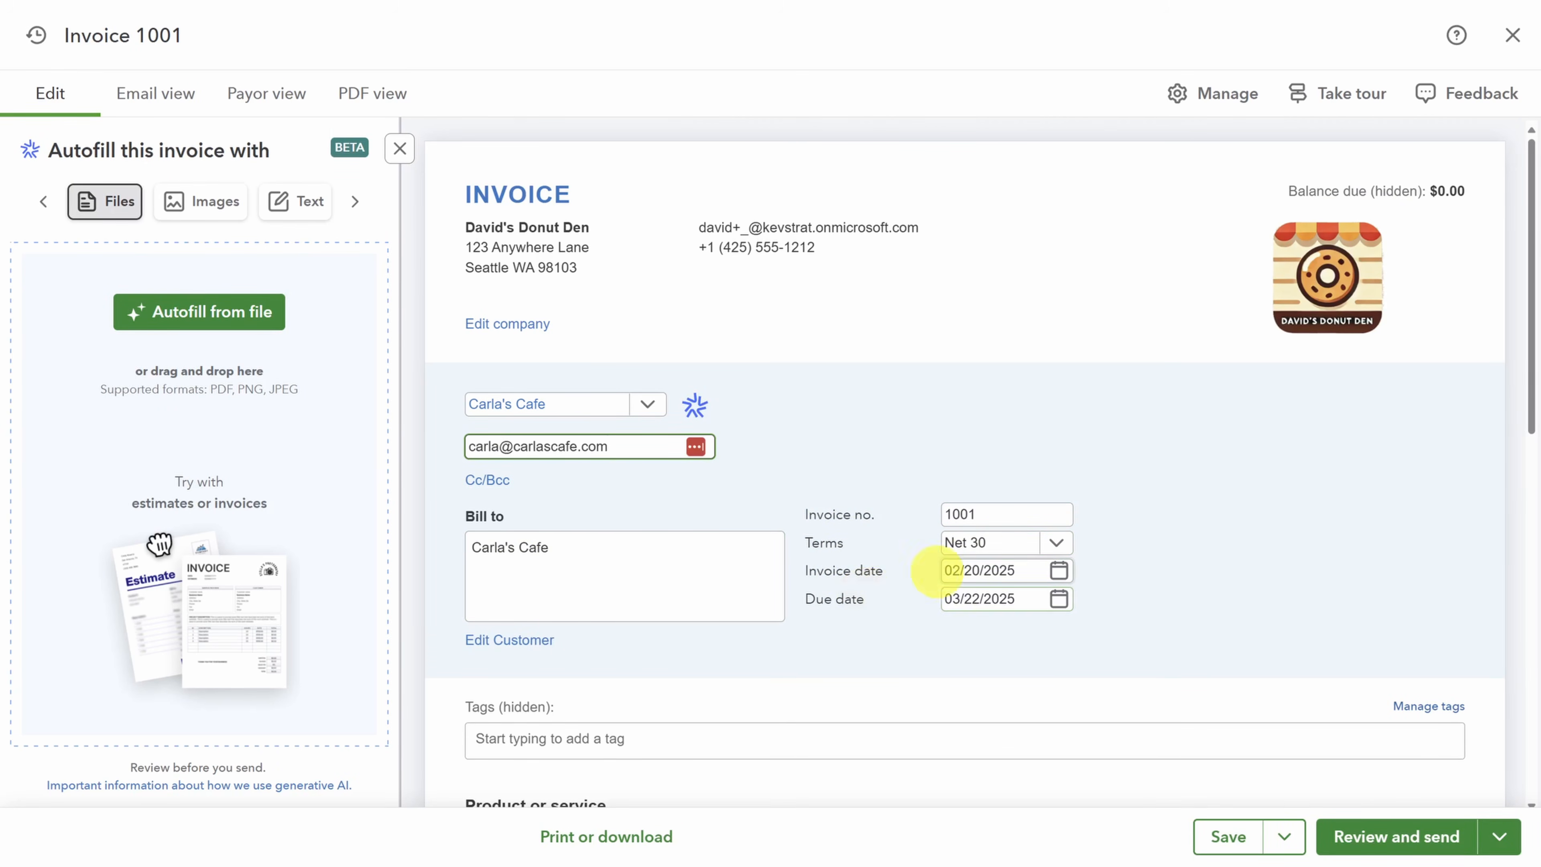
pyautogui.click(1057, 544)
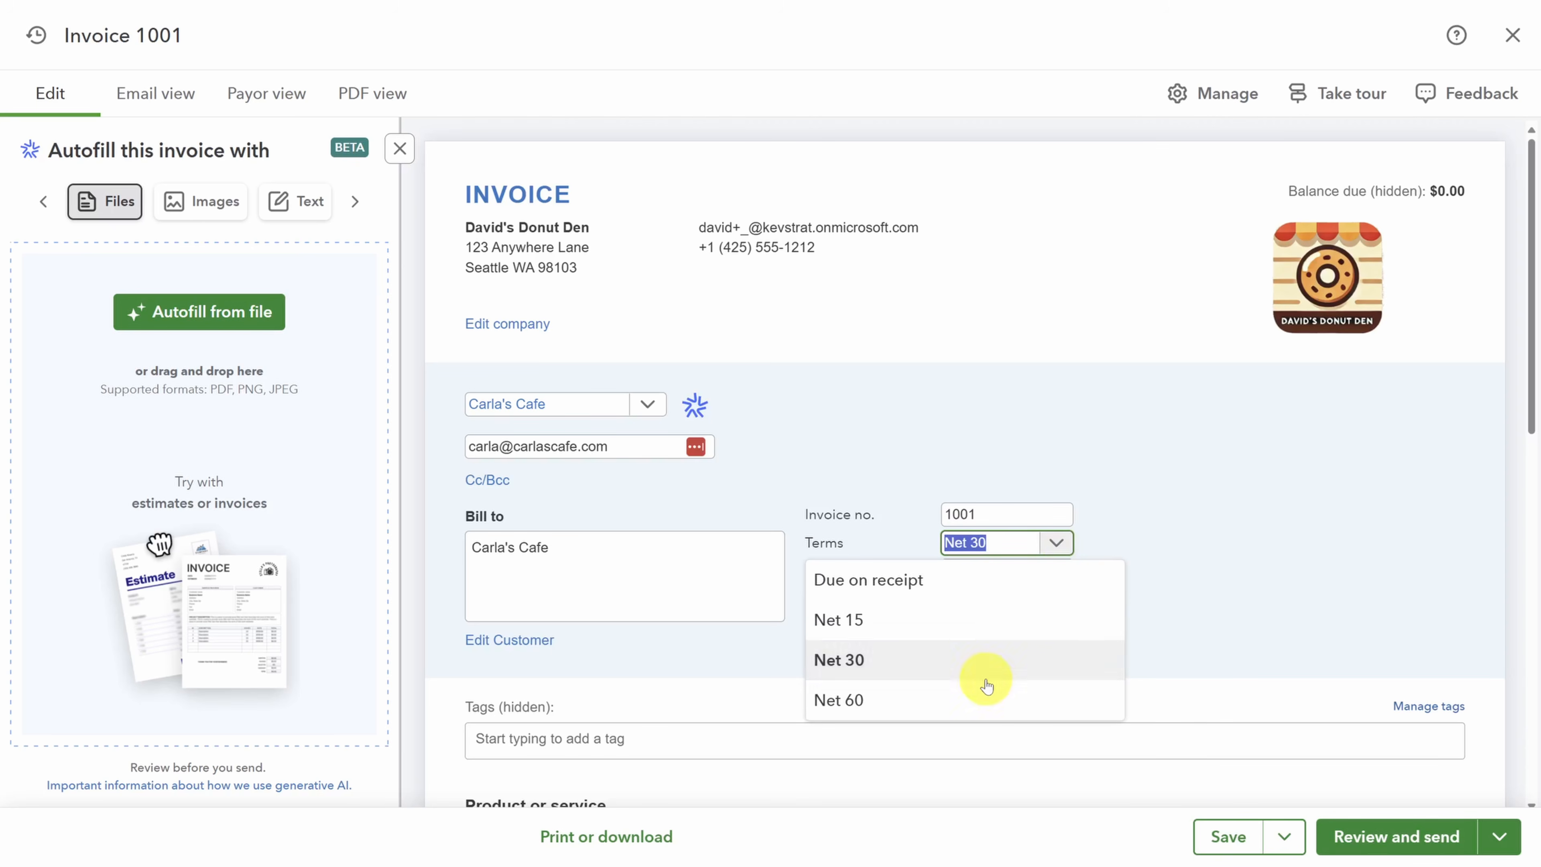
pyautogui.click(967, 661)
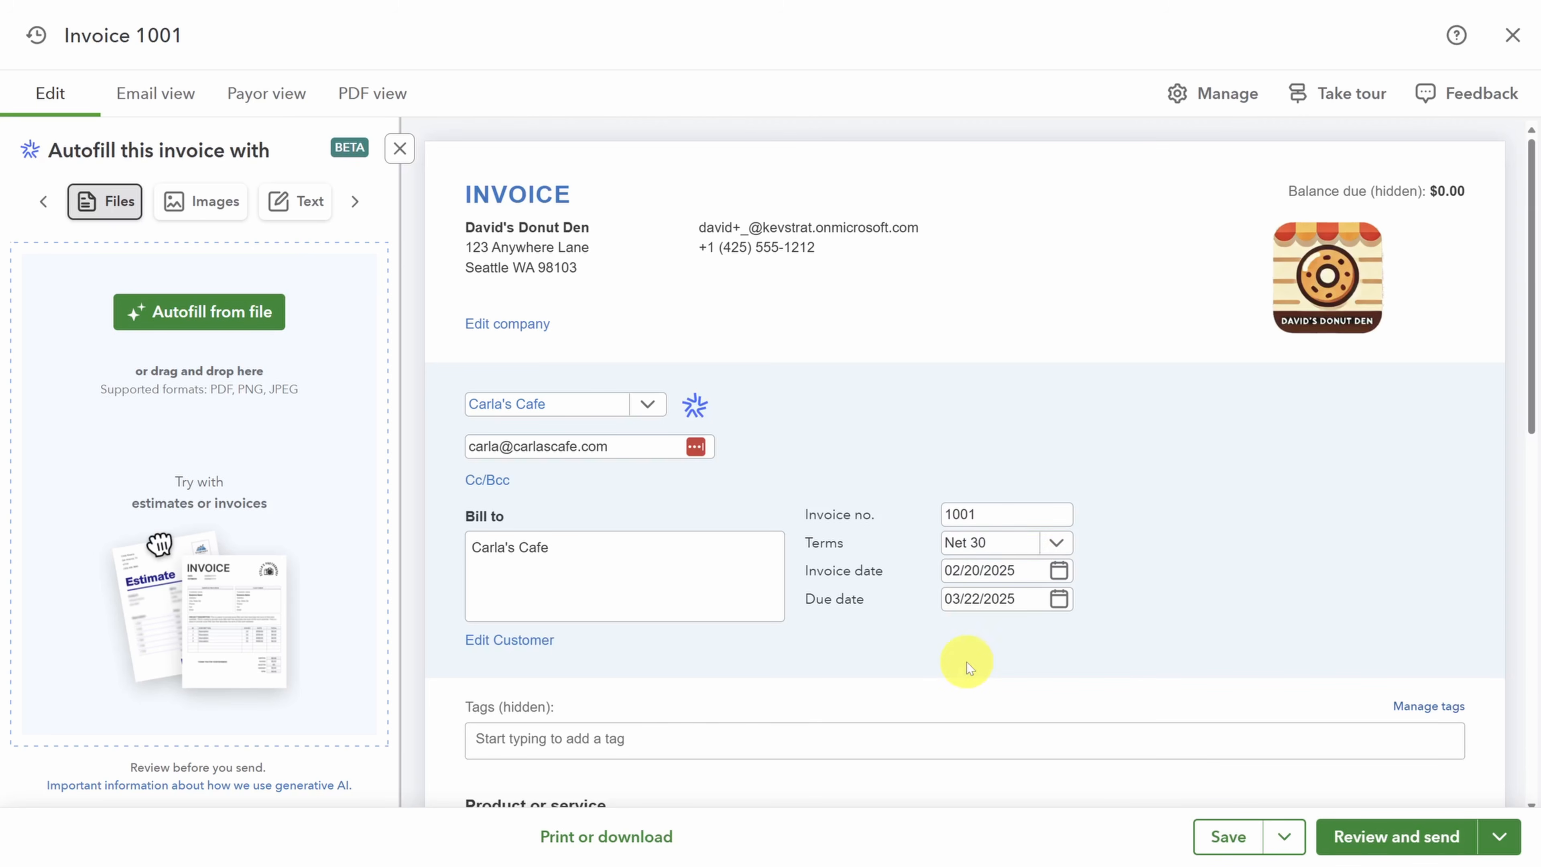
# Step: Add a new item from the invoice's first line, named Chocolate Eclair, with the item type Non-inventory item
pyautogui.scroll(-5, 967, 662)
pyautogui.scroll(-3, 959, 670)
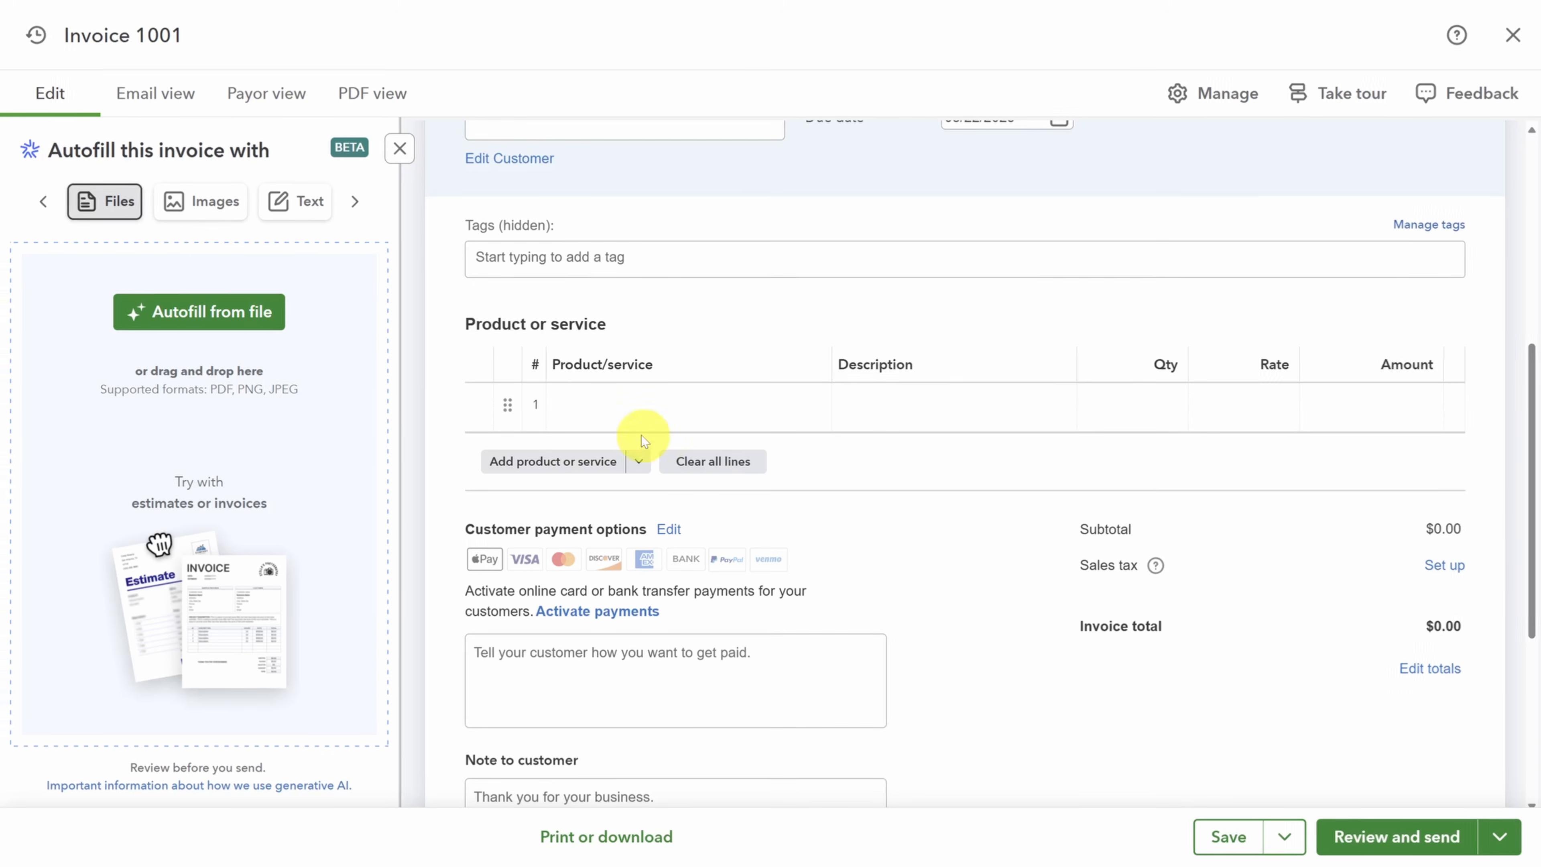
pyautogui.click(586, 406)
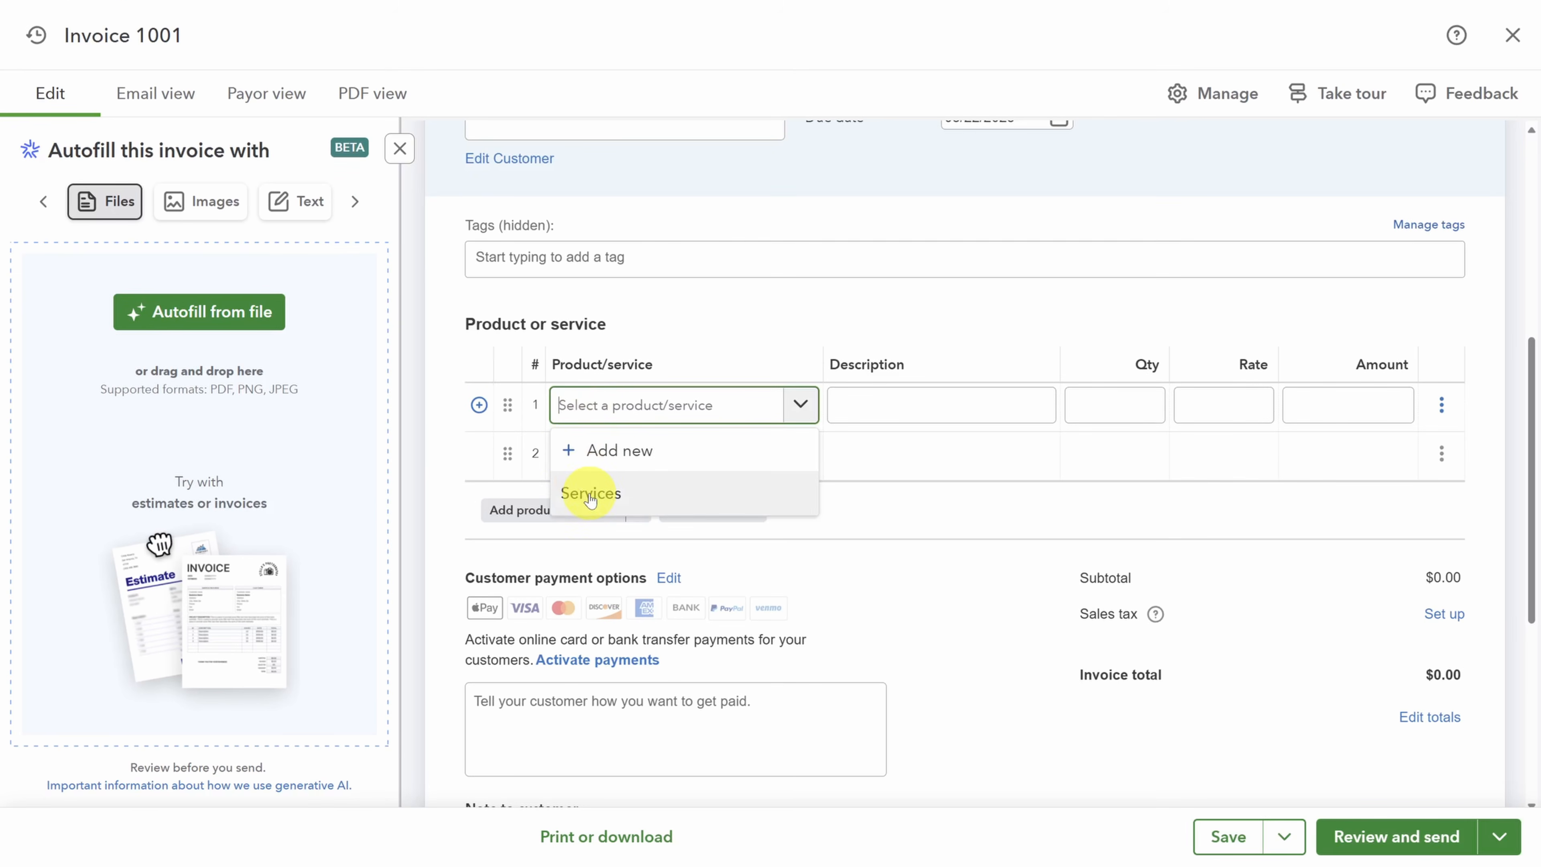
pyautogui.click(600, 451)
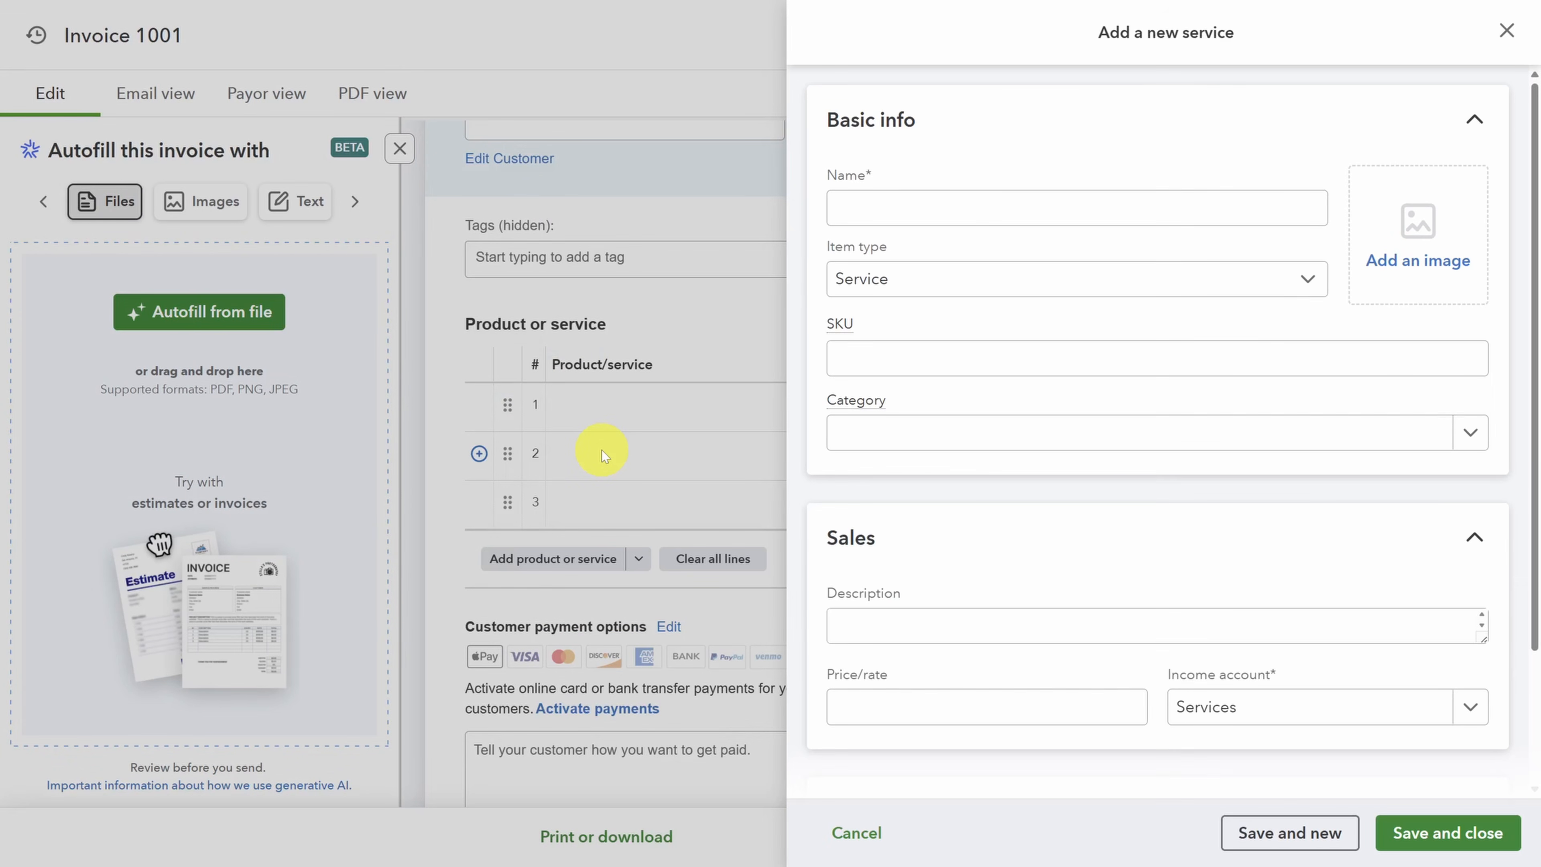
pyautogui.click(890, 209)
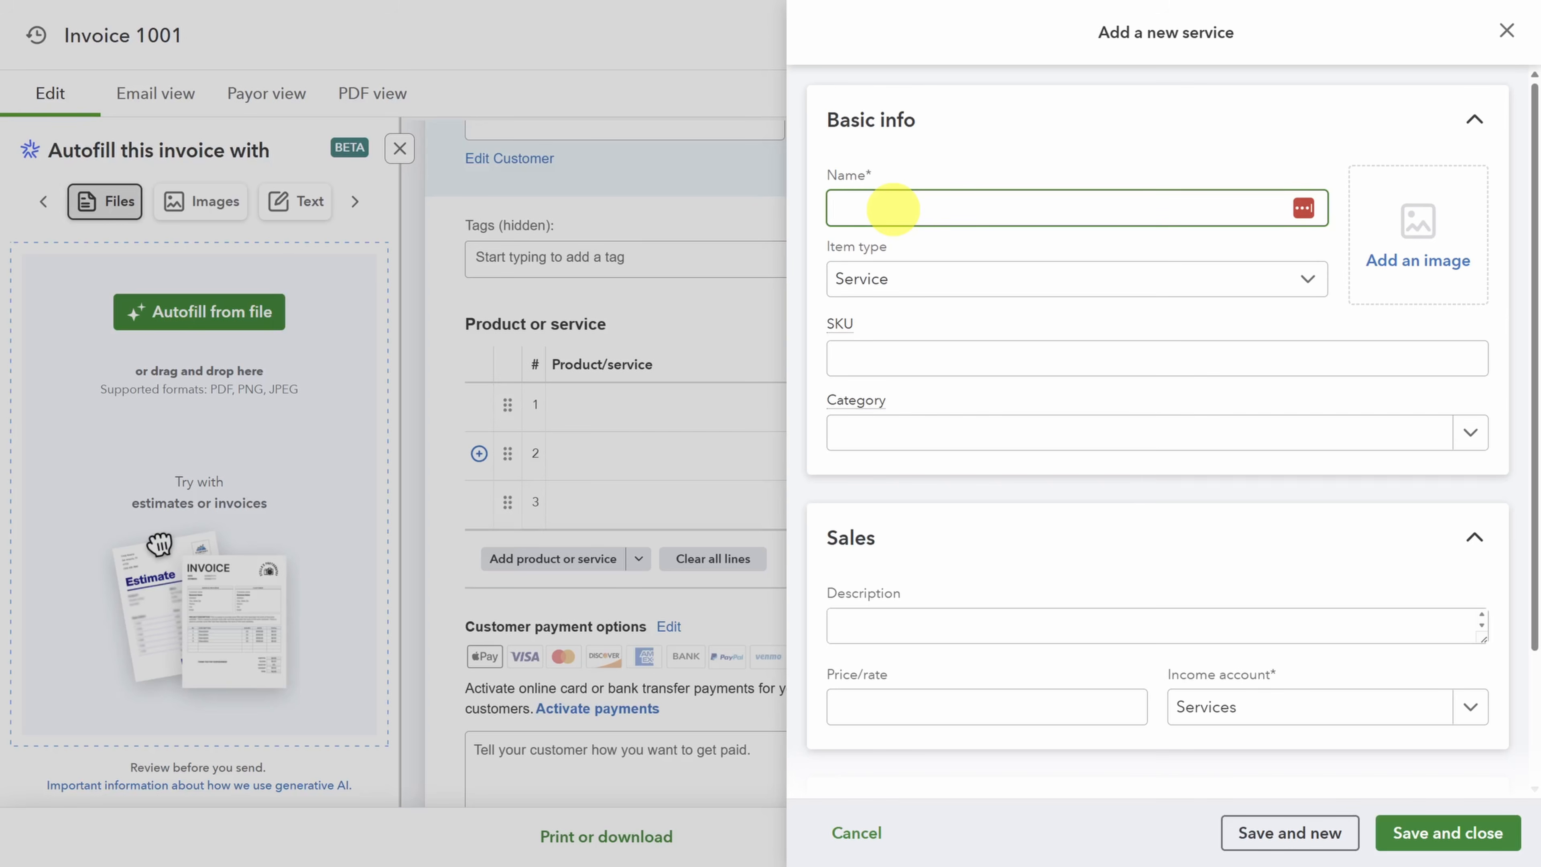
pyautogui.write('Chocolate Eclair')
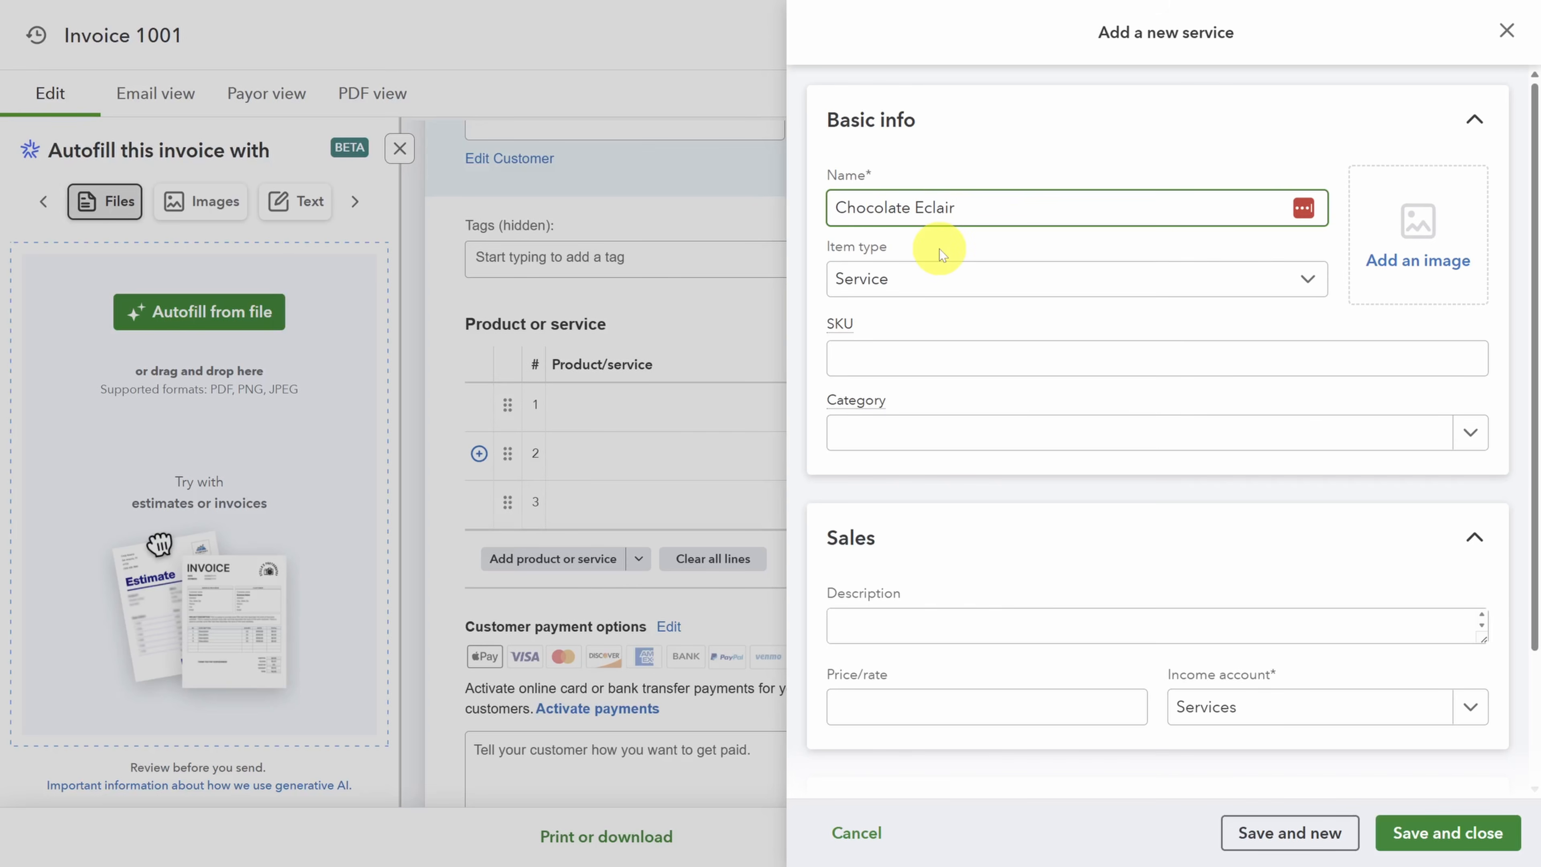
pyautogui.click(950, 286)
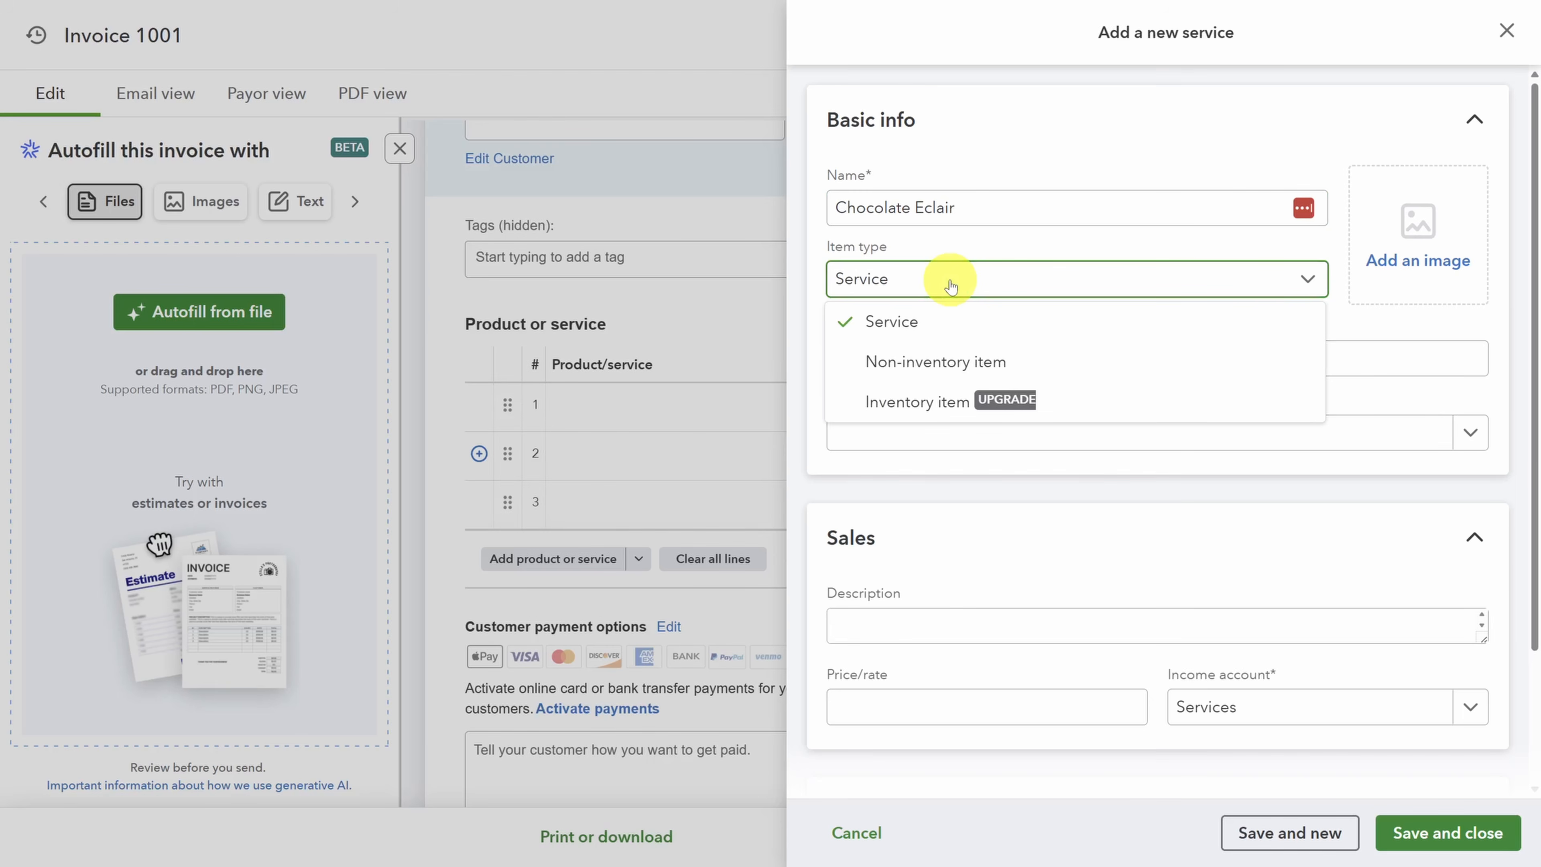
pyautogui.click(950, 363)
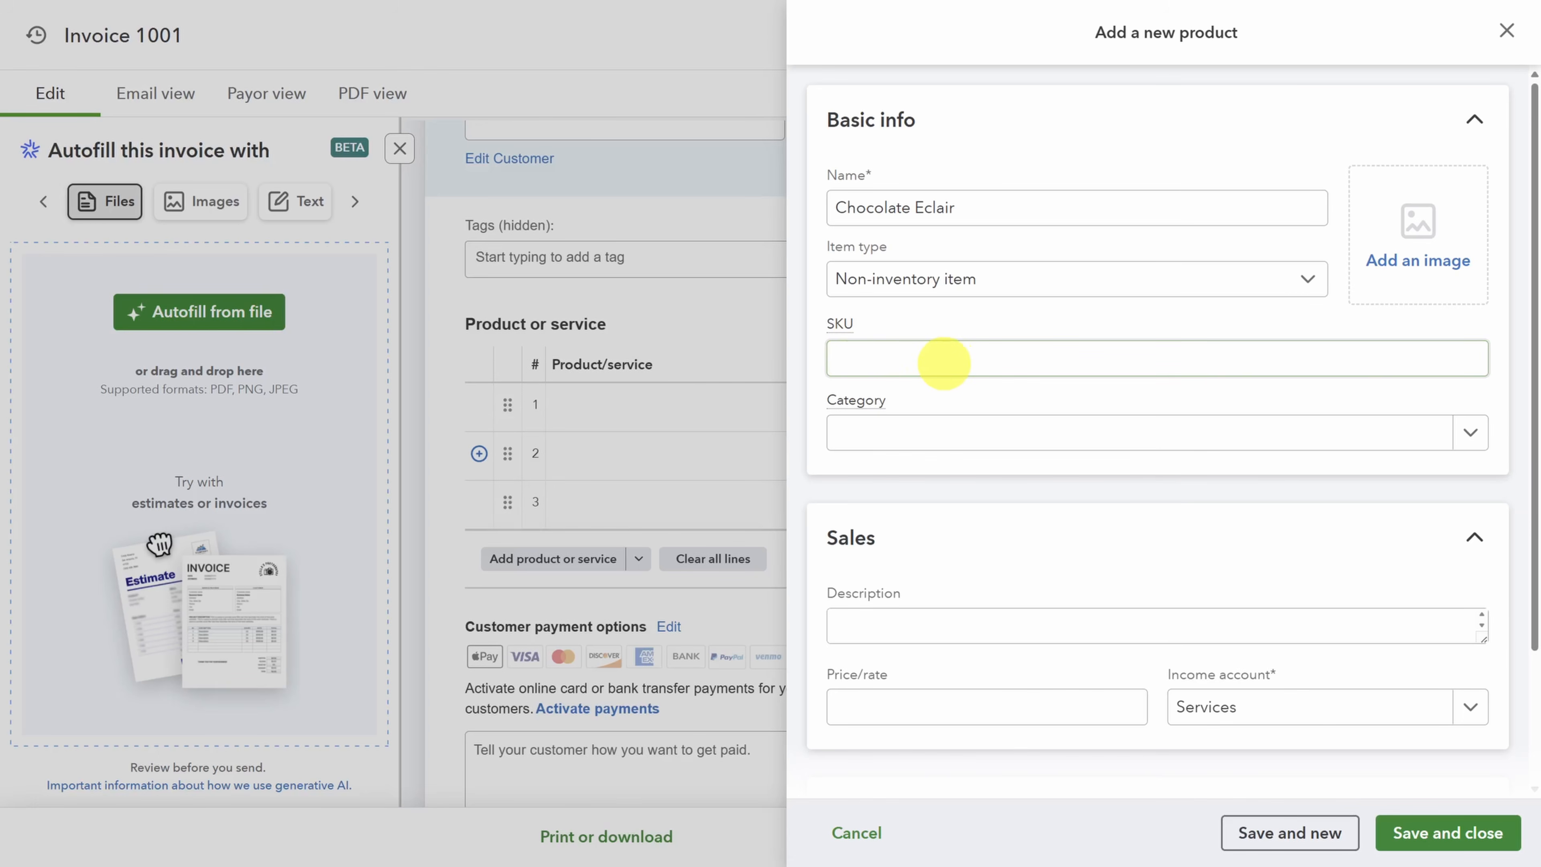
# Step: Set the new product's price to 30 and extend its name to Chocolate Eclair (Dozen), leaving the category empty
pyautogui.click(1032, 440)
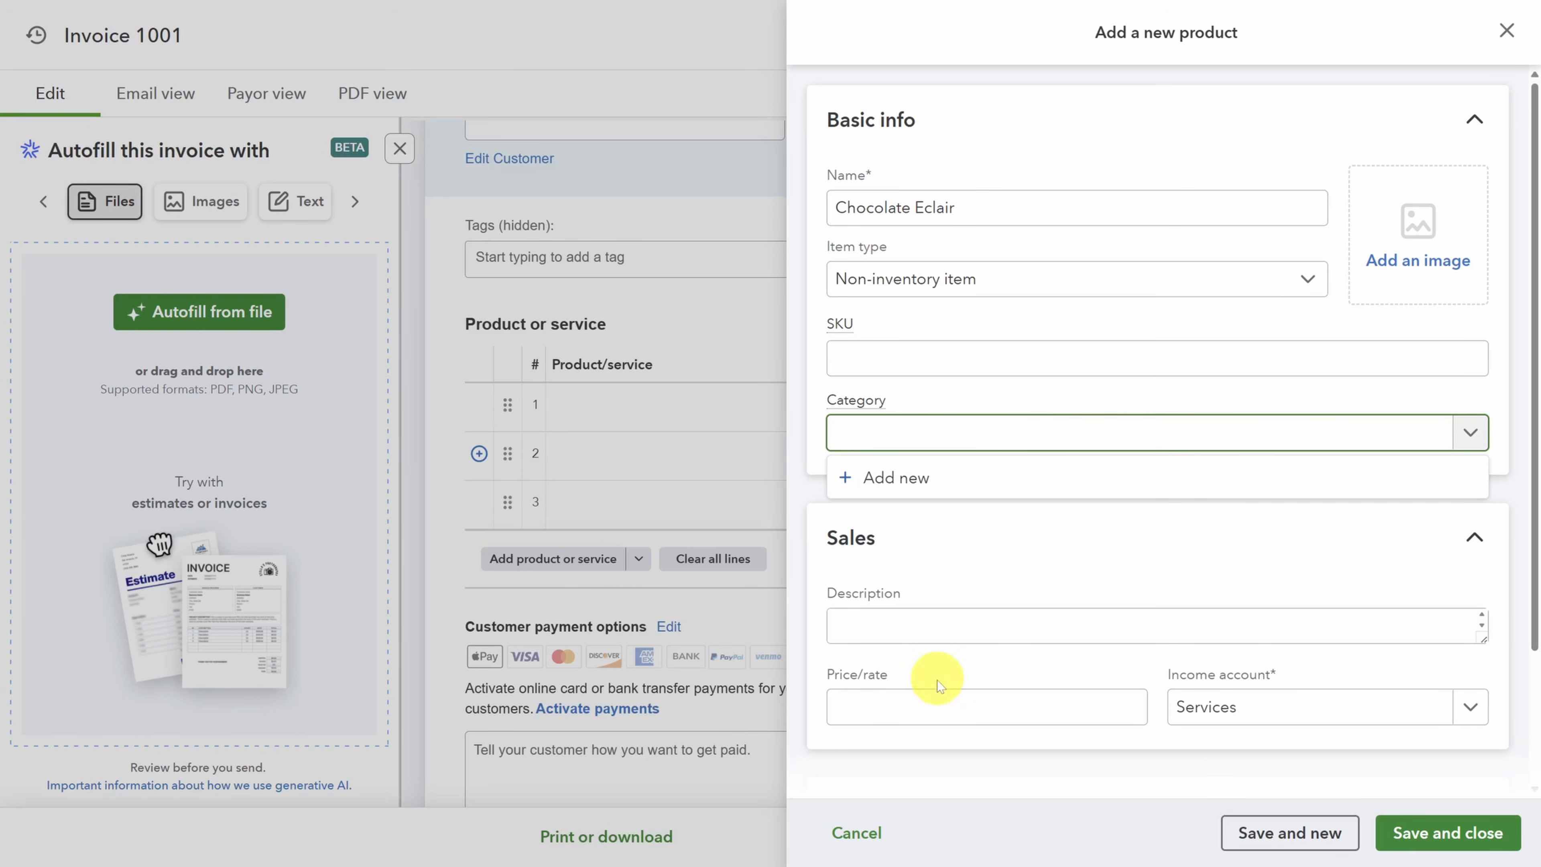
pyautogui.click(942, 704)
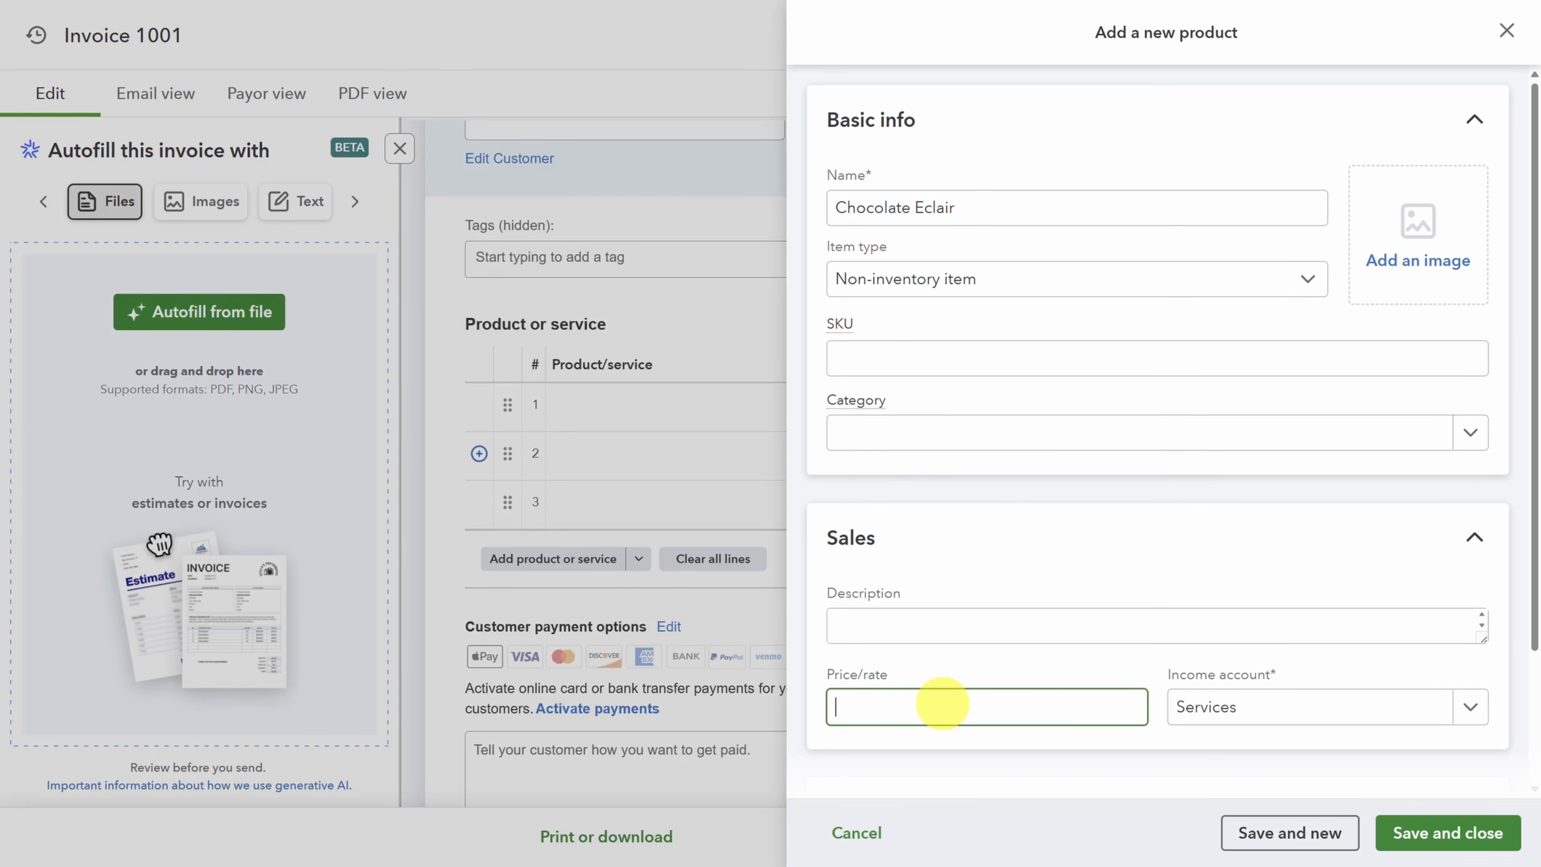
pyautogui.write('30')
pyautogui.click(937, 620)
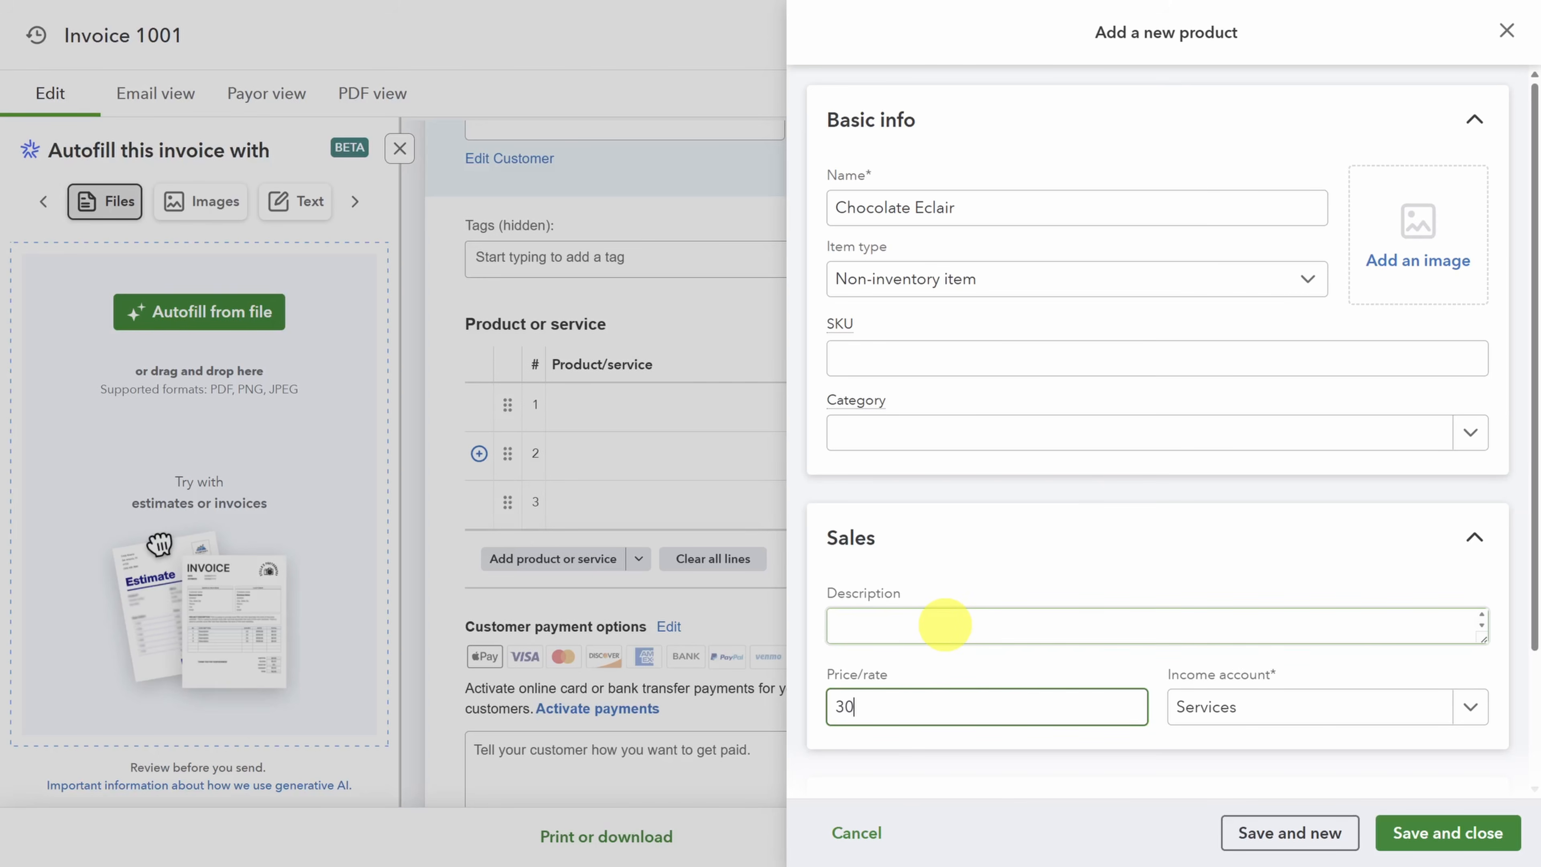
pyautogui.click(1029, 208)
pyautogui.write('(Dozen)')
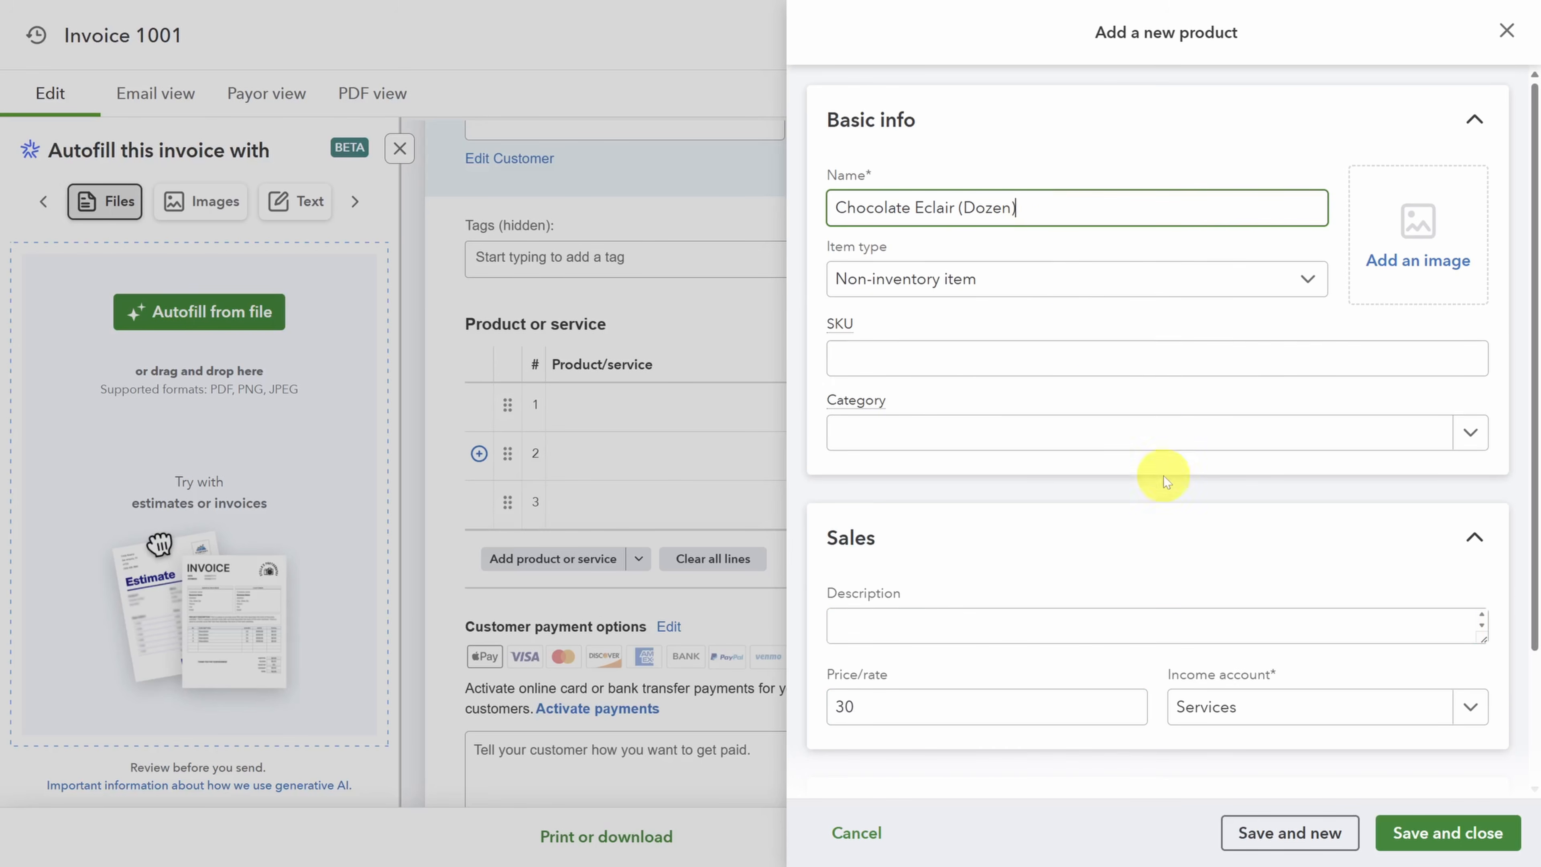
# Step: Set the product's income account to Sales of Product Income
pyautogui.scroll(-3, 1163, 476)
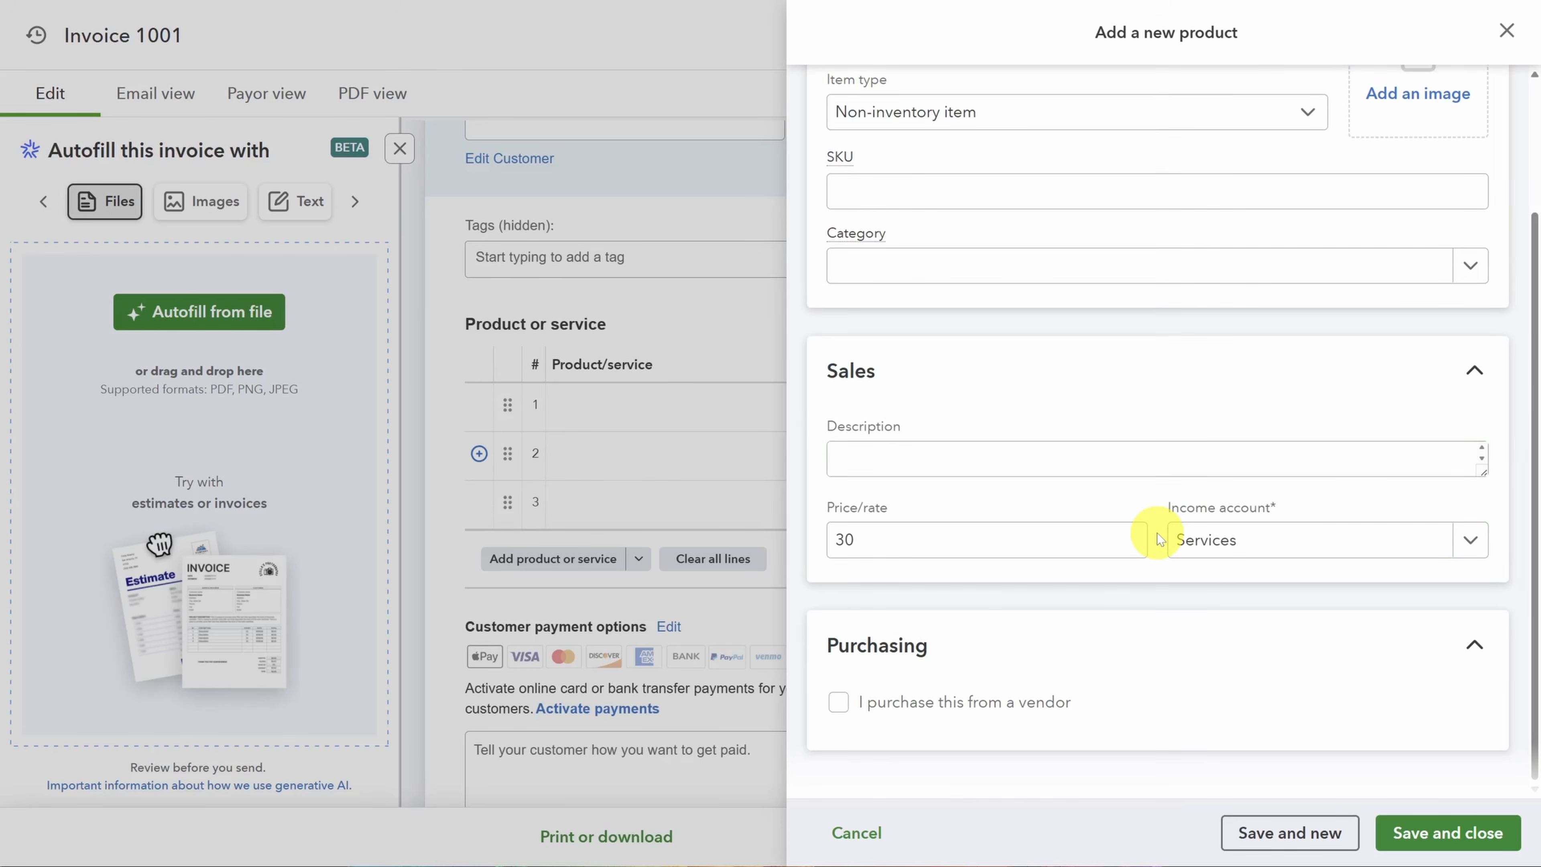
pyautogui.click(1466, 537)
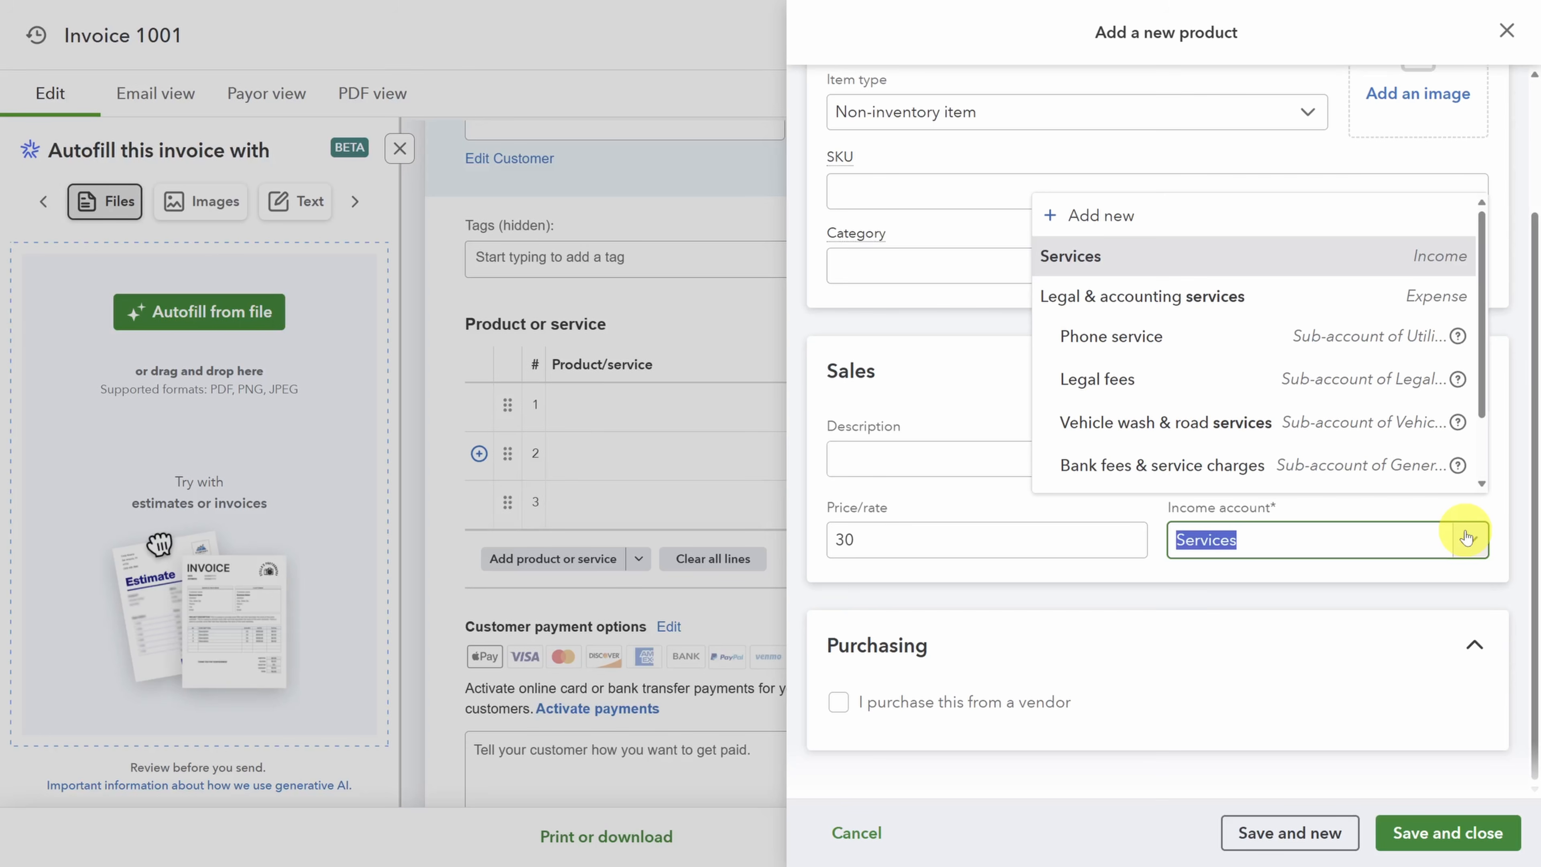
pyautogui.write('Sales')
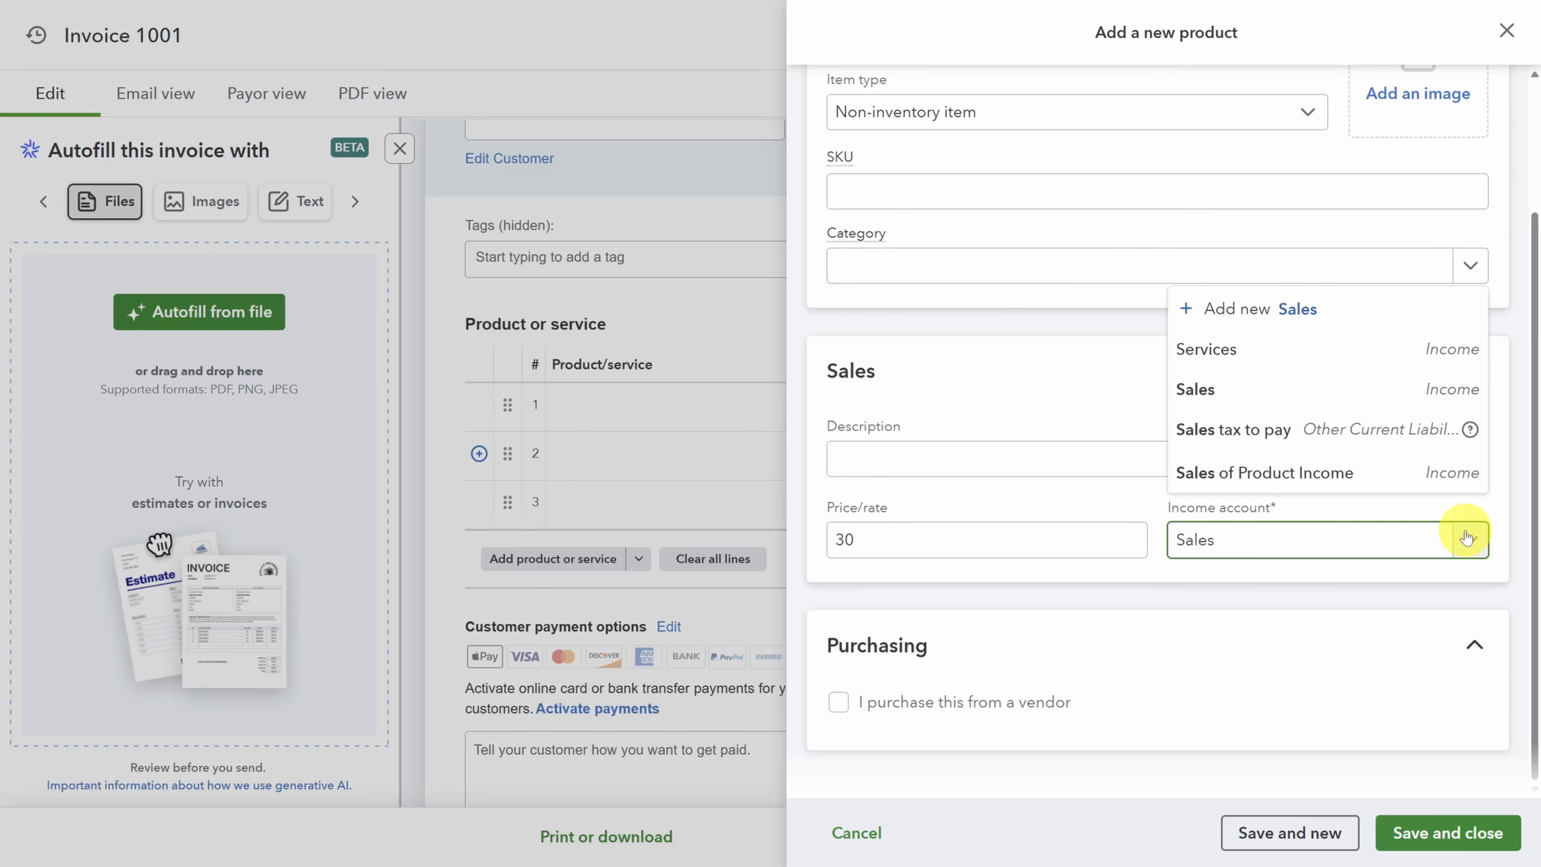
pyautogui.click(1376, 473)
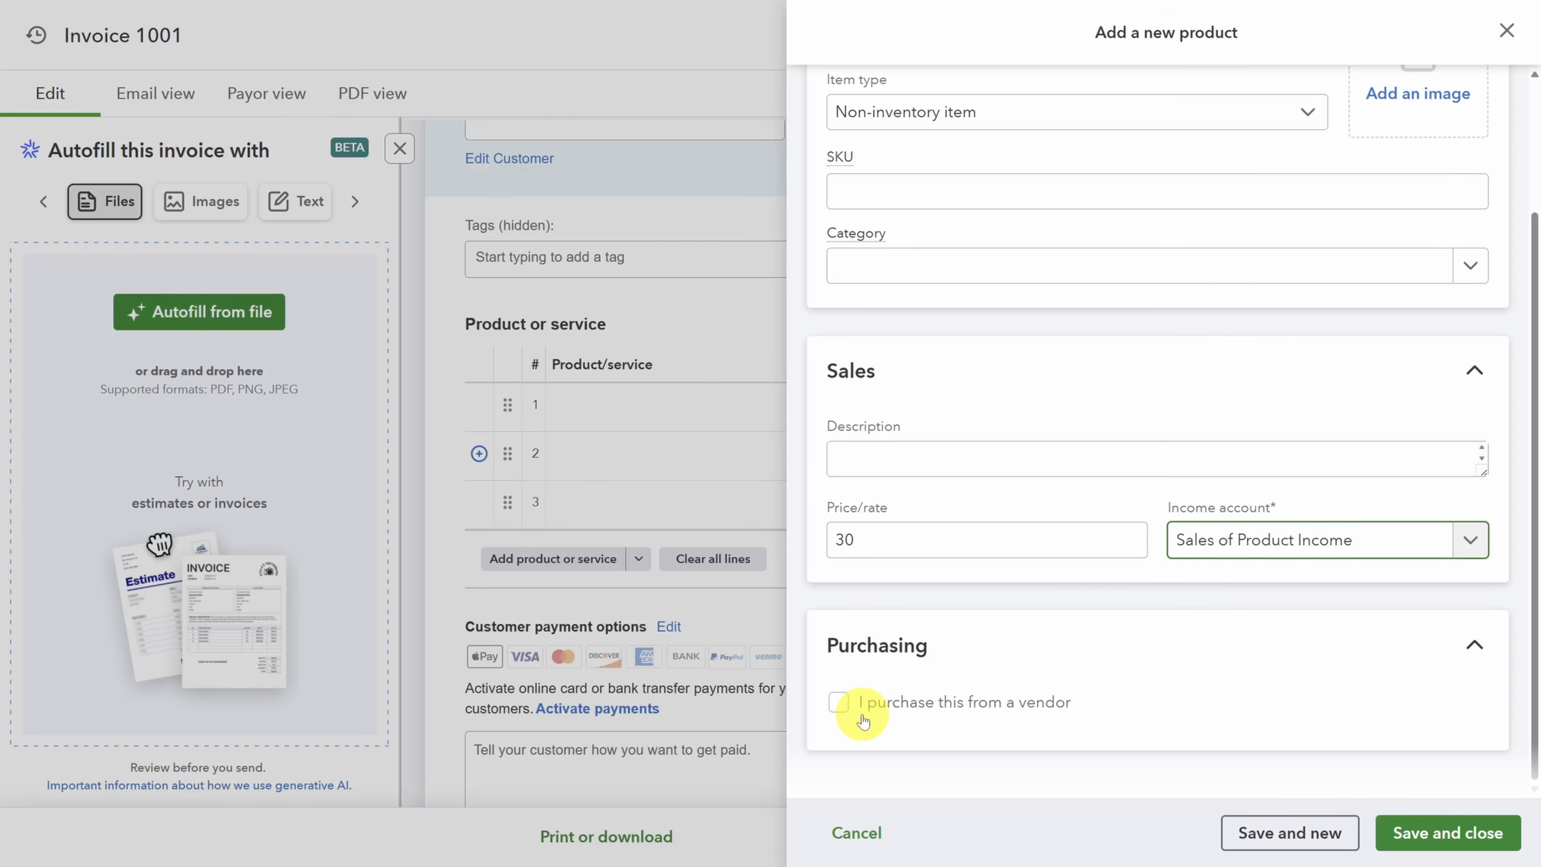
# Step: Look over the vendor purchasing fields, leave the vendor purchase option off, and save the product to the invoice
pyautogui.click(840, 705)
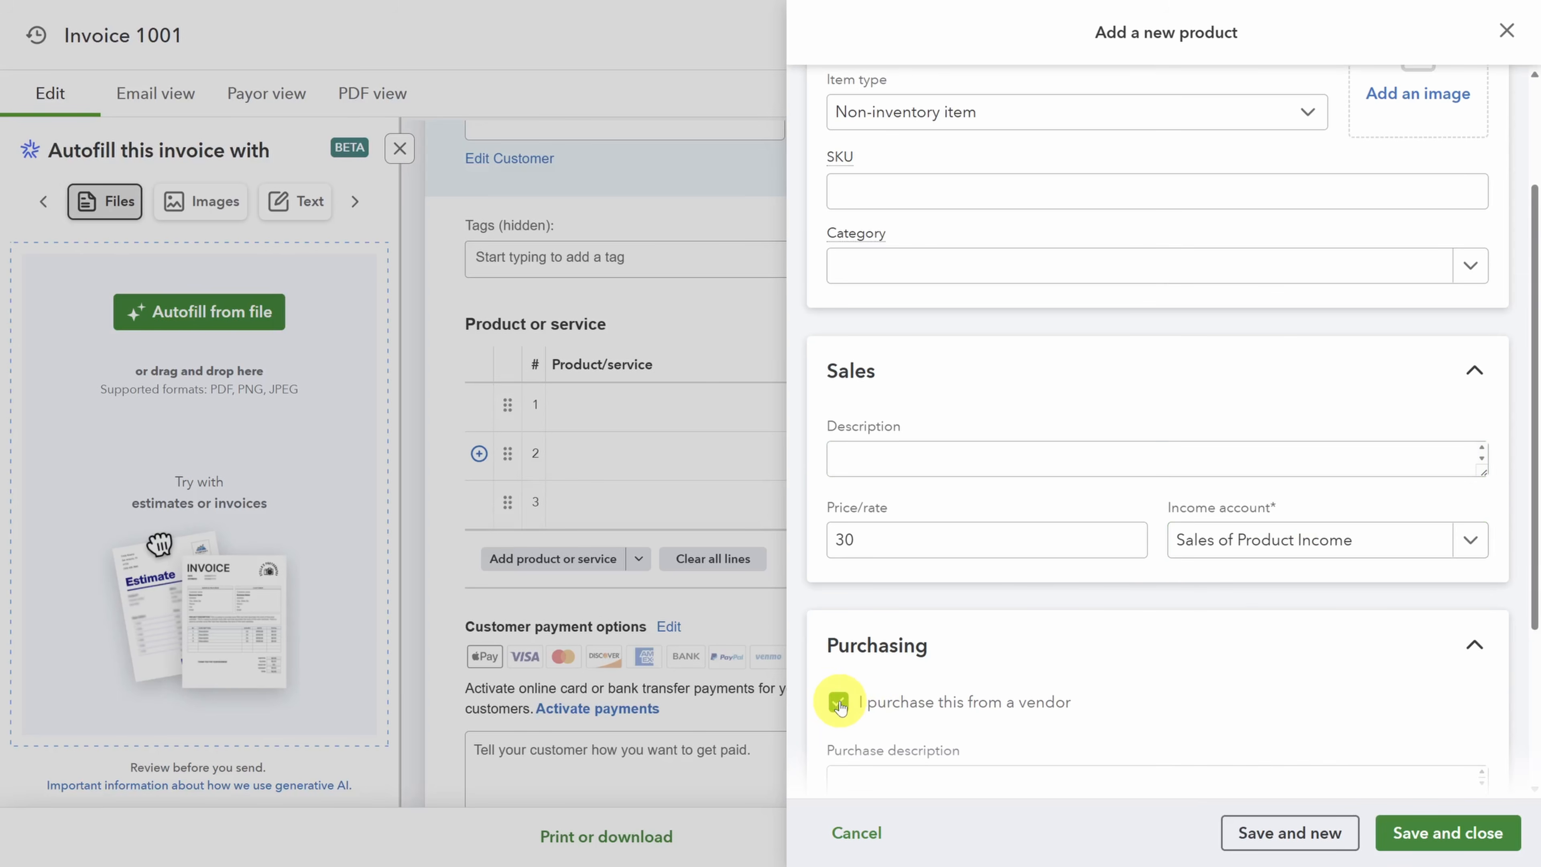
pyautogui.scroll(-4, 840, 705)
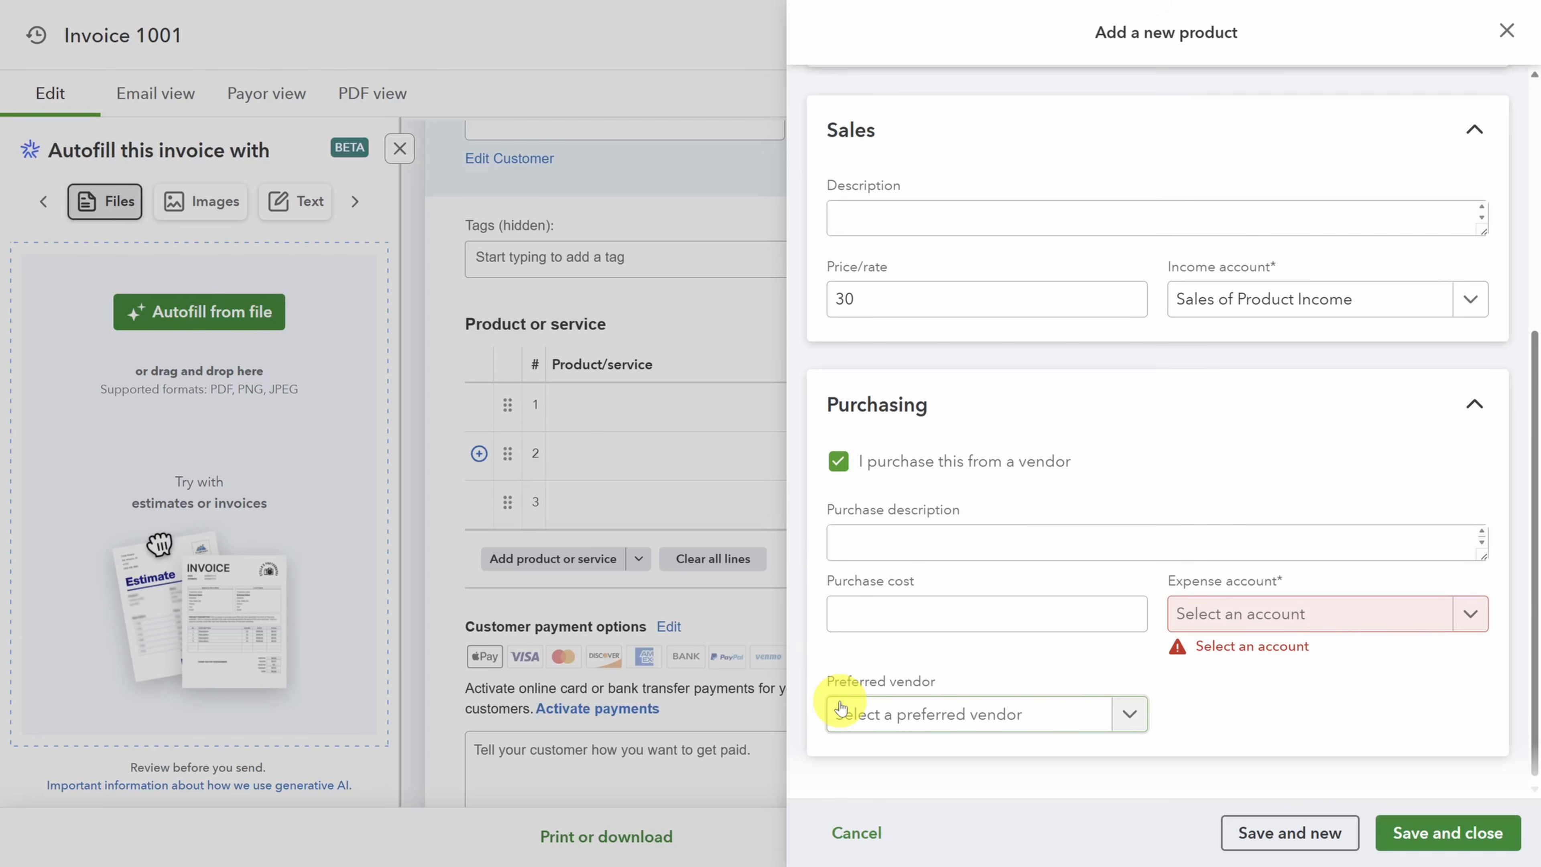
pyautogui.click(838, 463)
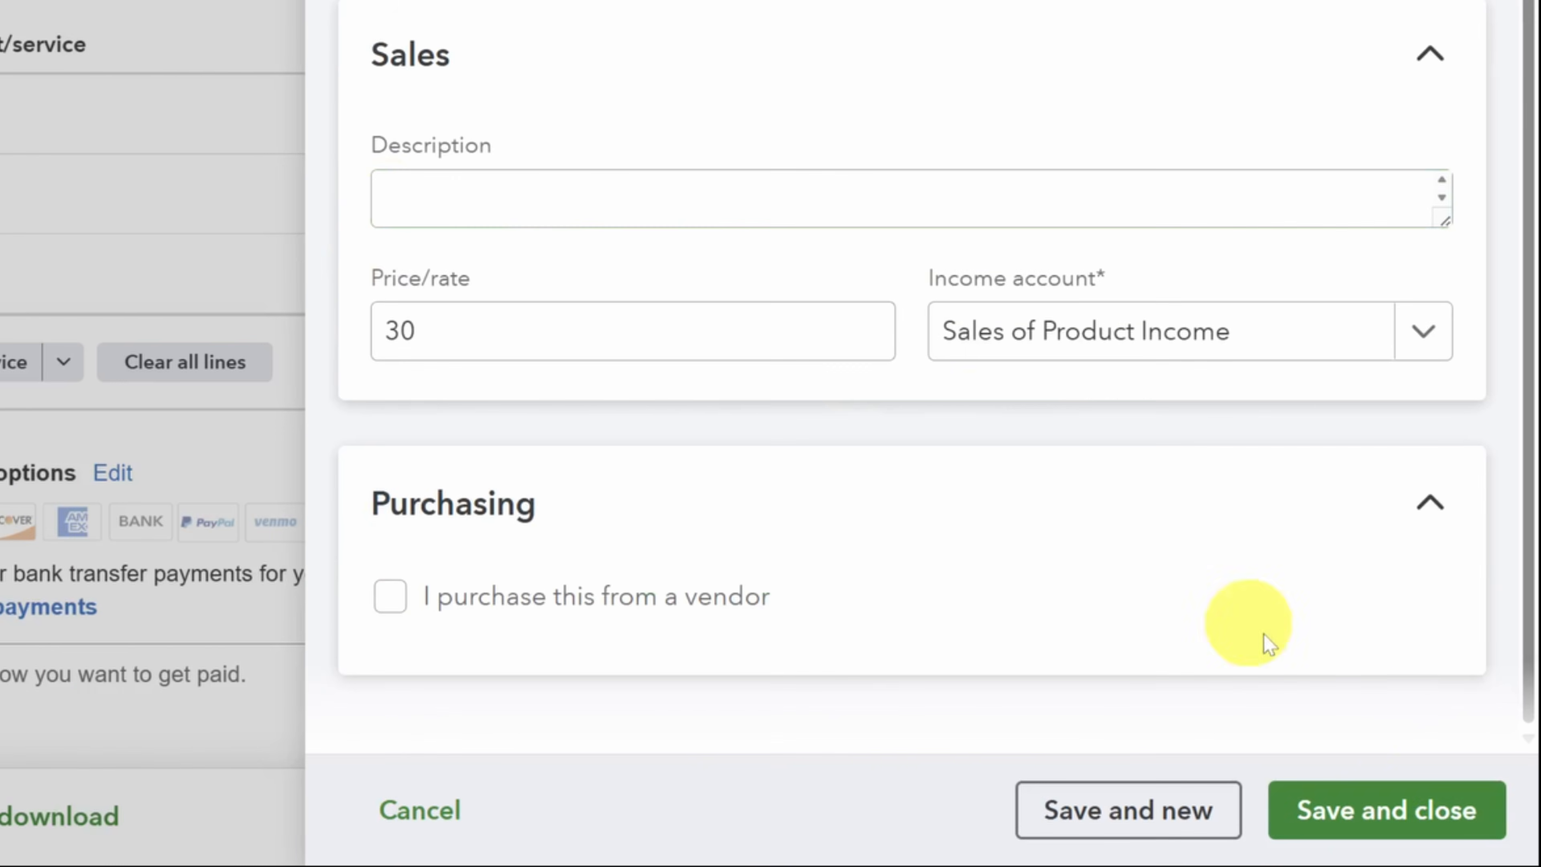
pyautogui.click(1375, 810)
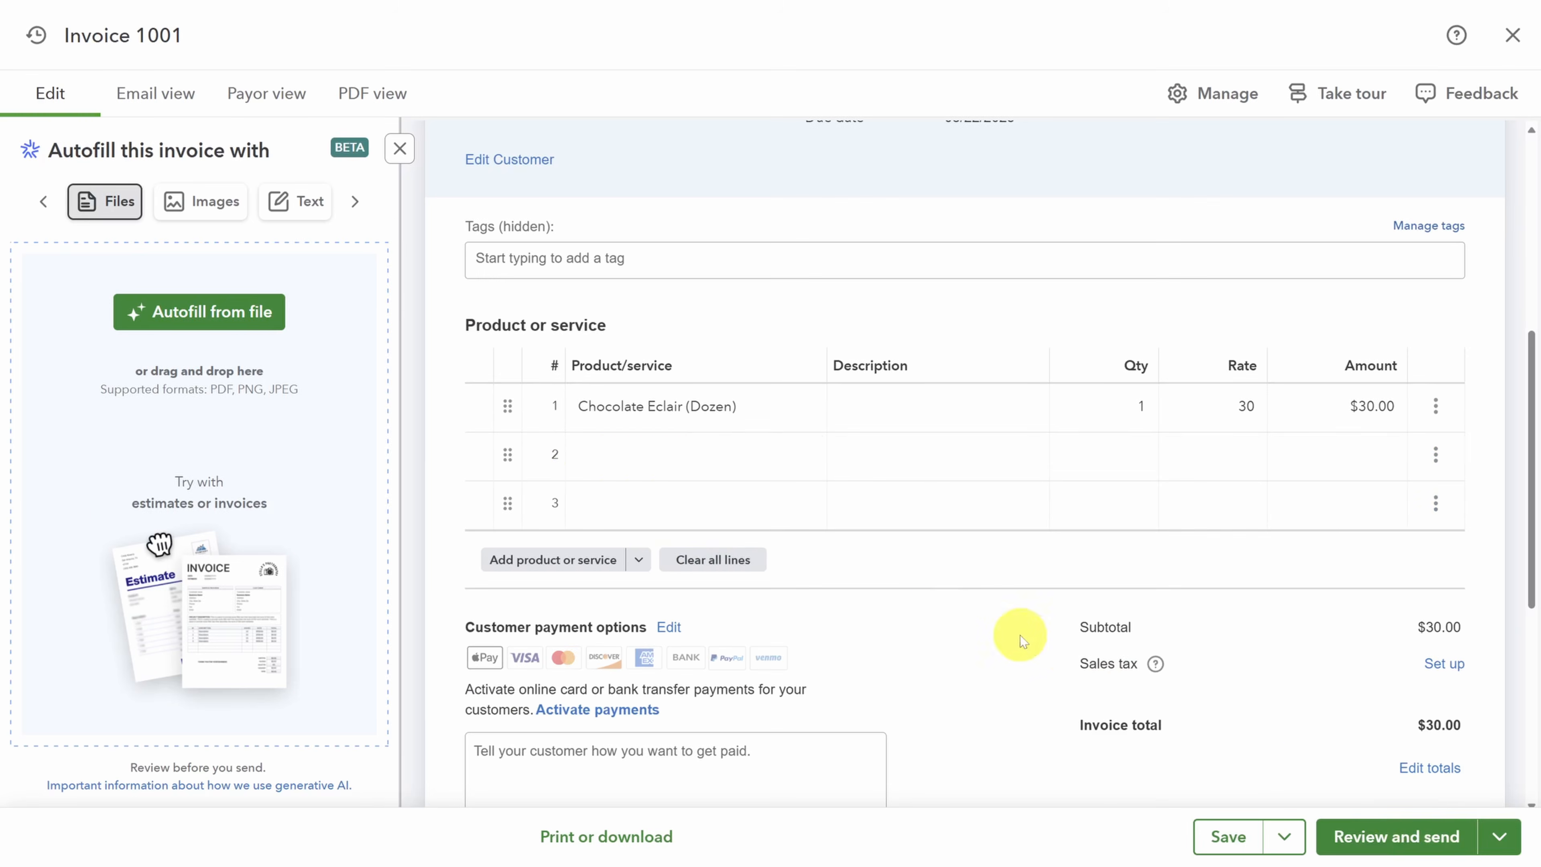
# Step: Set the quantity of the Chocolate Eclair (Dozen) line to 3 and check its rate and amount
pyautogui.click(553, 404)
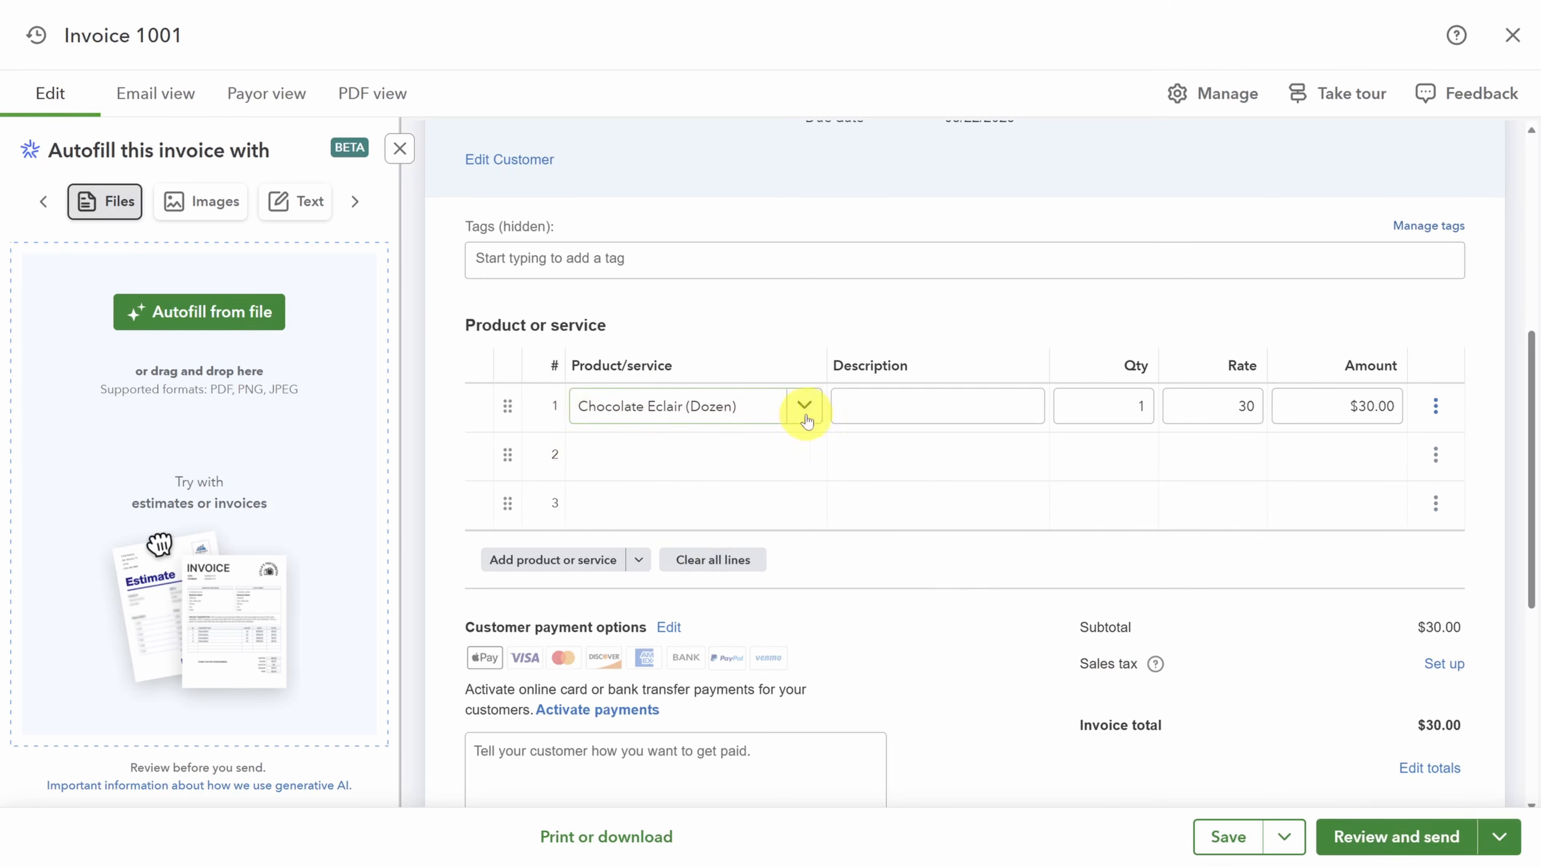
pyautogui.click(1219, 412)
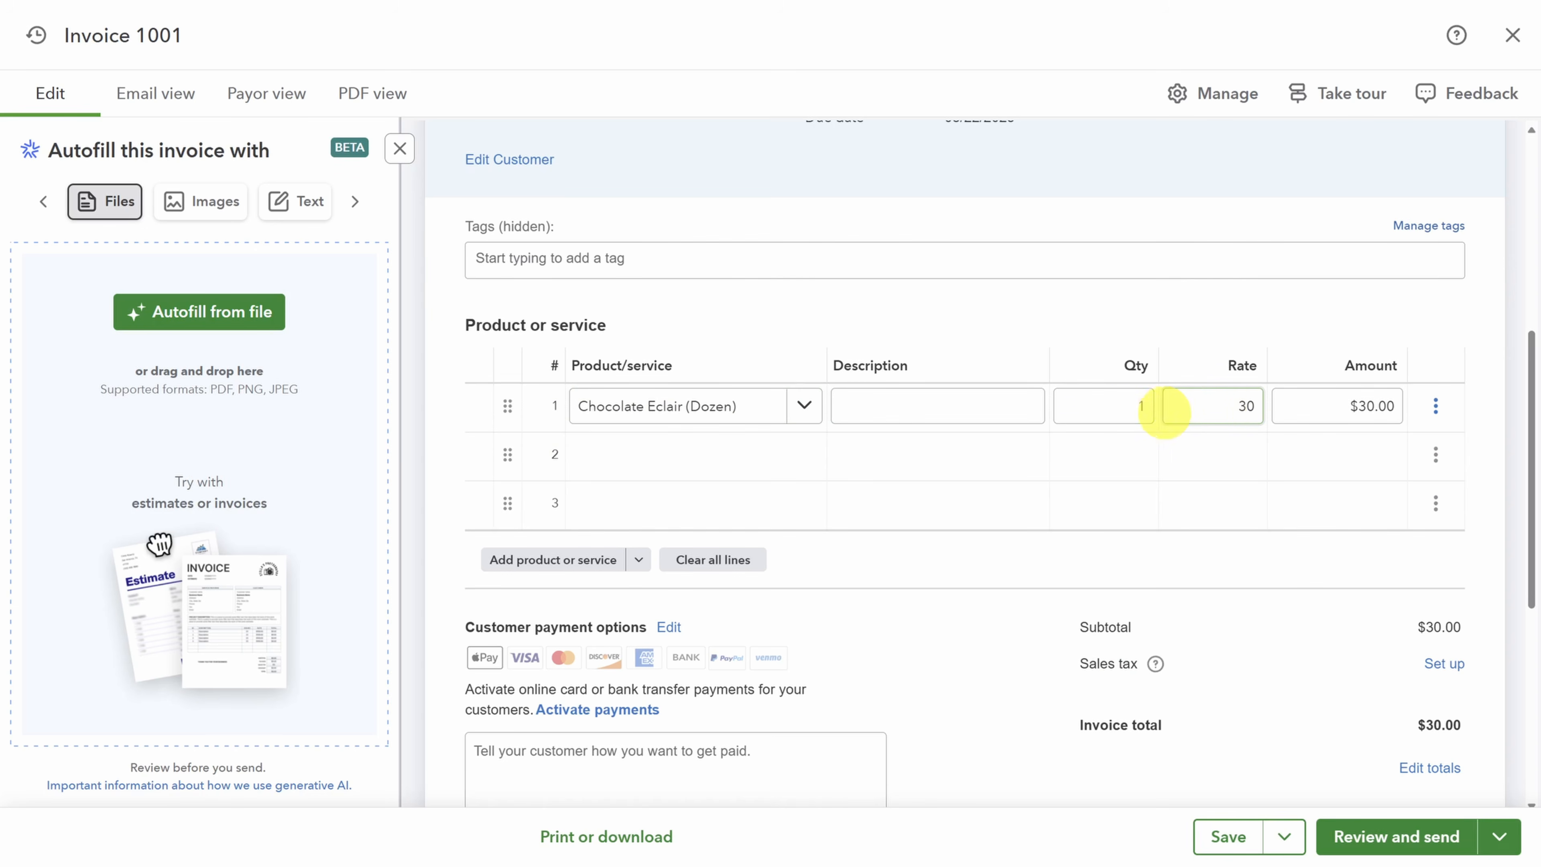
pyautogui.click(1142, 406)
pyautogui.write('3')
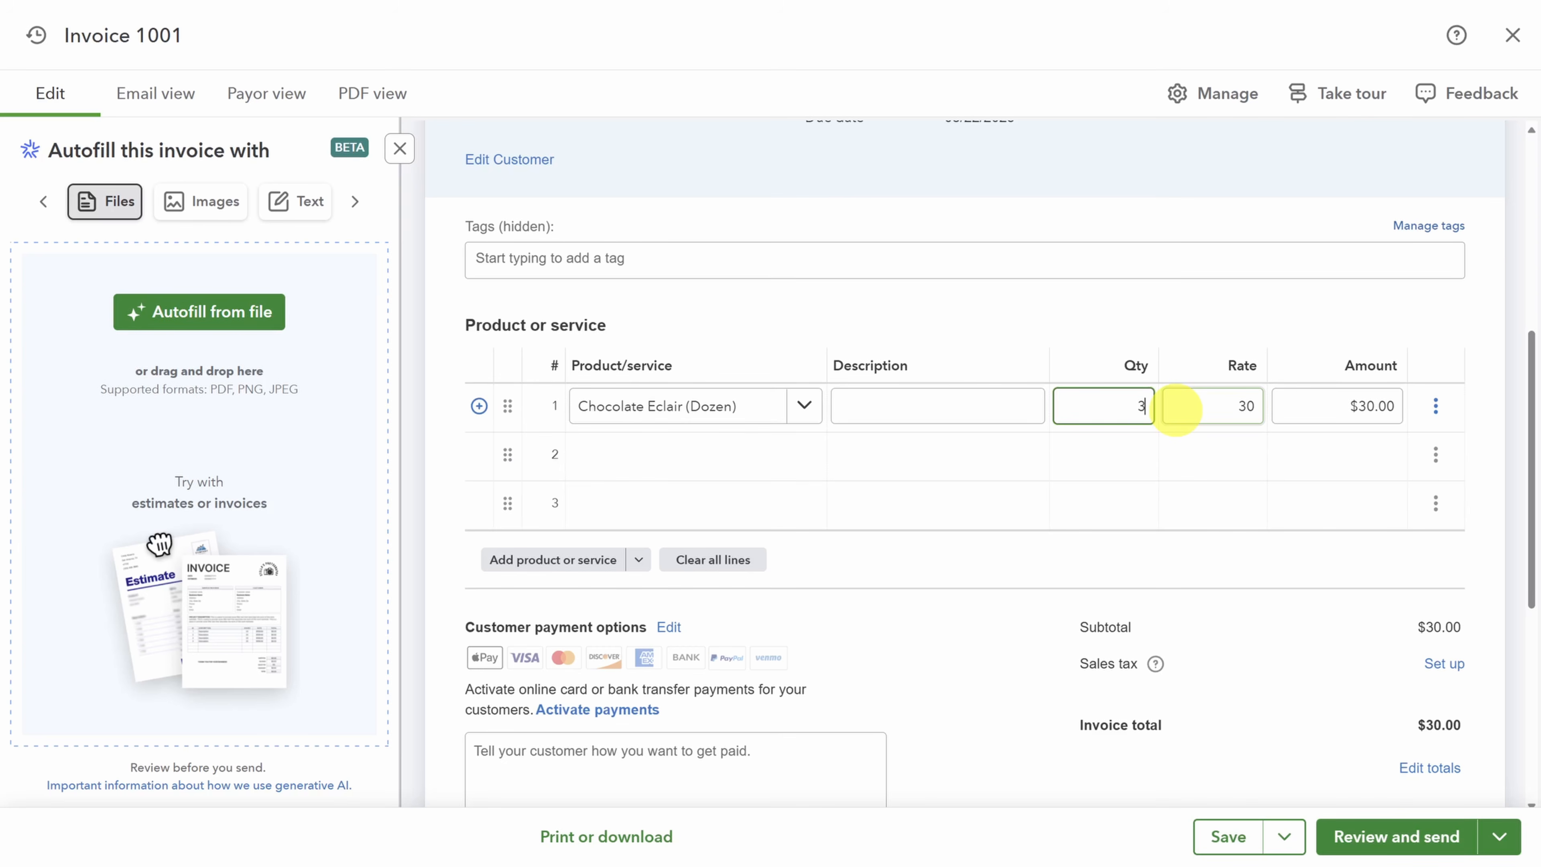
pyautogui.click(1262, 320)
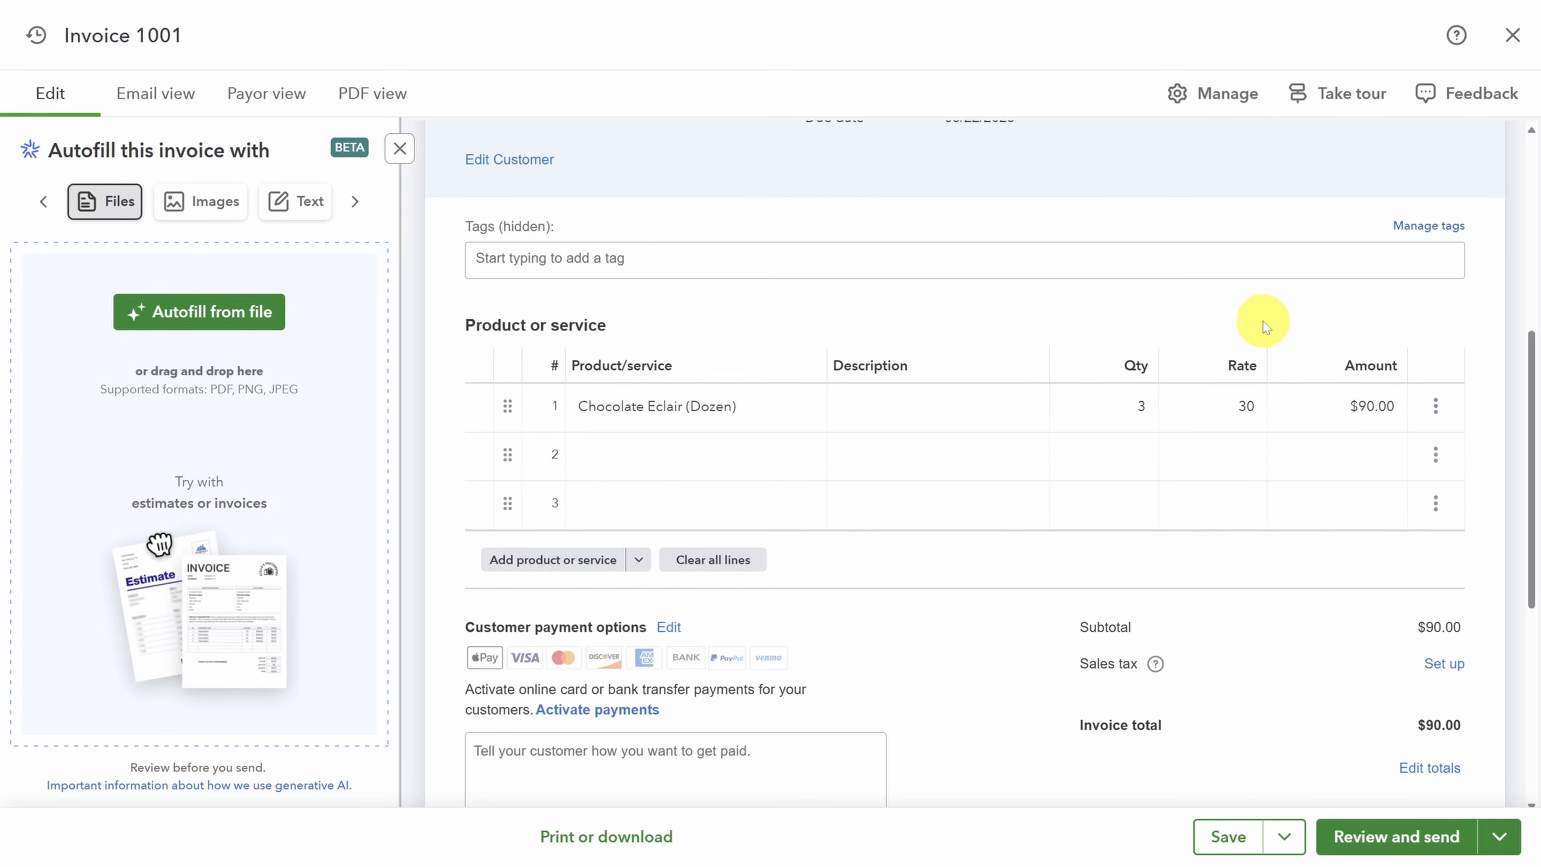
pyautogui.click(1326, 404)
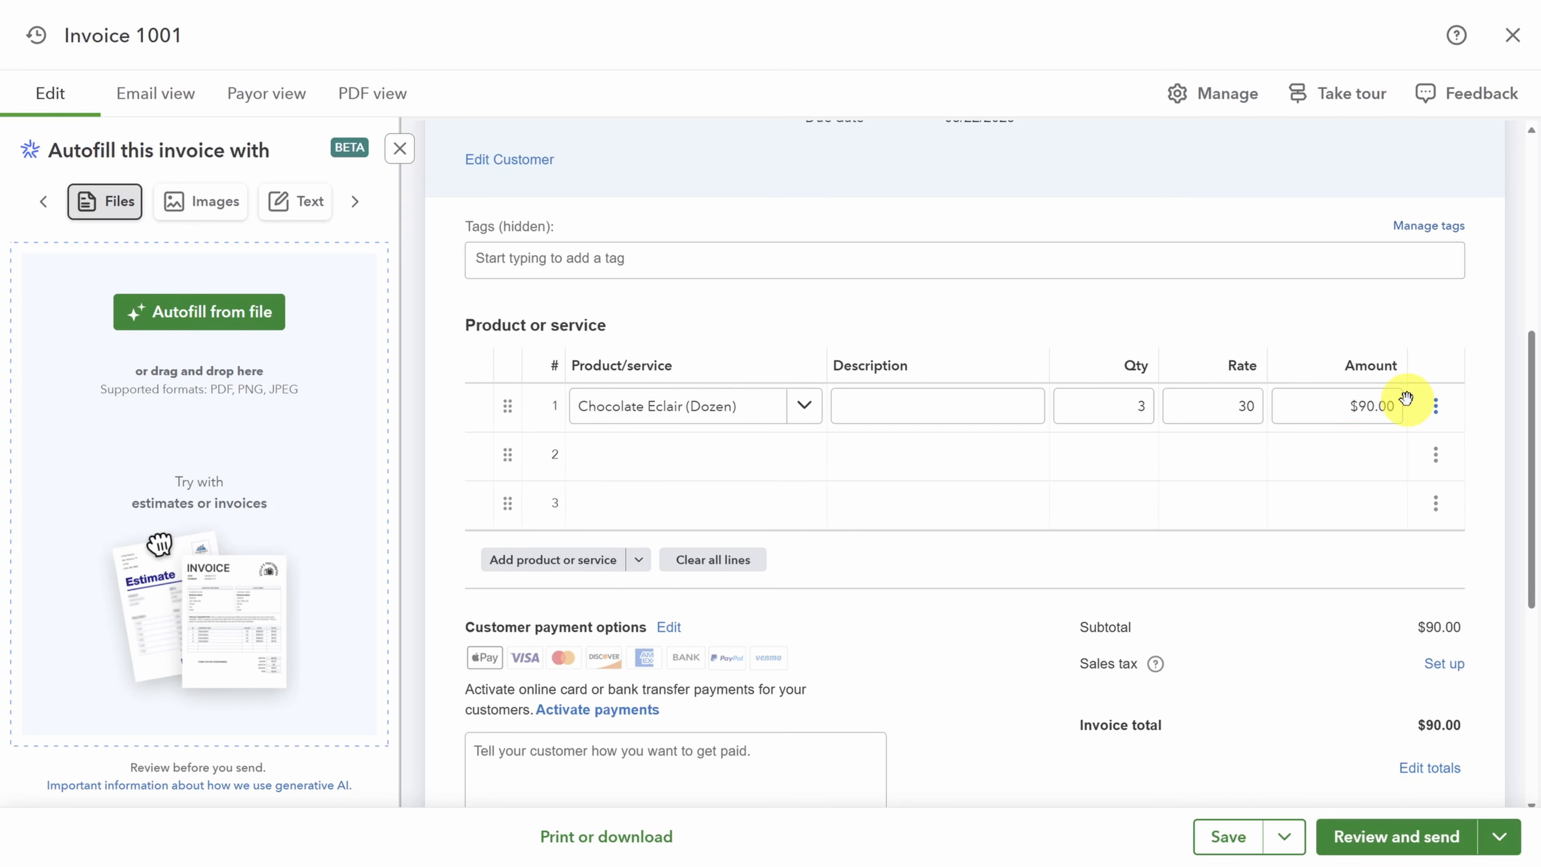
pyautogui.click(1426, 454)
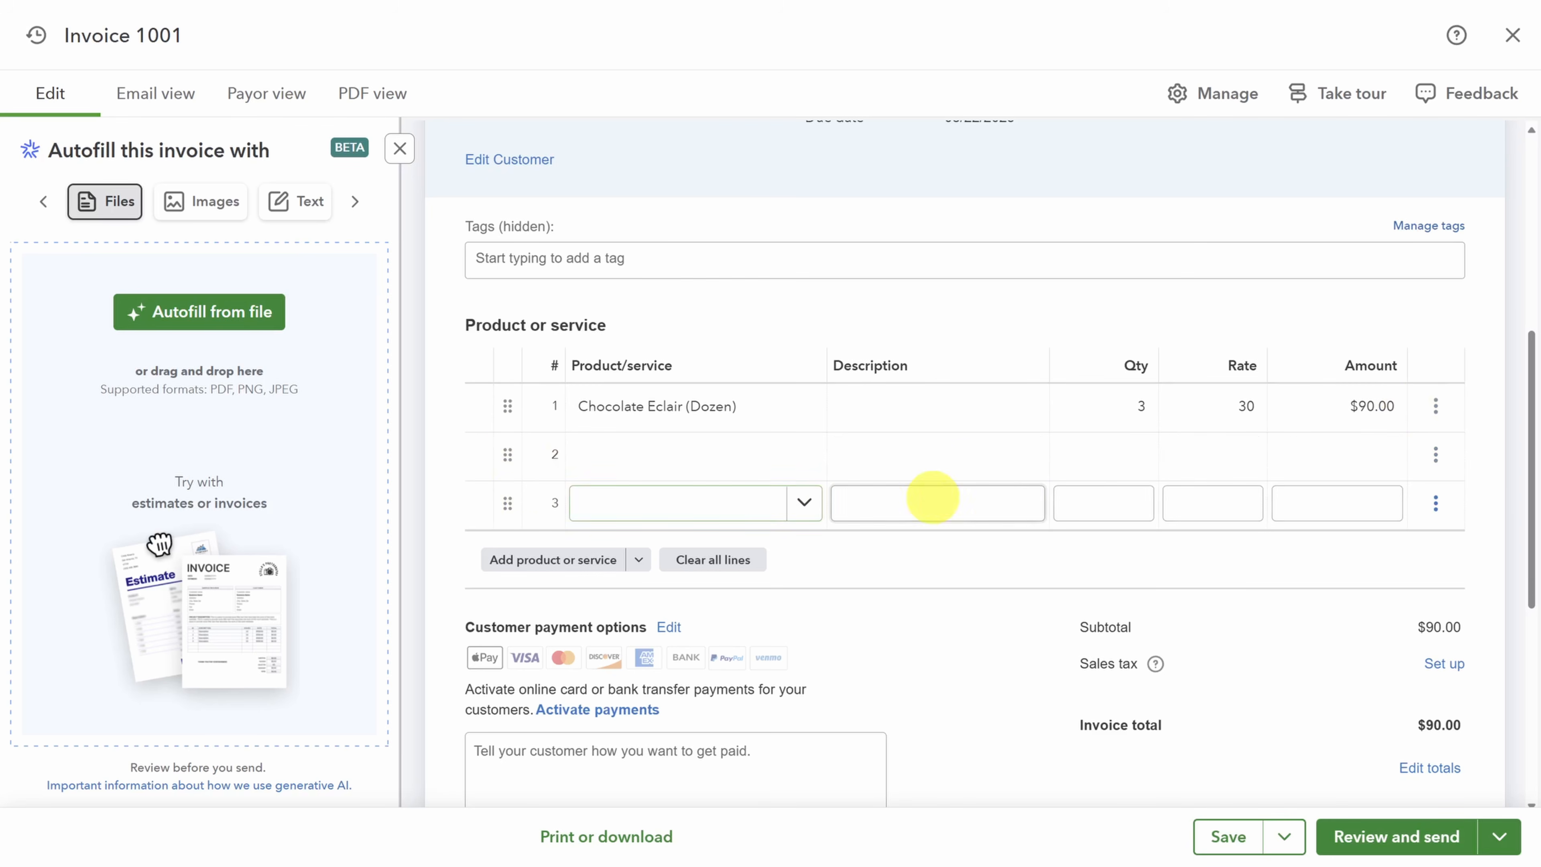
# Step: Review the invoice totals and the sales tax setup information, closing it without setting up automated sales tax
pyautogui.scroll(-5, 1109, 590)
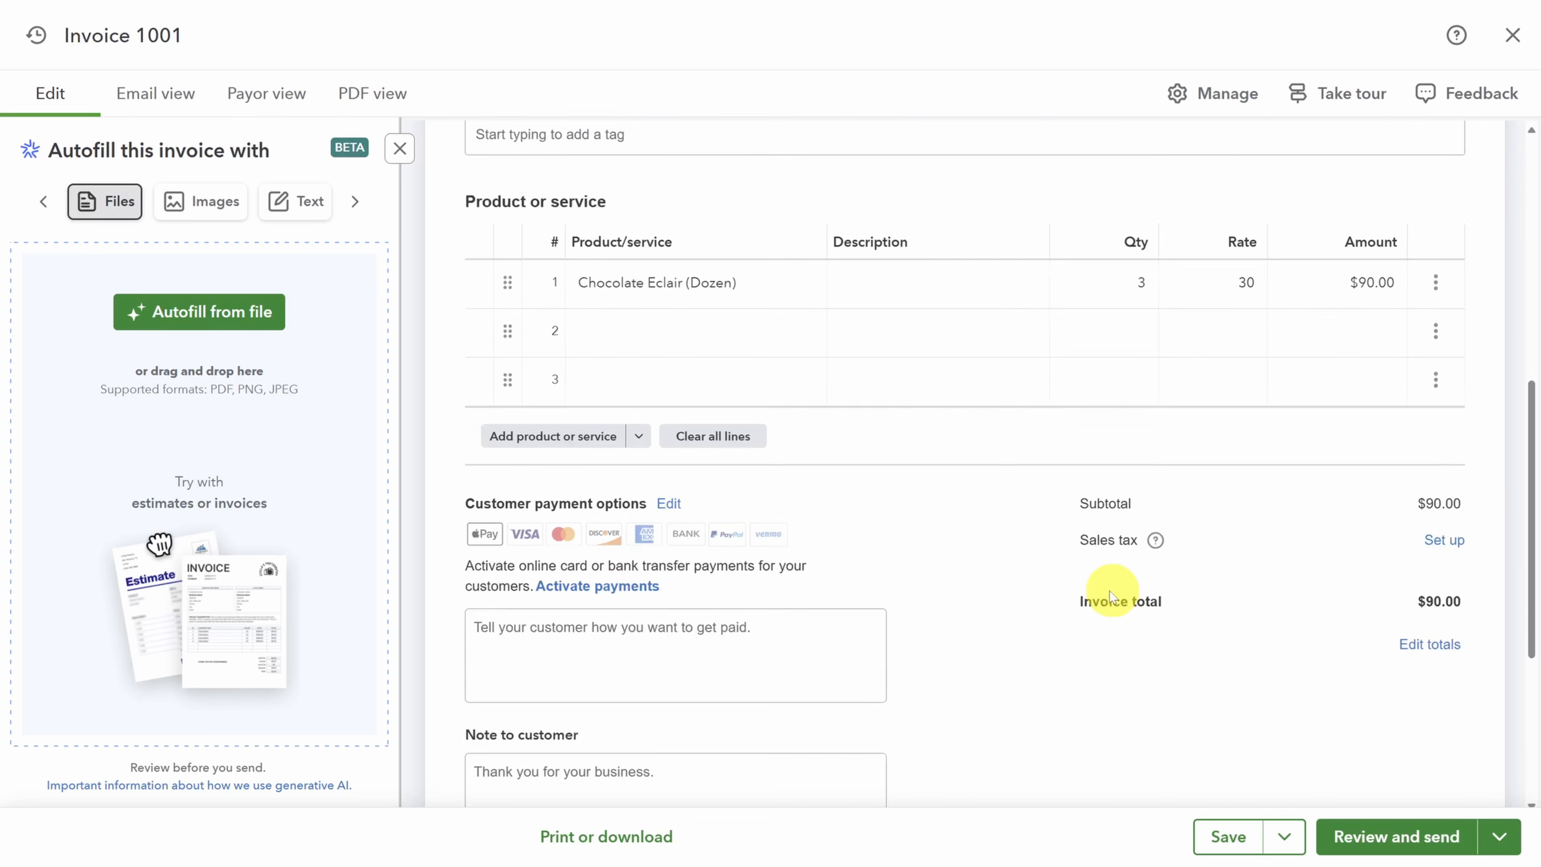
pyautogui.scroll(-2, 1071, 590)
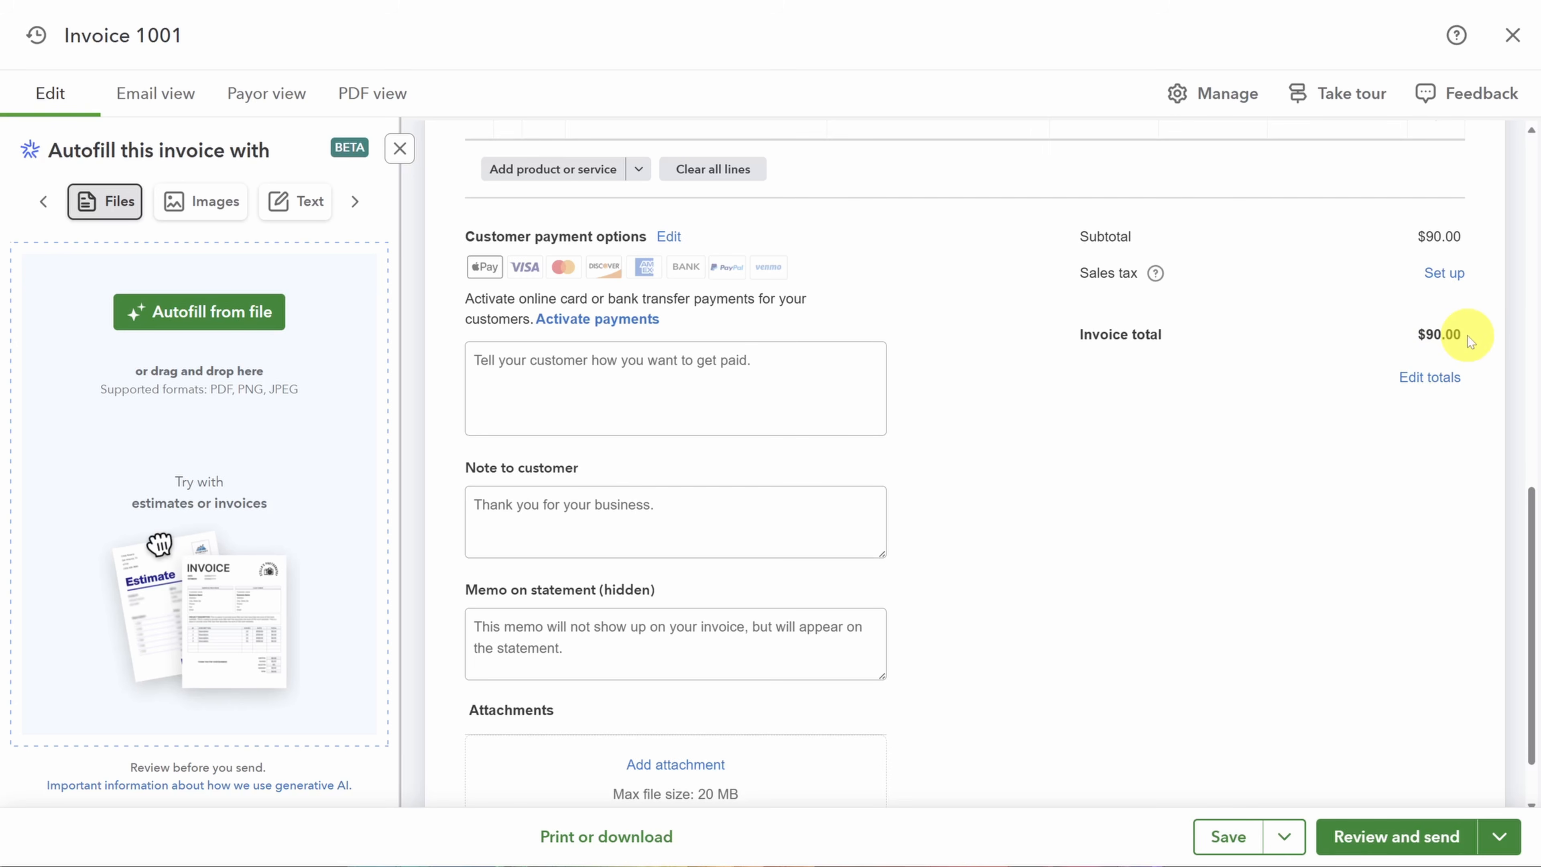
pyautogui.click(1436, 275)
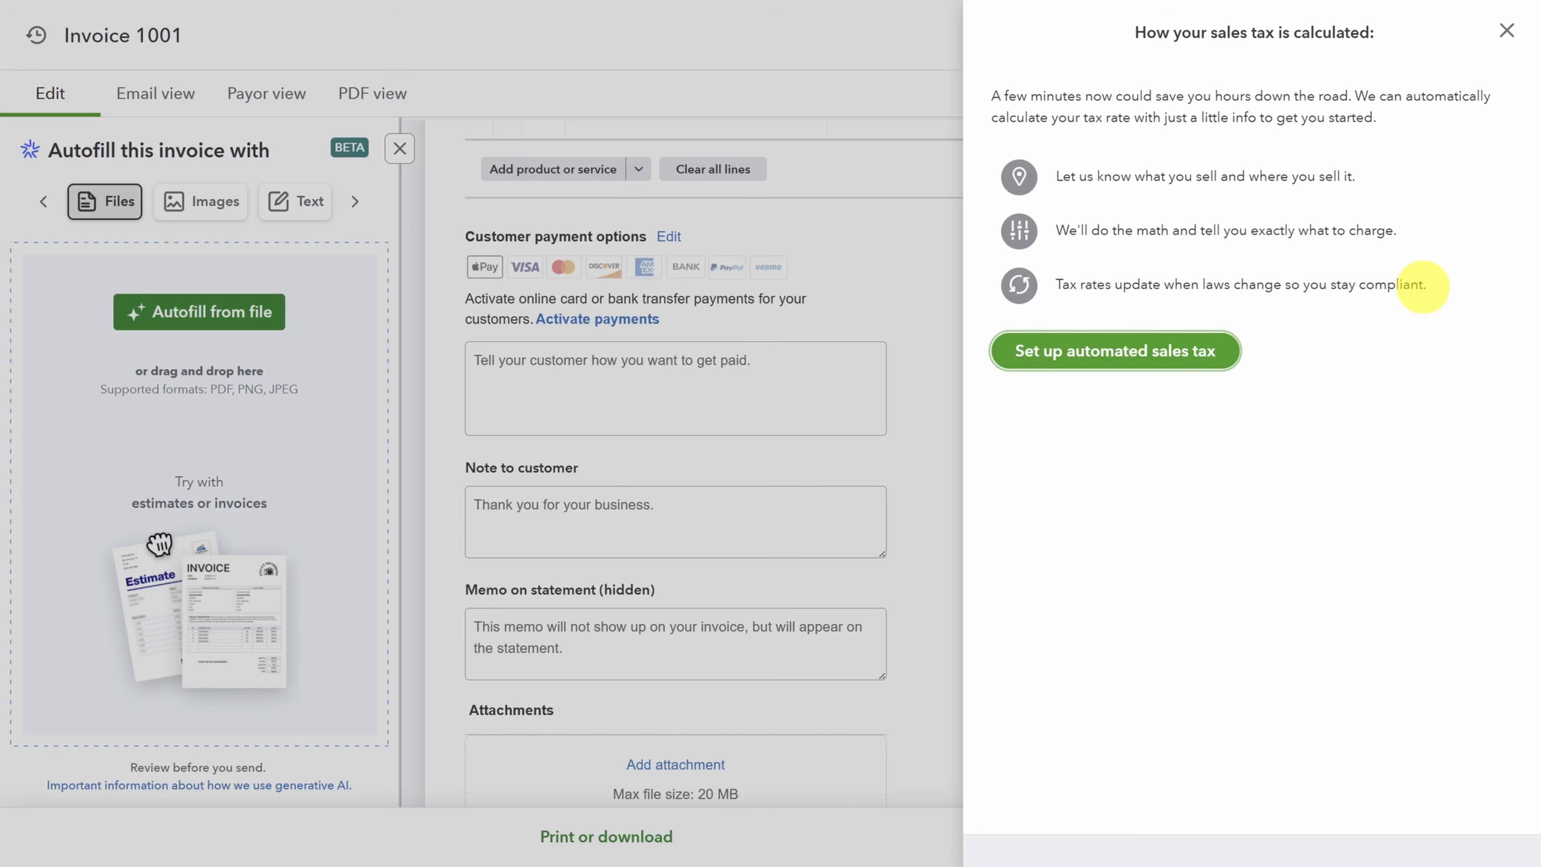
pyautogui.click(1507, 31)
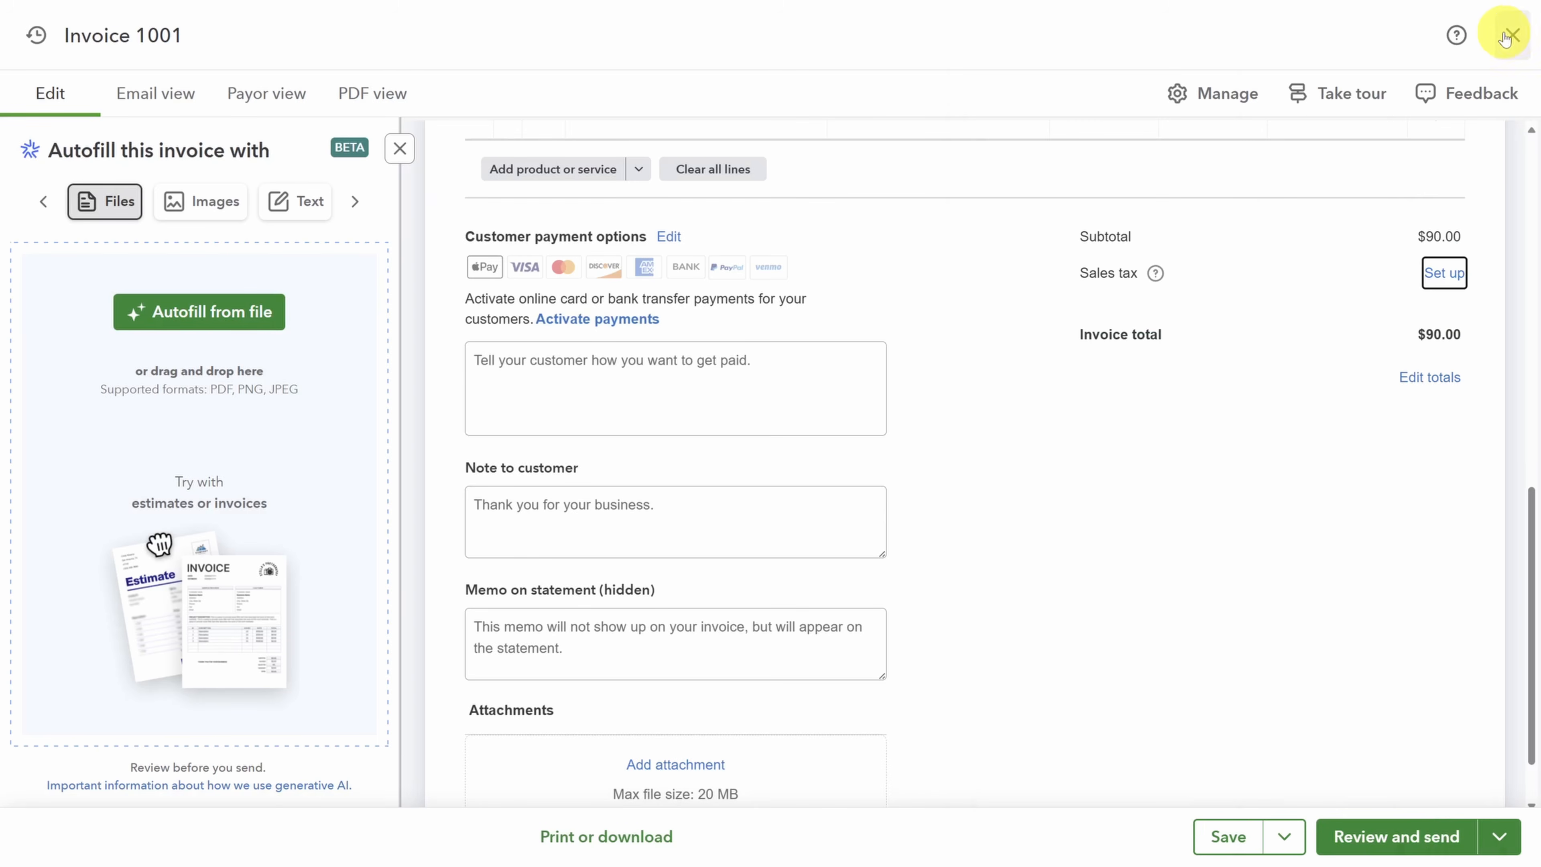
# Step: Enable the deposit, discount and shipping fee options for the invoice totals, looking over the deposit details along the way
pyautogui.click(1430, 377)
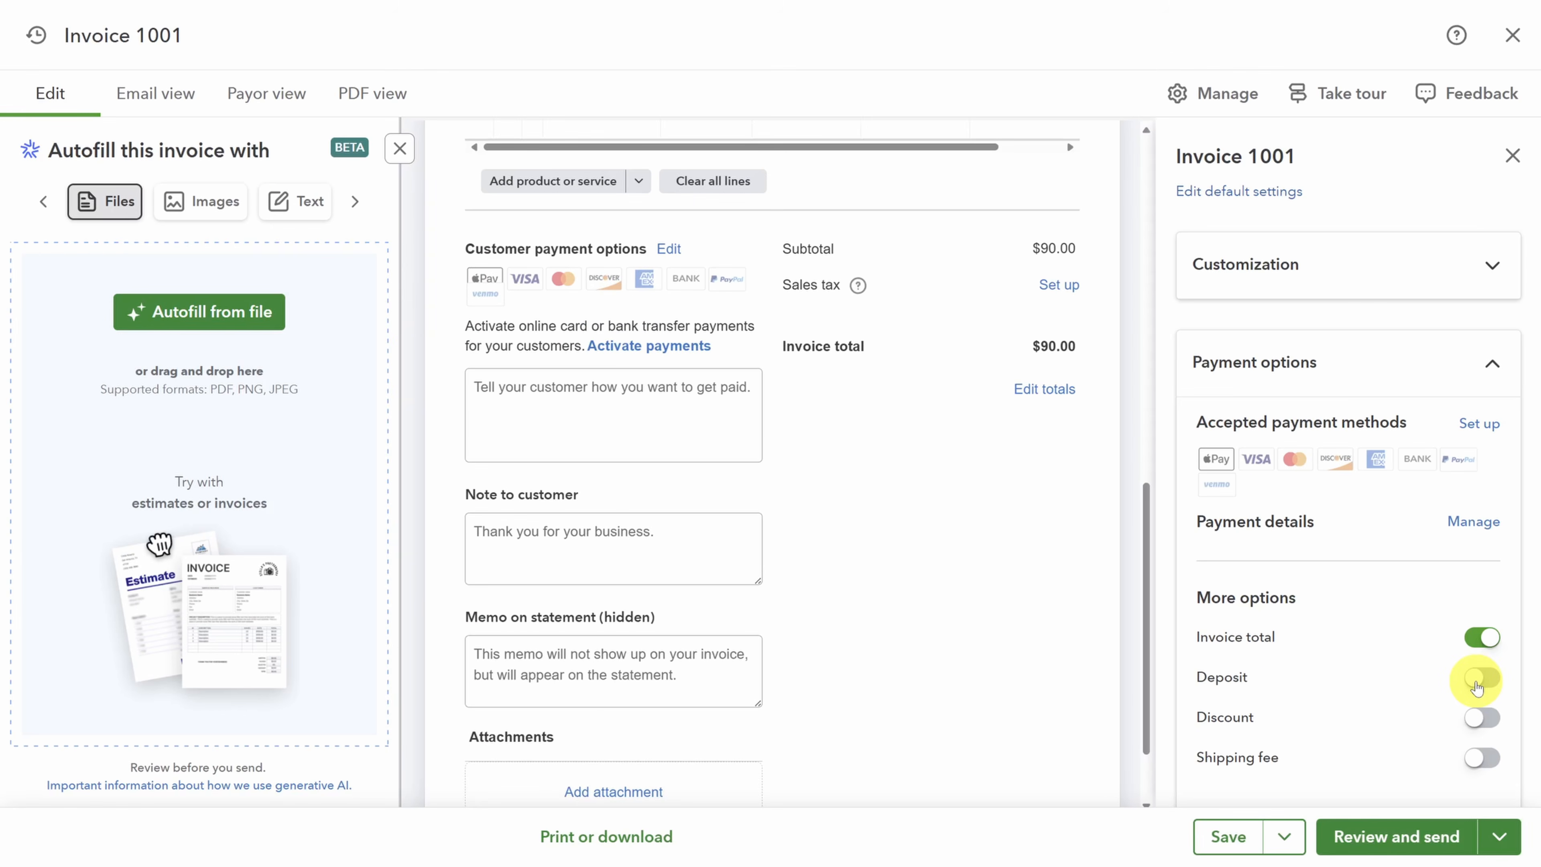
pyautogui.click(1478, 684)
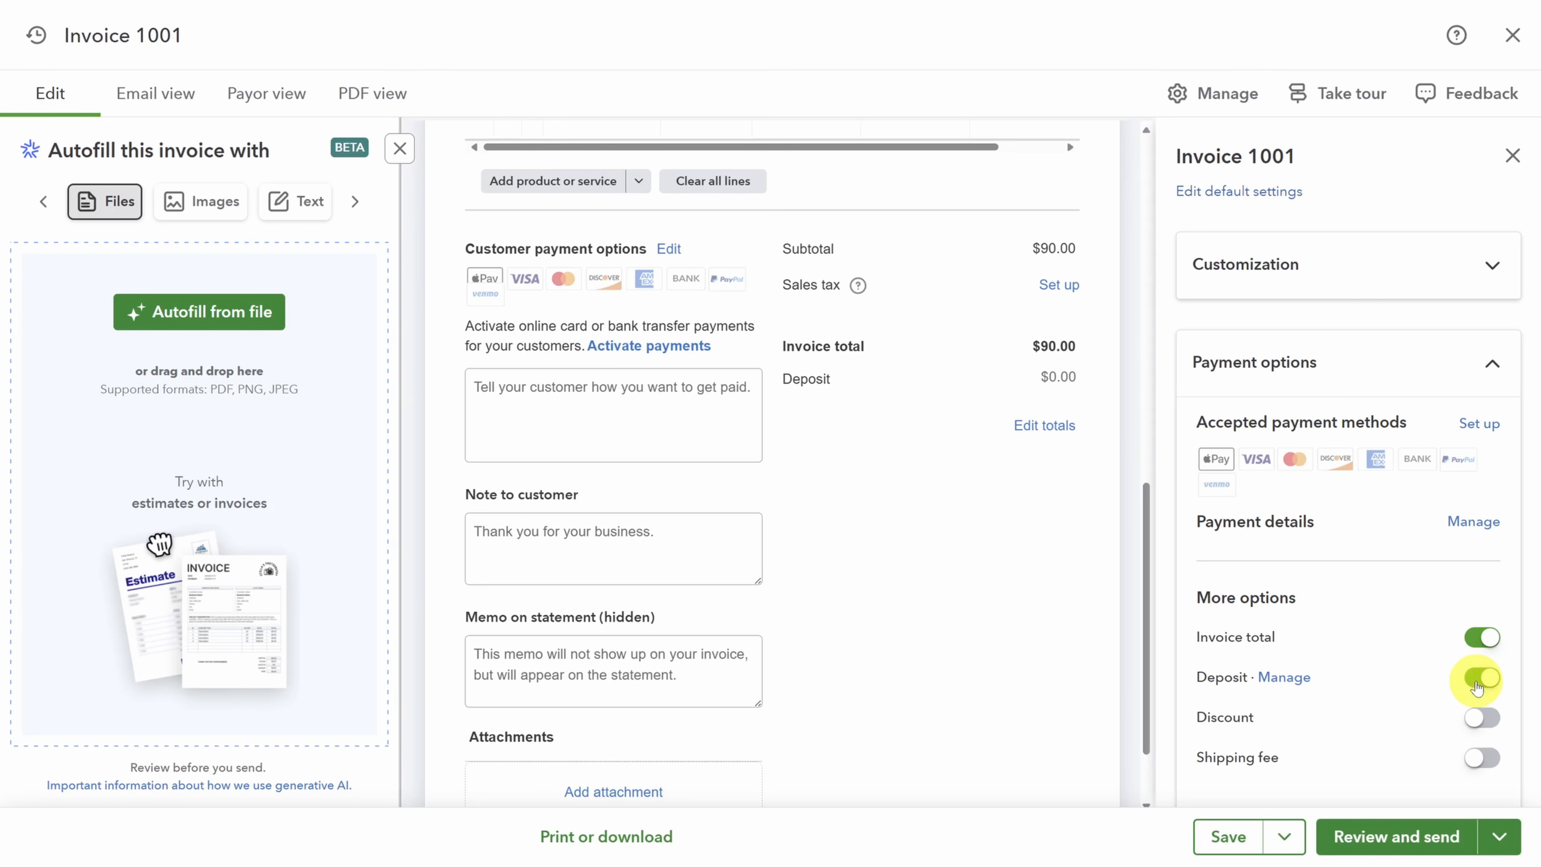
pyautogui.click(1281, 679)
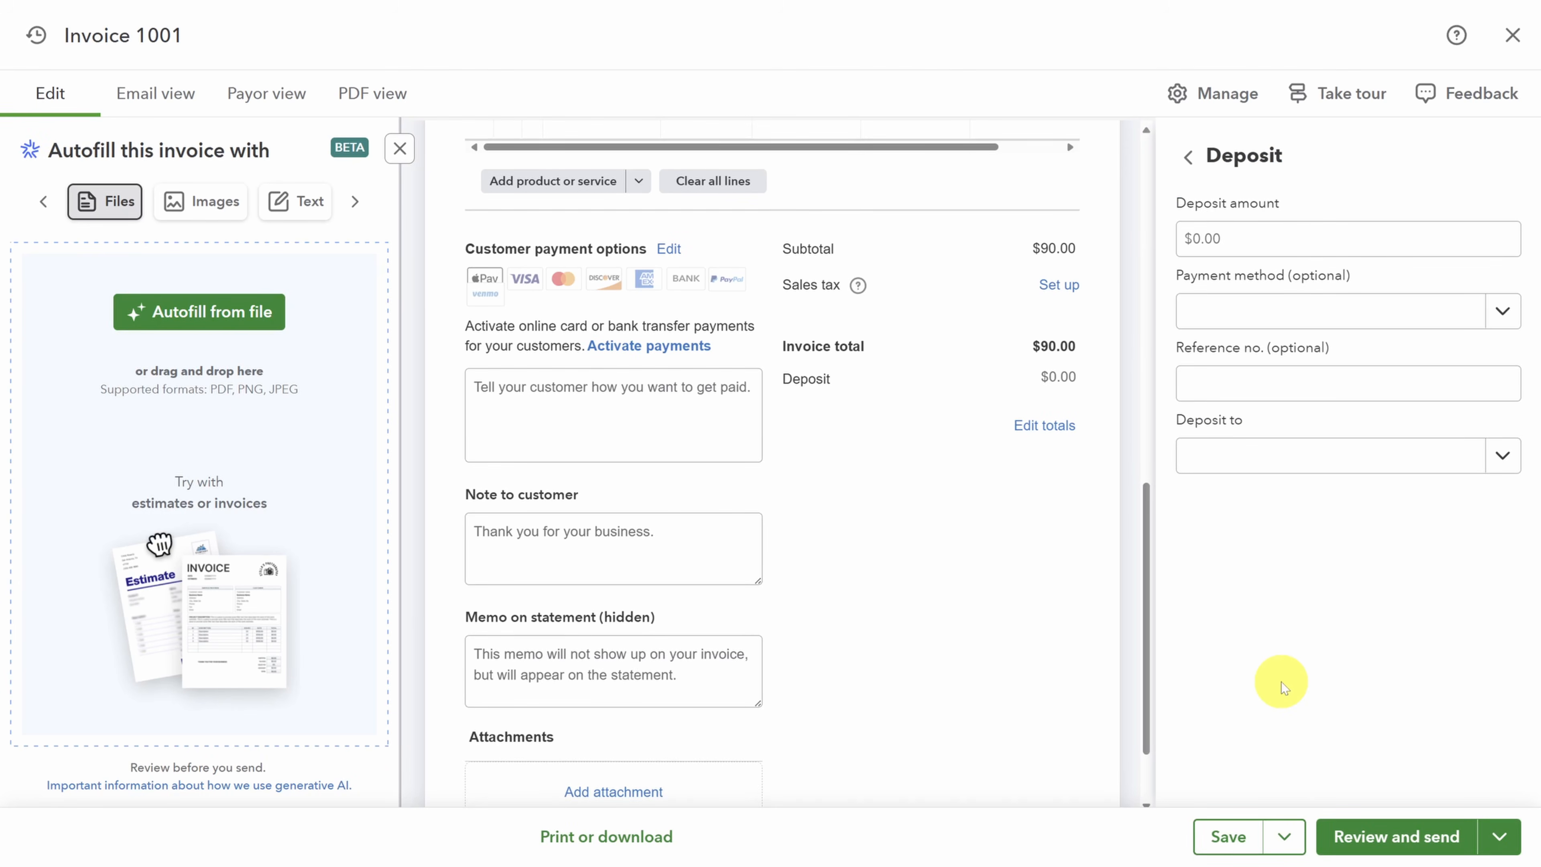
pyautogui.click(1188, 157)
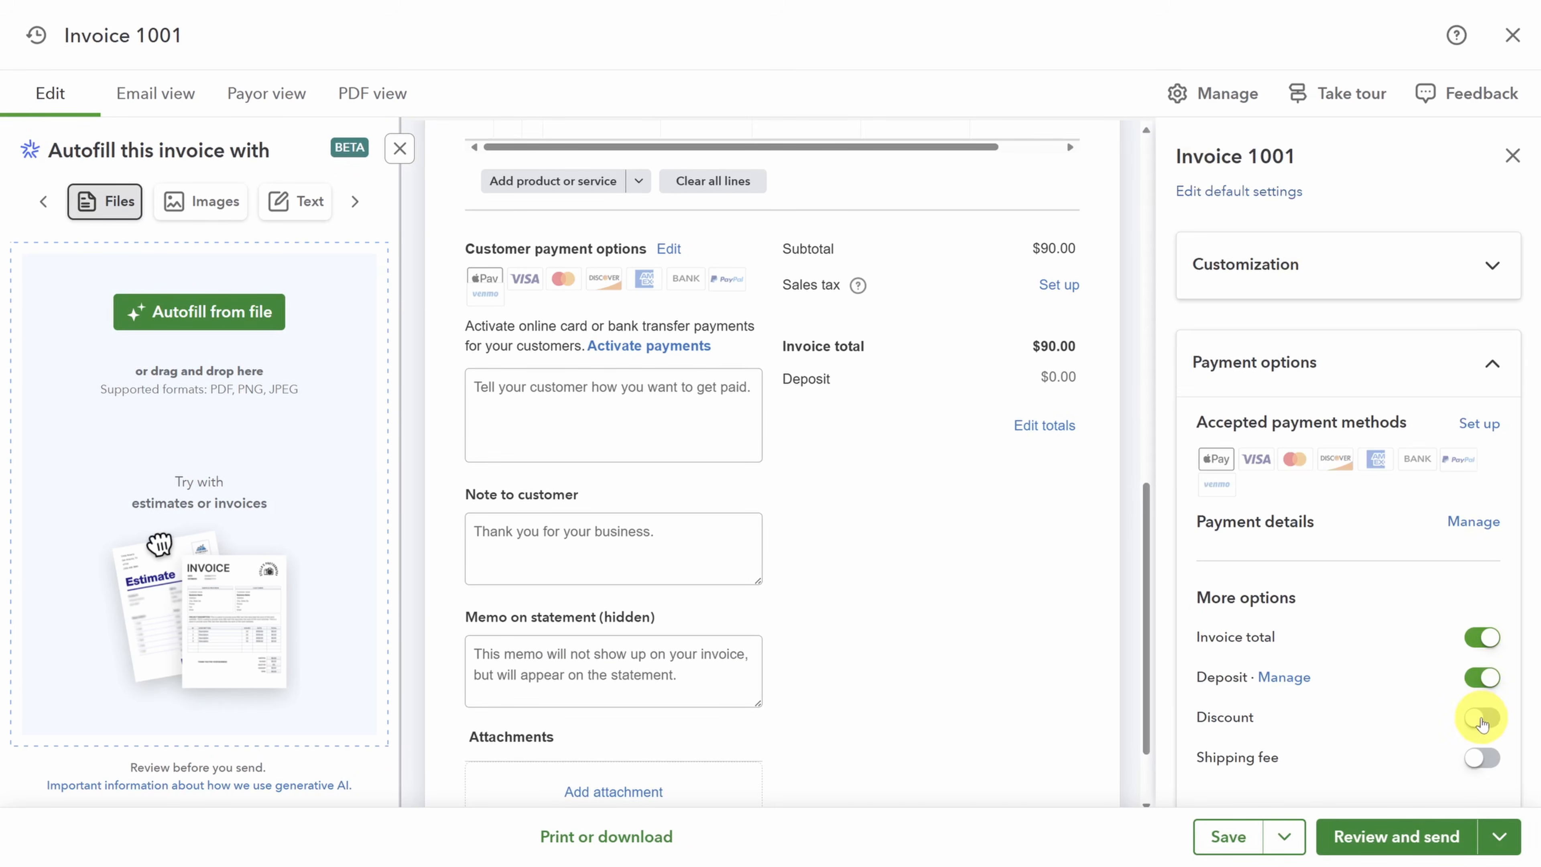
pyautogui.click(1482, 721)
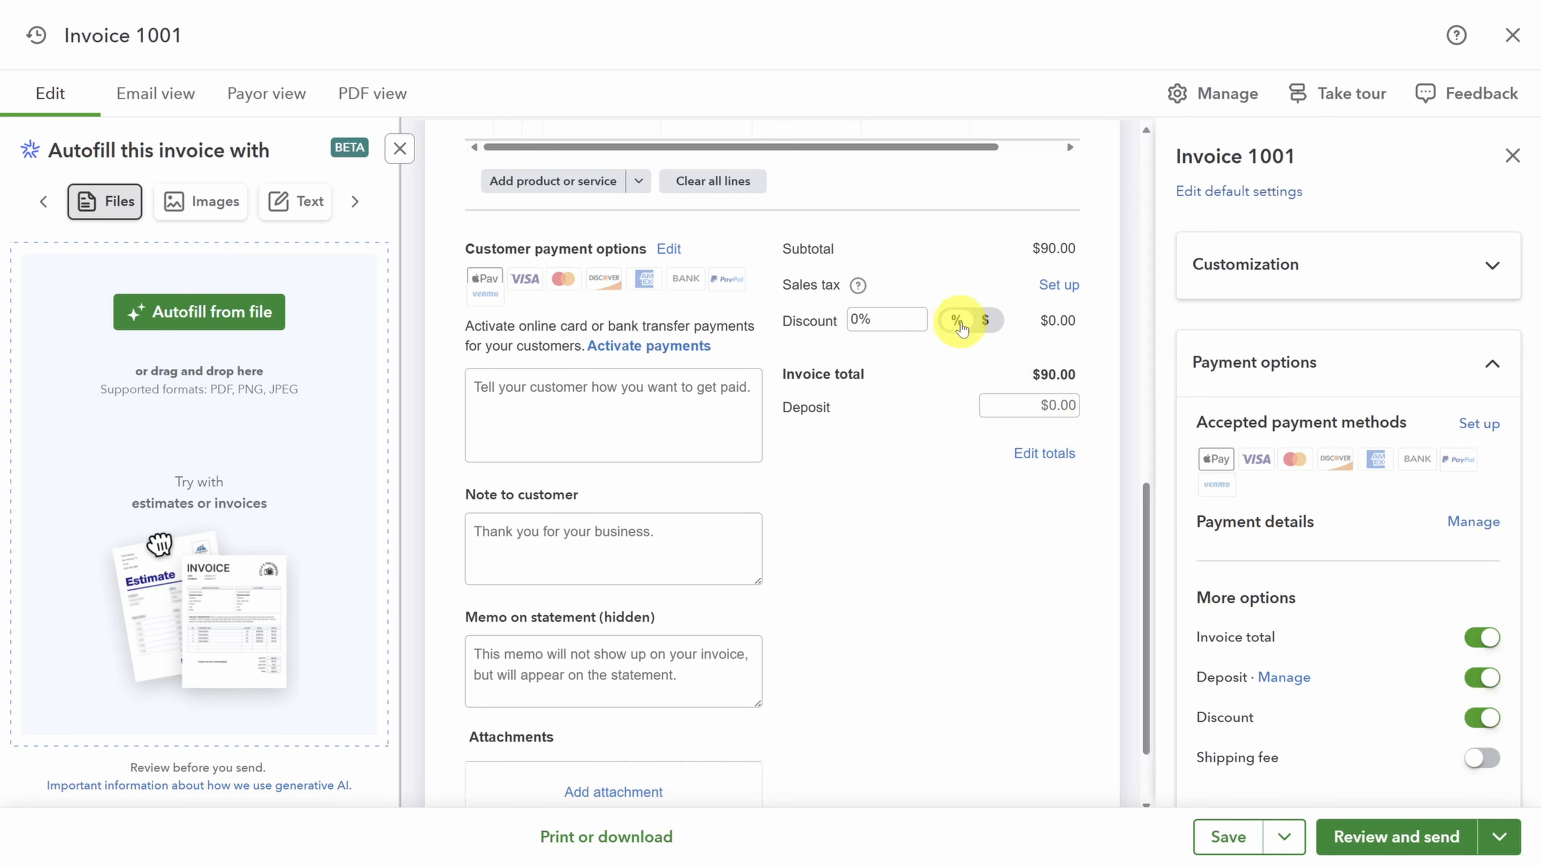
pyautogui.click(1481, 758)
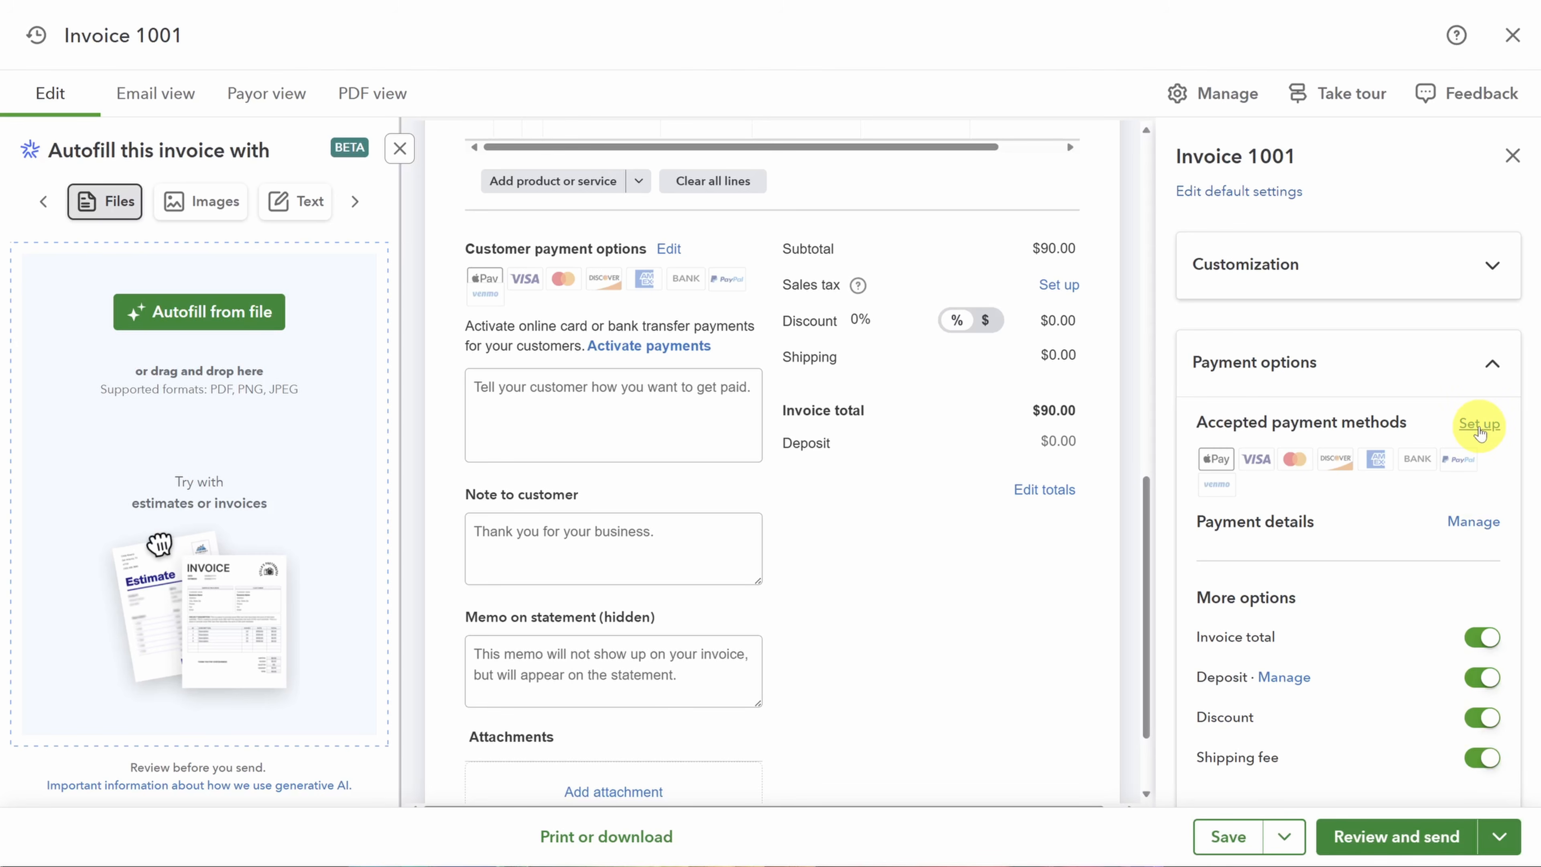
# Step: Look over the business and owner sections of the online payments application, and exit without finishing the setup
pyautogui.click(1480, 425)
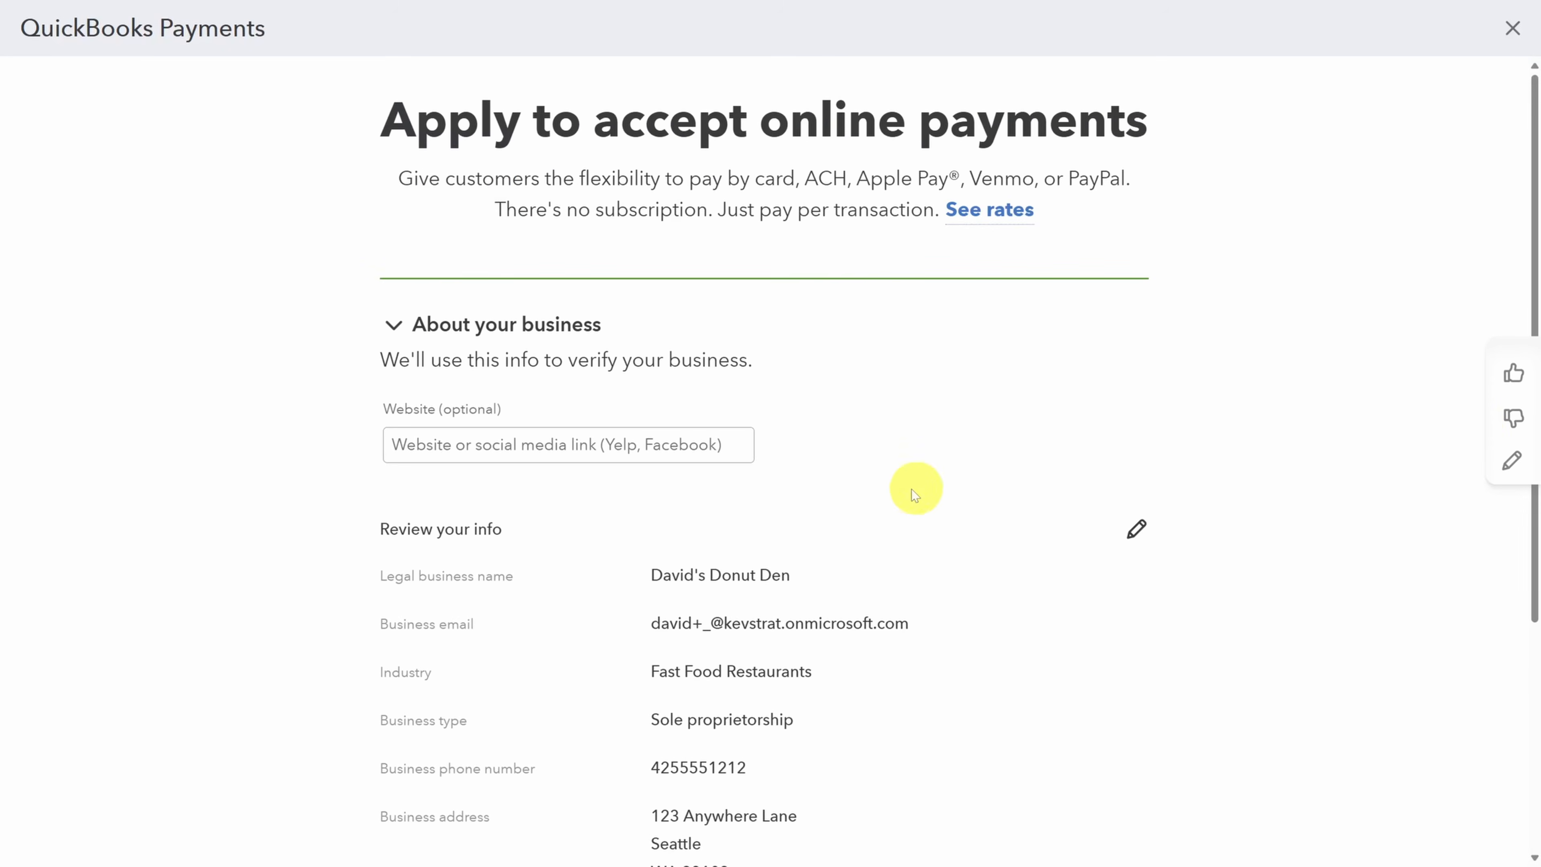
pyautogui.scroll(-4, 864, 516)
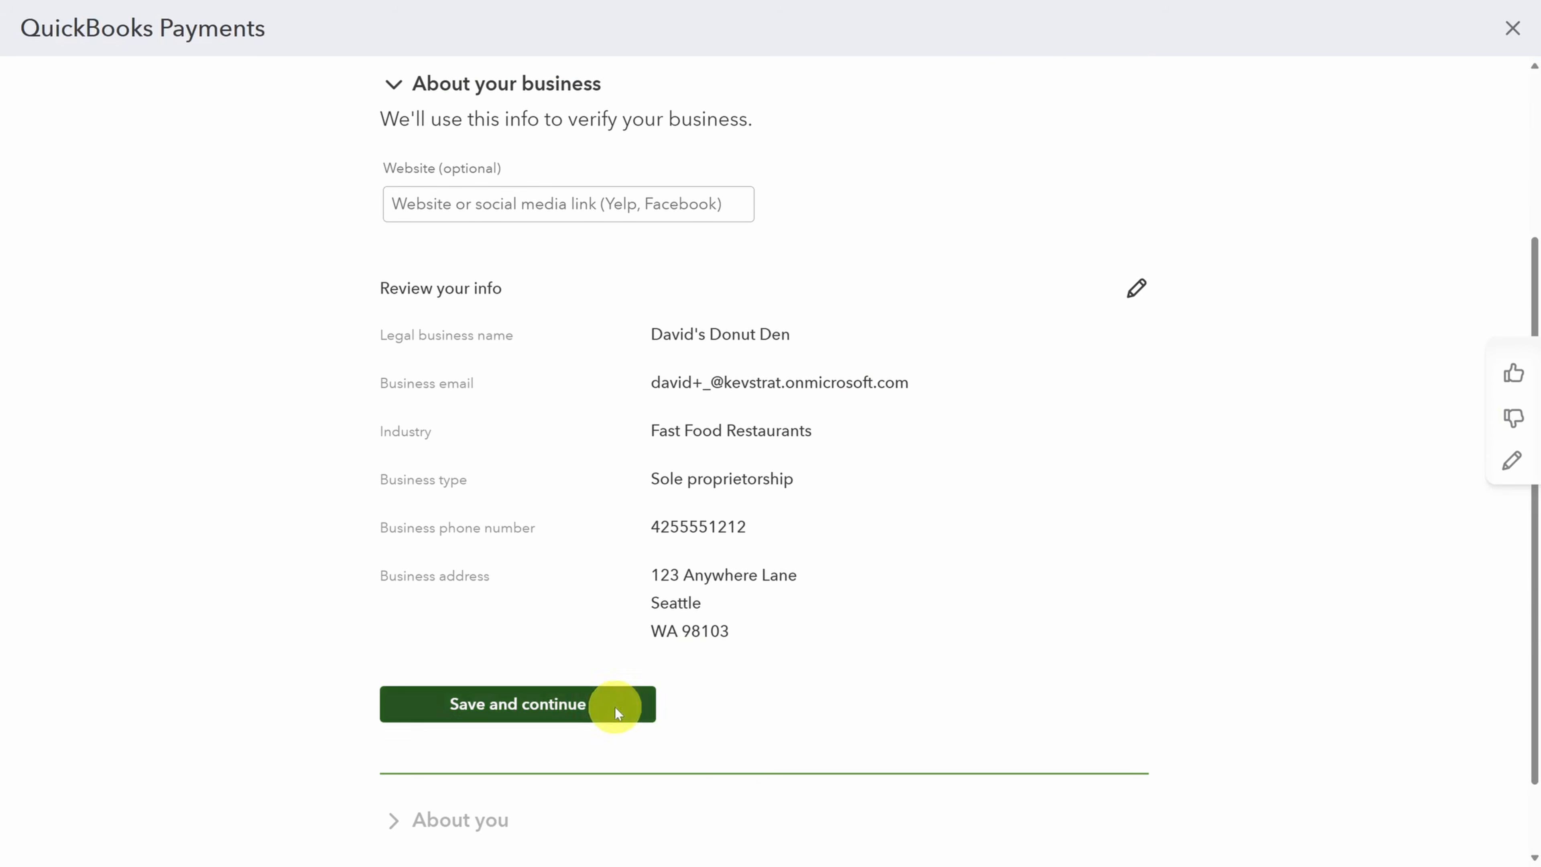
pyautogui.click(616, 709)
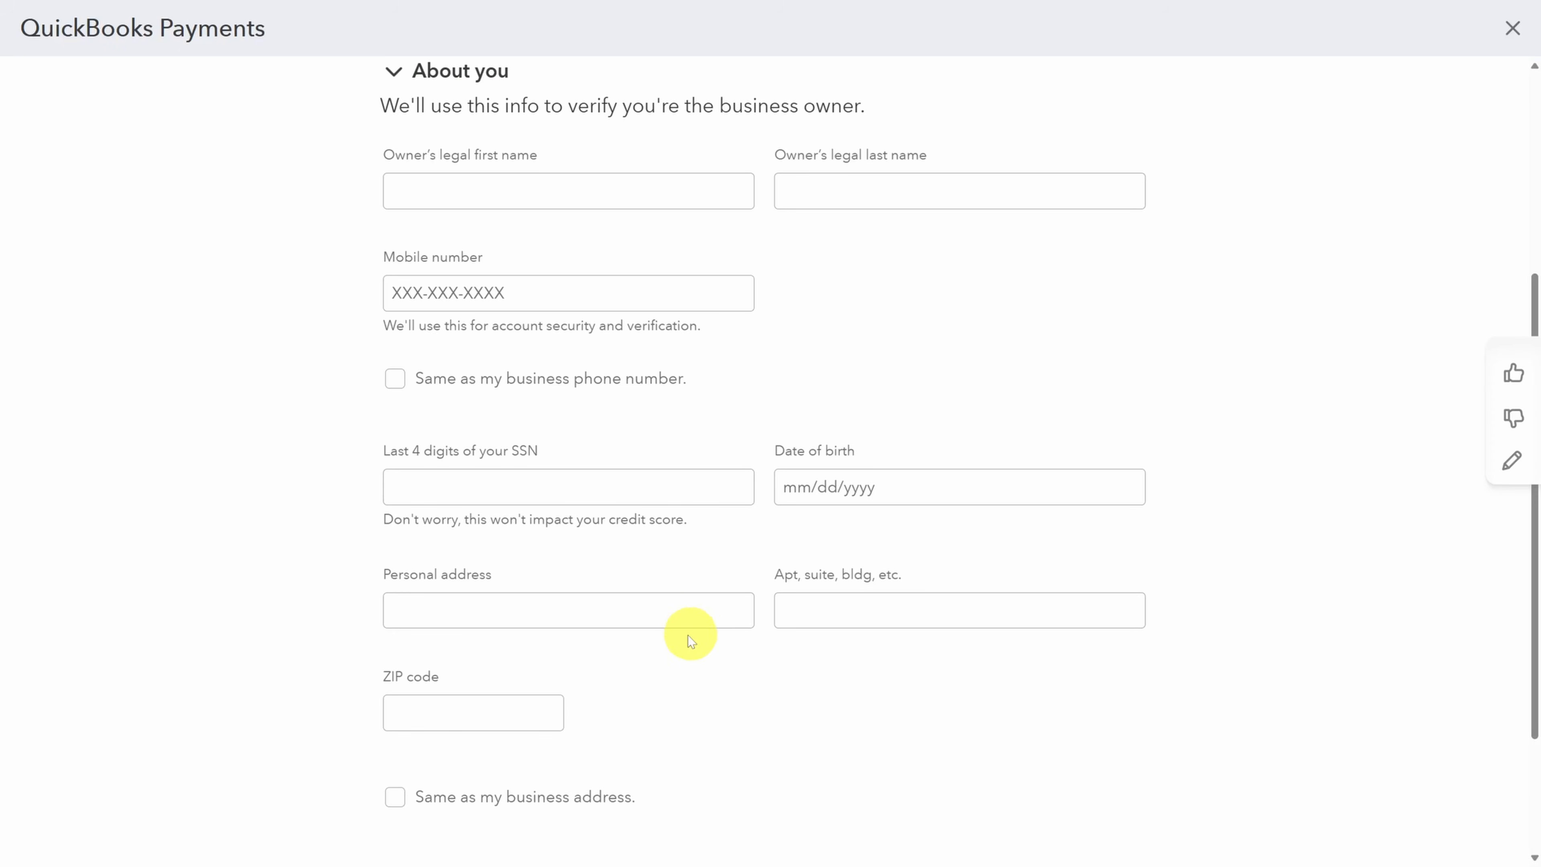
pyautogui.scroll(-3, 680, 646)
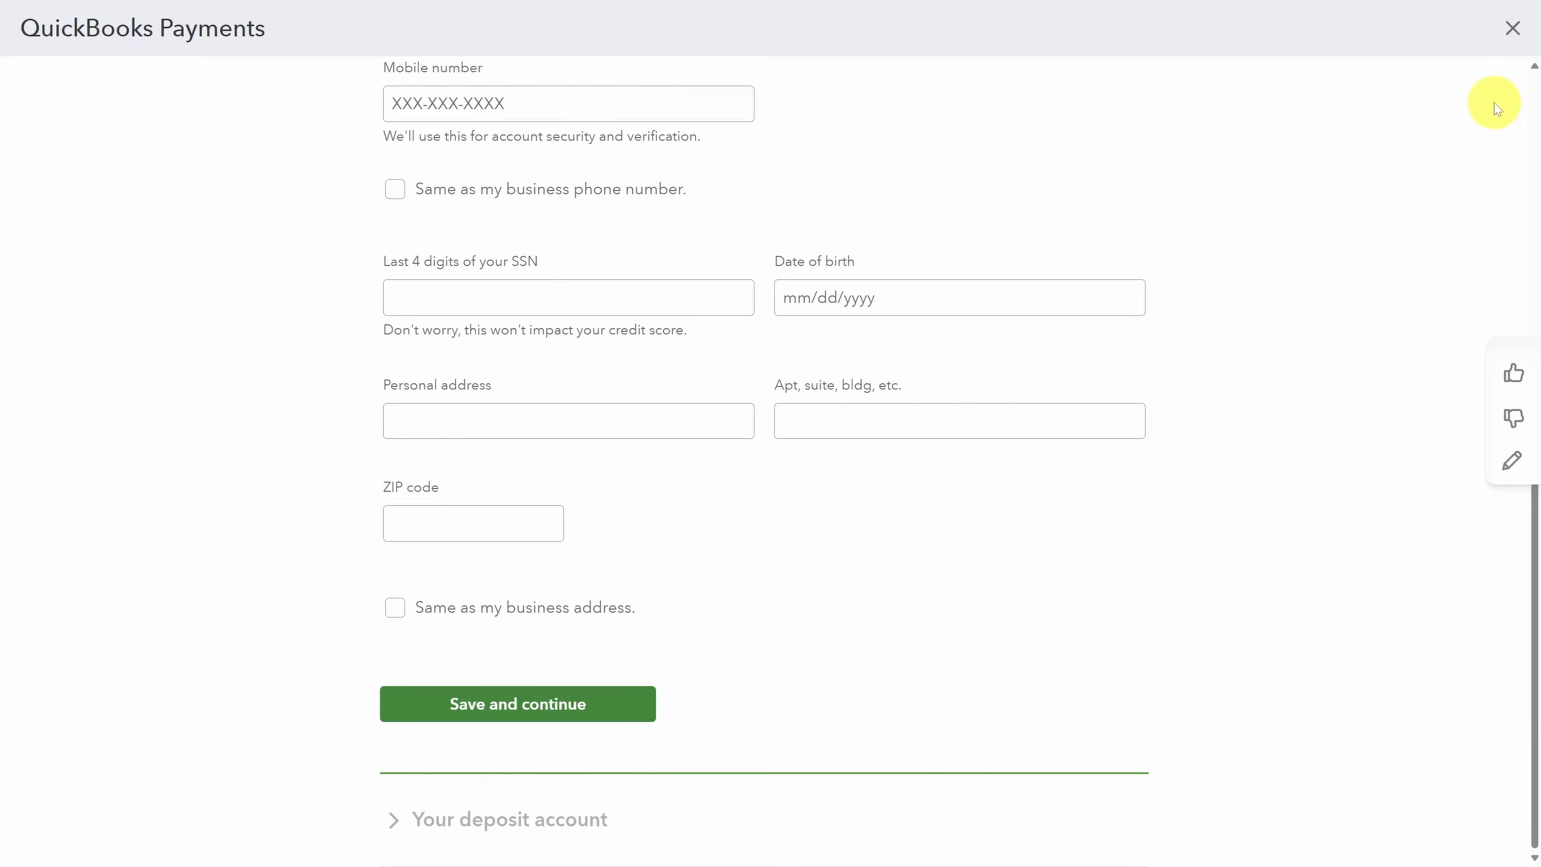
pyautogui.click(1513, 29)
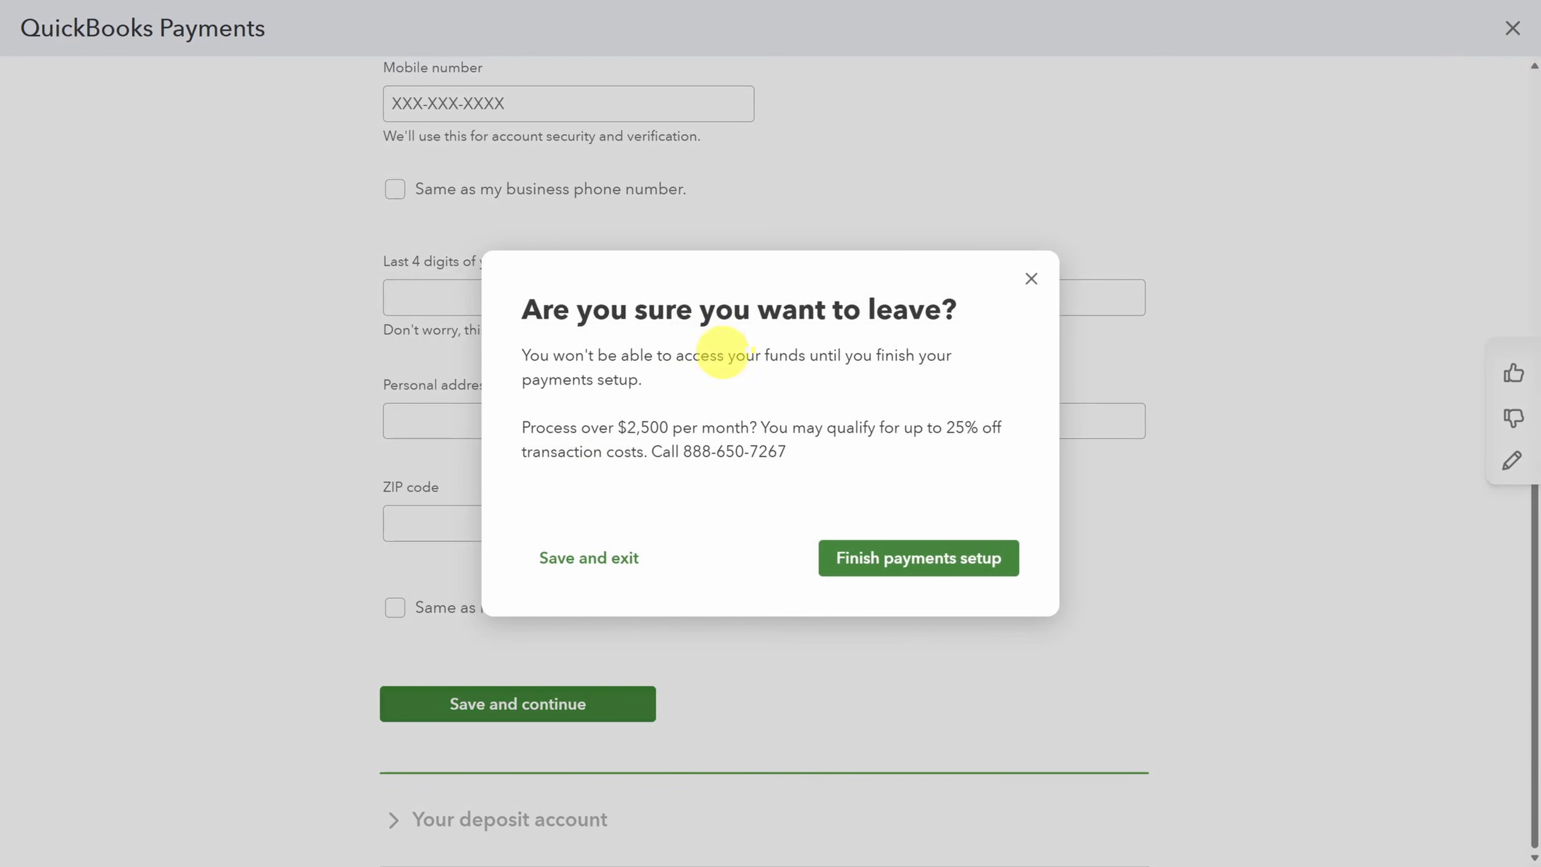
pyautogui.click(555, 564)
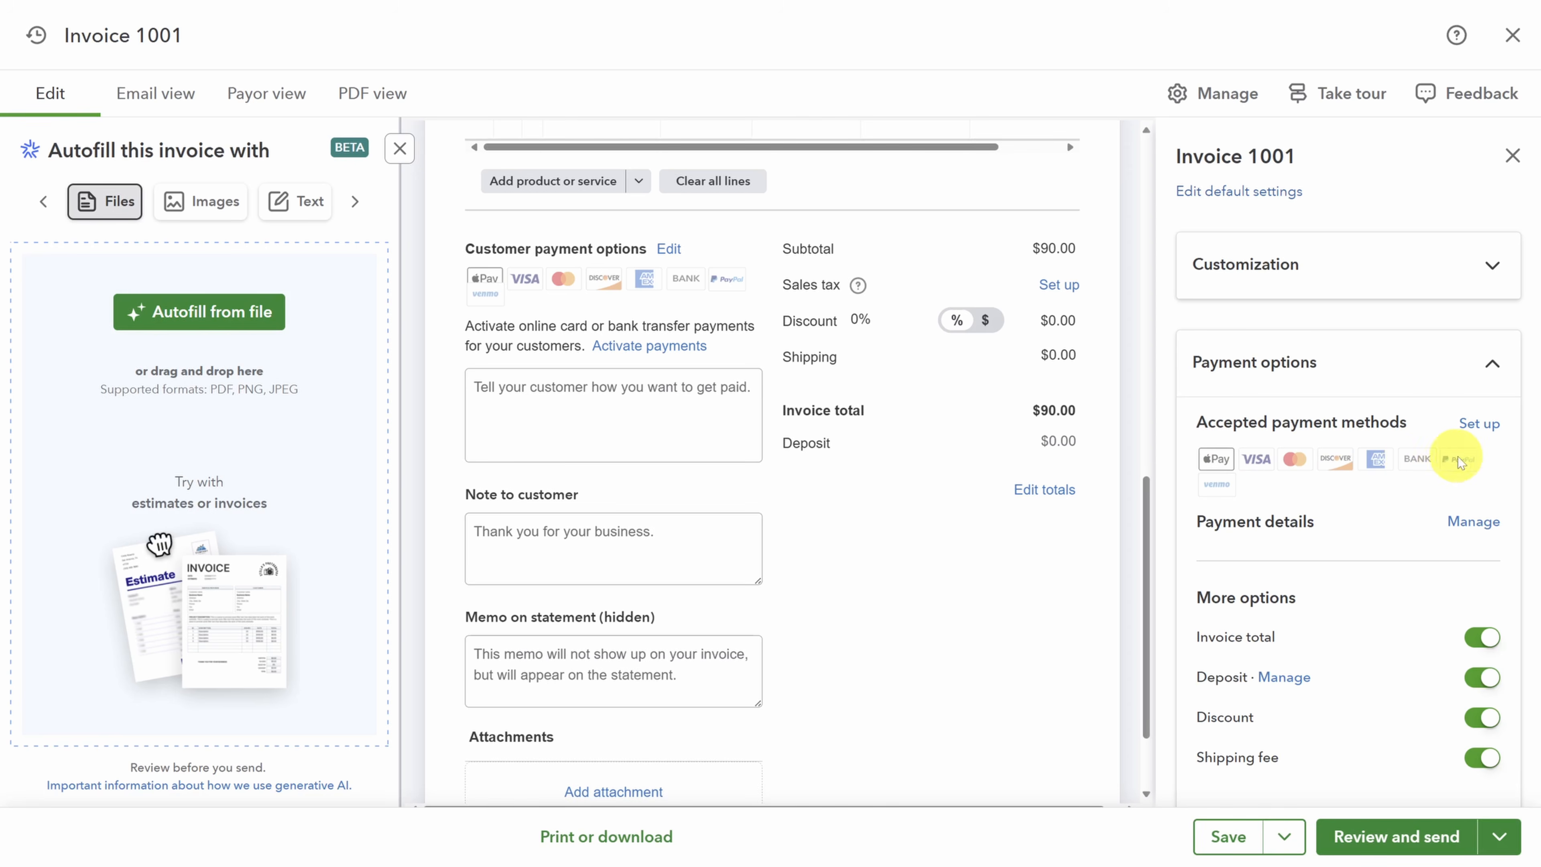
# Step: Review the accepted payment methods and the invoice's payment instructions, customer note, statement memo and attachment fields, leaving them blank
pyautogui.click(1215, 493)
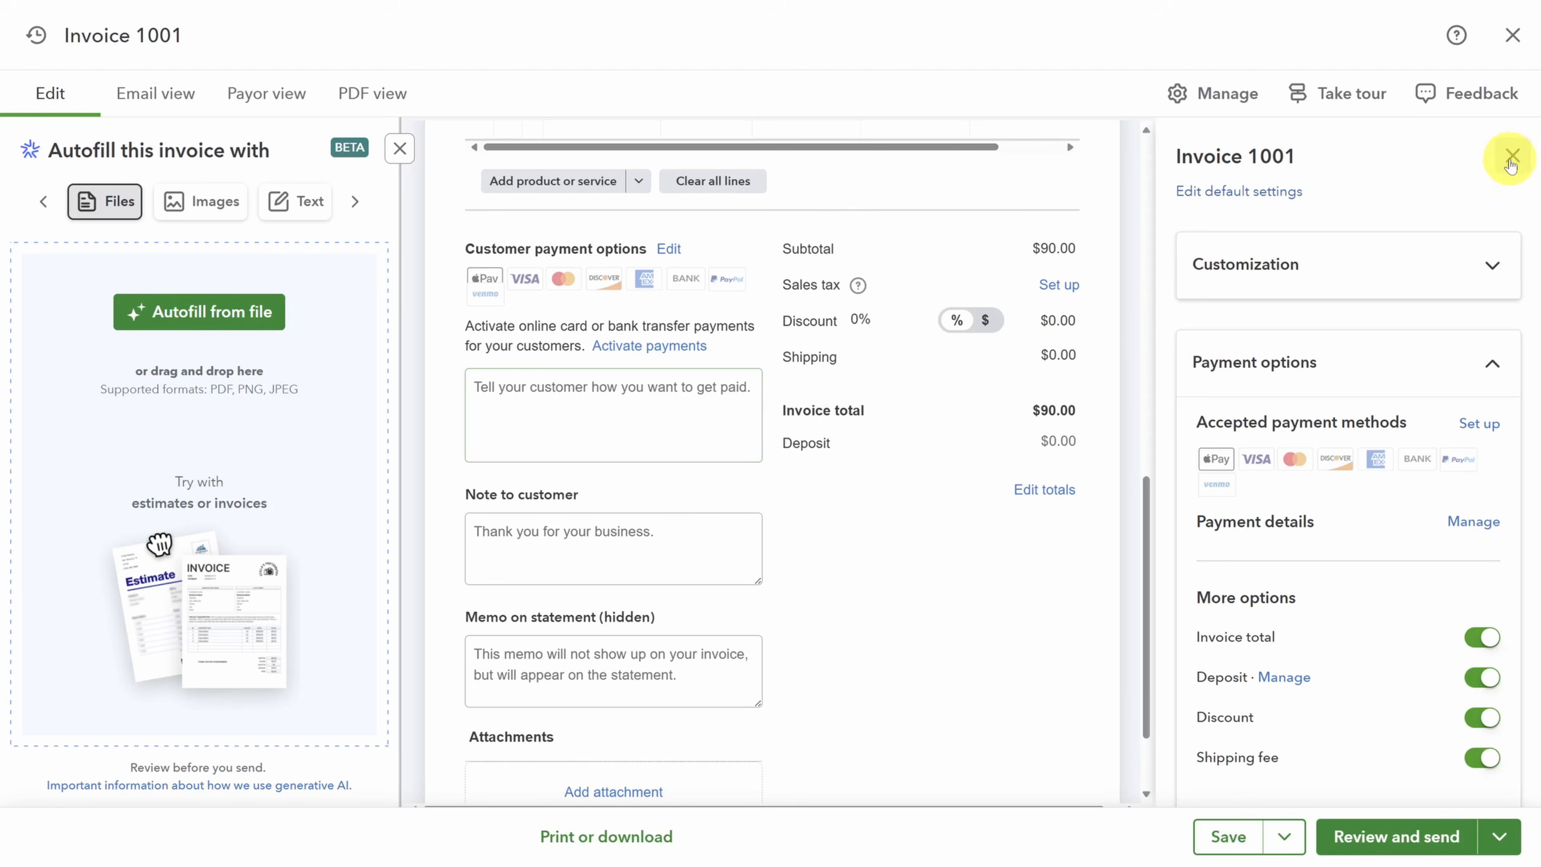
pyautogui.click(1511, 156)
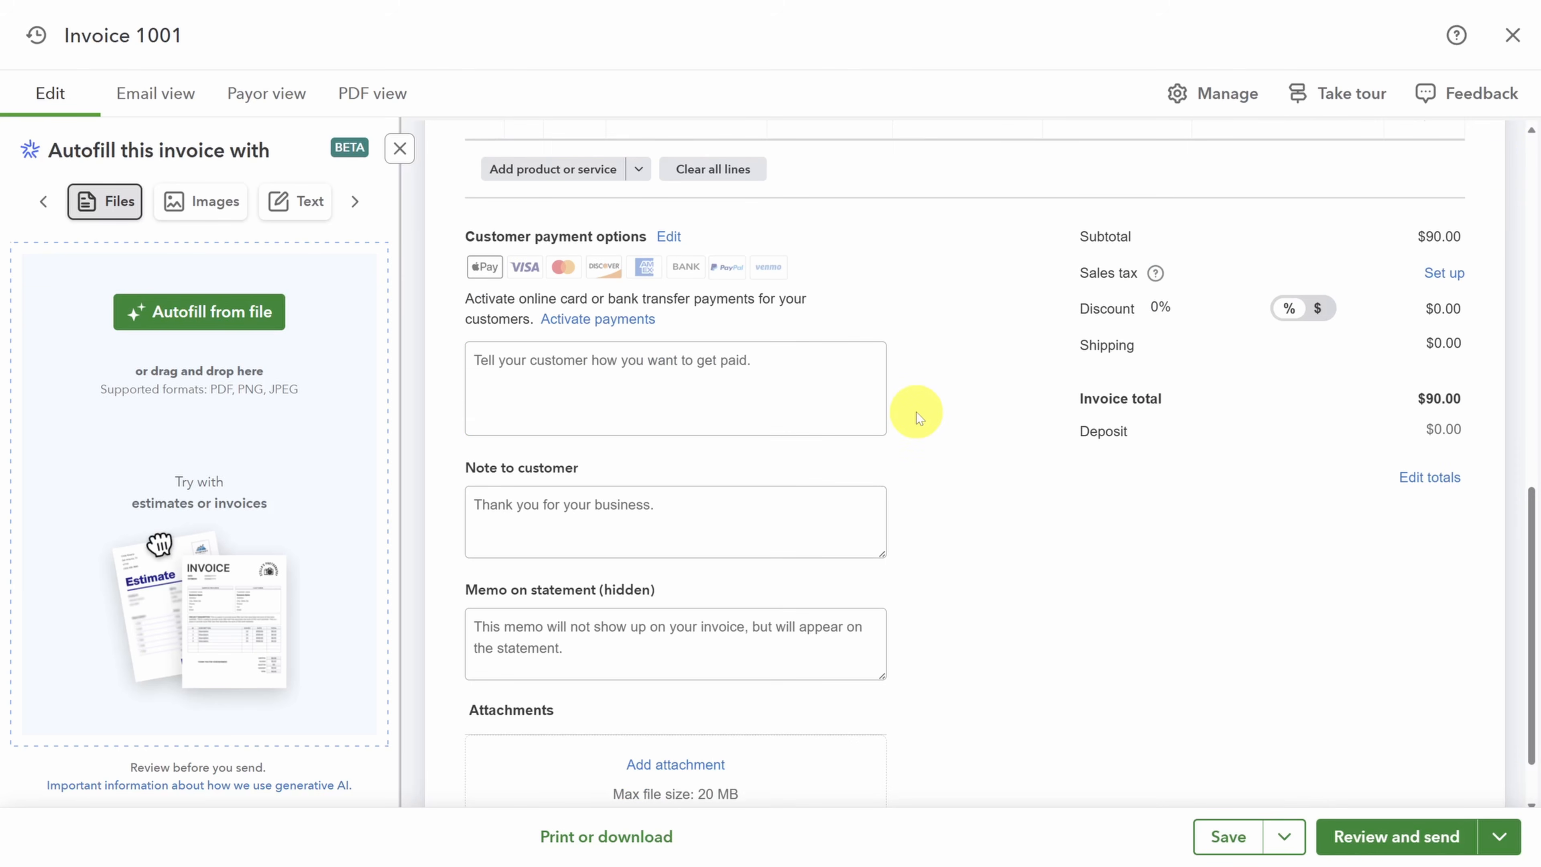
pyautogui.click(825, 386)
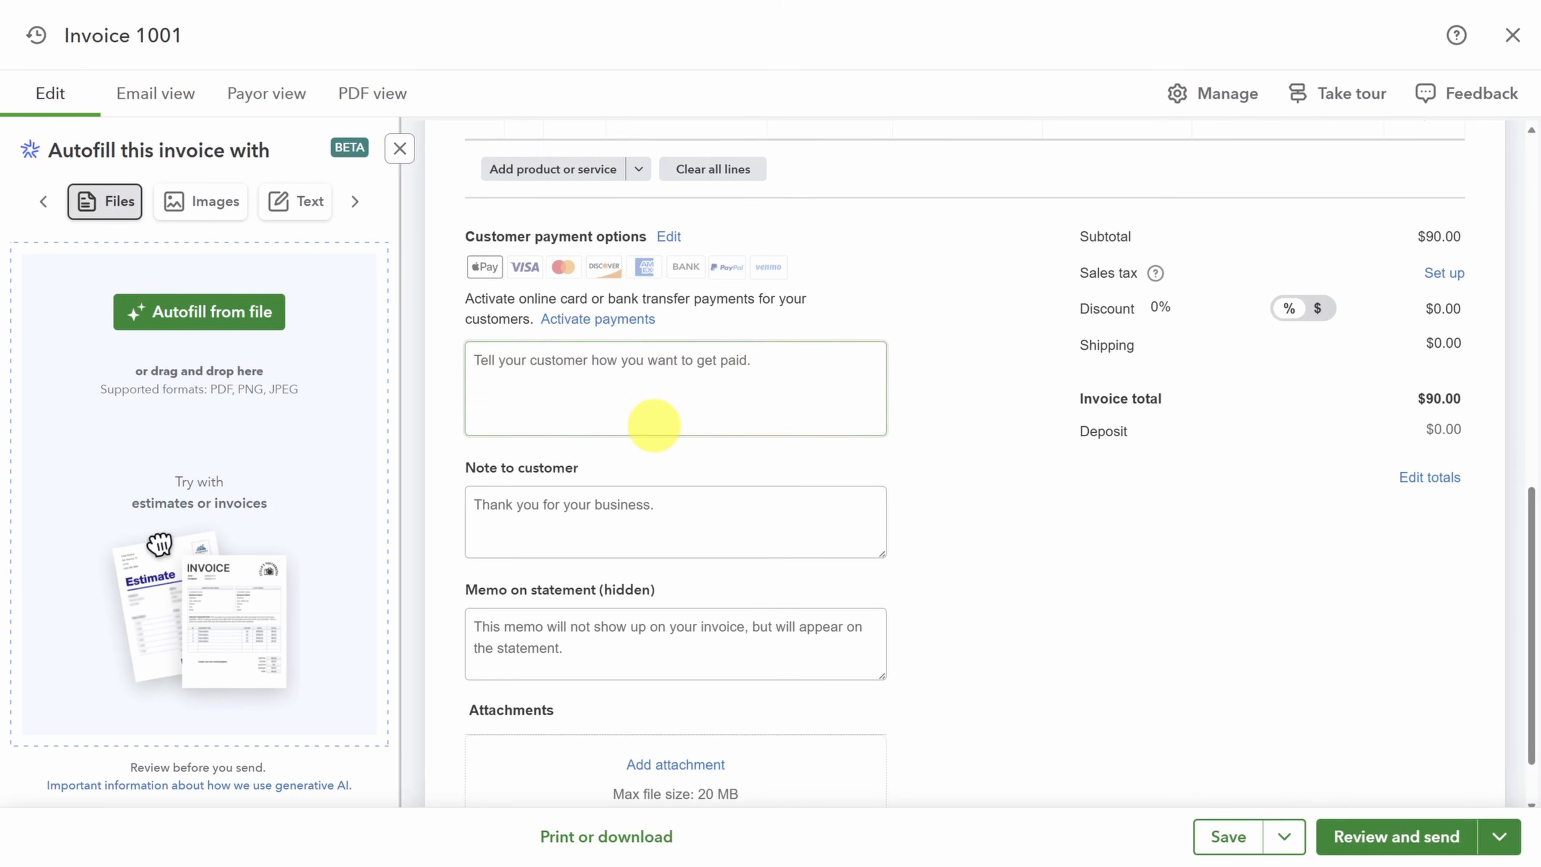
pyautogui.click(754, 402)
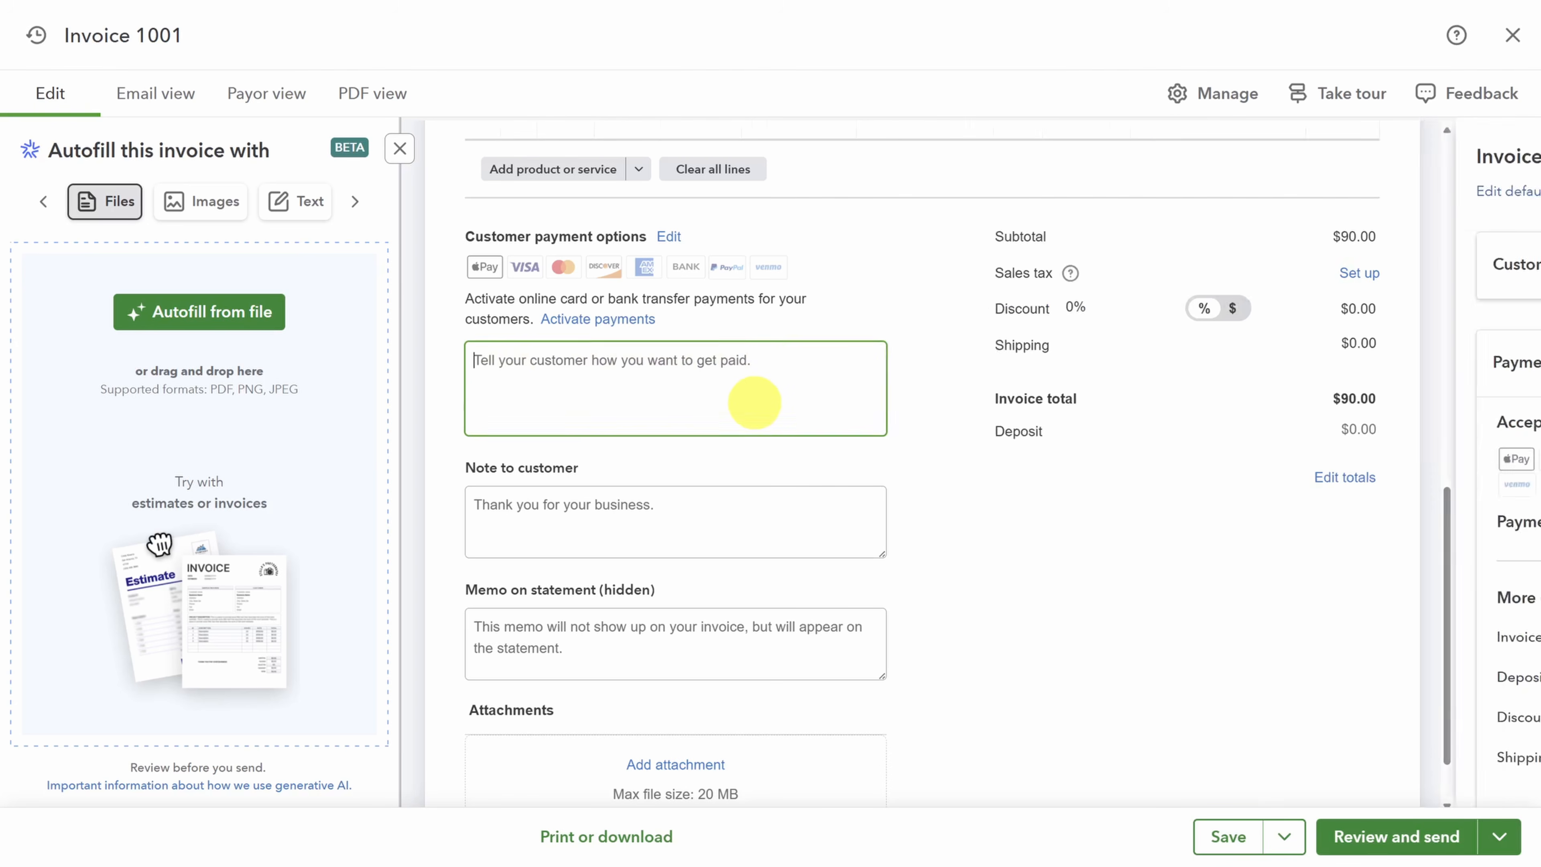
pyautogui.scroll(-2, 759, 413)
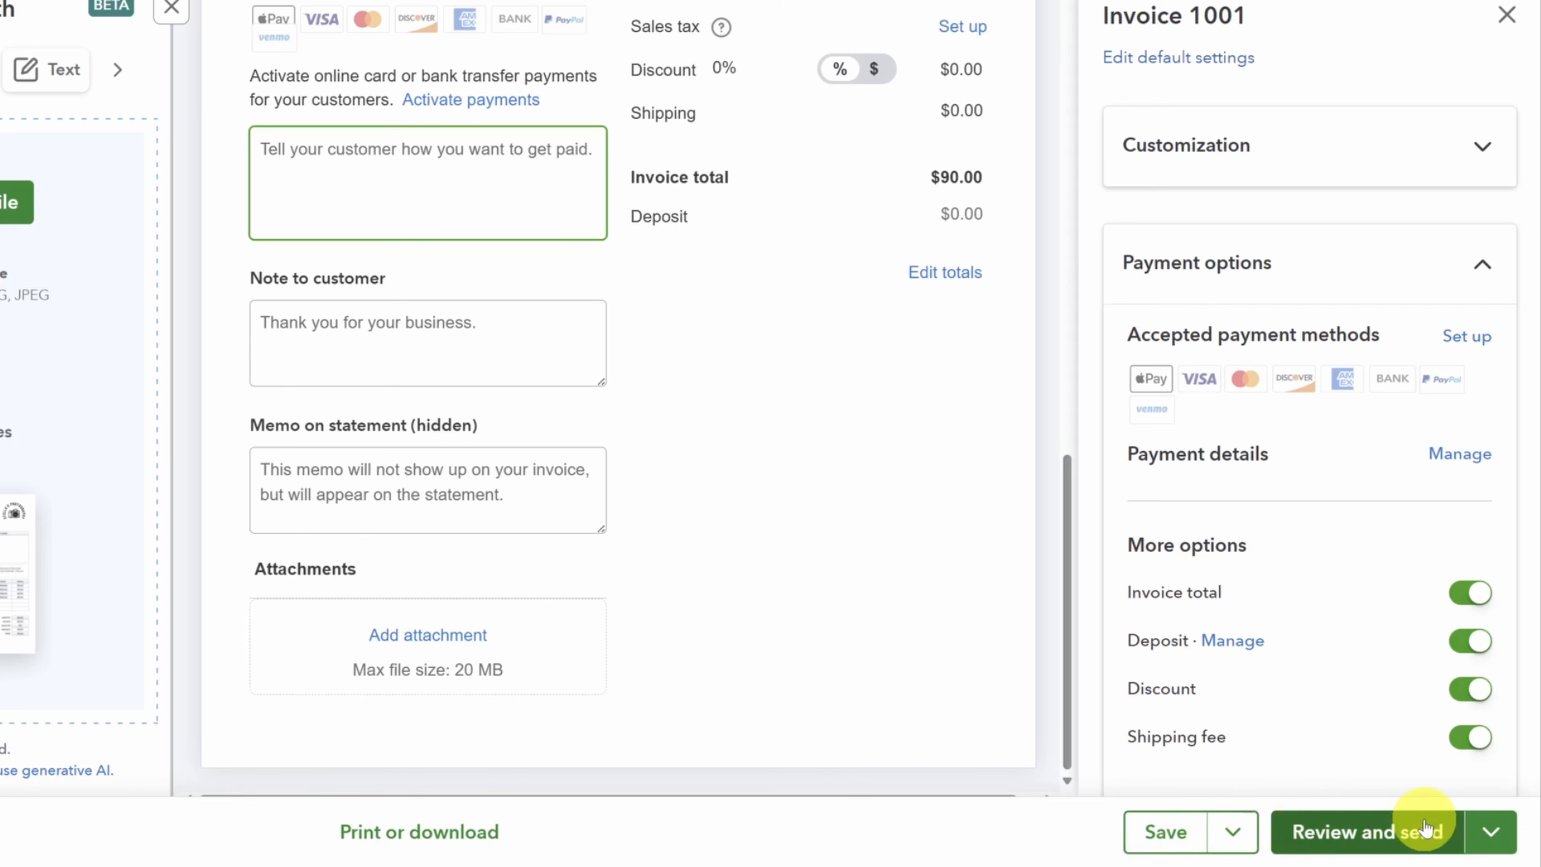
# Step: Review the invoice e-mail and its preview, send the invoice to Carla's Cafe, and dismiss the online payments offer
pyautogui.click(1492, 832)
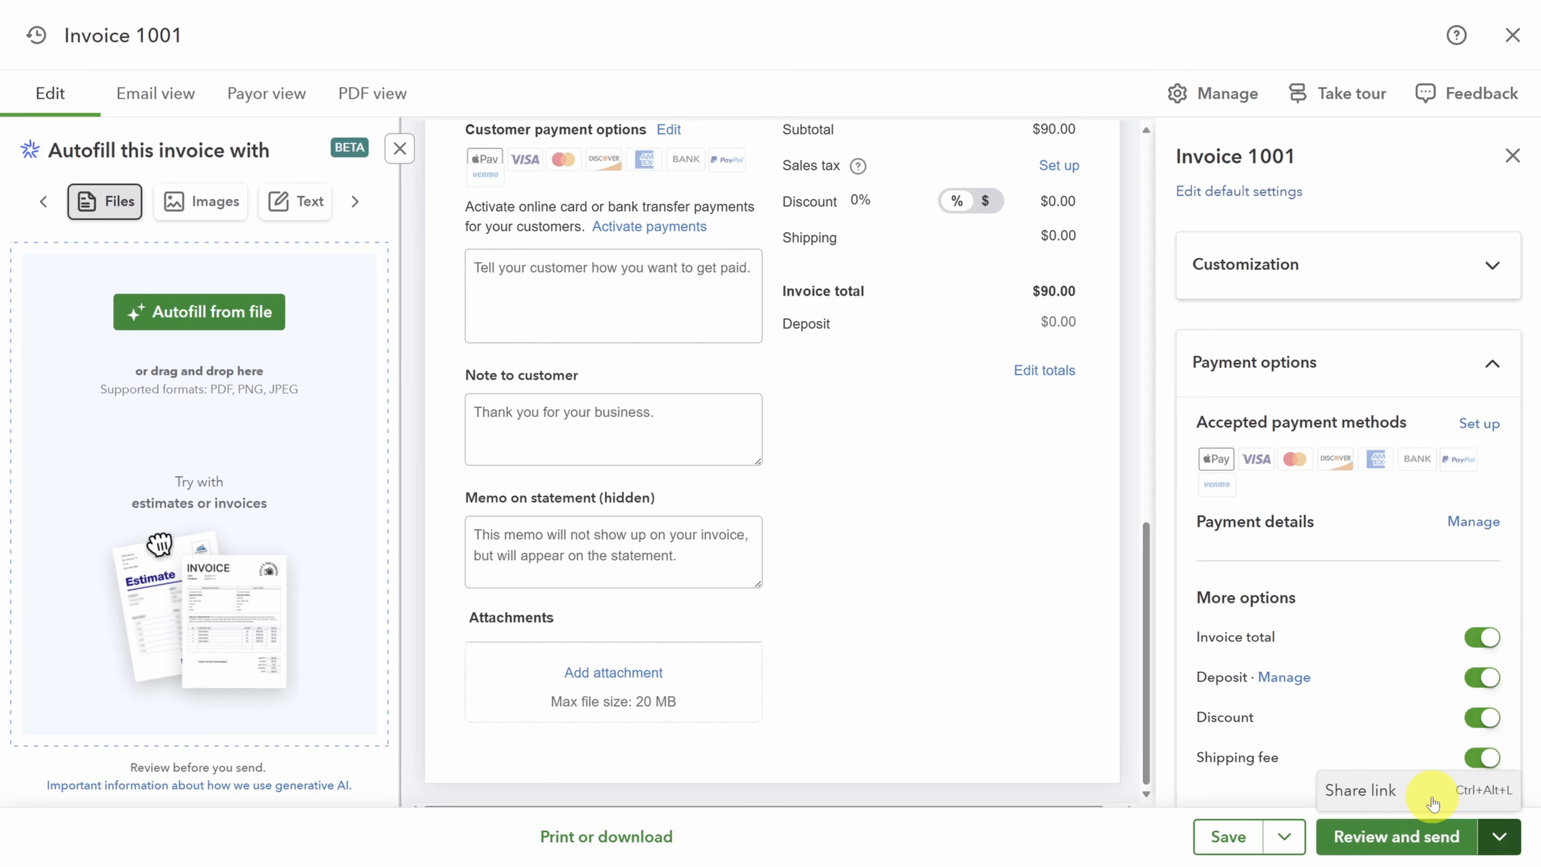
pyautogui.click(1399, 837)
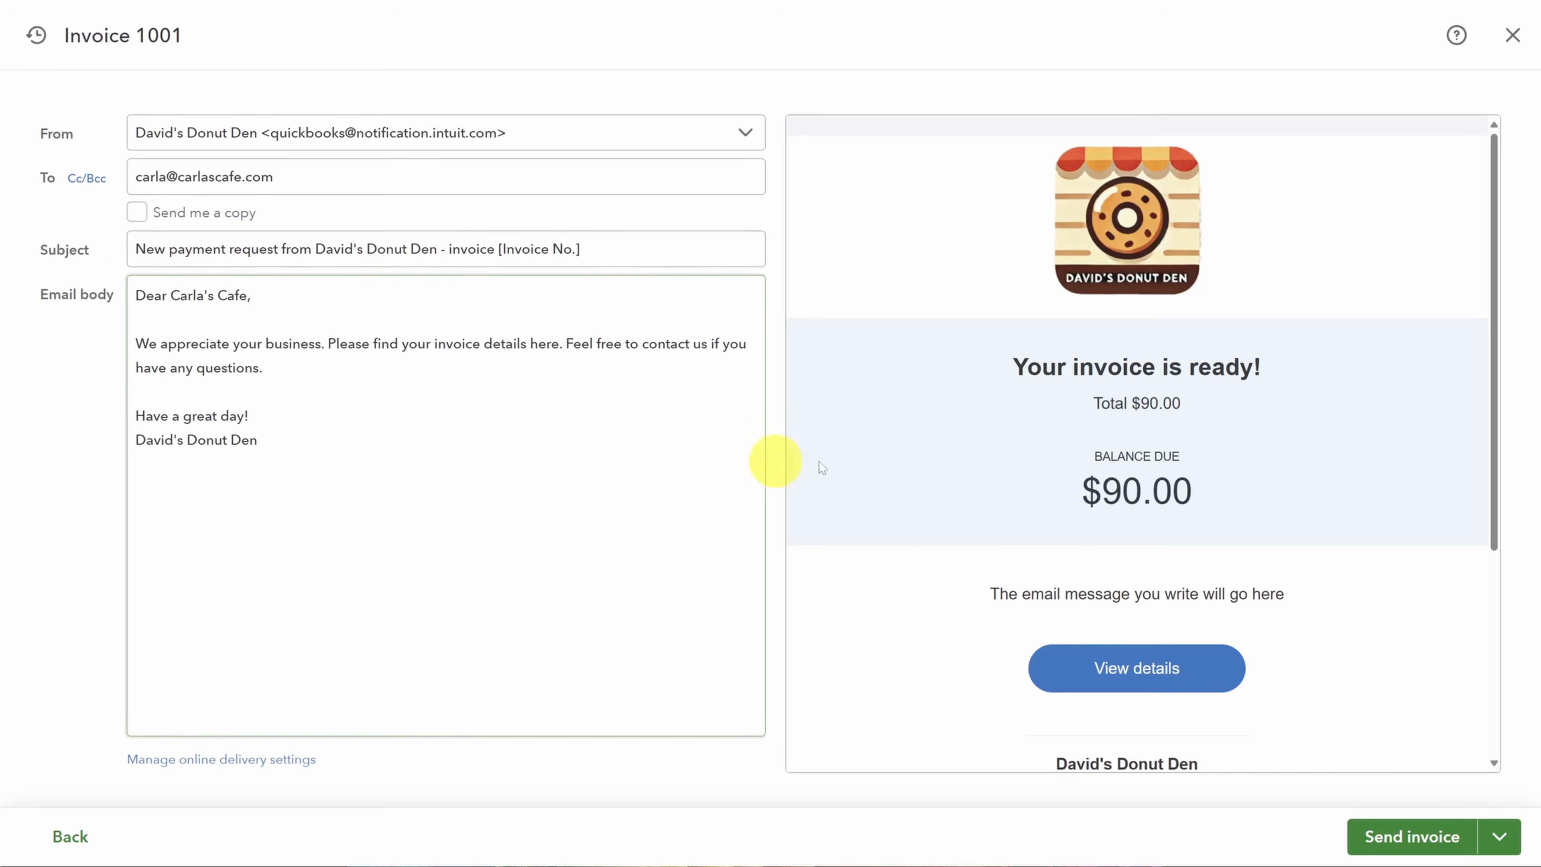
pyautogui.scroll(-5, 1378, 368)
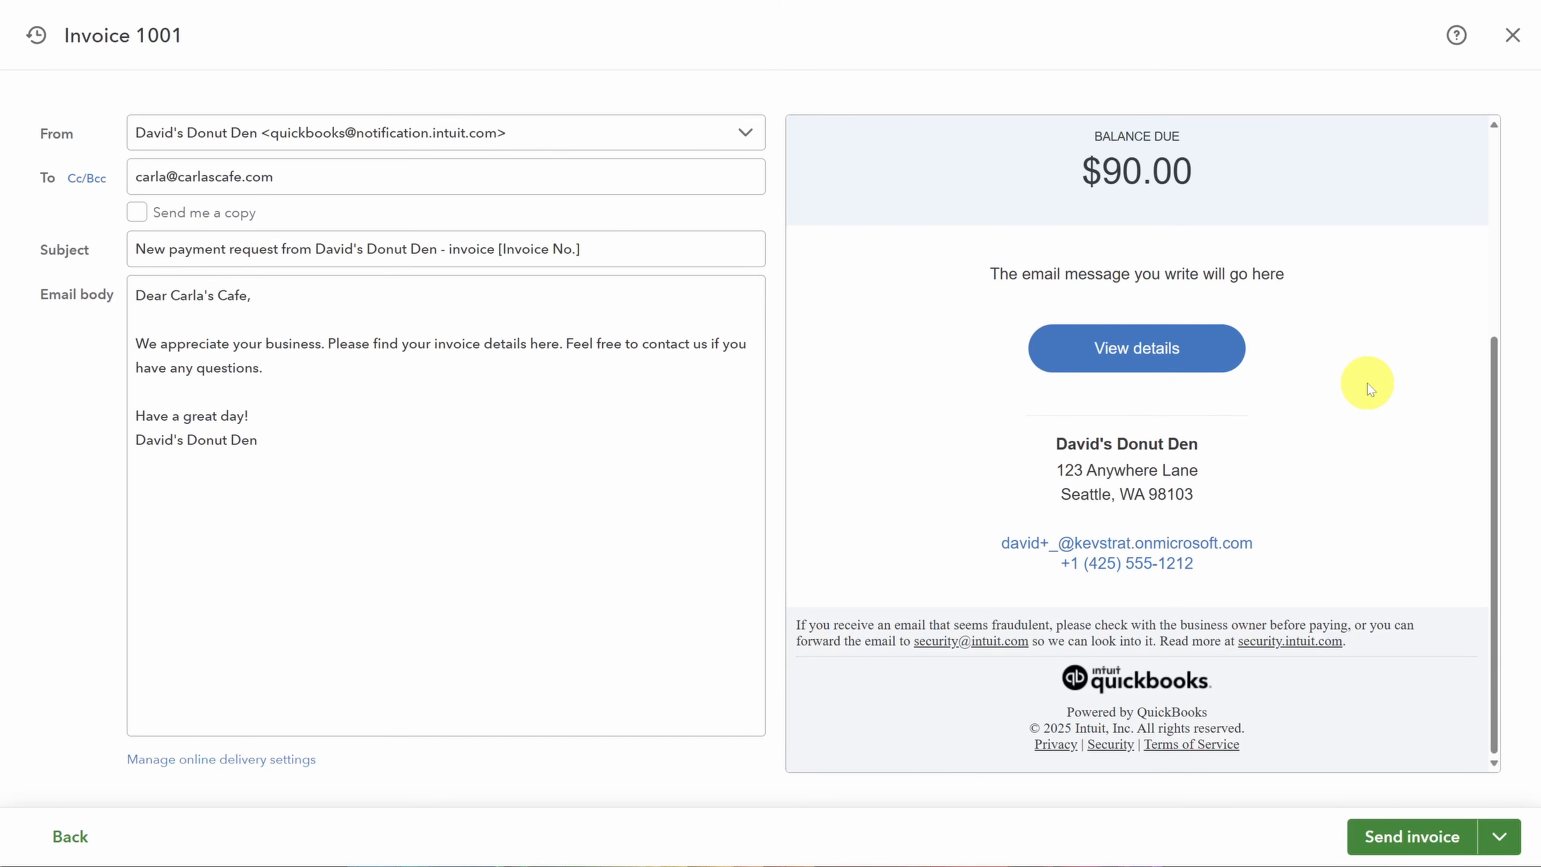
pyautogui.click(1408, 837)
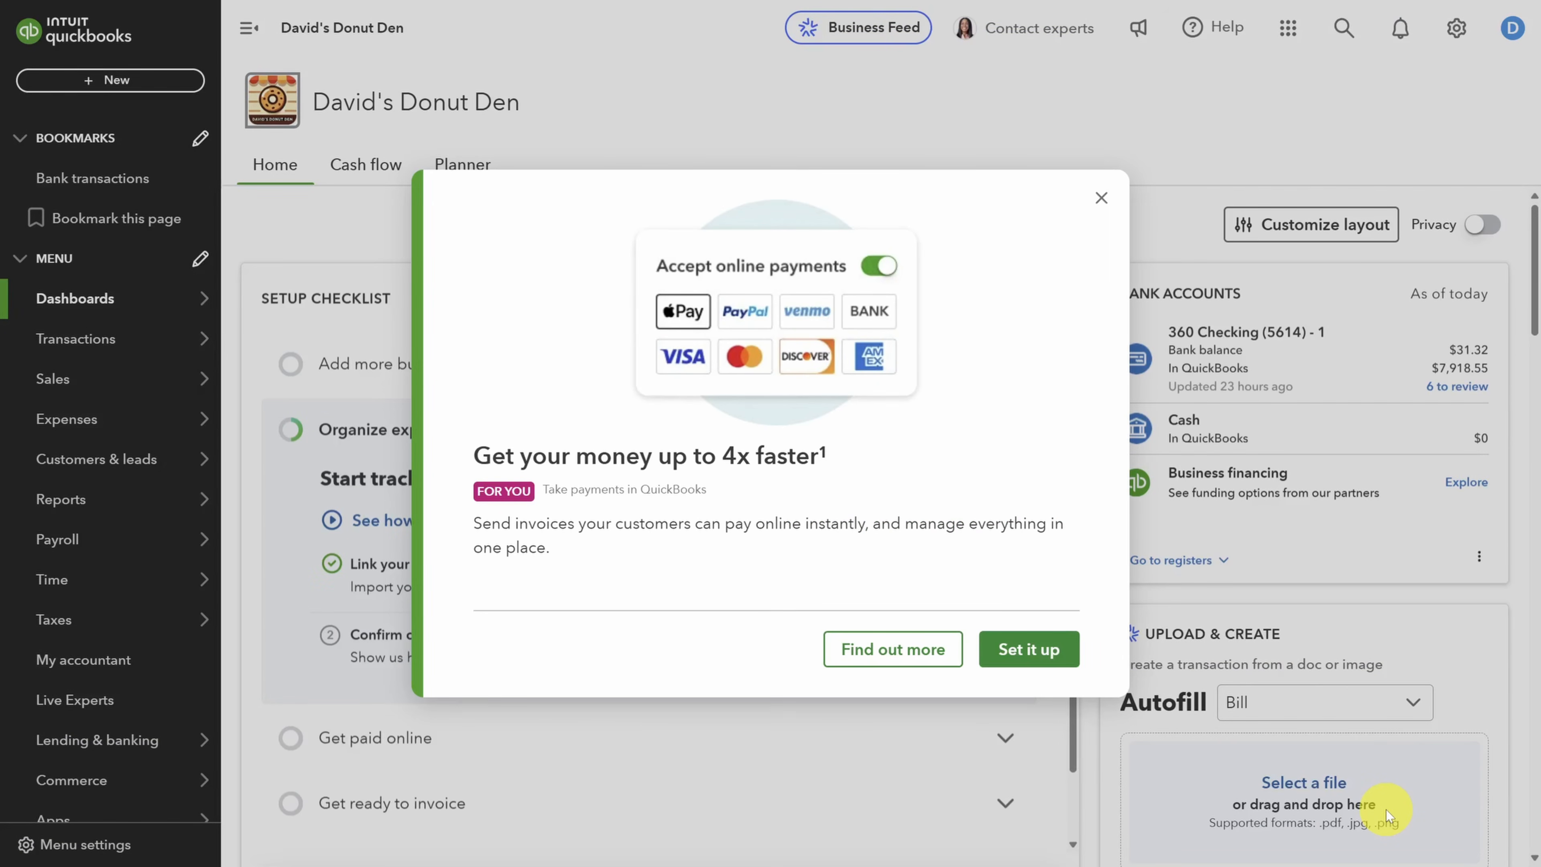
pyautogui.click(1101, 200)
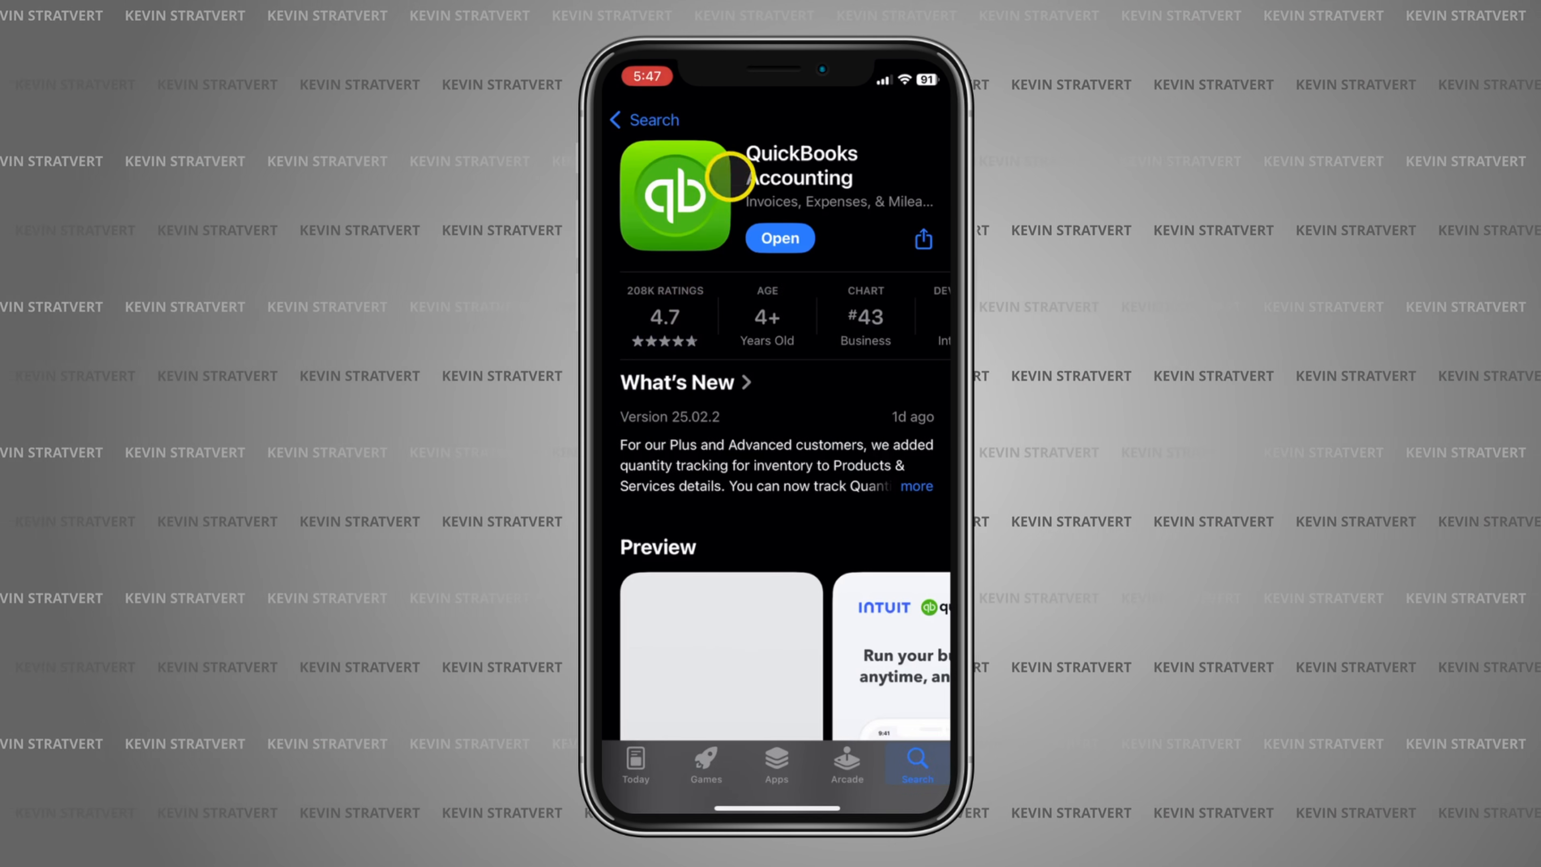
# Step: Switch to the QuickBooks mobile app, start a new invoice, and photograph the handwritten order for Intuit Assist autofill
pyautogui.click(766, 237)
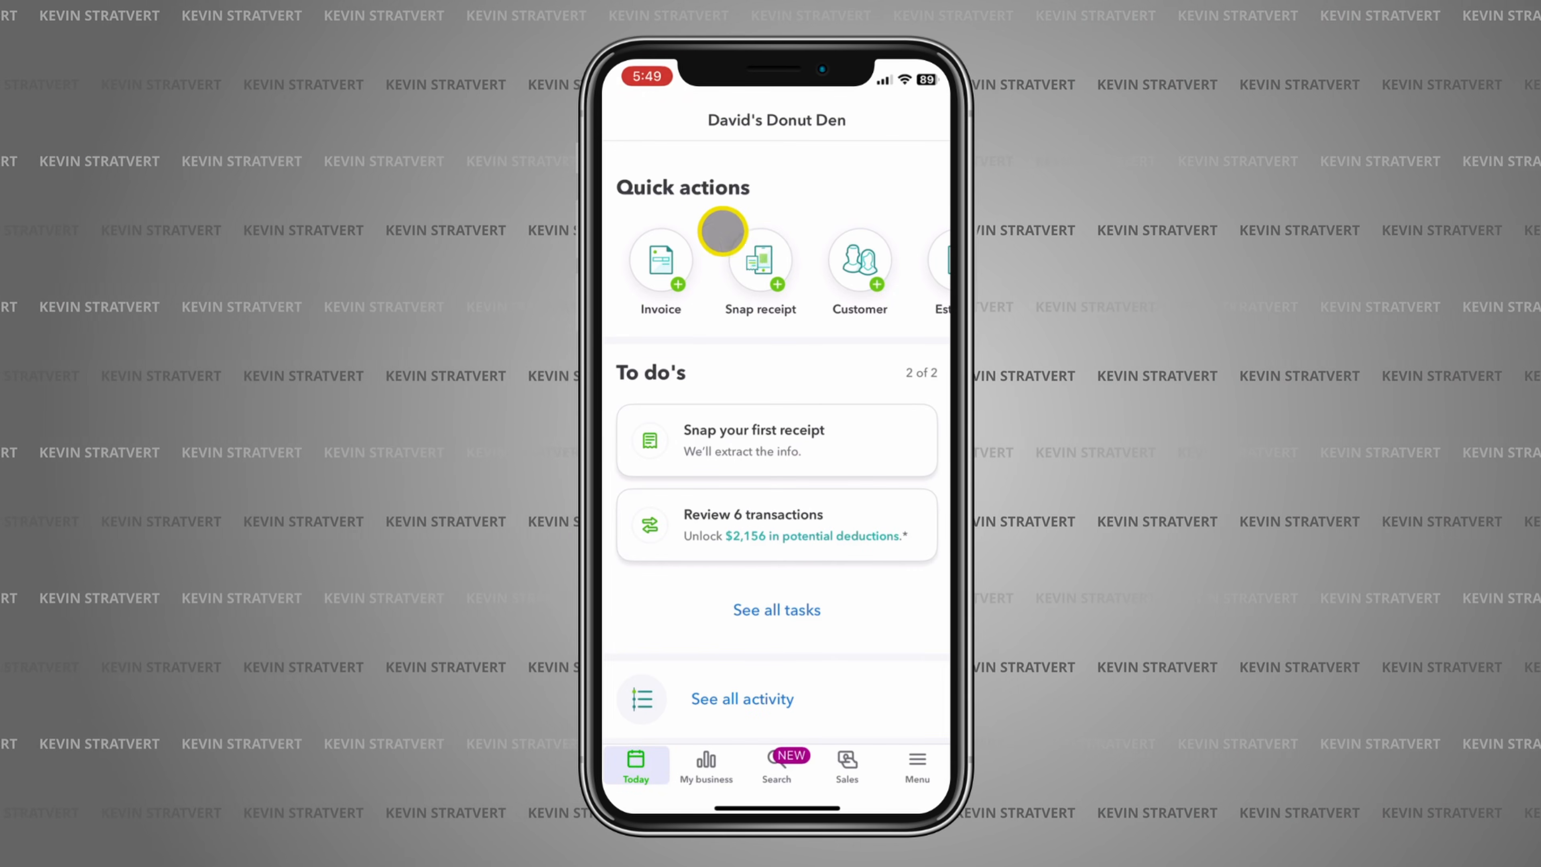
pyautogui.click(660, 260)
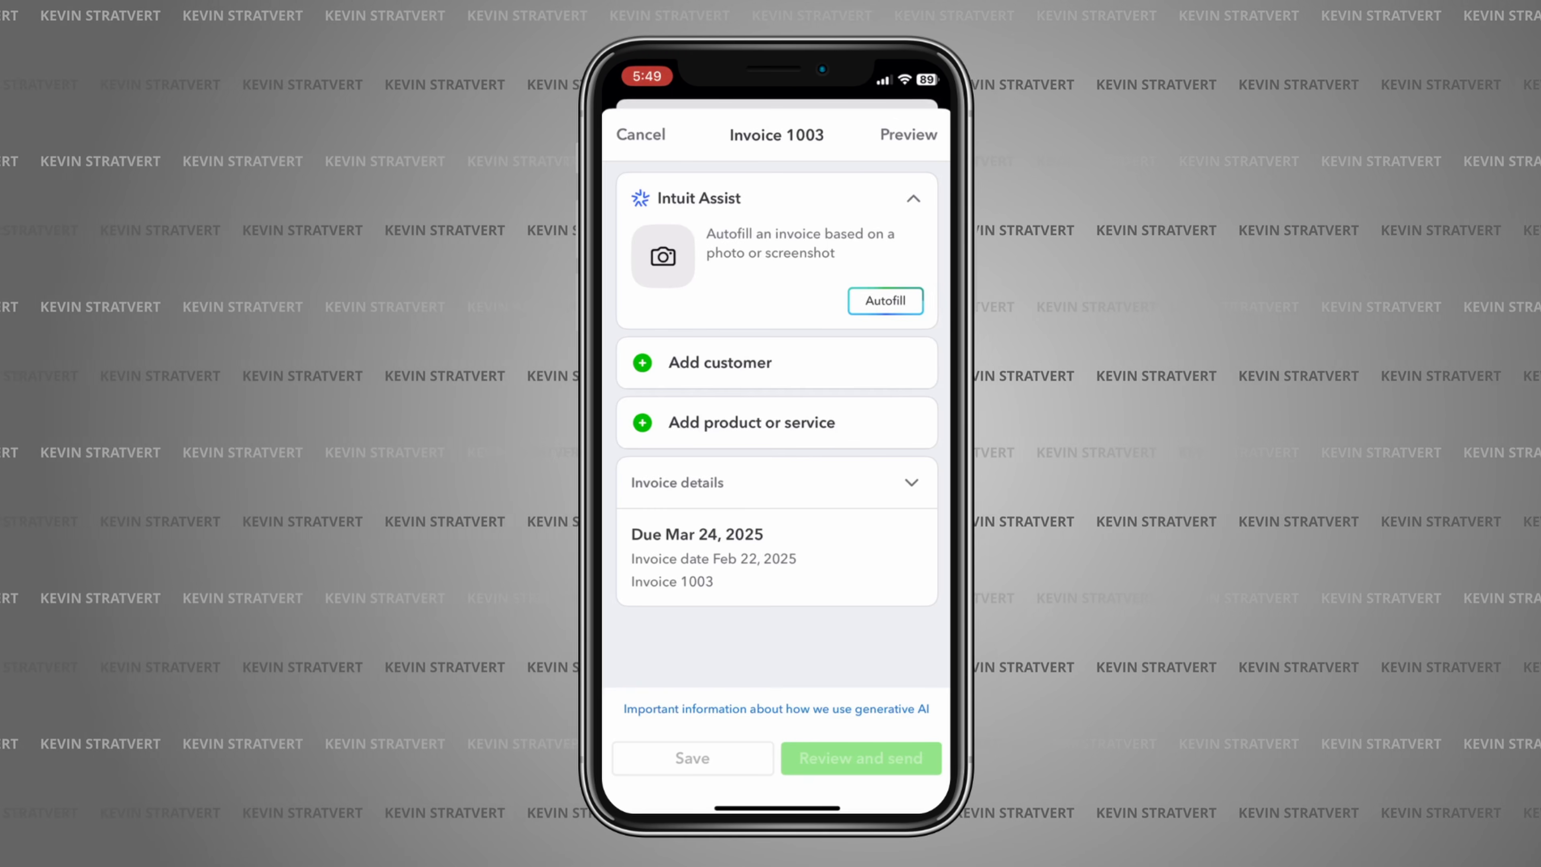
pyautogui.click(666, 266)
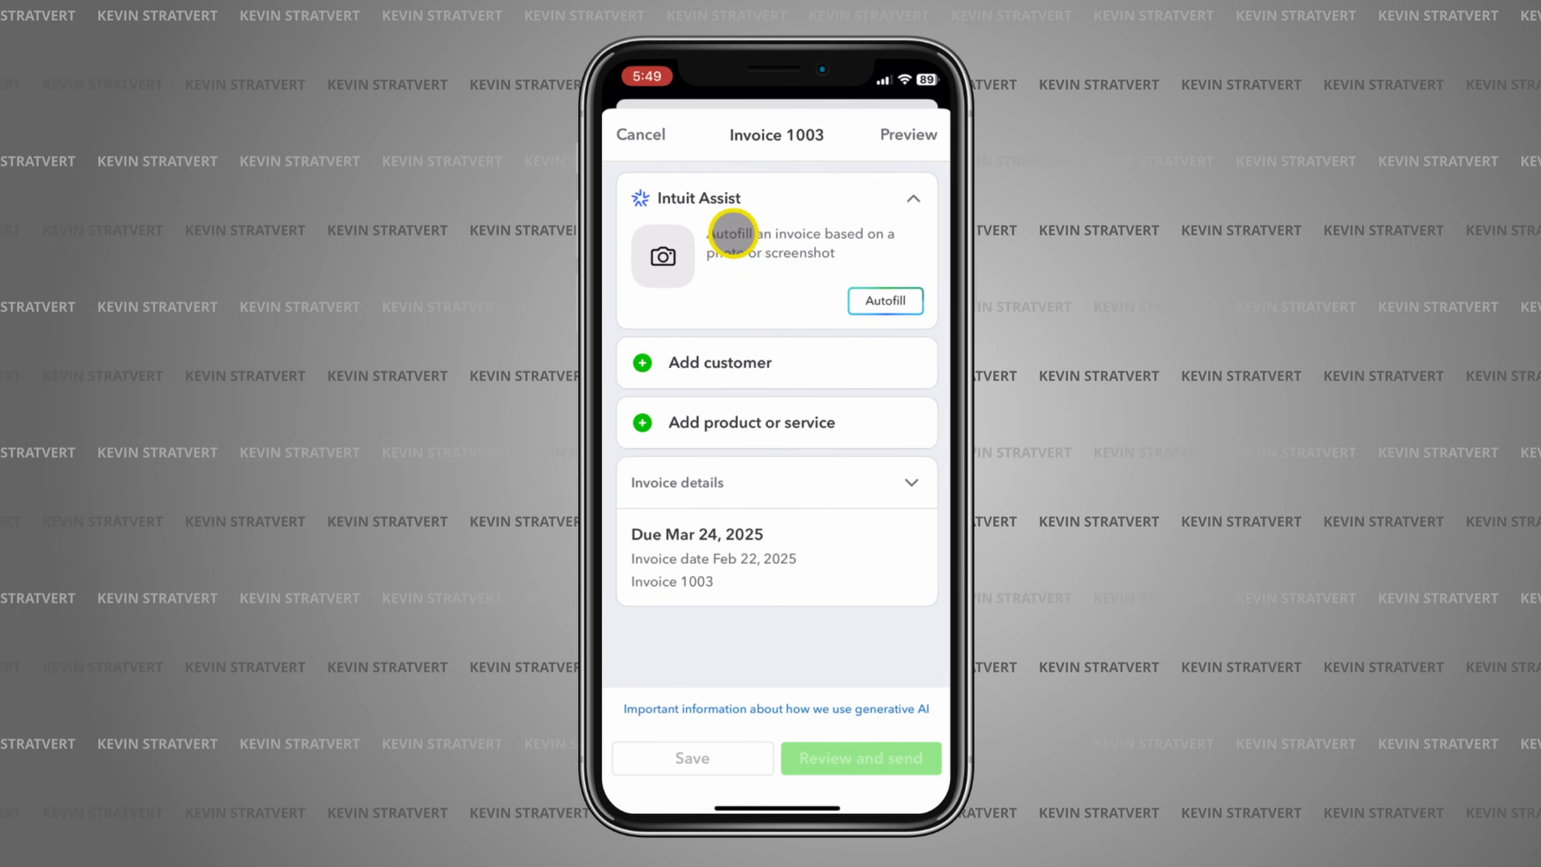
pyautogui.click(664, 255)
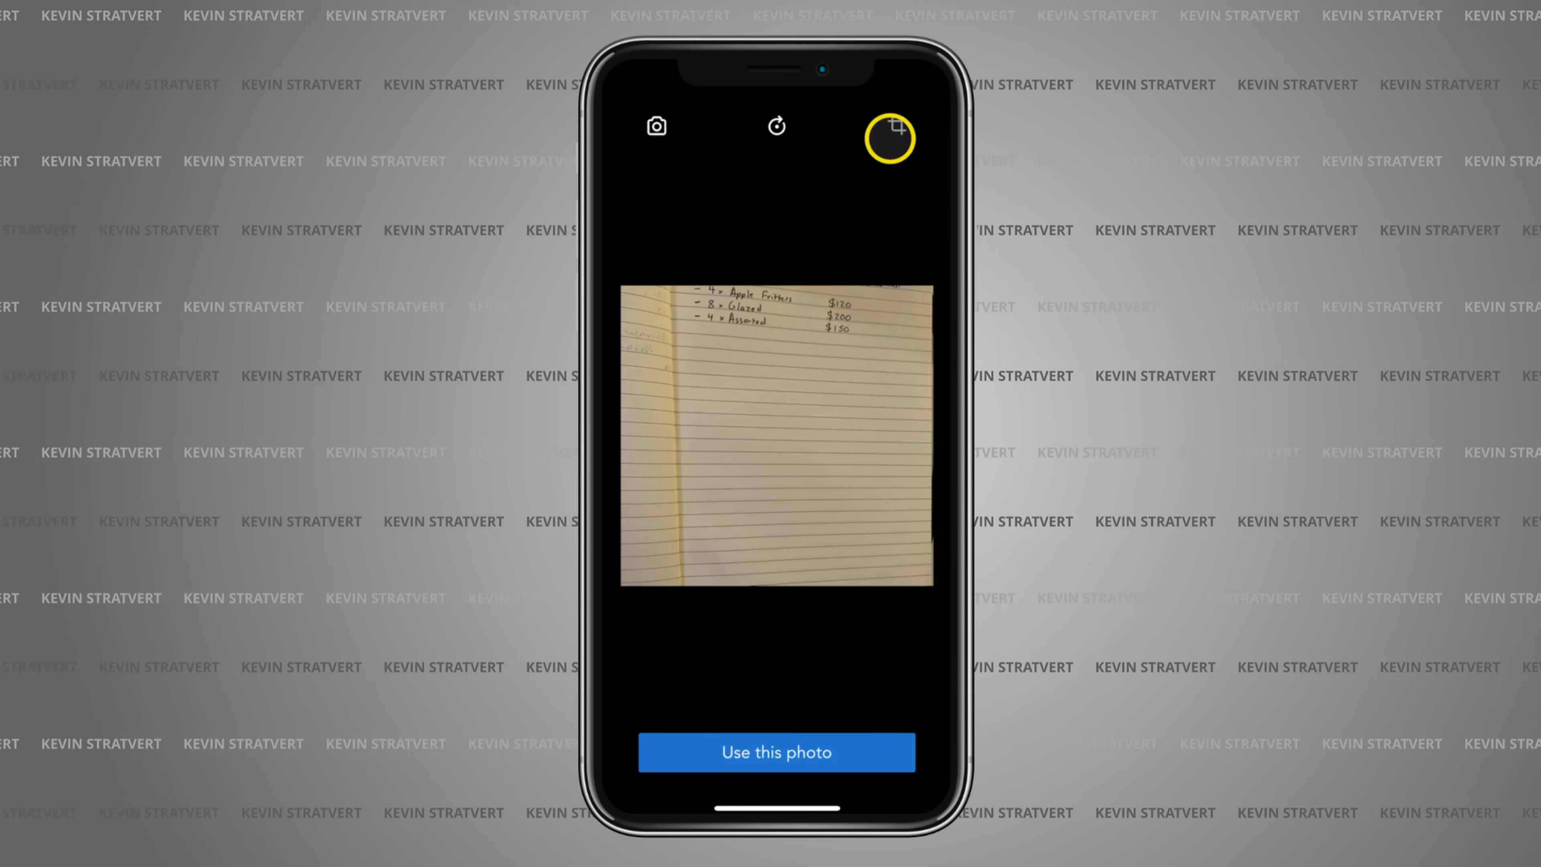
# Step: Crop the notebook photo tightly around the handwritten Kevin Cookie Company order and use it to autofill the invoice
pyautogui.click(896, 125)
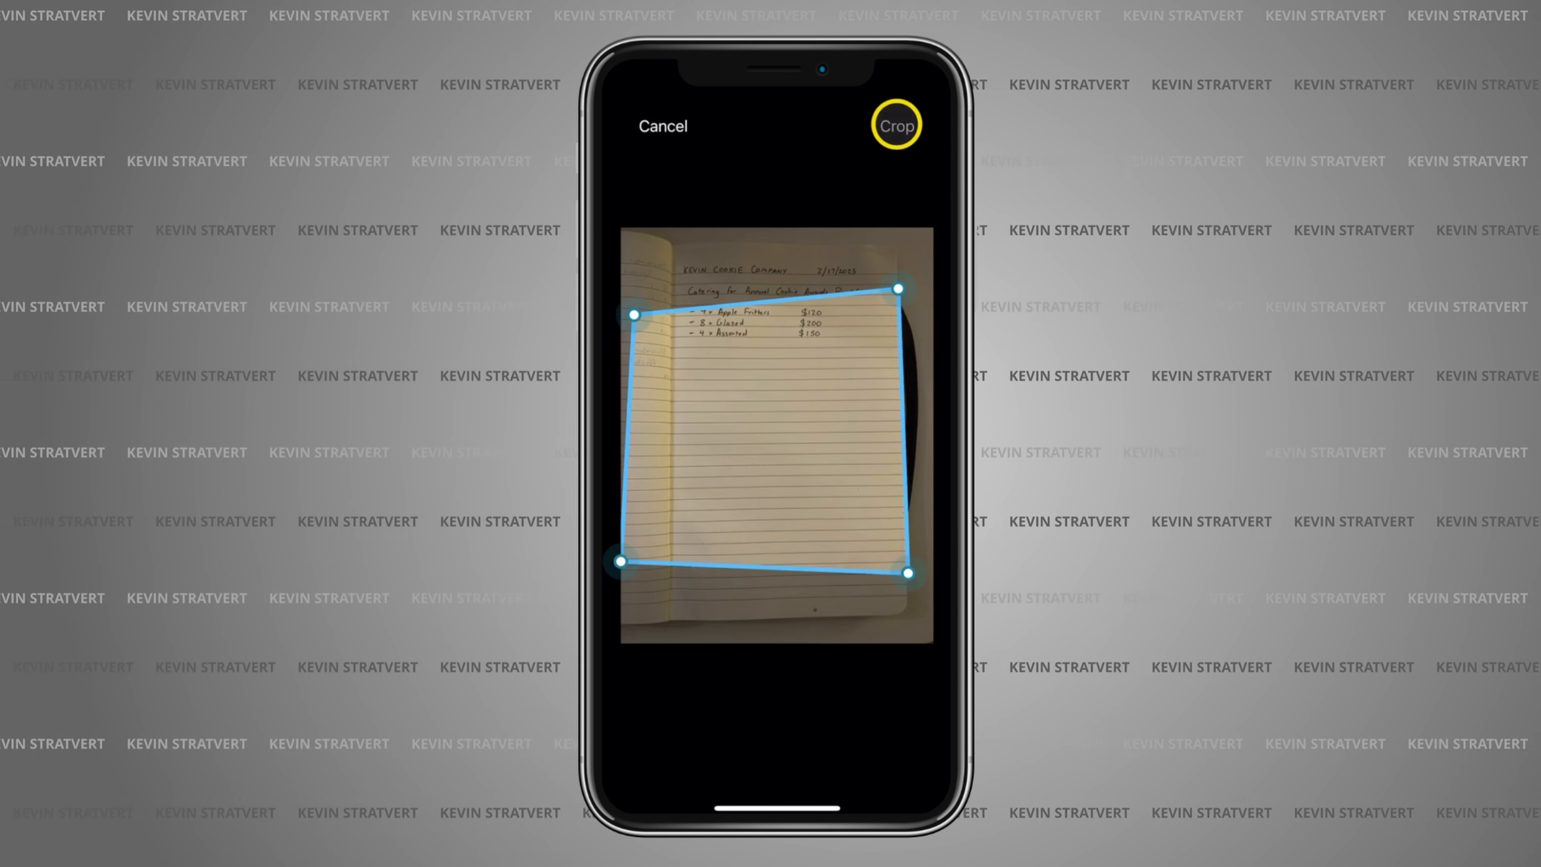
pyautogui.moveTo(637, 315); pyautogui.dragTo(672, 253)
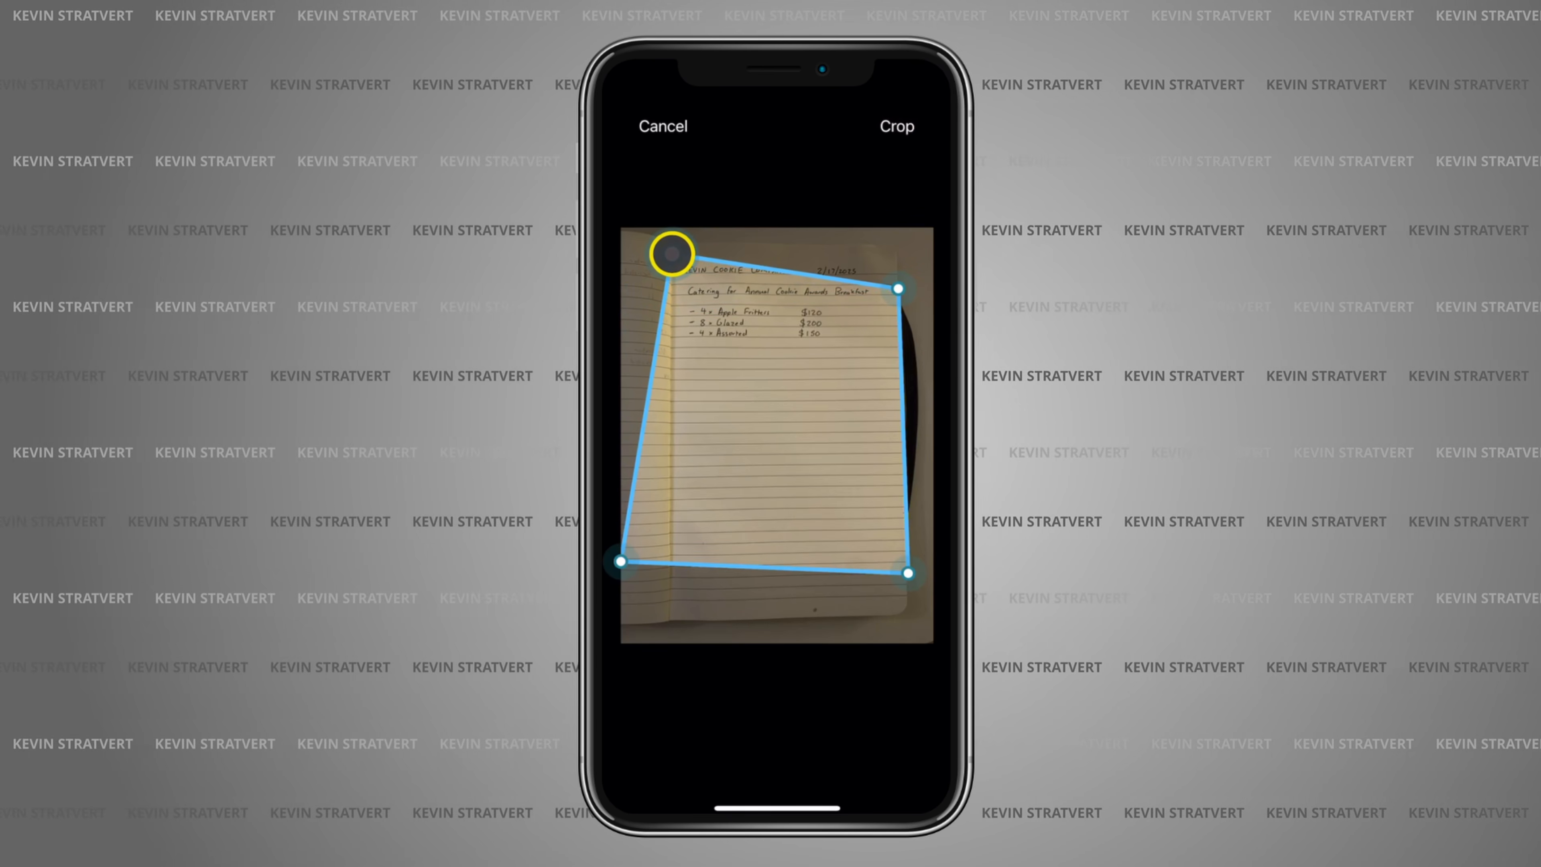
pyautogui.moveTo(899, 289); pyautogui.dragTo(888, 252)
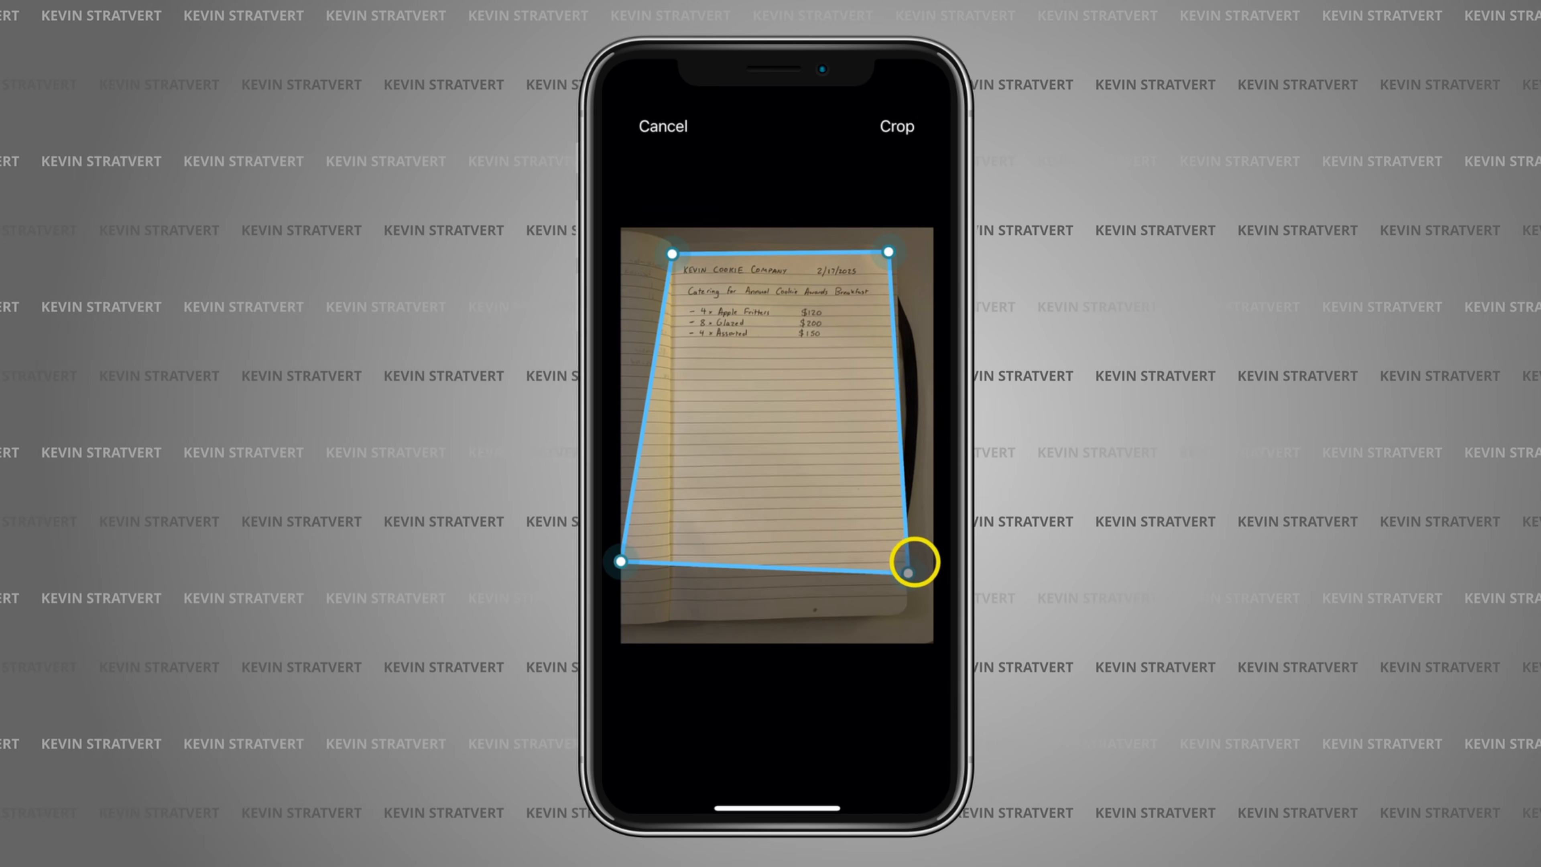
pyautogui.moveTo(913, 574); pyautogui.dragTo(884, 343)
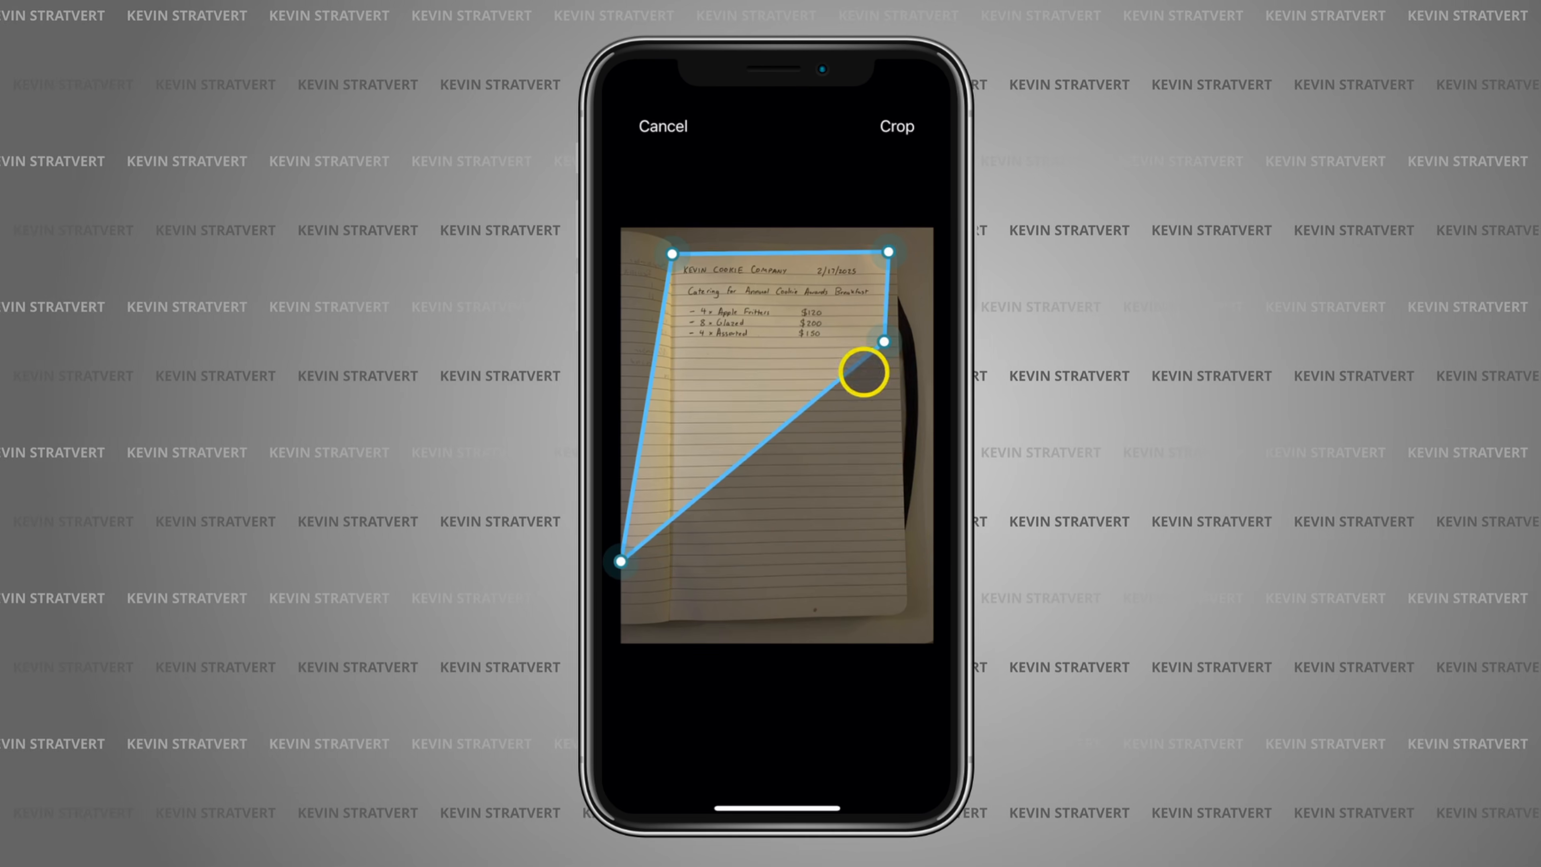
pyautogui.moveTo(623, 568); pyautogui.dragTo(671, 348)
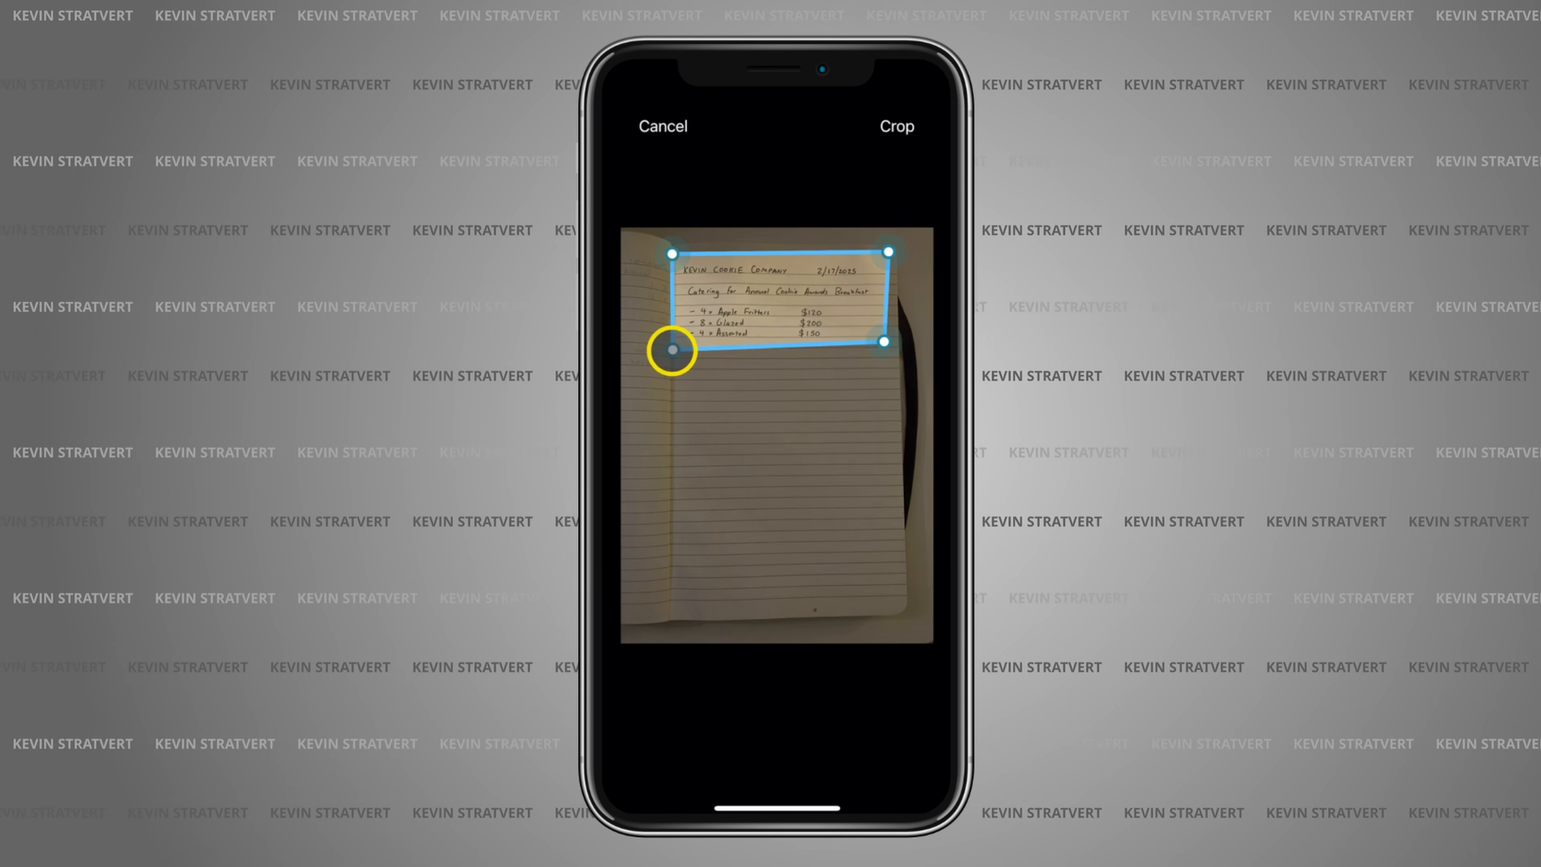
pyautogui.click(898, 127)
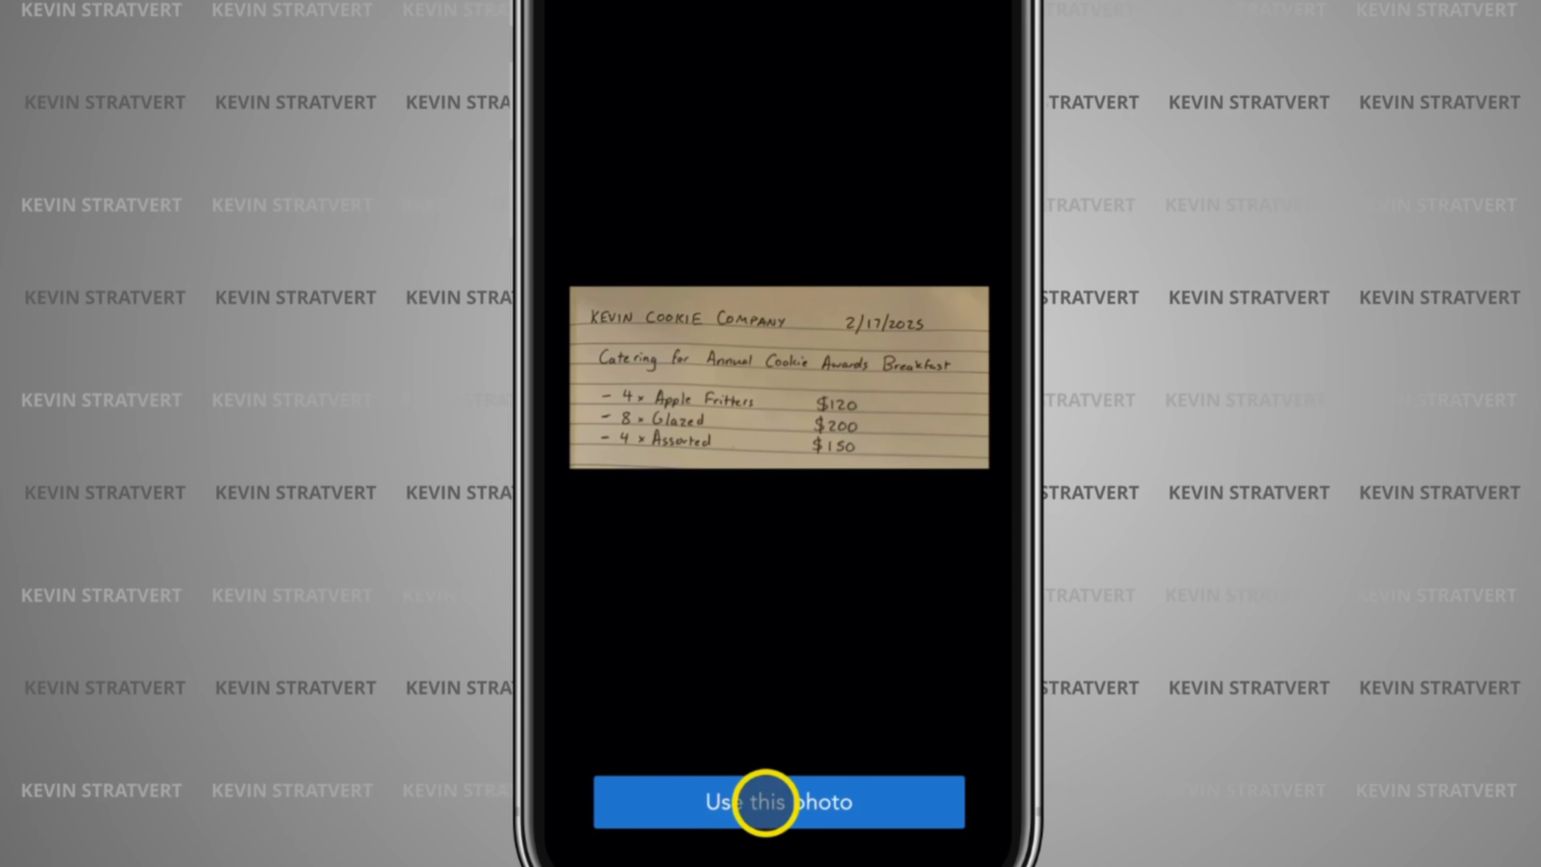
pyautogui.click(765, 800)
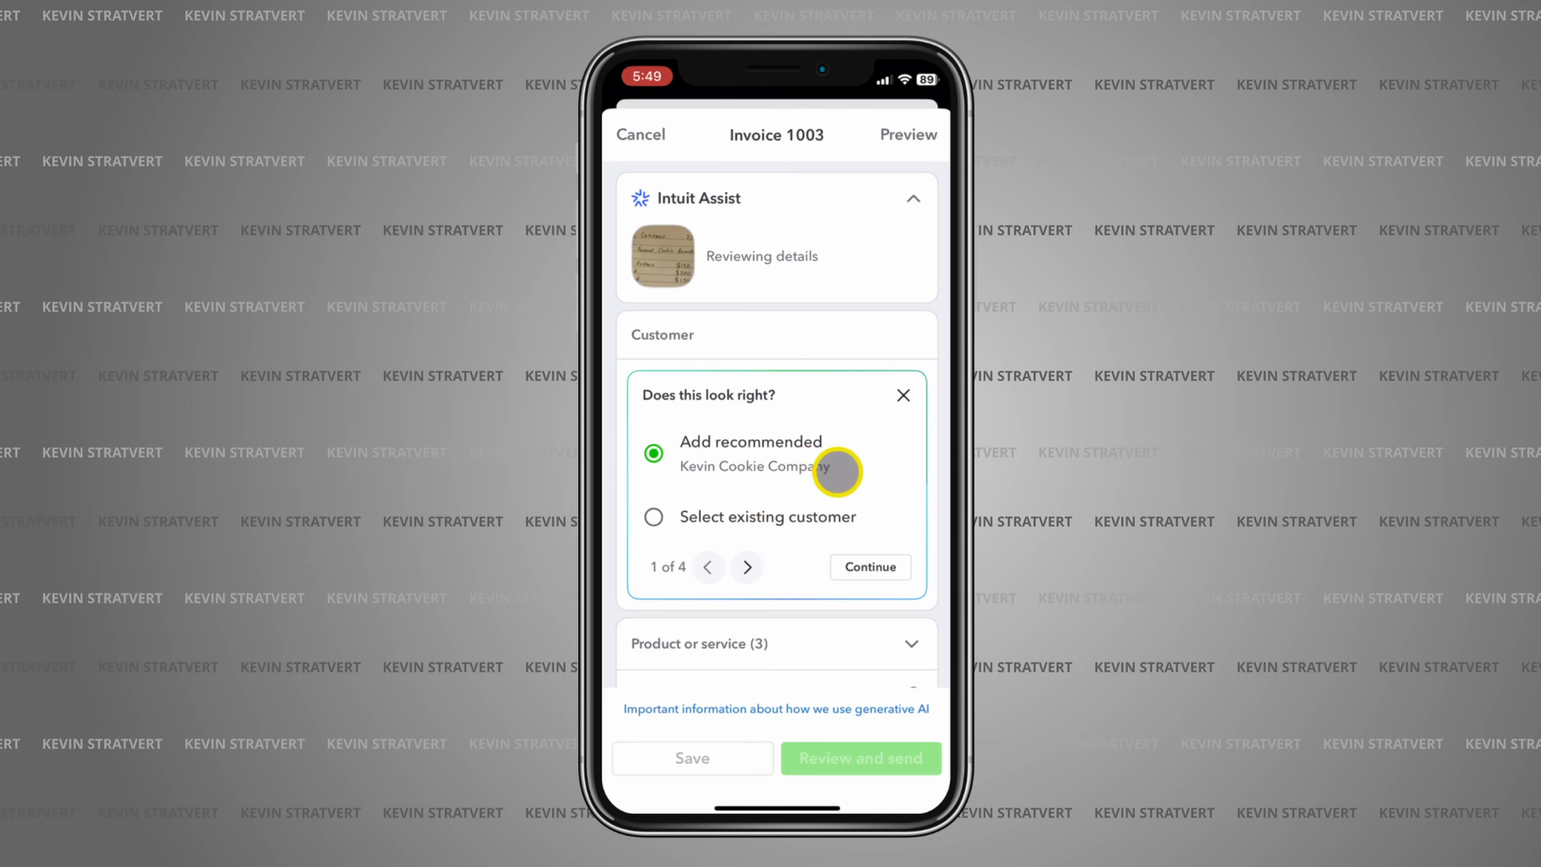
# Step: Accept the recommended new customer Kevin Cookie Company and save it with the optional contact fields left blank
pyautogui.click(881, 568)
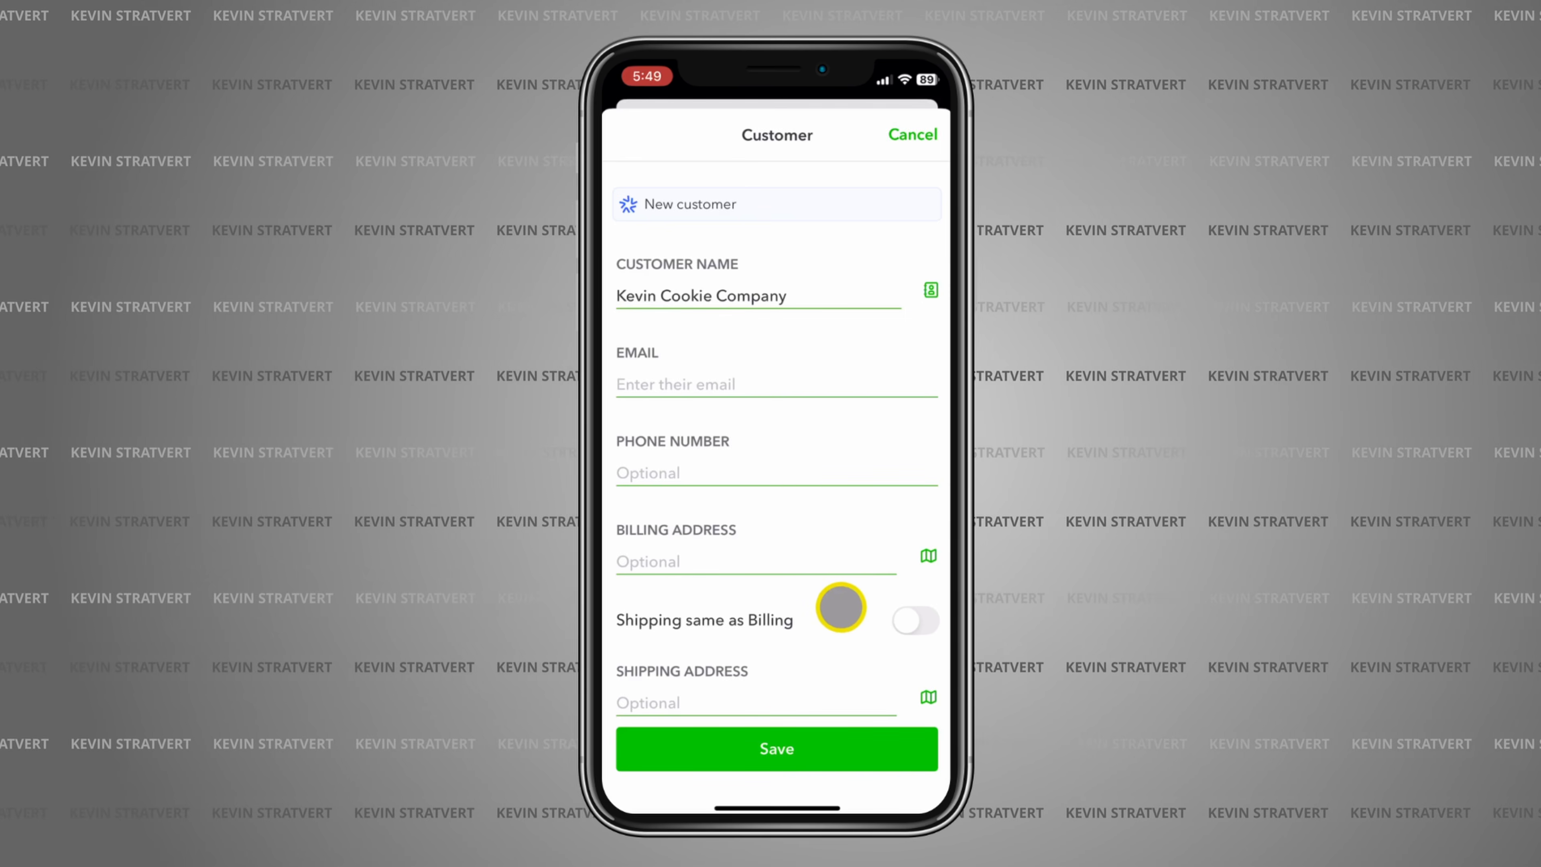
pyautogui.moveTo(836, 668); pyautogui.dragTo(807, 499)
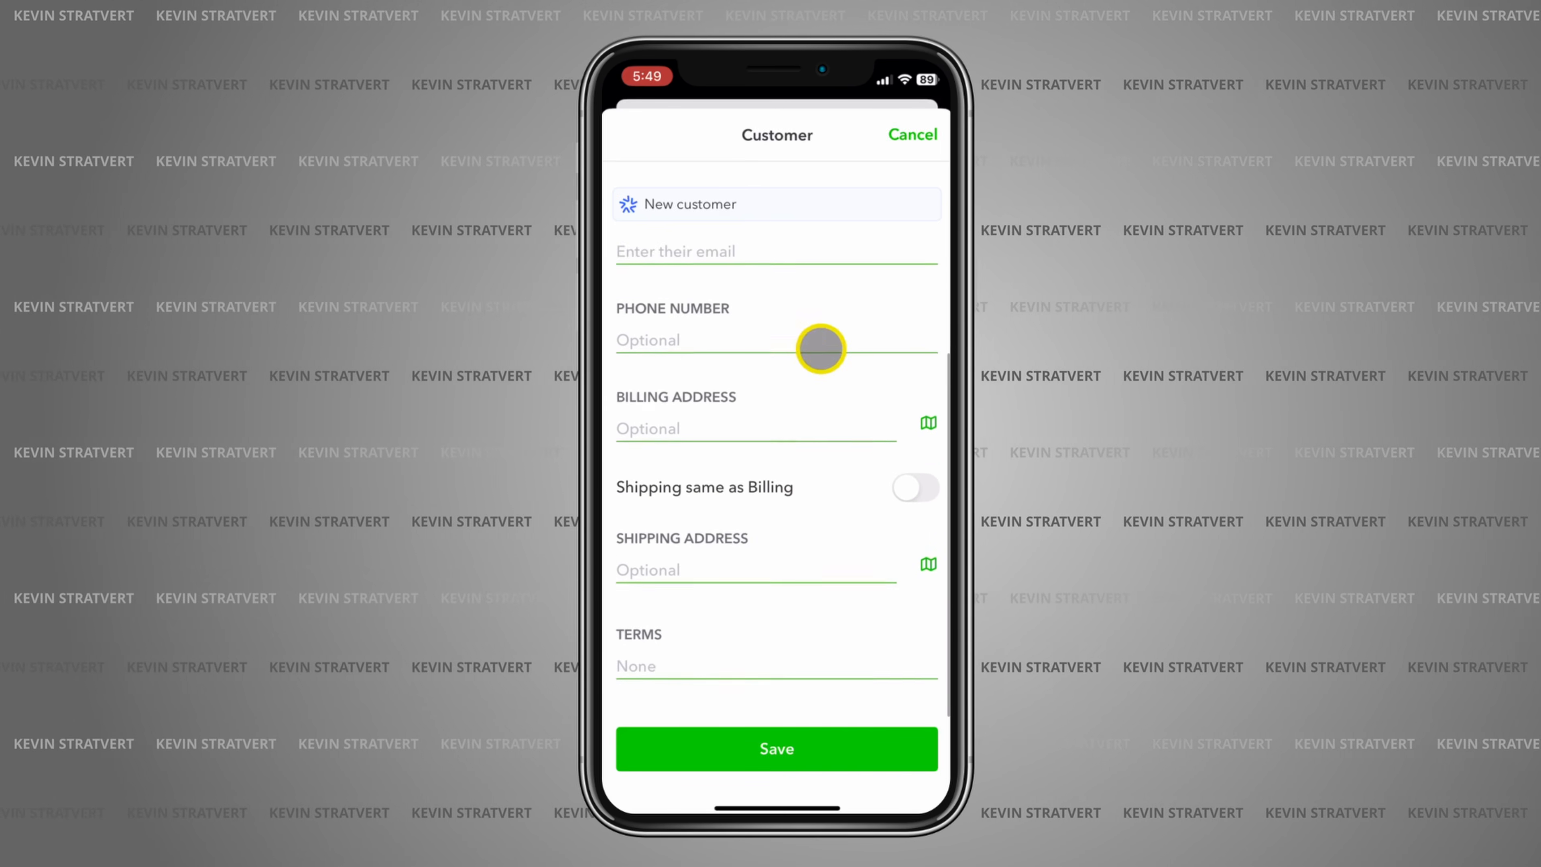
pyautogui.moveTo(820, 349); pyautogui.dragTo(835, 493)
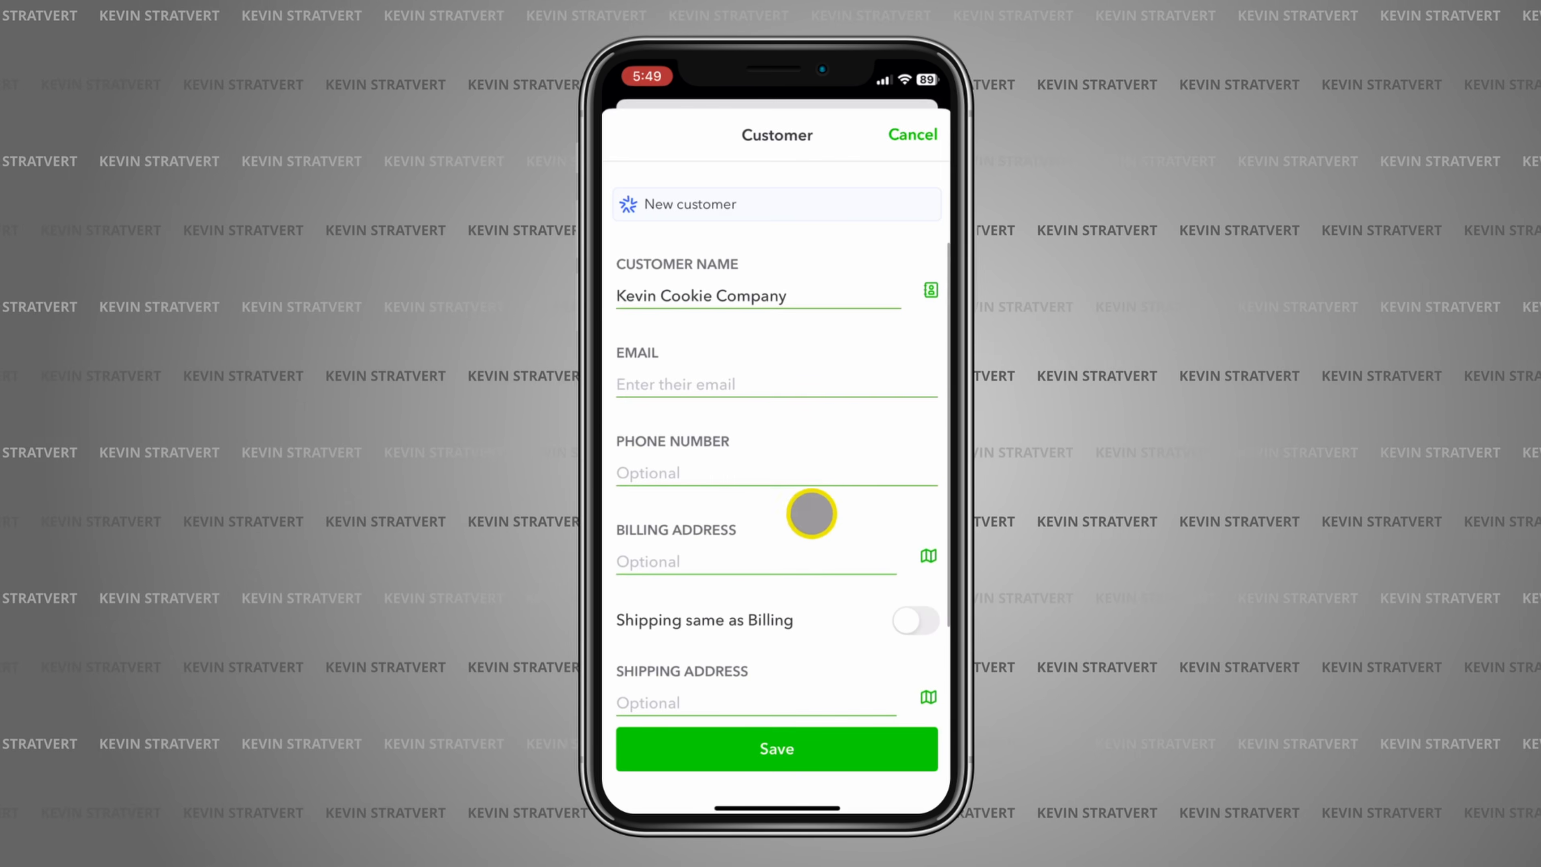
pyautogui.click(779, 748)
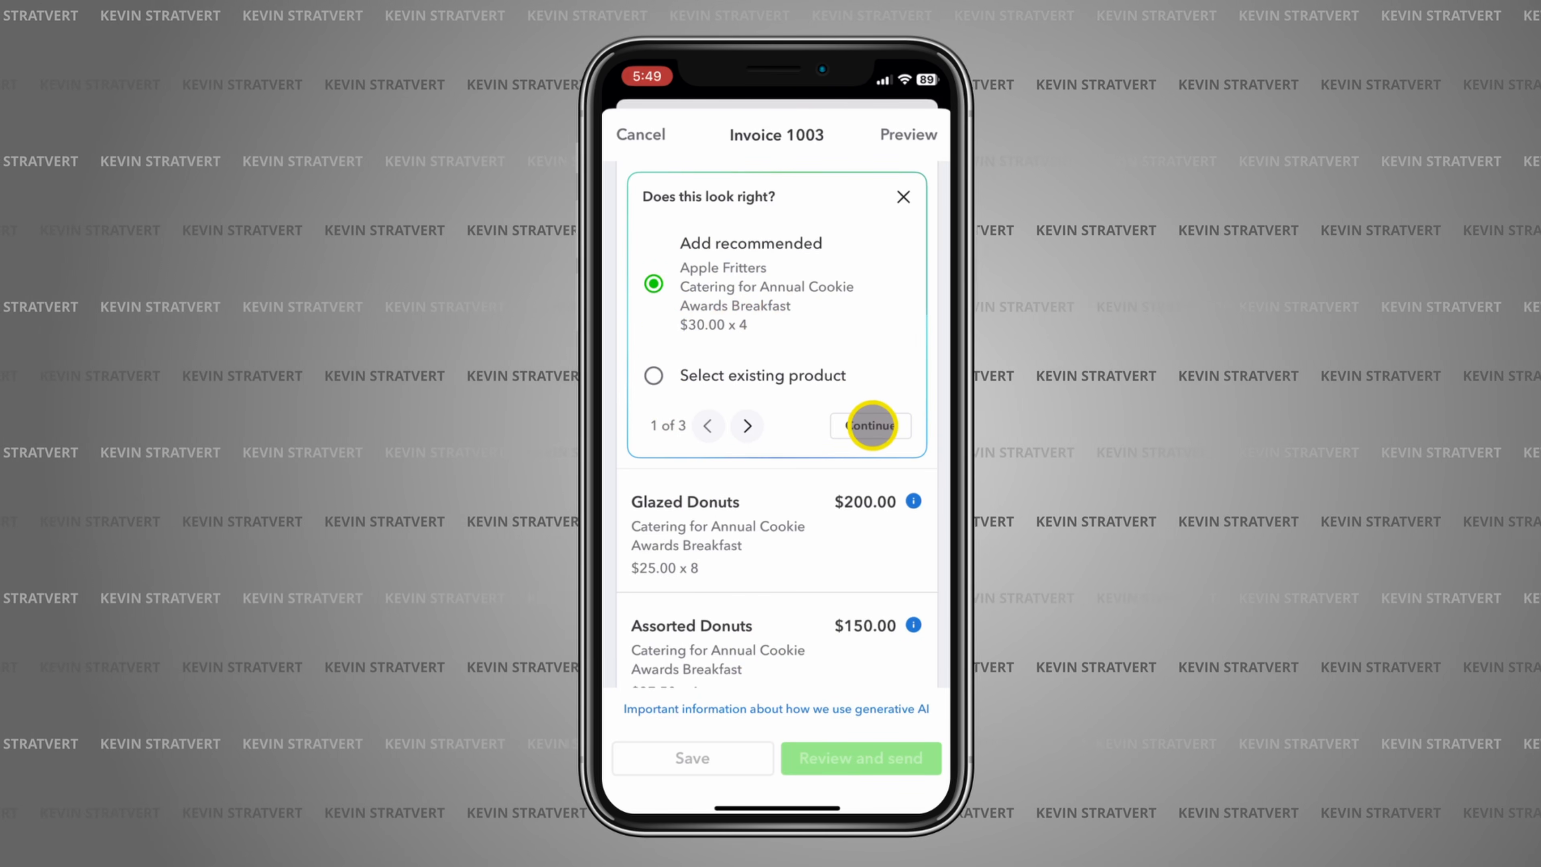
# Step: Add the recommended Apple Fritters as a new product at $30.00 per item with a quantity of 4
pyautogui.click(870, 426)
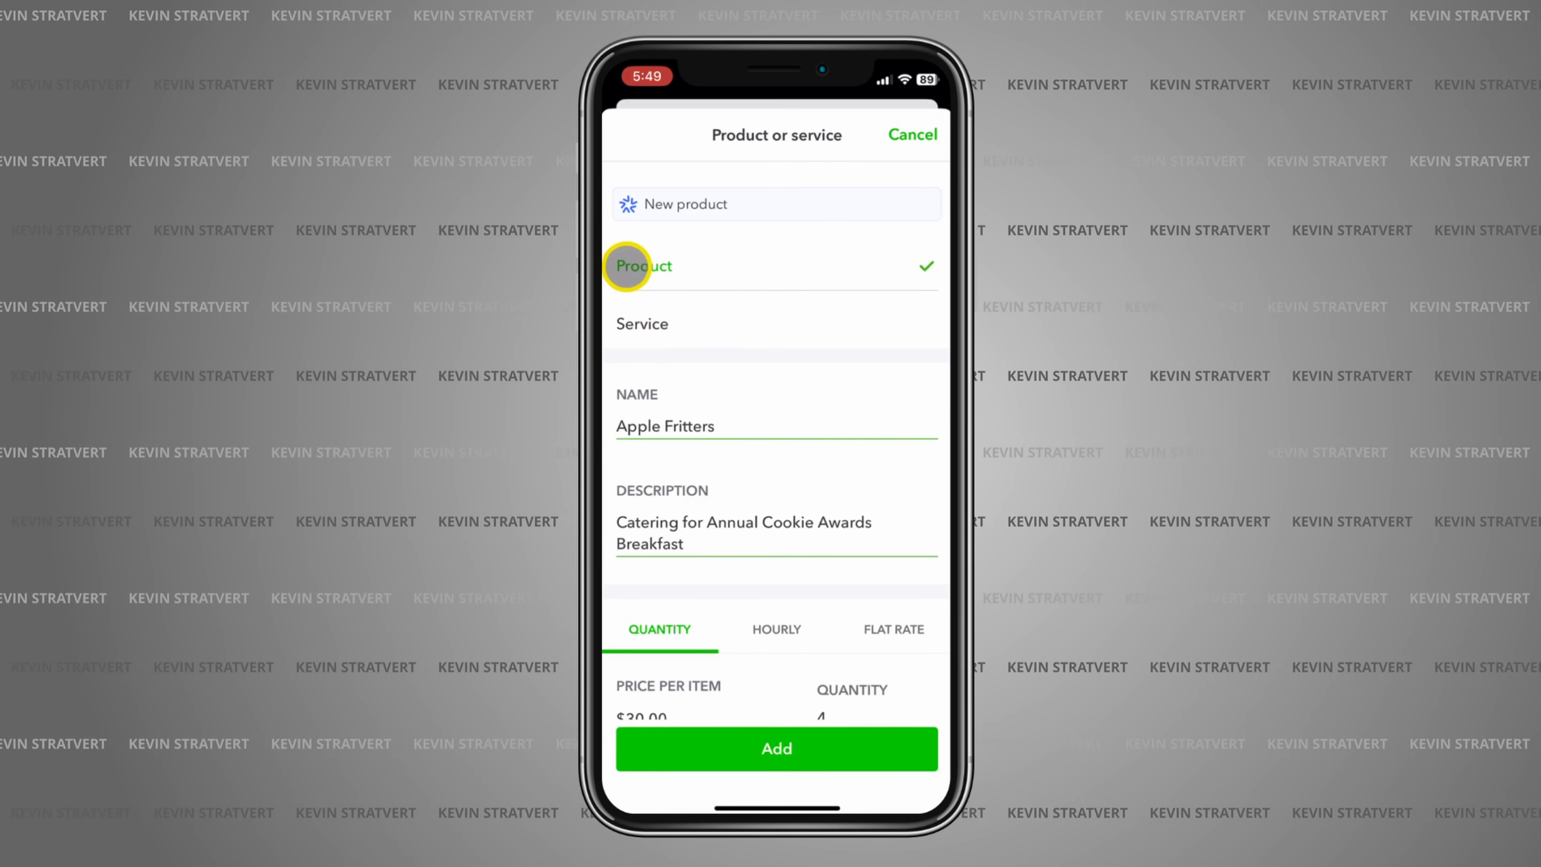
pyautogui.moveTo(846, 613); pyautogui.dragTo(829, 372)
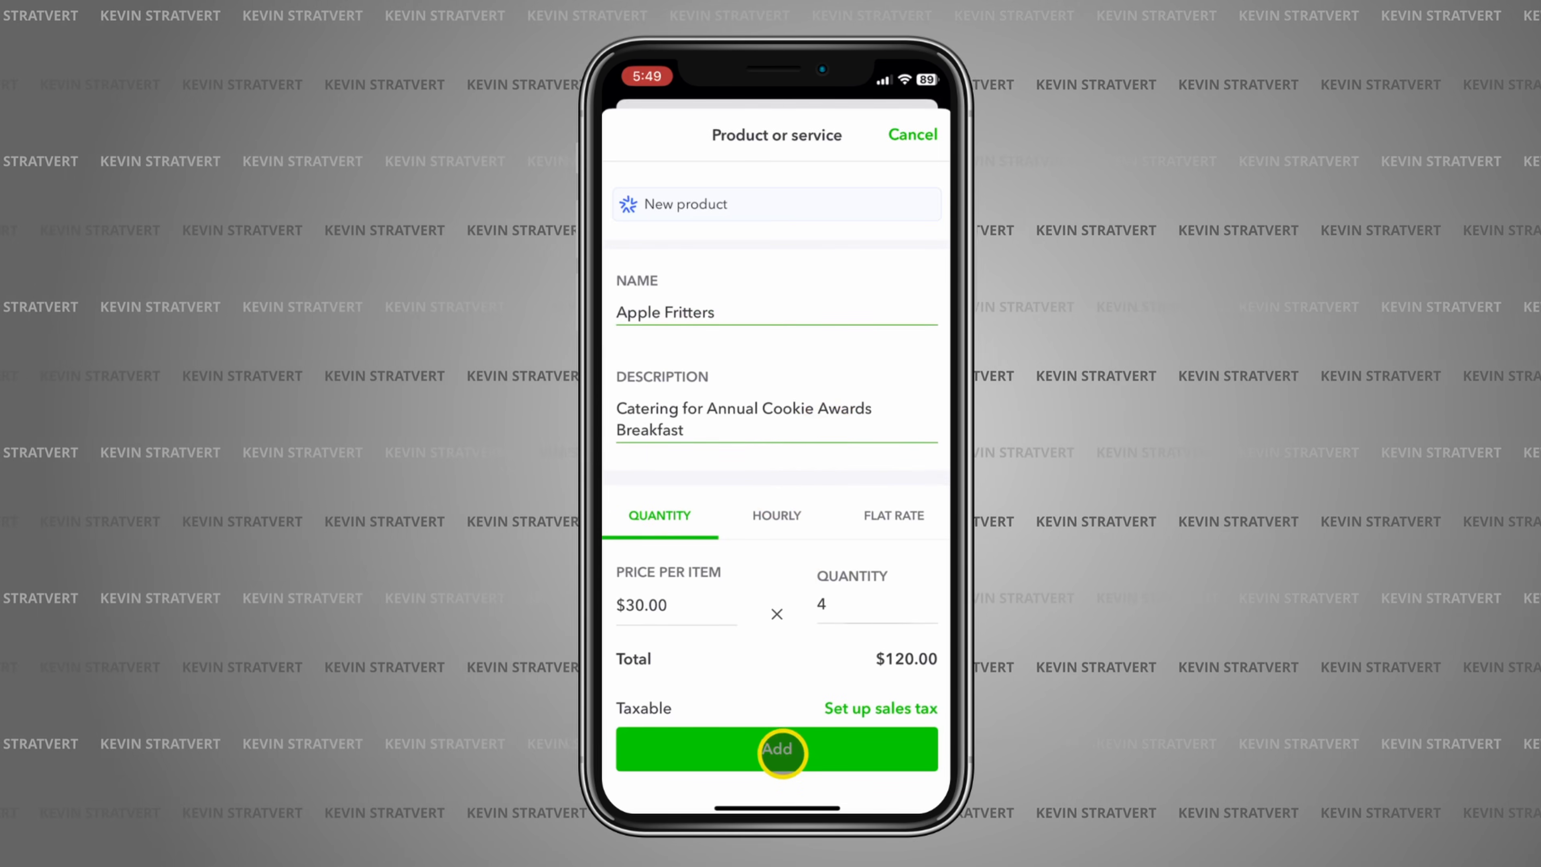
pyautogui.click(776, 750)
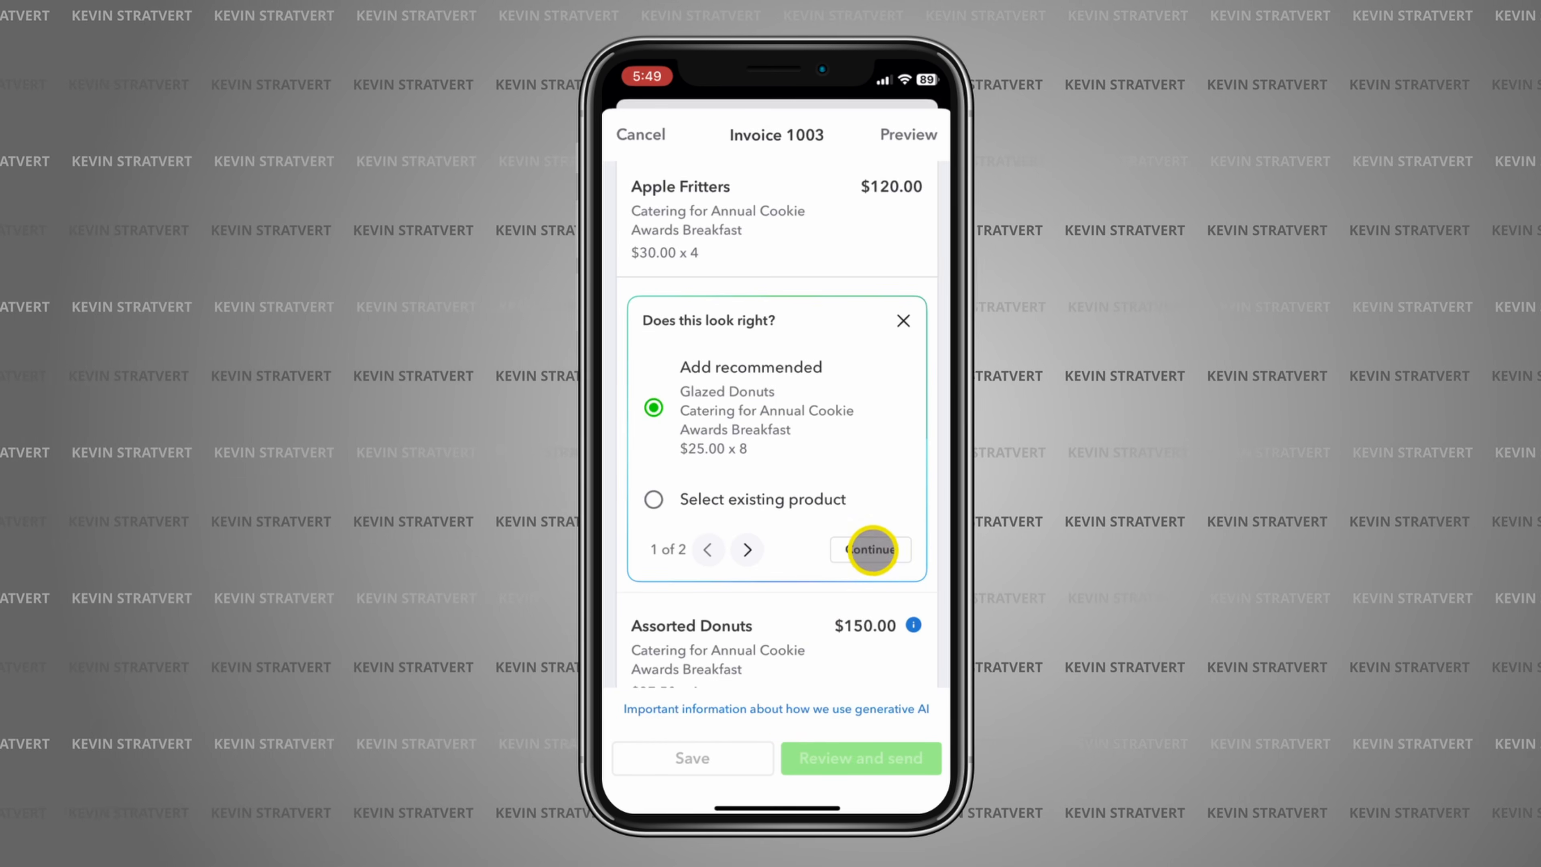
# Step: Add the recommended Glazed Donuts at $25.00 with quantity 8 and Assorted Donuts at $37.50 with quantity 4 as new products
pyautogui.click(872, 549)
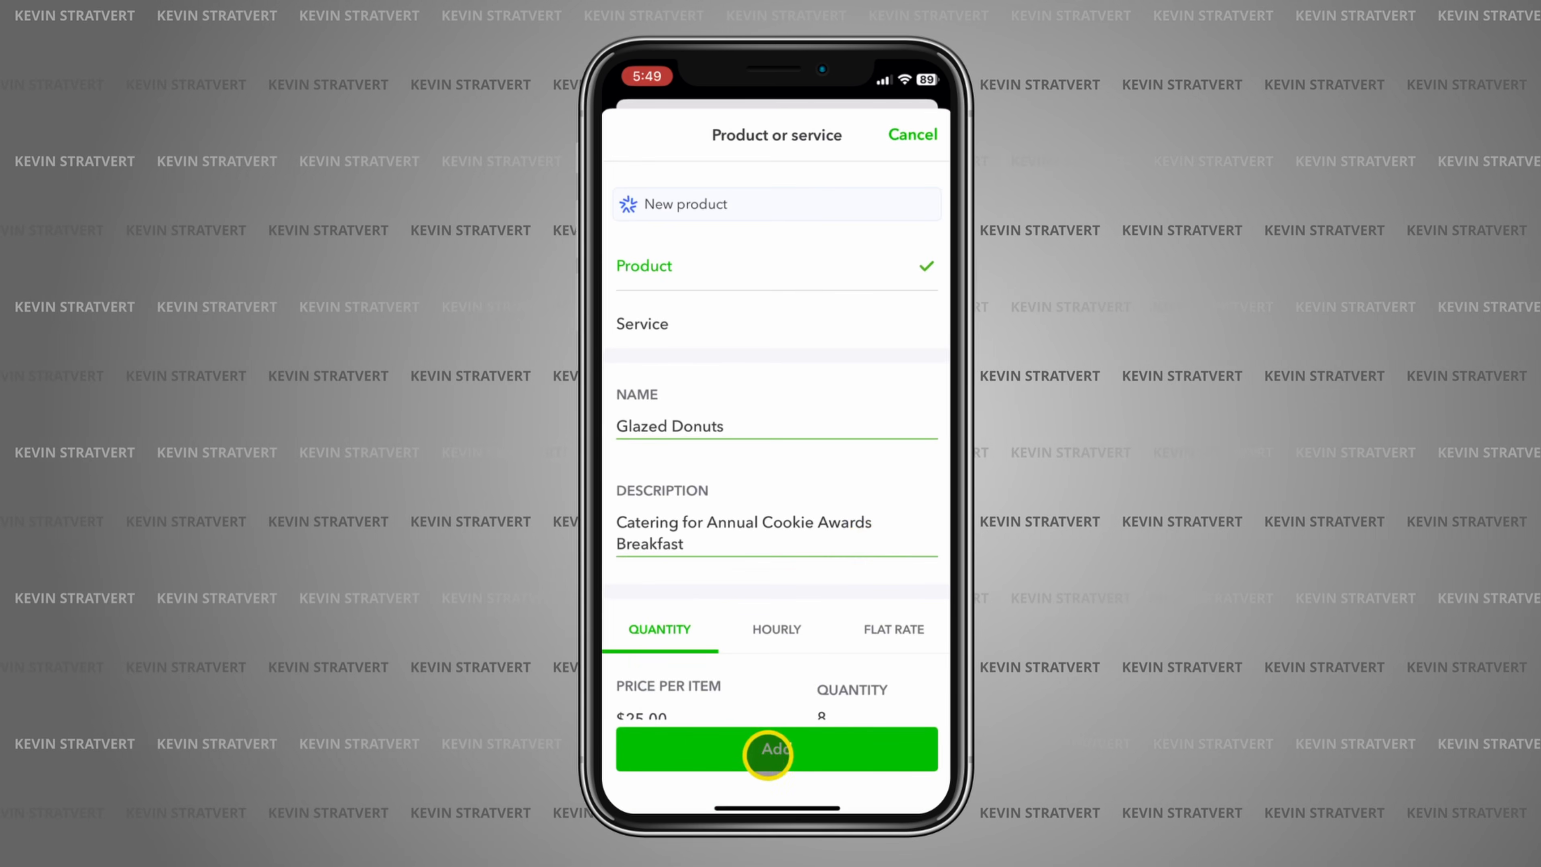
pyautogui.click(768, 754)
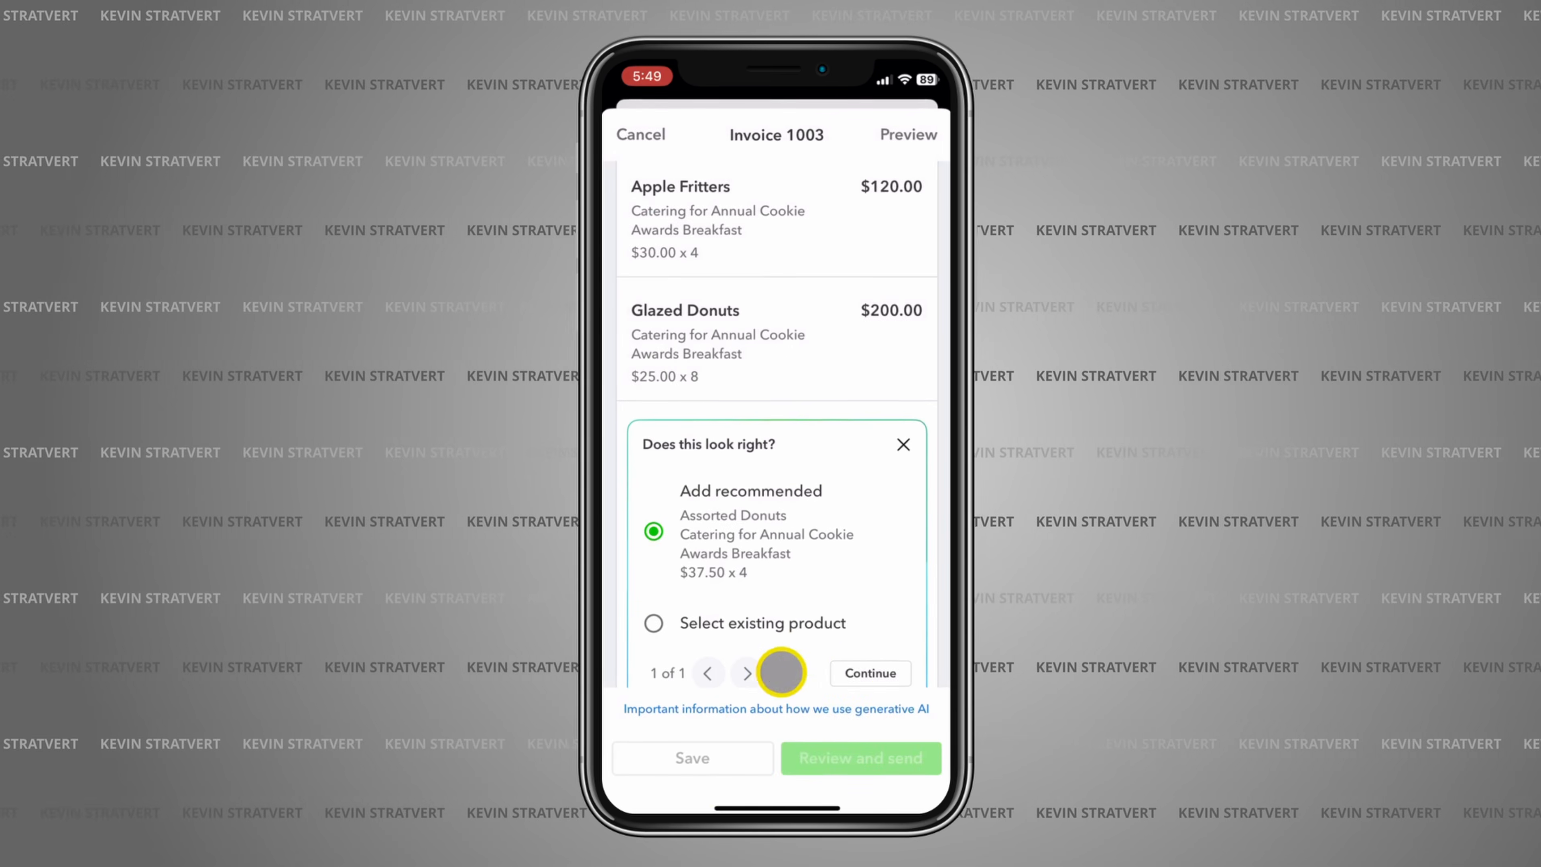
pyautogui.click(870, 673)
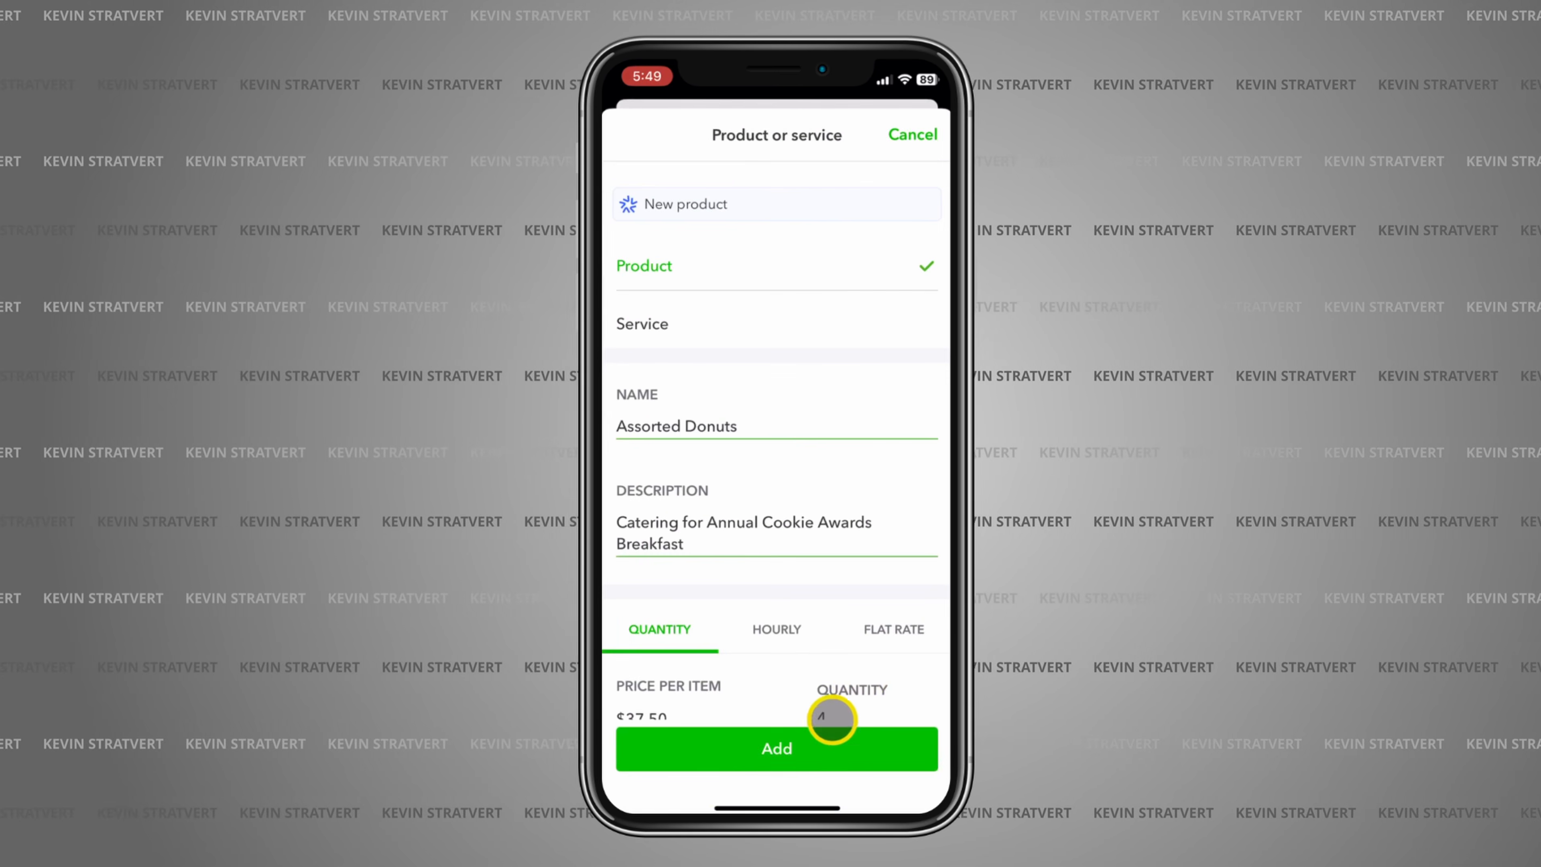
pyautogui.click(806, 741)
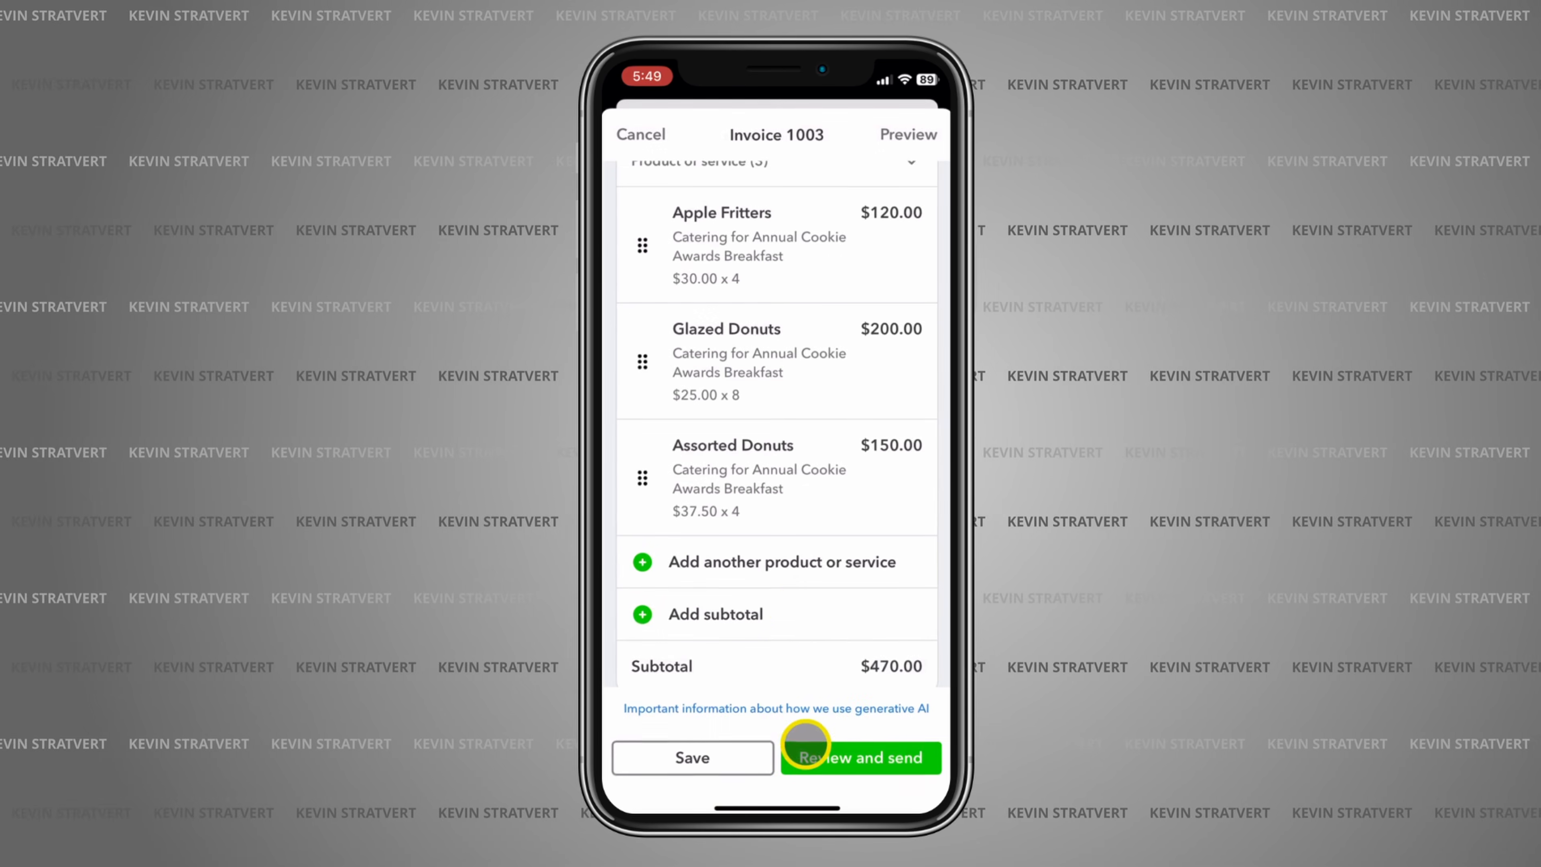
# Step: Check the invoice's totals, company information and due date, and proceed to review and send it
pyautogui.moveTo(795, 607); pyautogui.dragTo(802, 395)
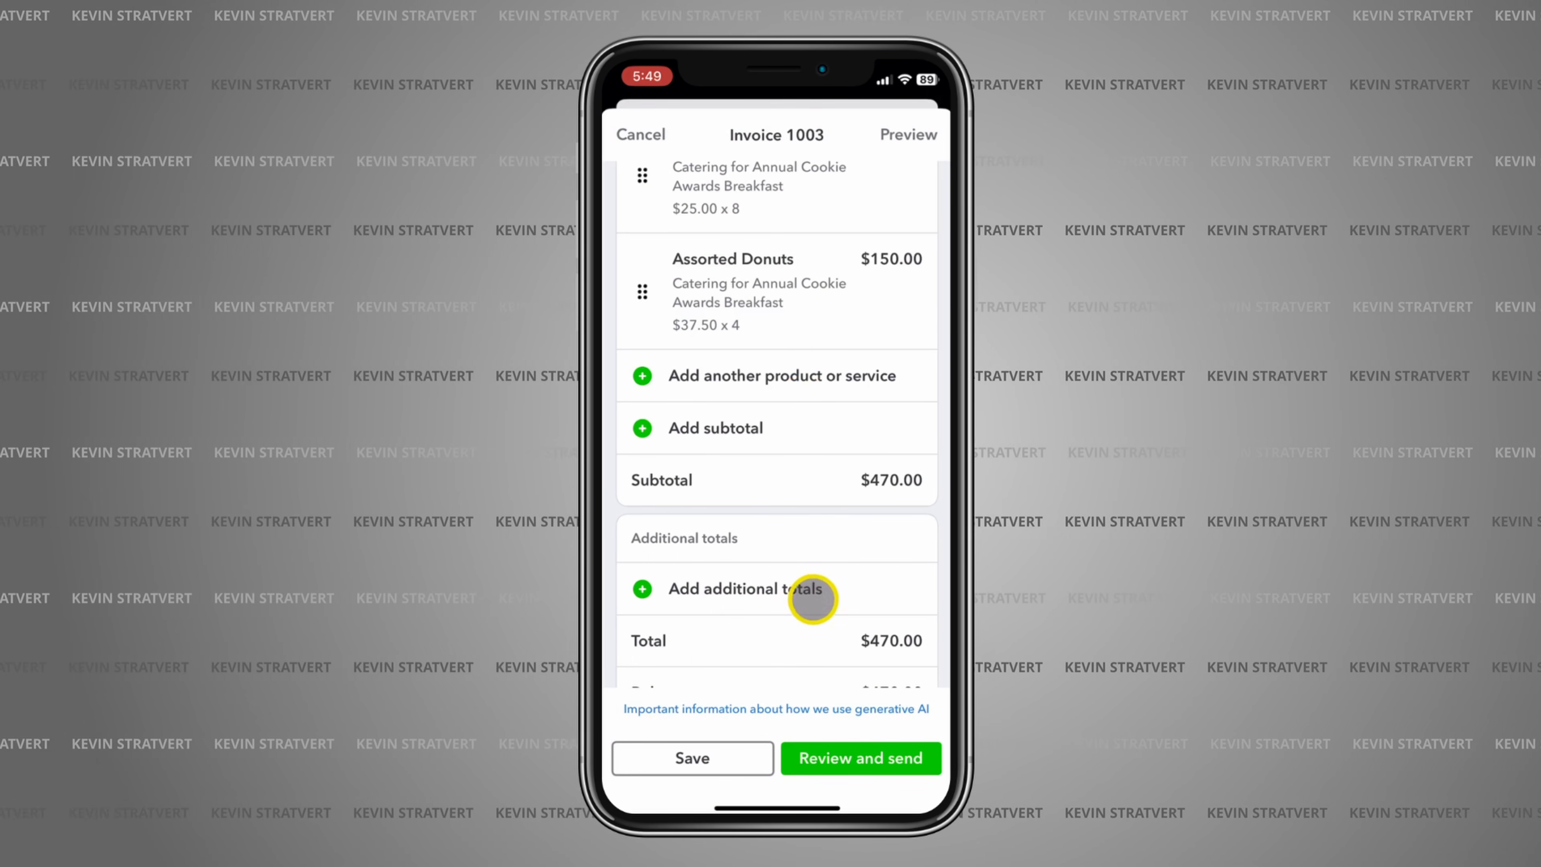
pyautogui.moveTo(812, 637); pyautogui.dragTo(816, 379)
pyautogui.moveTo(851, 616); pyautogui.dragTo(836, 416)
pyautogui.moveTo(798, 675); pyautogui.dragTo(795, 327)
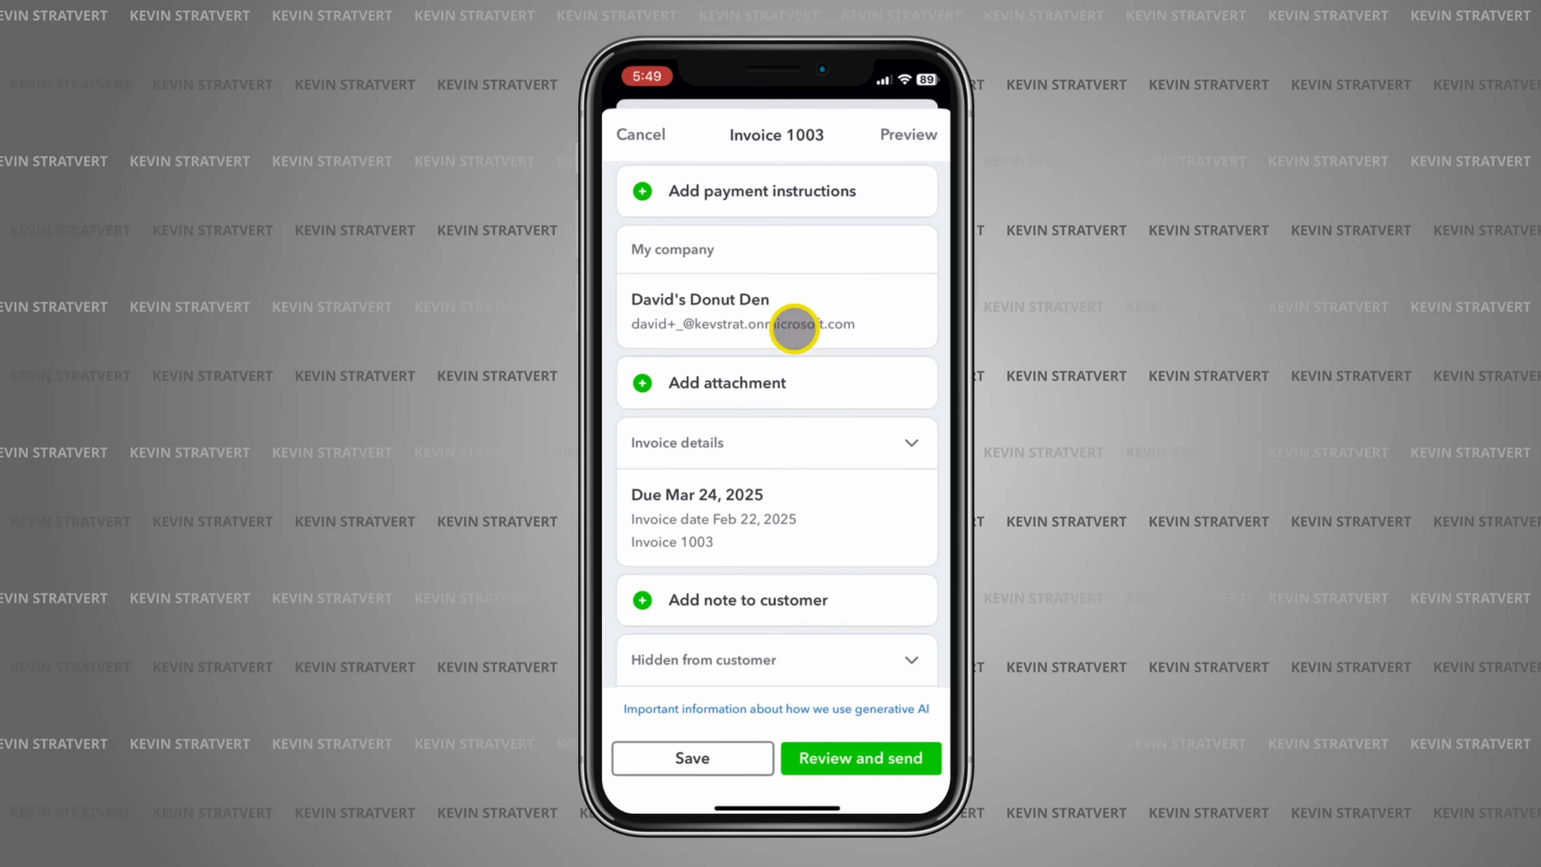
pyautogui.moveTo(808, 542); pyautogui.dragTo(816, 382)
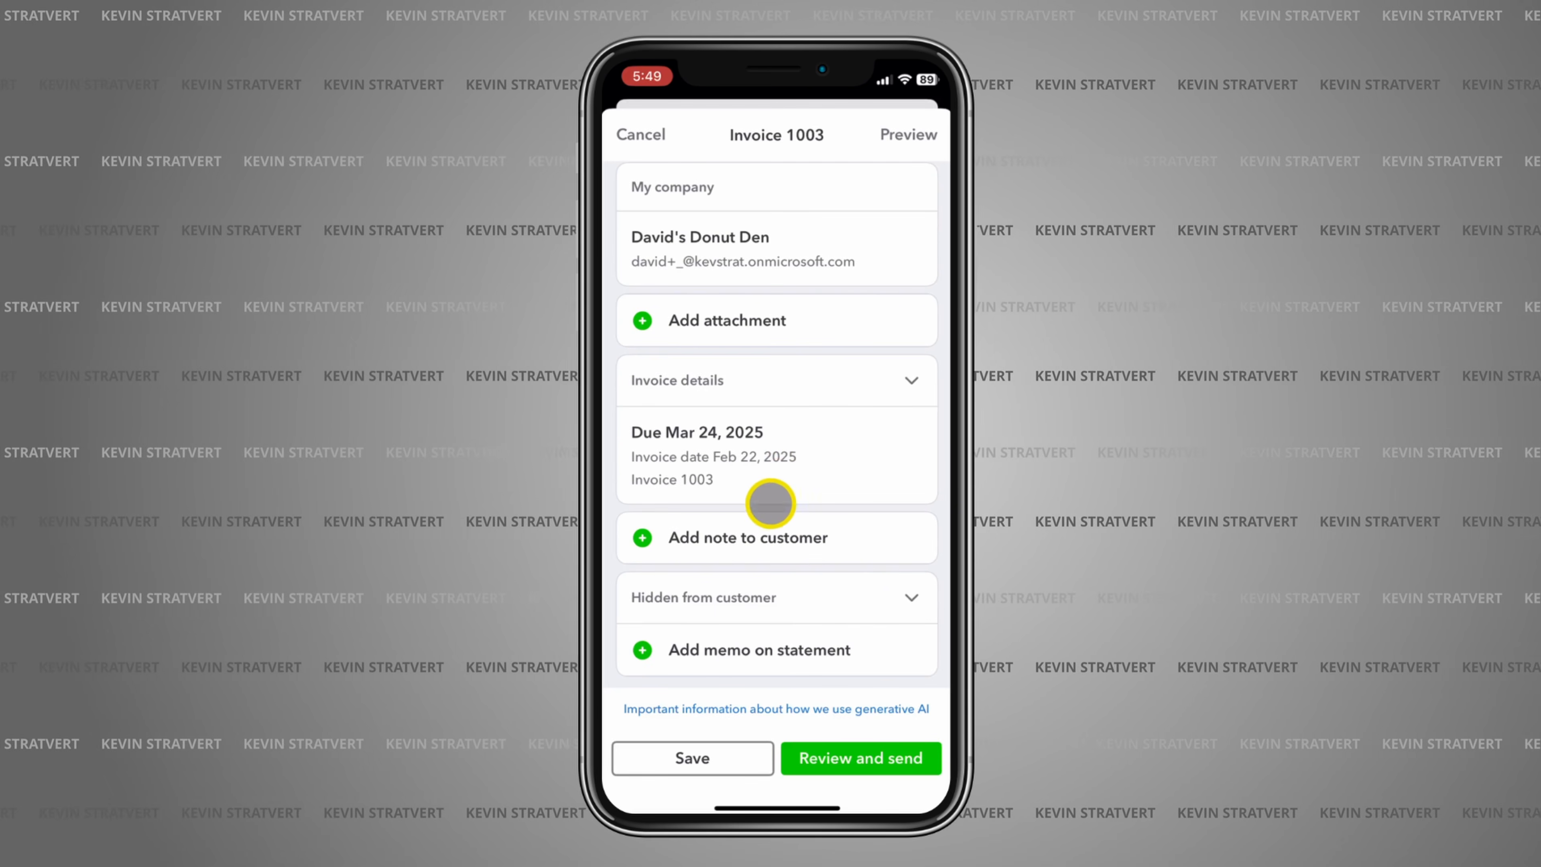
pyautogui.click(859, 757)
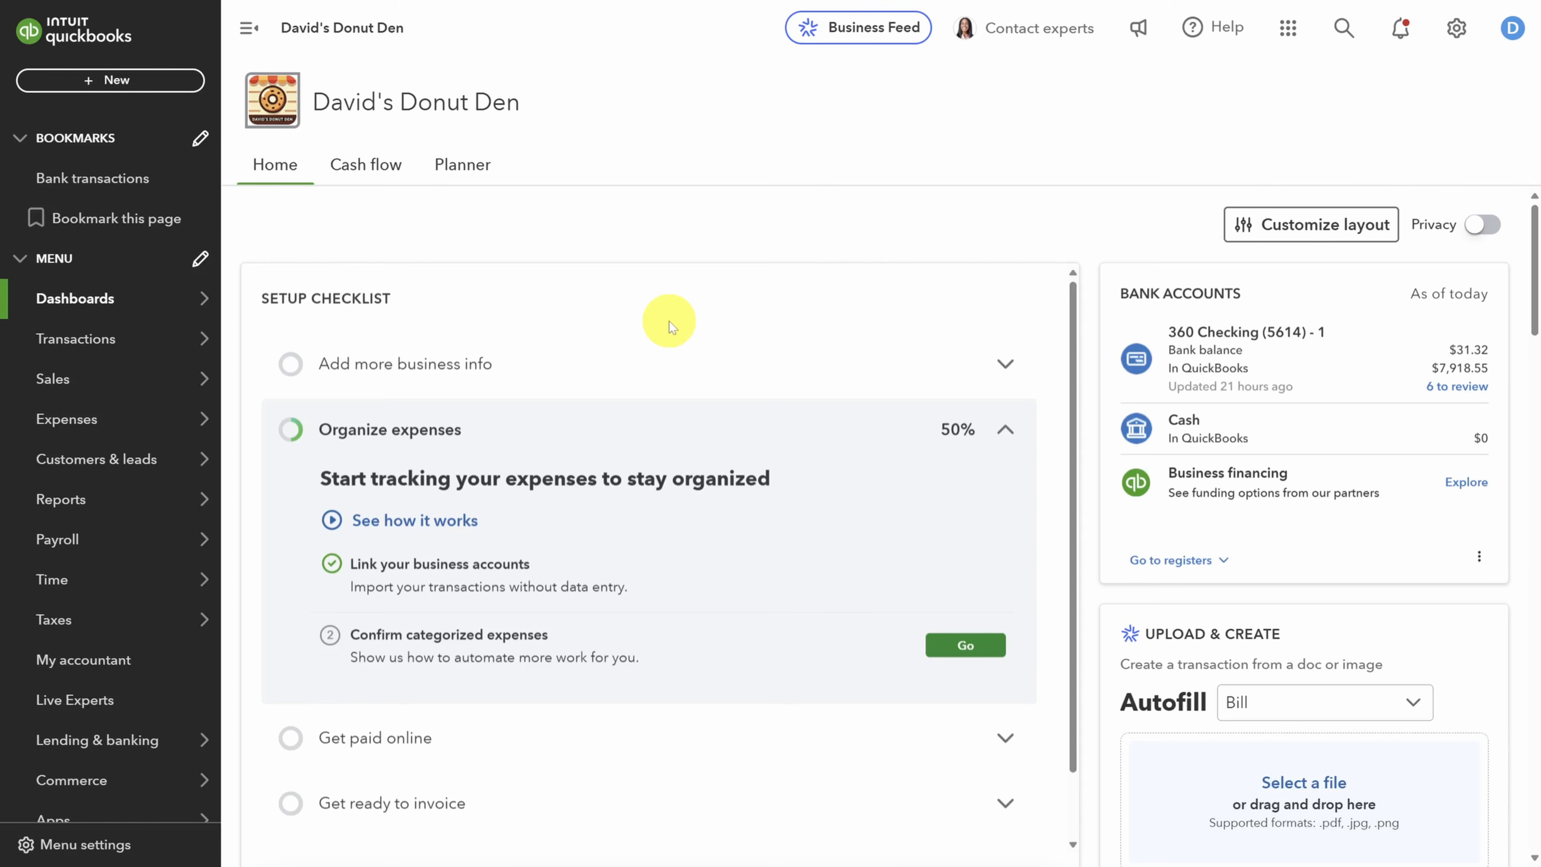
# Step: Switch to QuickBooks on the web, open the Bills page, and copy the Intuit Assist email address for creating bills
pyautogui.moveTo(81, 419)
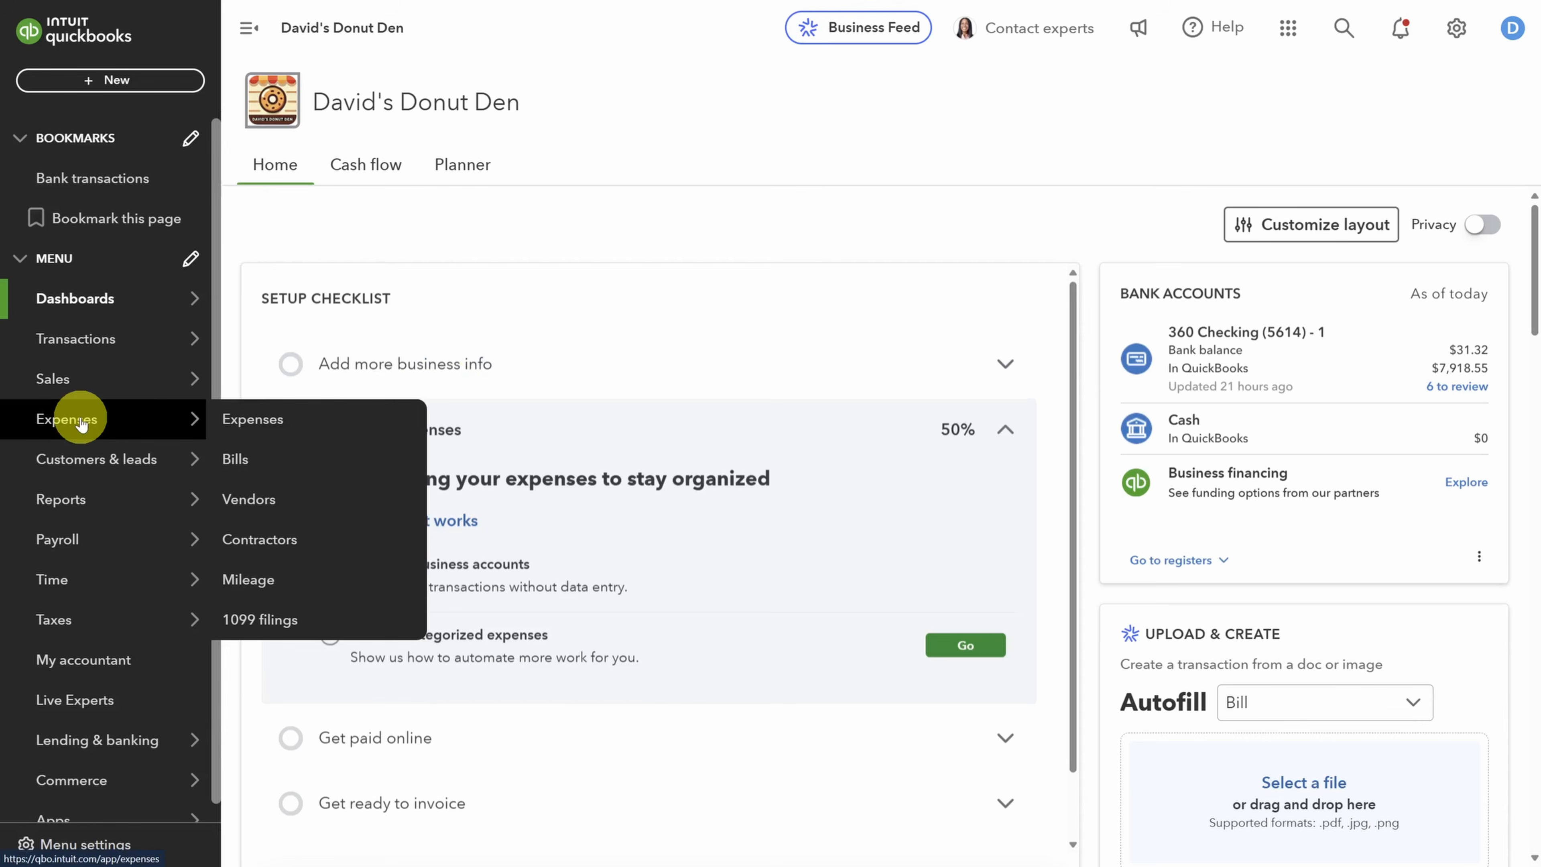
pyautogui.click(273, 460)
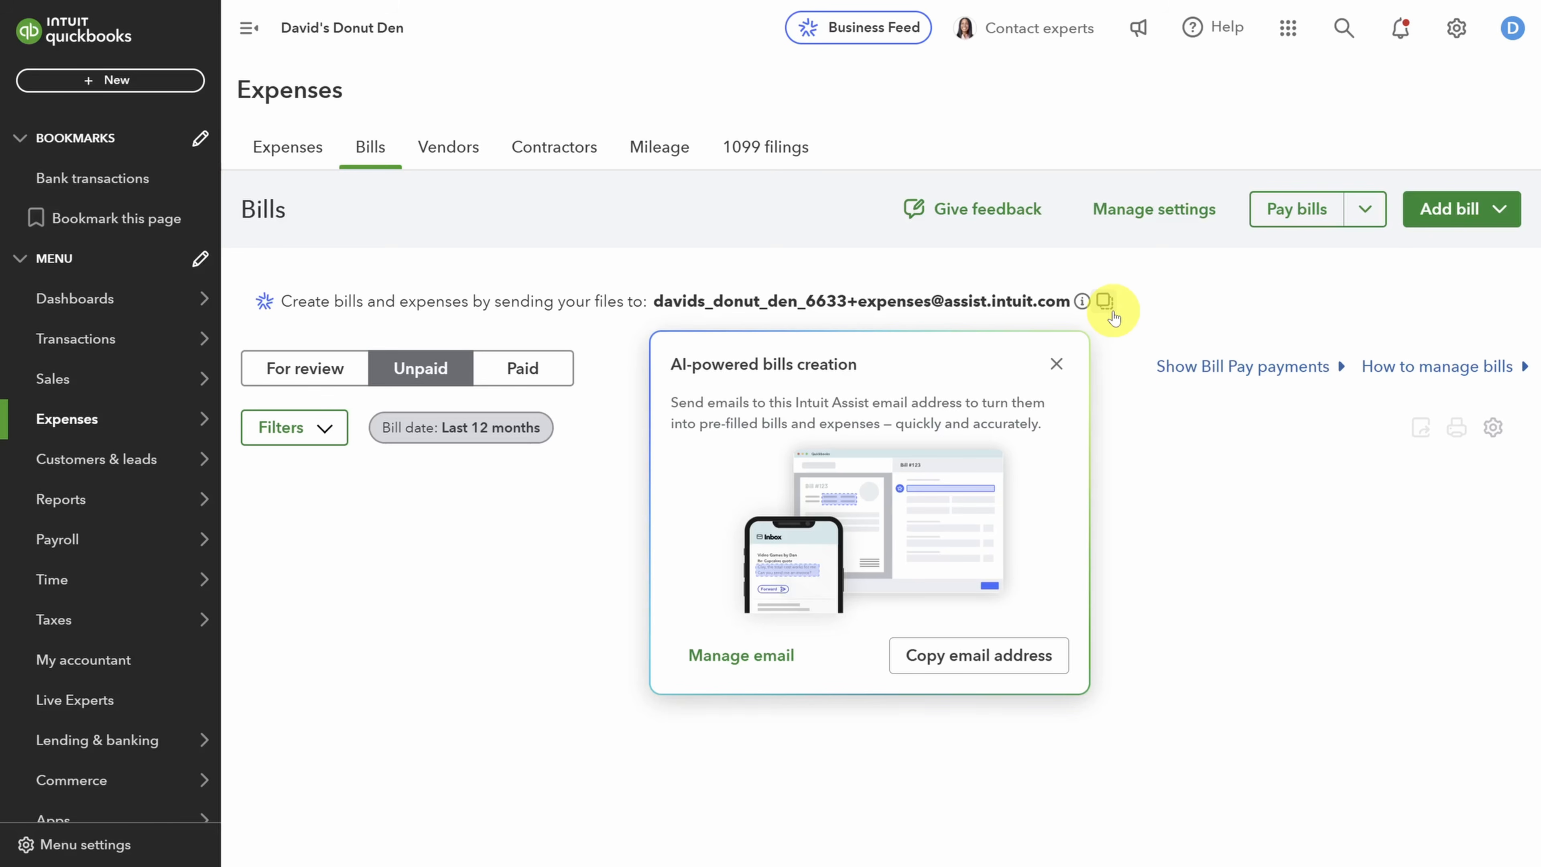
pyautogui.click(966, 661)
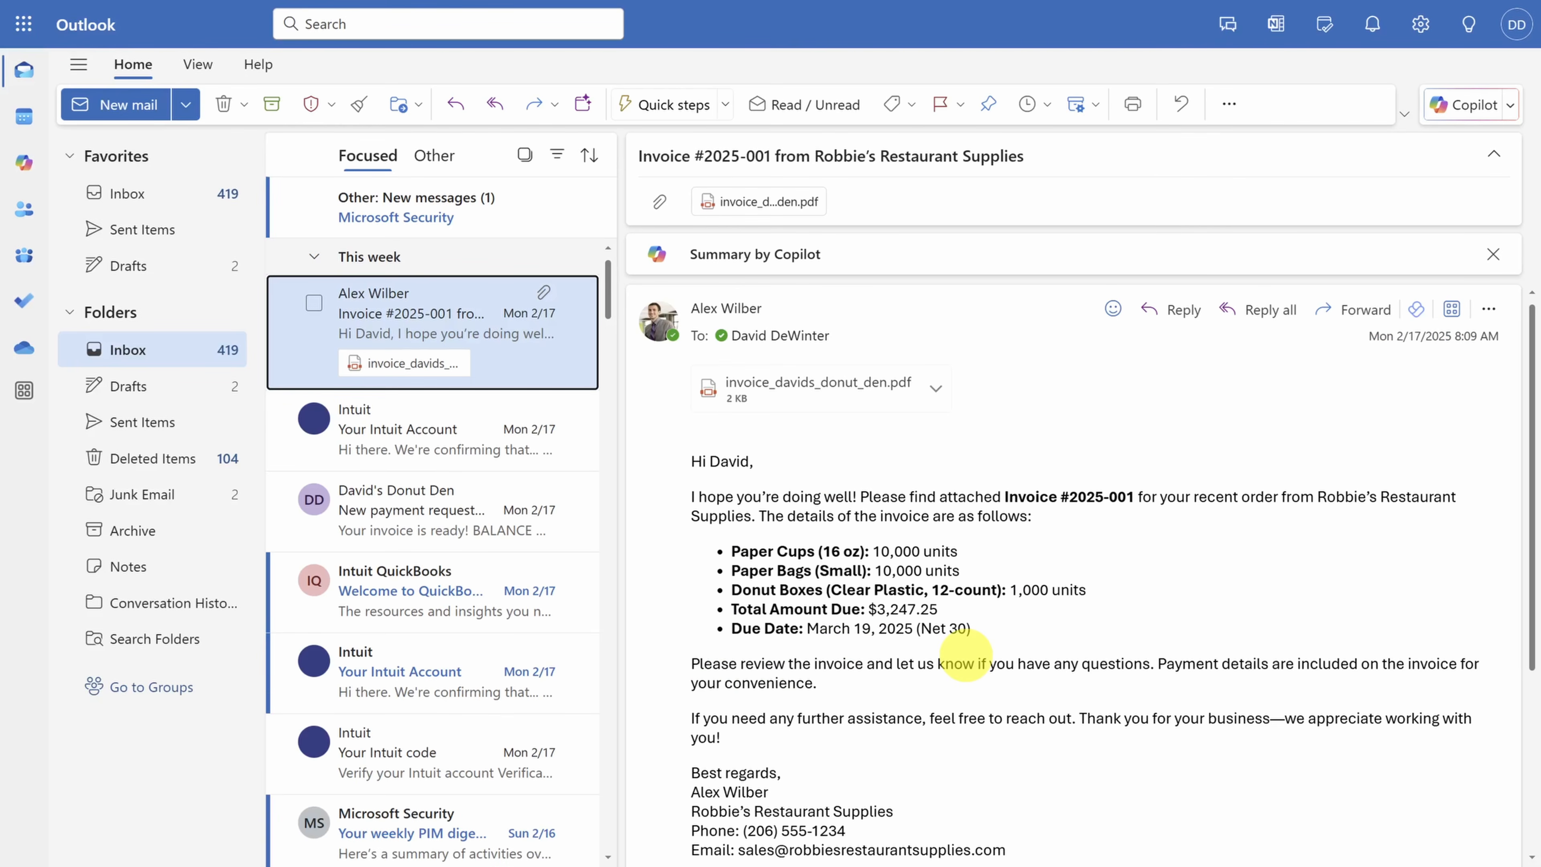
# Step: In Outlook, forward the Robbie's Restaurant Supplies invoice email with its PDF attachment to the copied Intuit Assist address
pyautogui.moveTo(1315, 496); pyautogui.dragTo(752, 519)
pyautogui.scroll(-1, 716, 546)
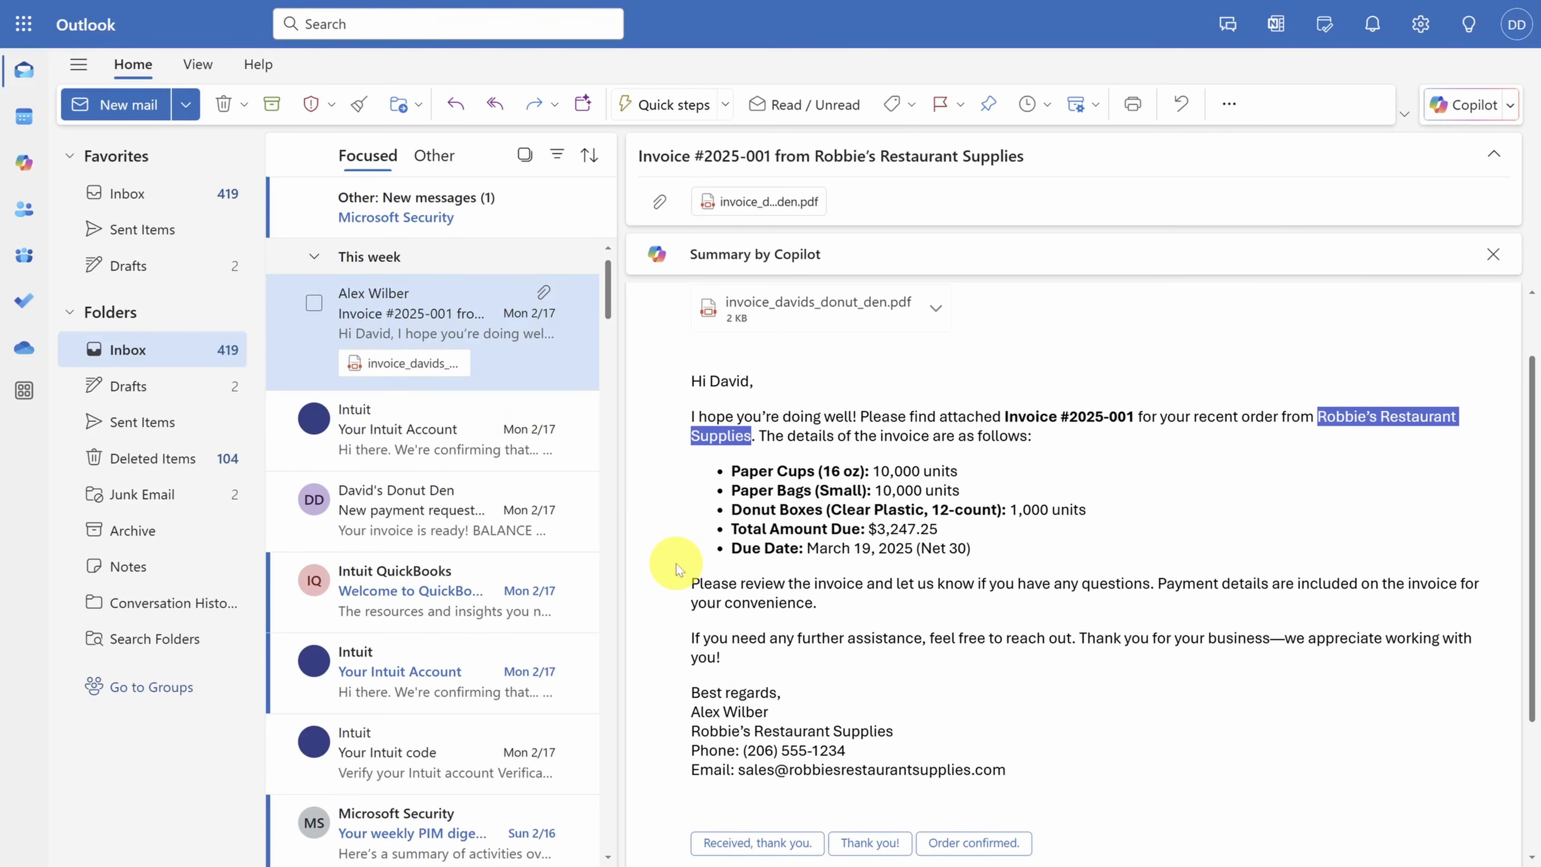
pyautogui.scroll(1, 679, 569)
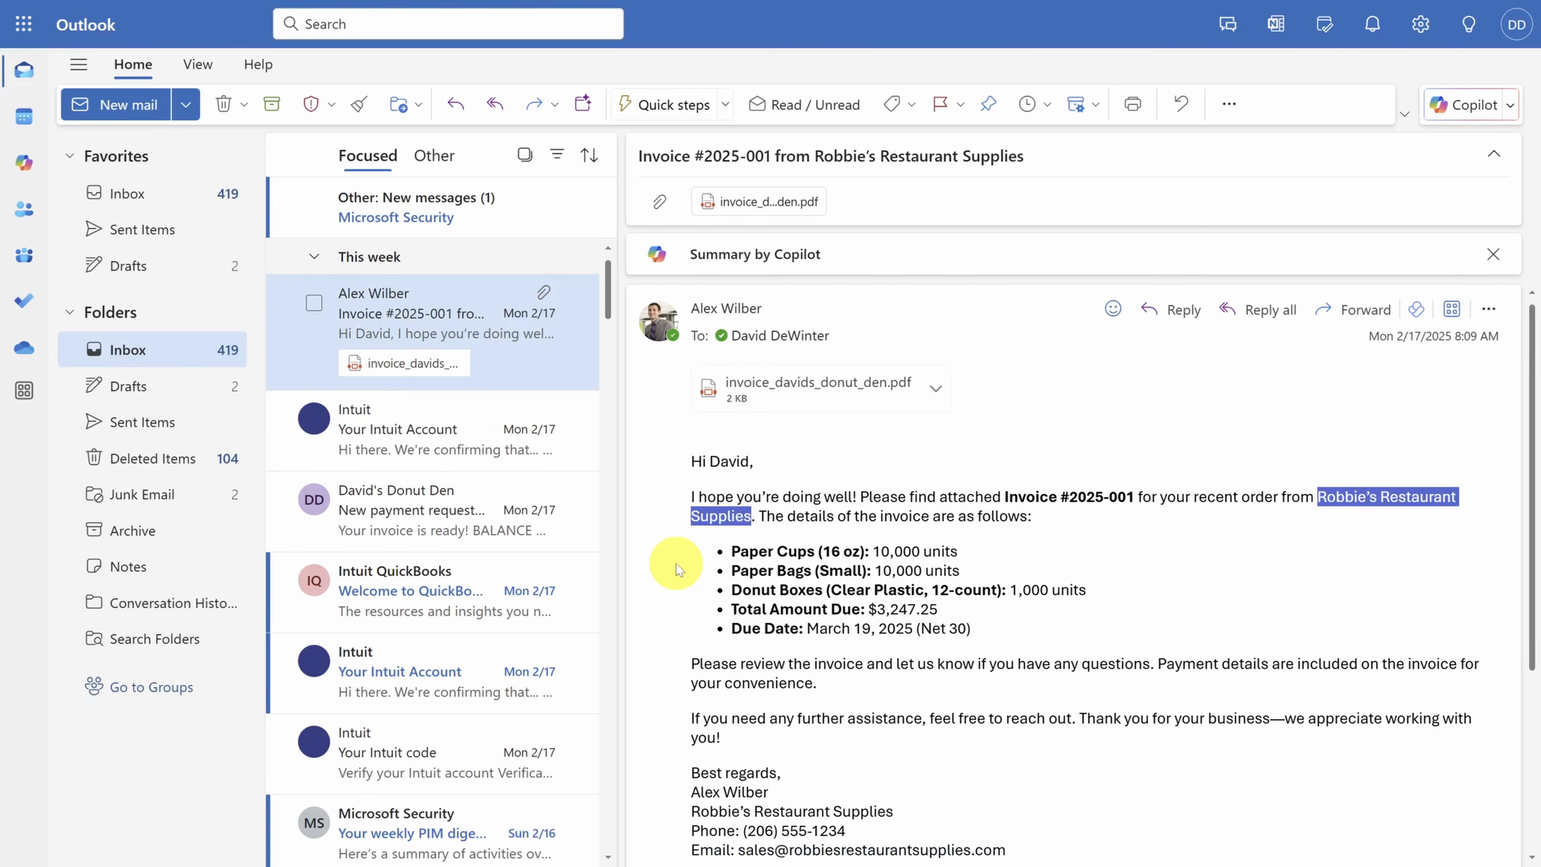
pyautogui.click(1349, 309)
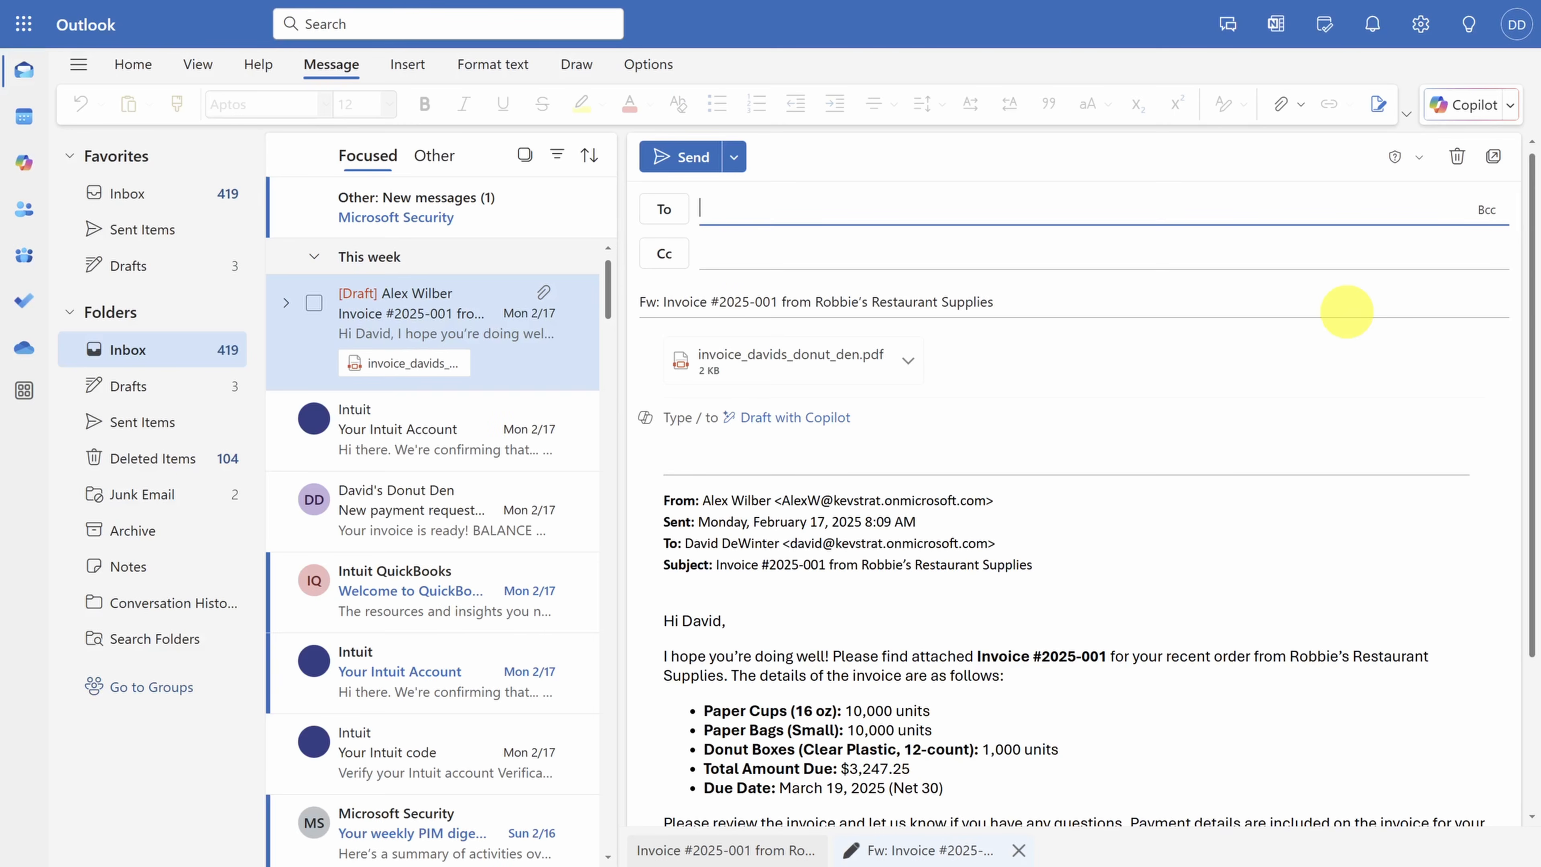
pyautogui.hotkey('ctrl', 'v')
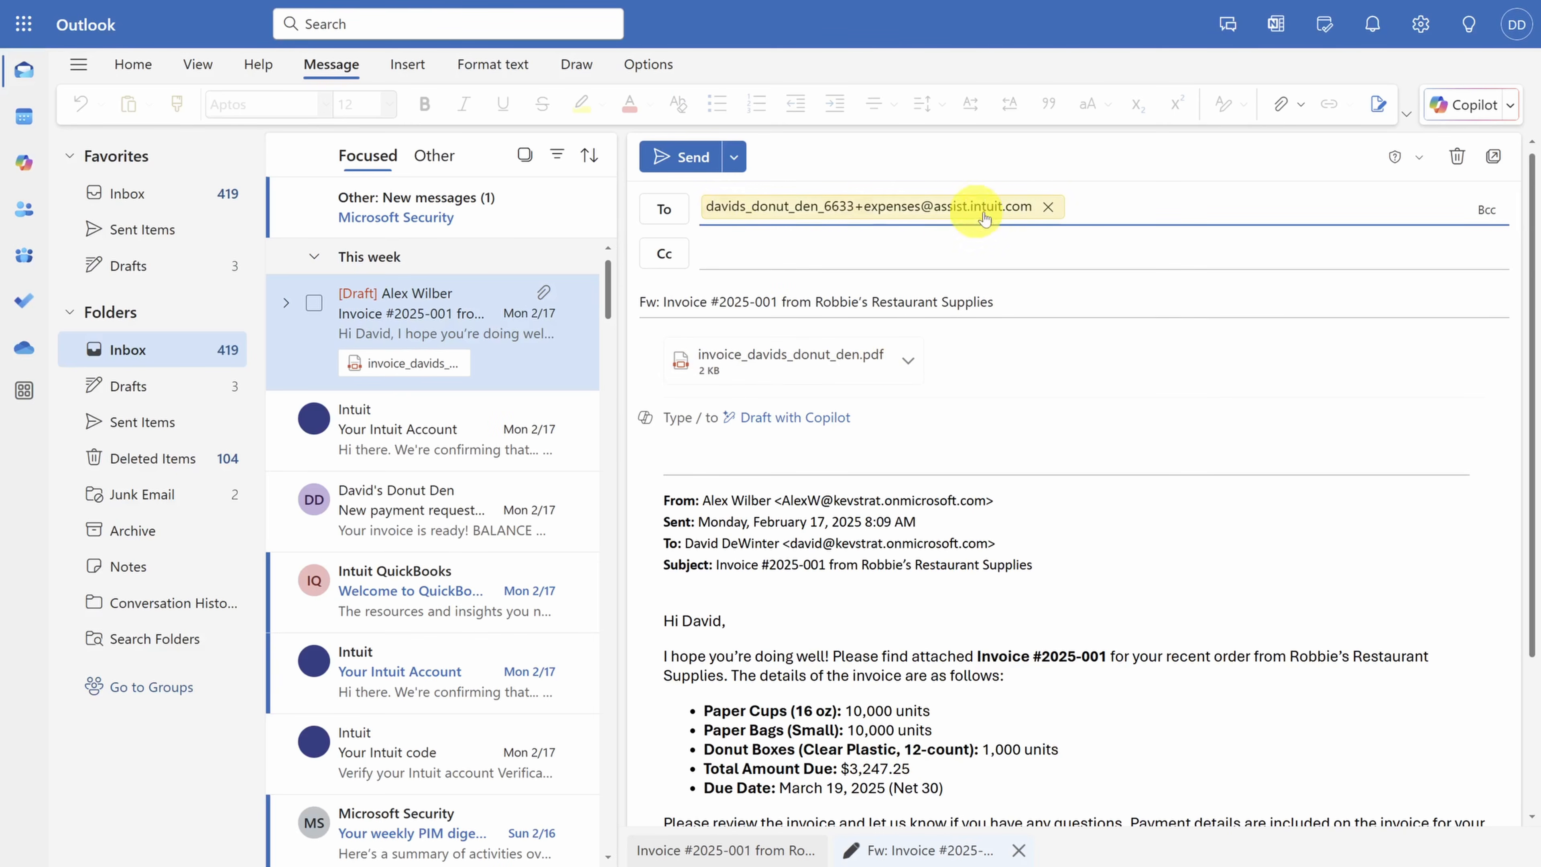
pyautogui.click(674, 193)
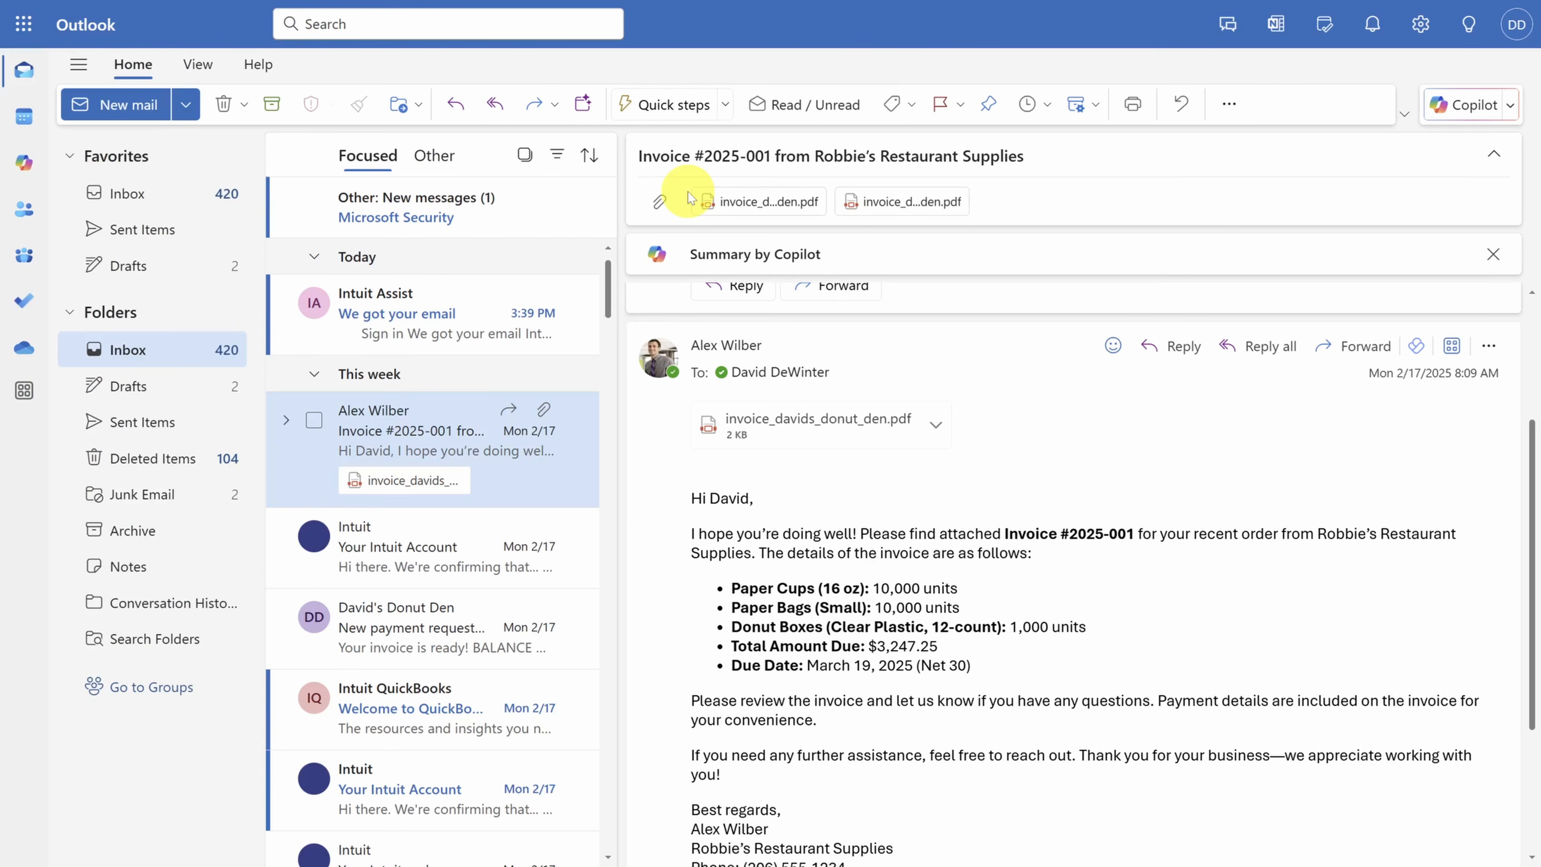
# Step: Check the Intuit Assist reply, return to the QuickBooks Bills page, and open the emailed bill awaiting review
pyautogui.click(426, 314)
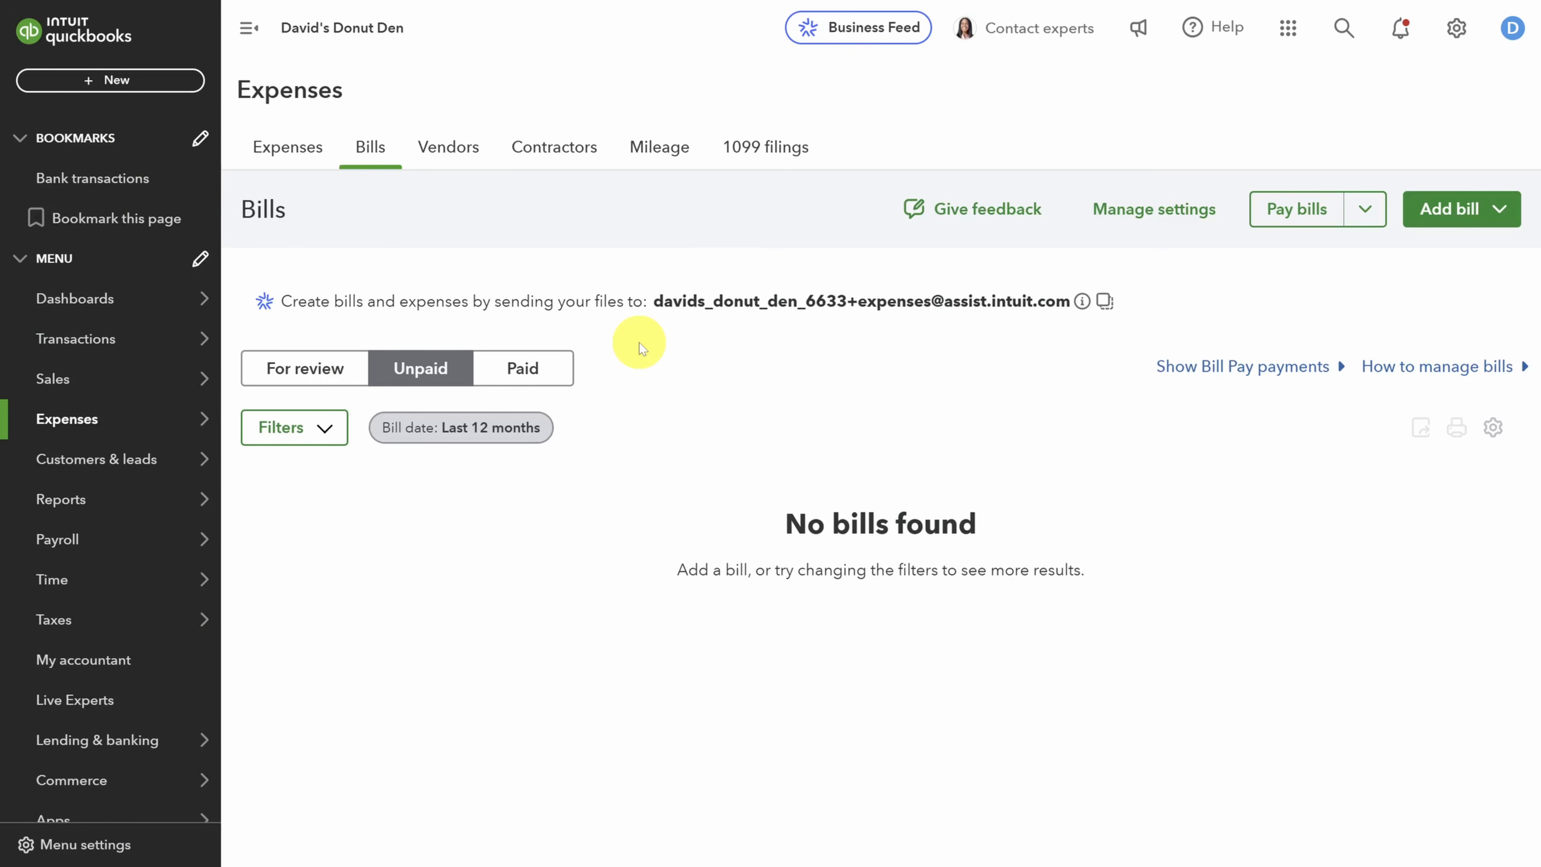
pyautogui.click(312, 371)
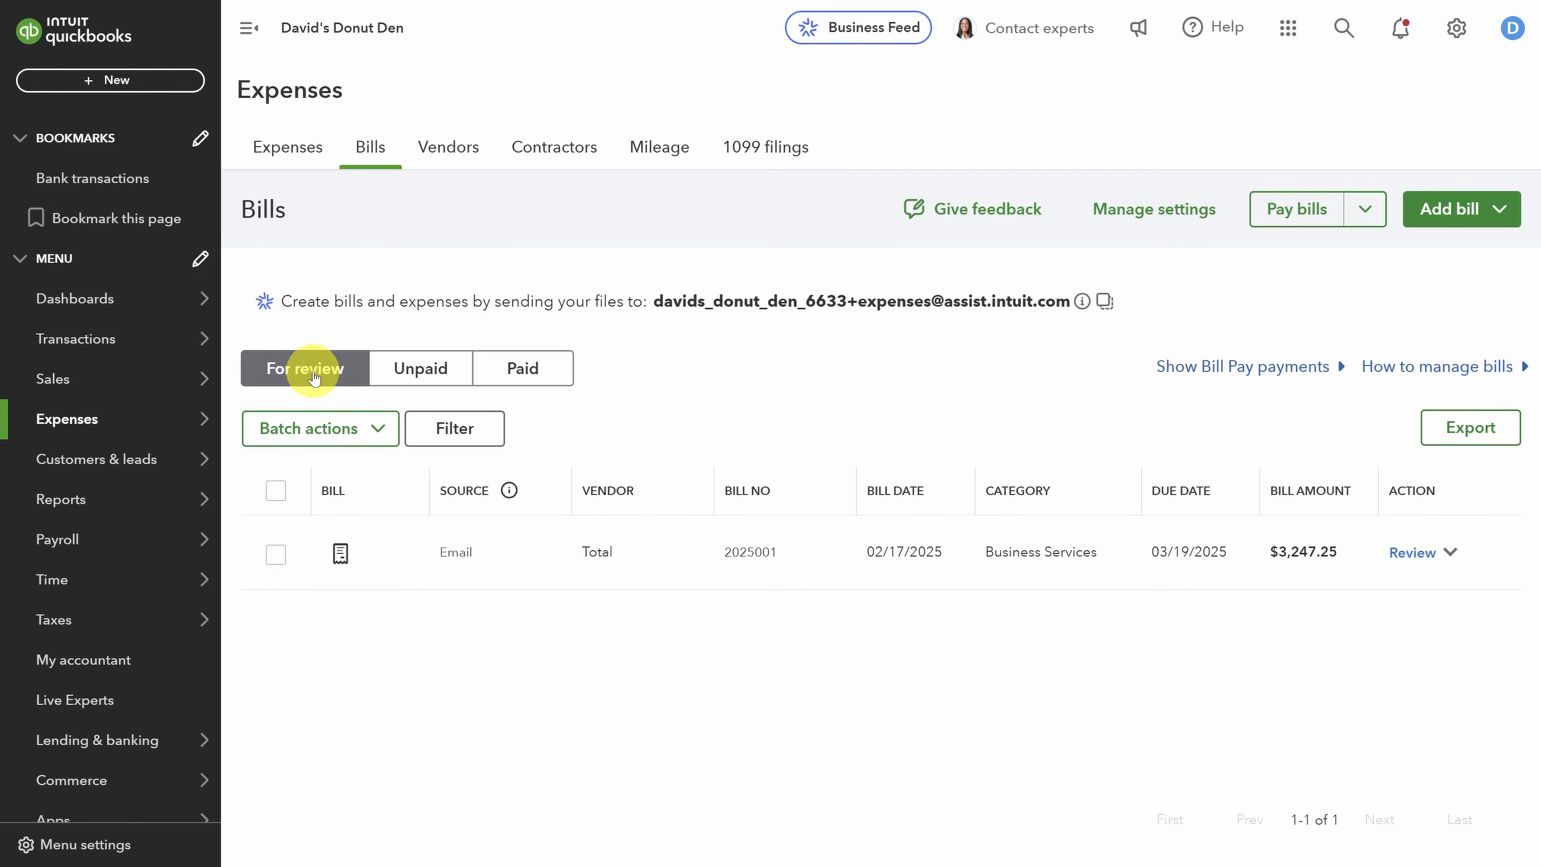
pyautogui.click(1408, 555)
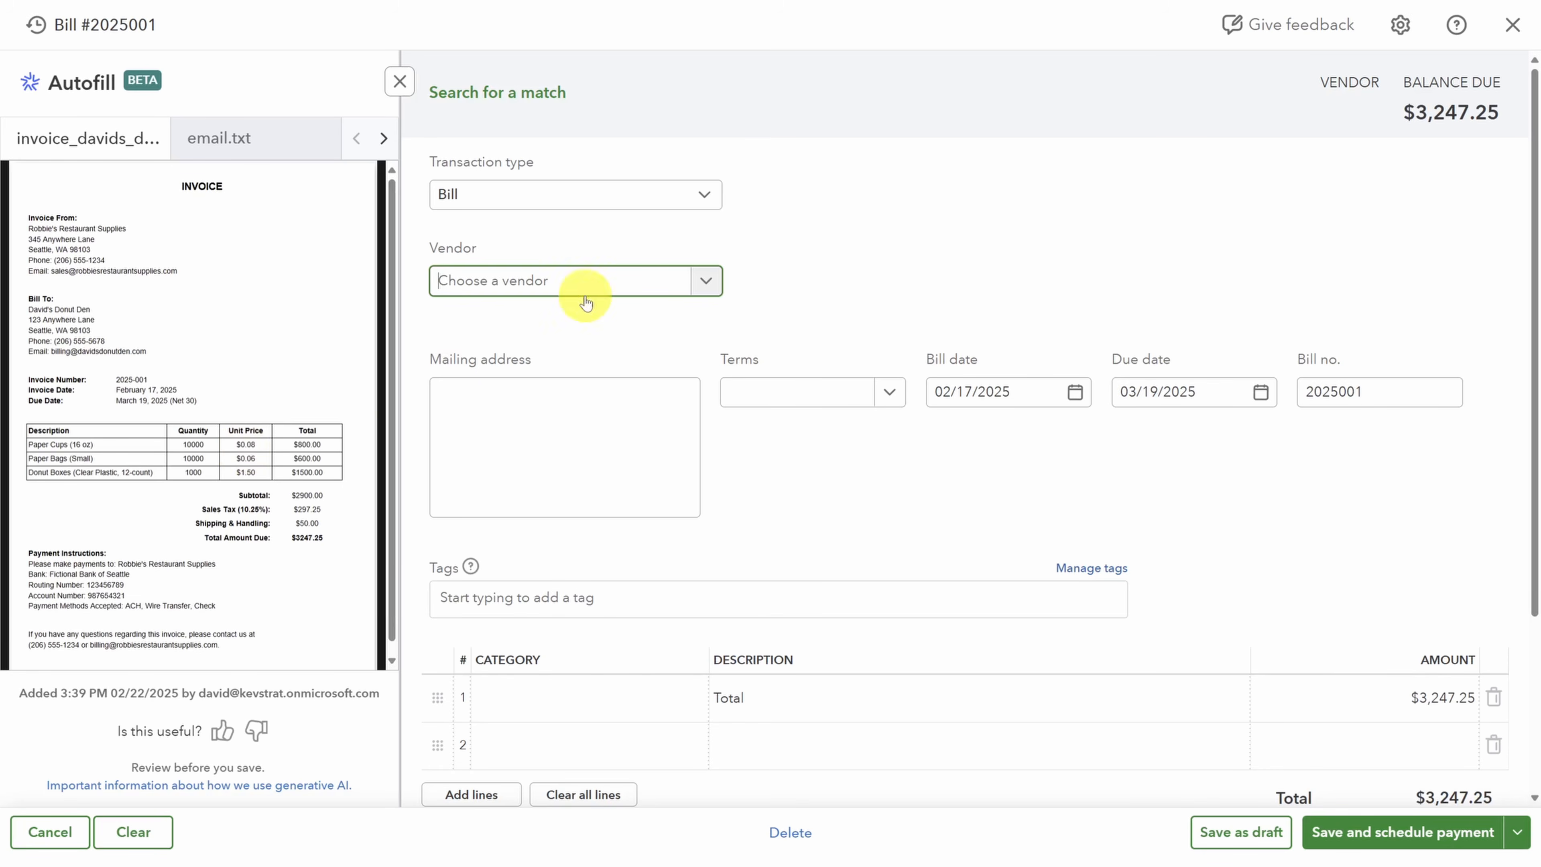
# Step: Start a new vendor for the bill and set its company name to Robbie's Restaurant Supplies
pyautogui.click(709, 279)
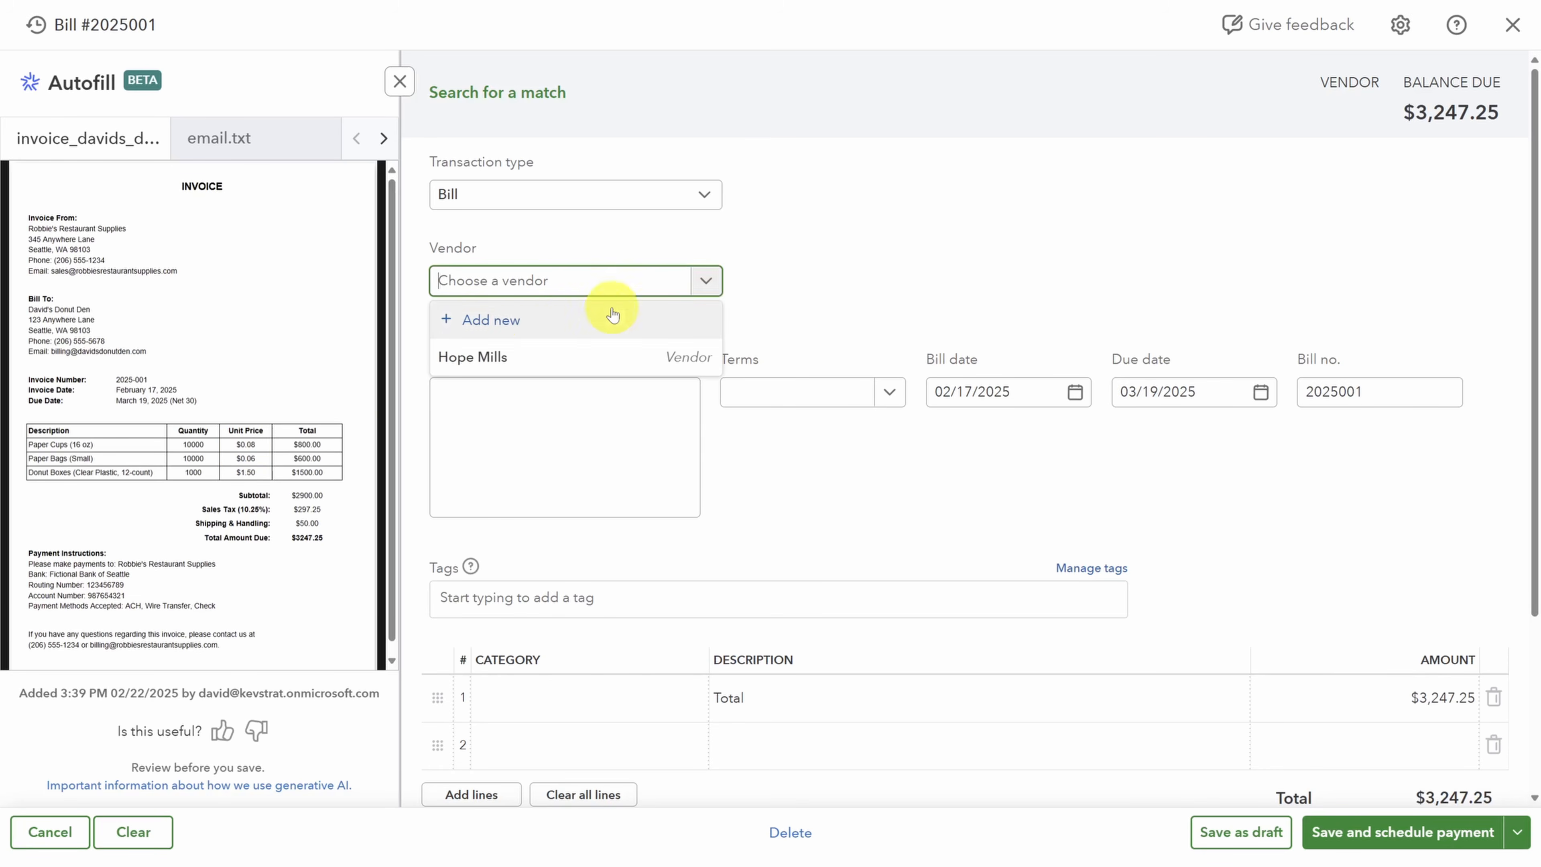
pyautogui.click(545, 330)
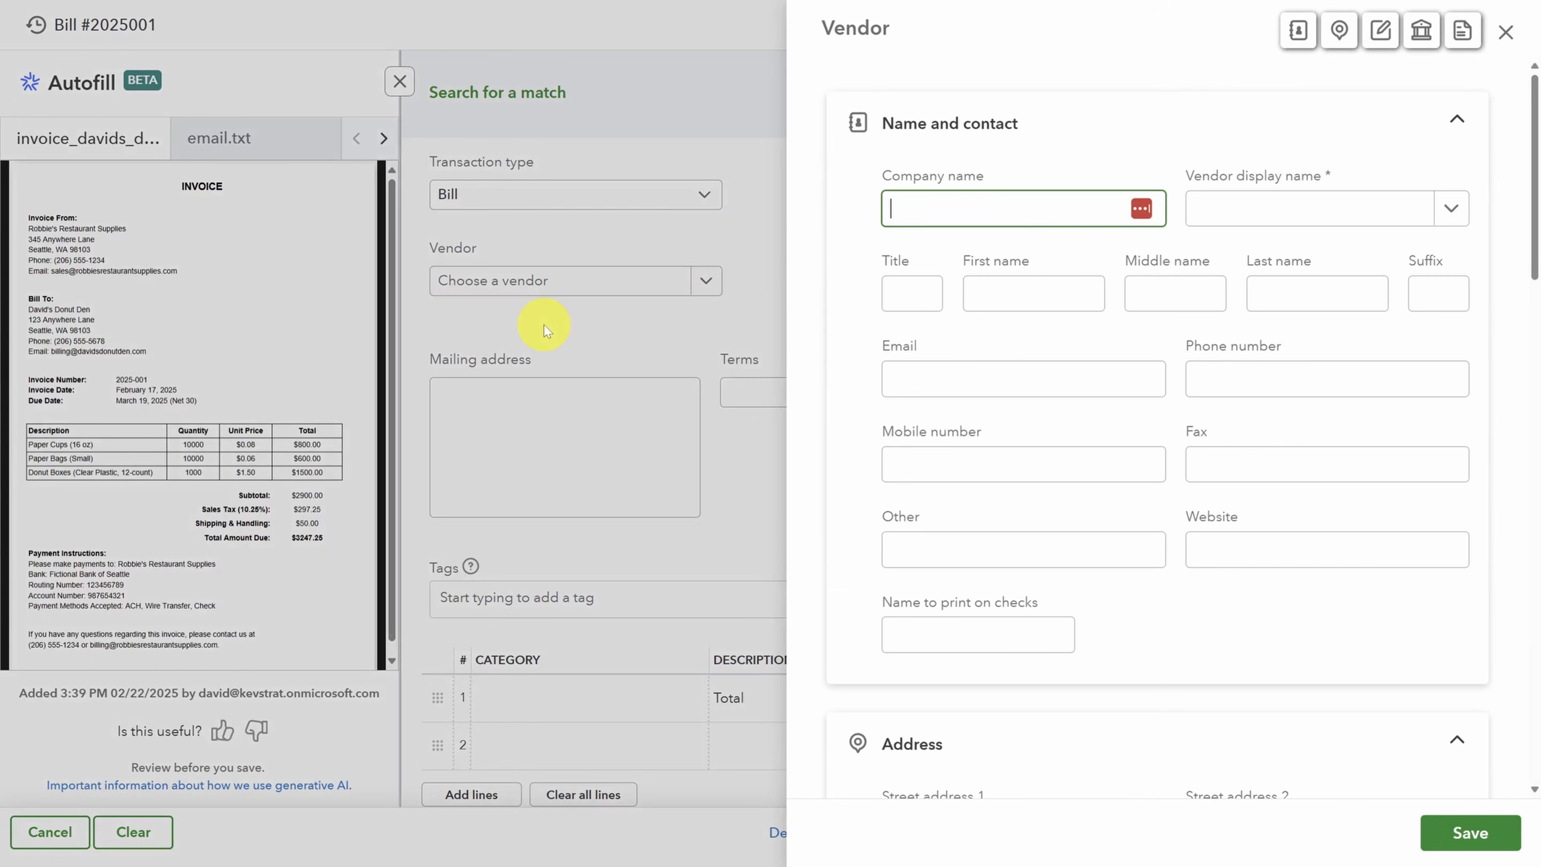
pyautogui.scroll(-15, 992, 445)
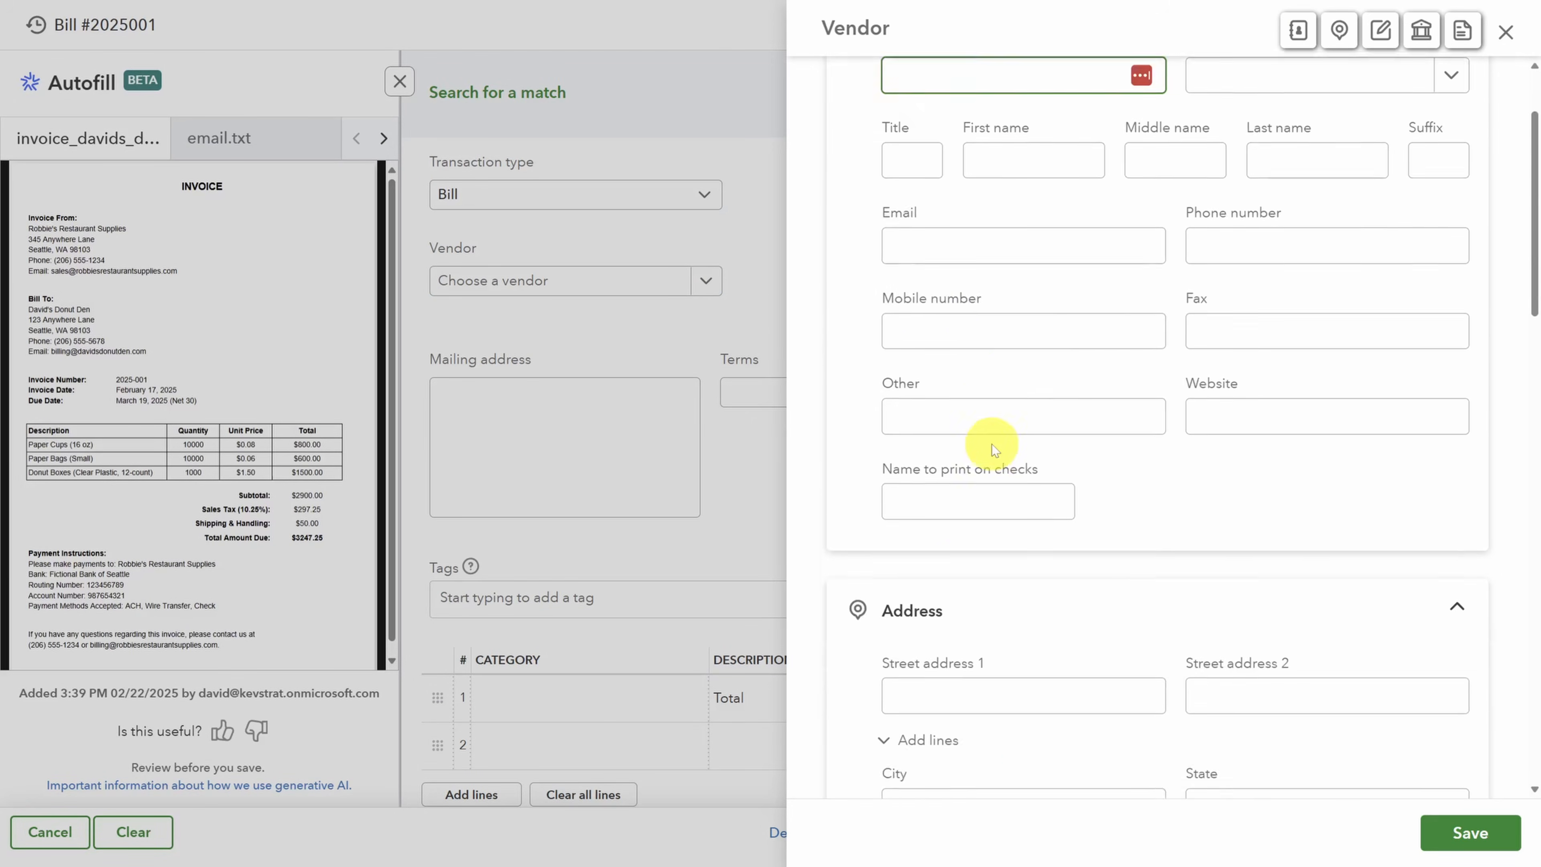
pyautogui.scroll(-6, 858, 427)
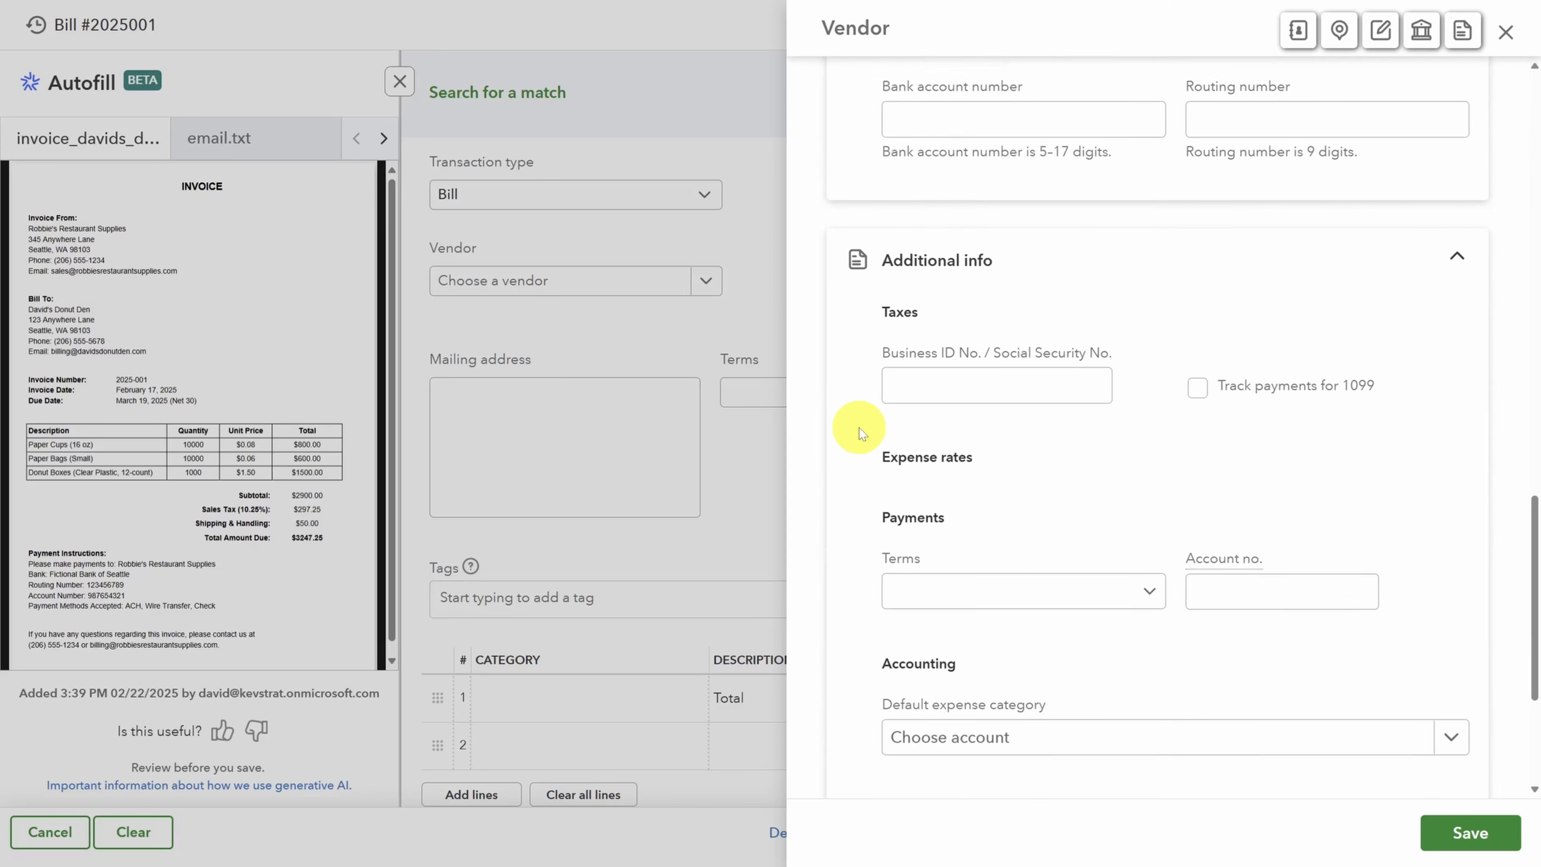
pyautogui.scroll(20, 860, 435)
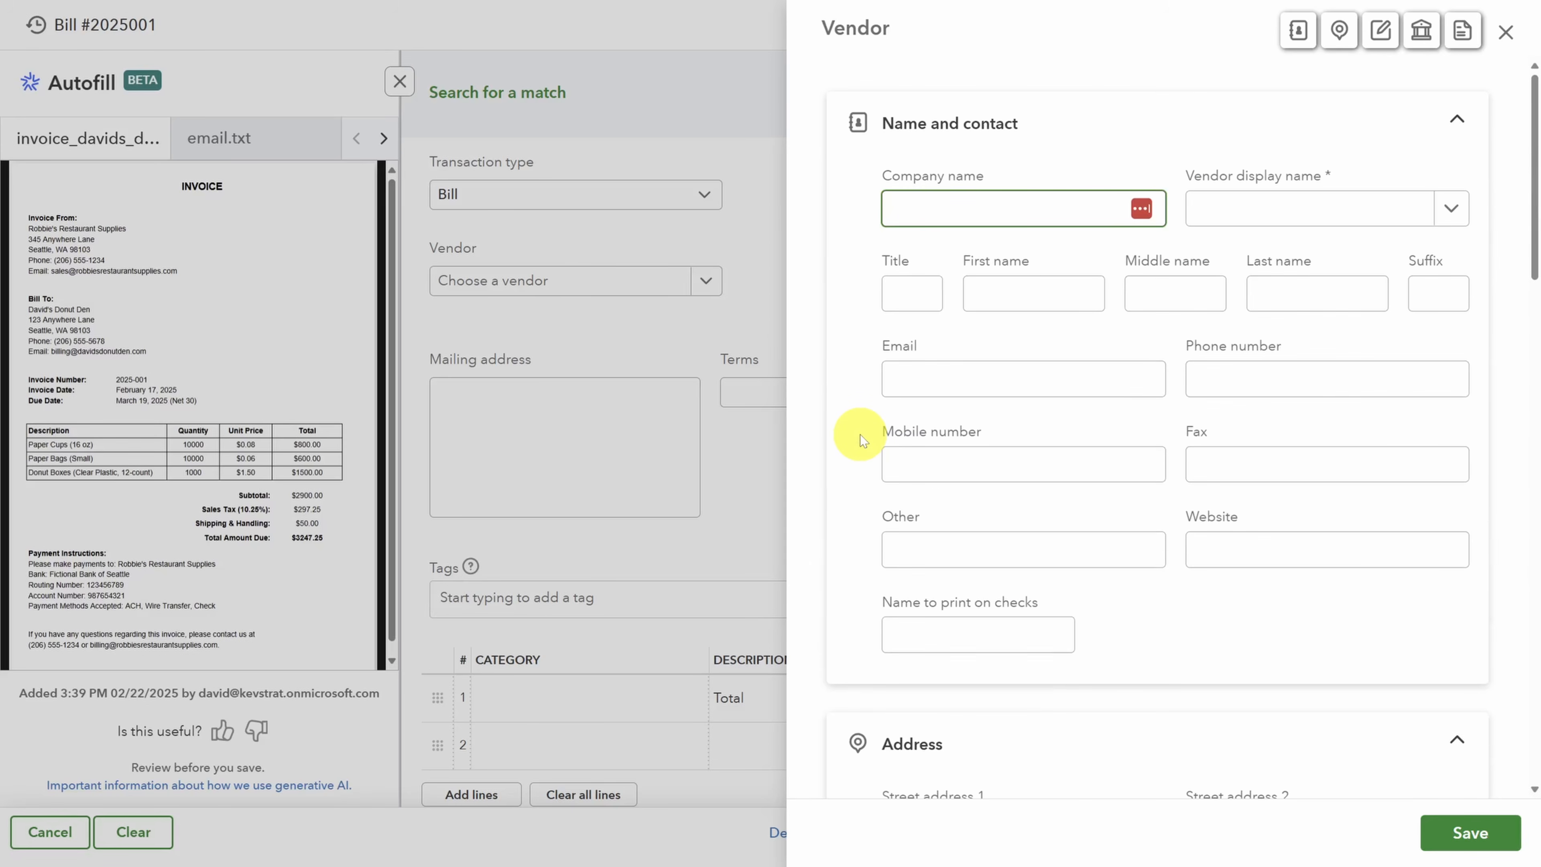
pyautogui.hotkey('ctrl', 'v')
pyautogui.click(860, 435)
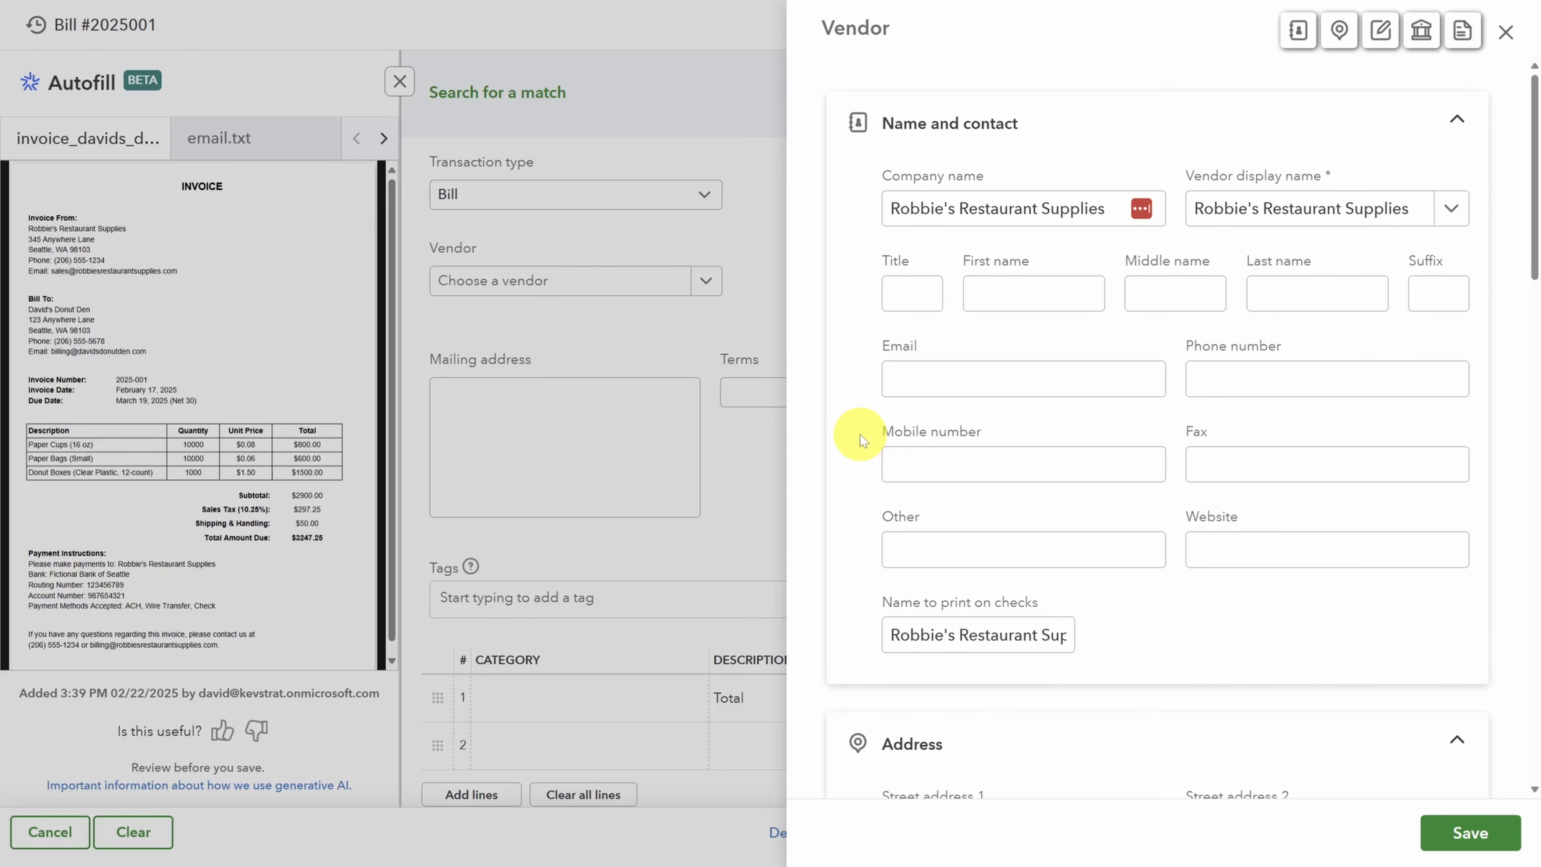
# Step: Examine the new vendor form's contact, address, notes and Bill Pay ACH fields for bank account and routing numbers
pyautogui.scroll(-3, 860, 434)
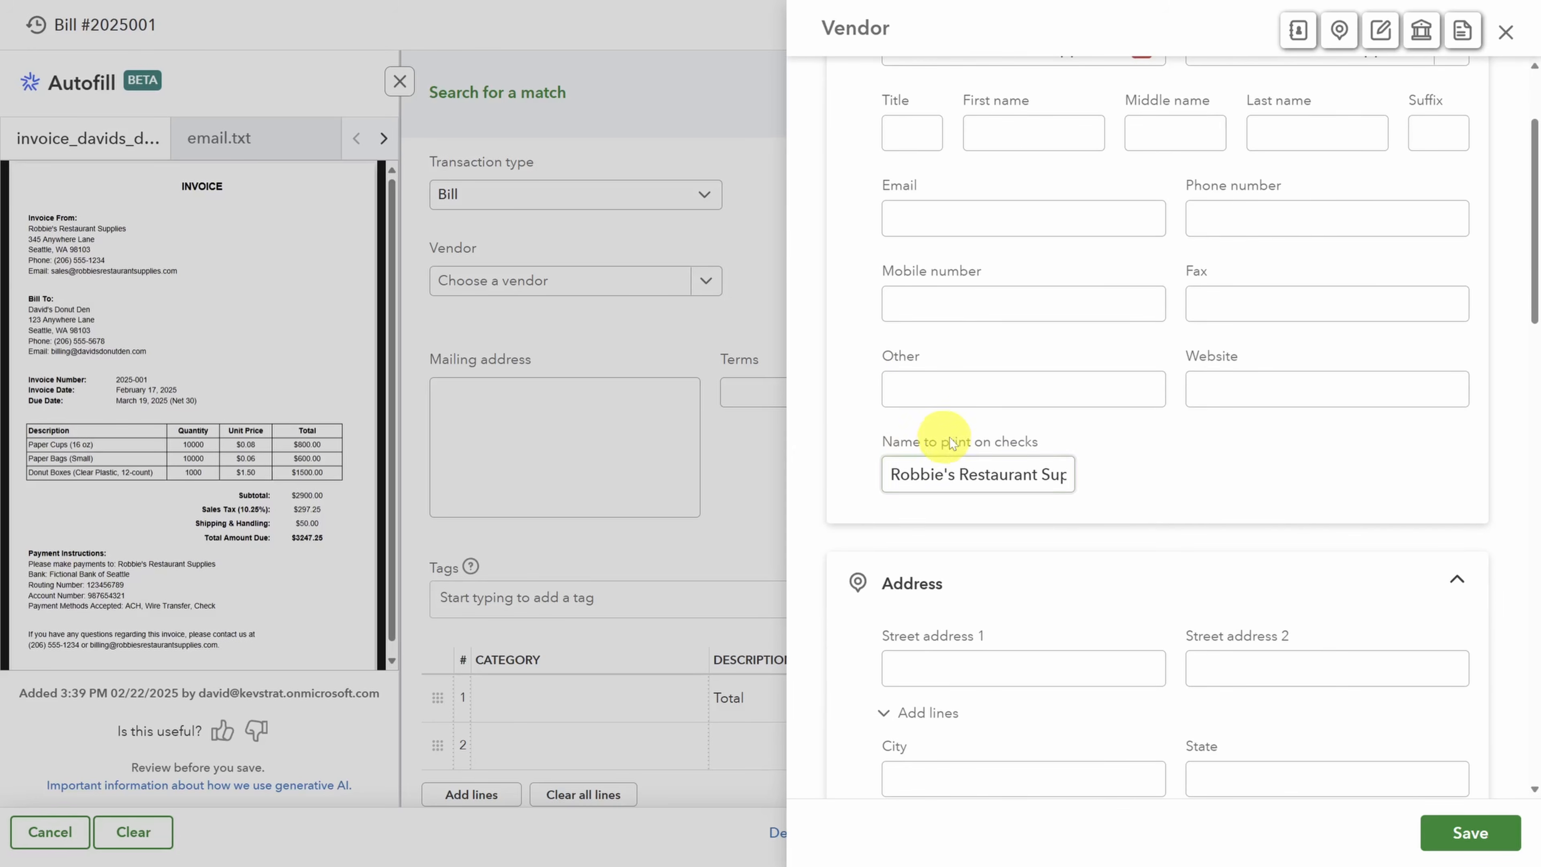
pyautogui.scroll(-2, 1015, 550)
pyautogui.scroll(-1, 855, 514)
pyautogui.scroll(-12, 853, 511)
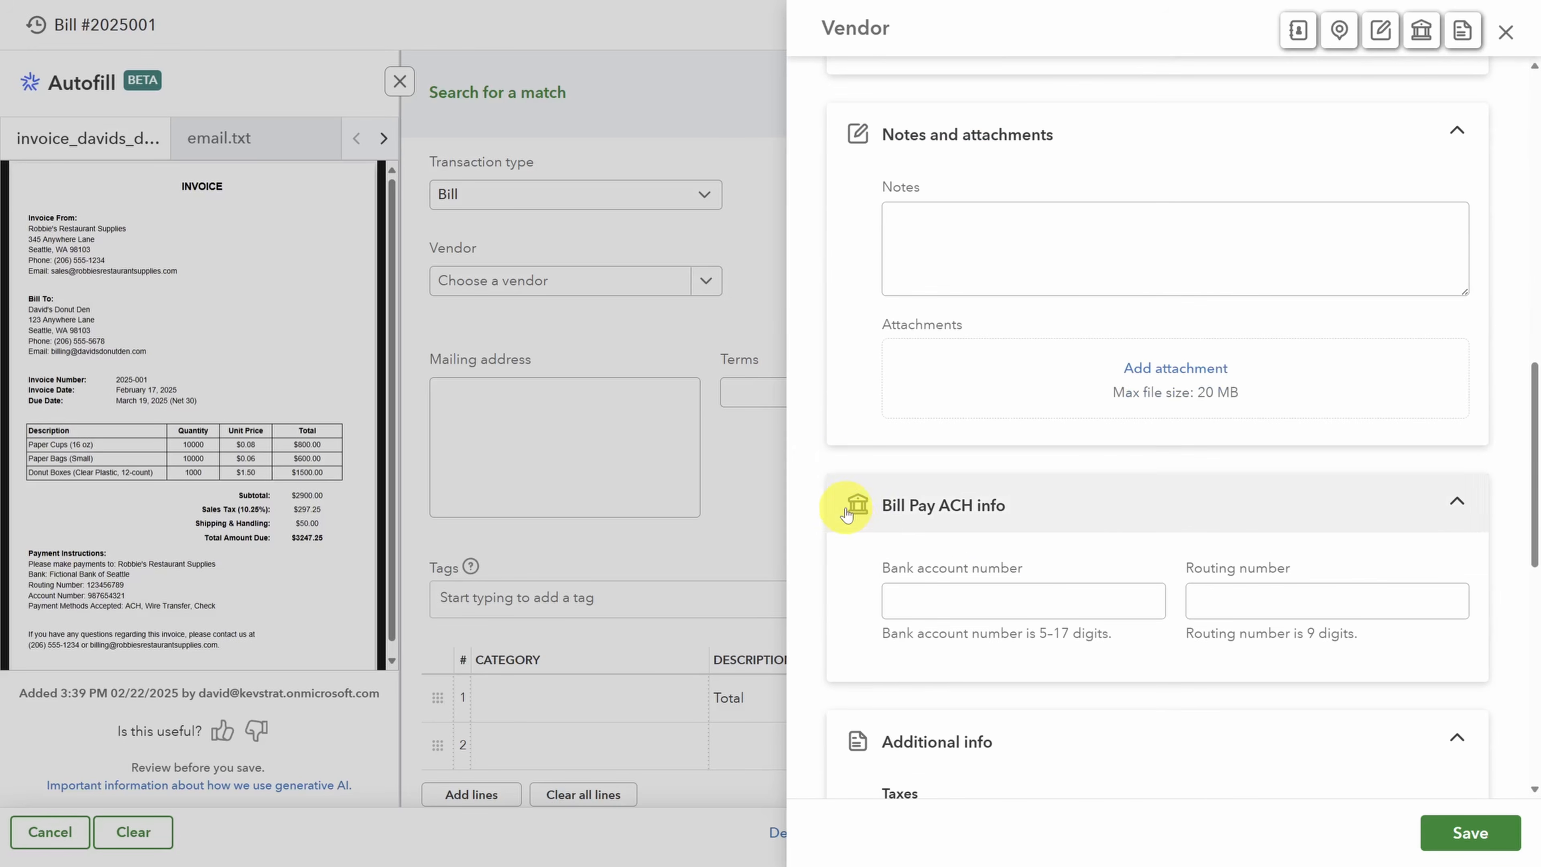
pyautogui.scroll(-7, 847, 513)
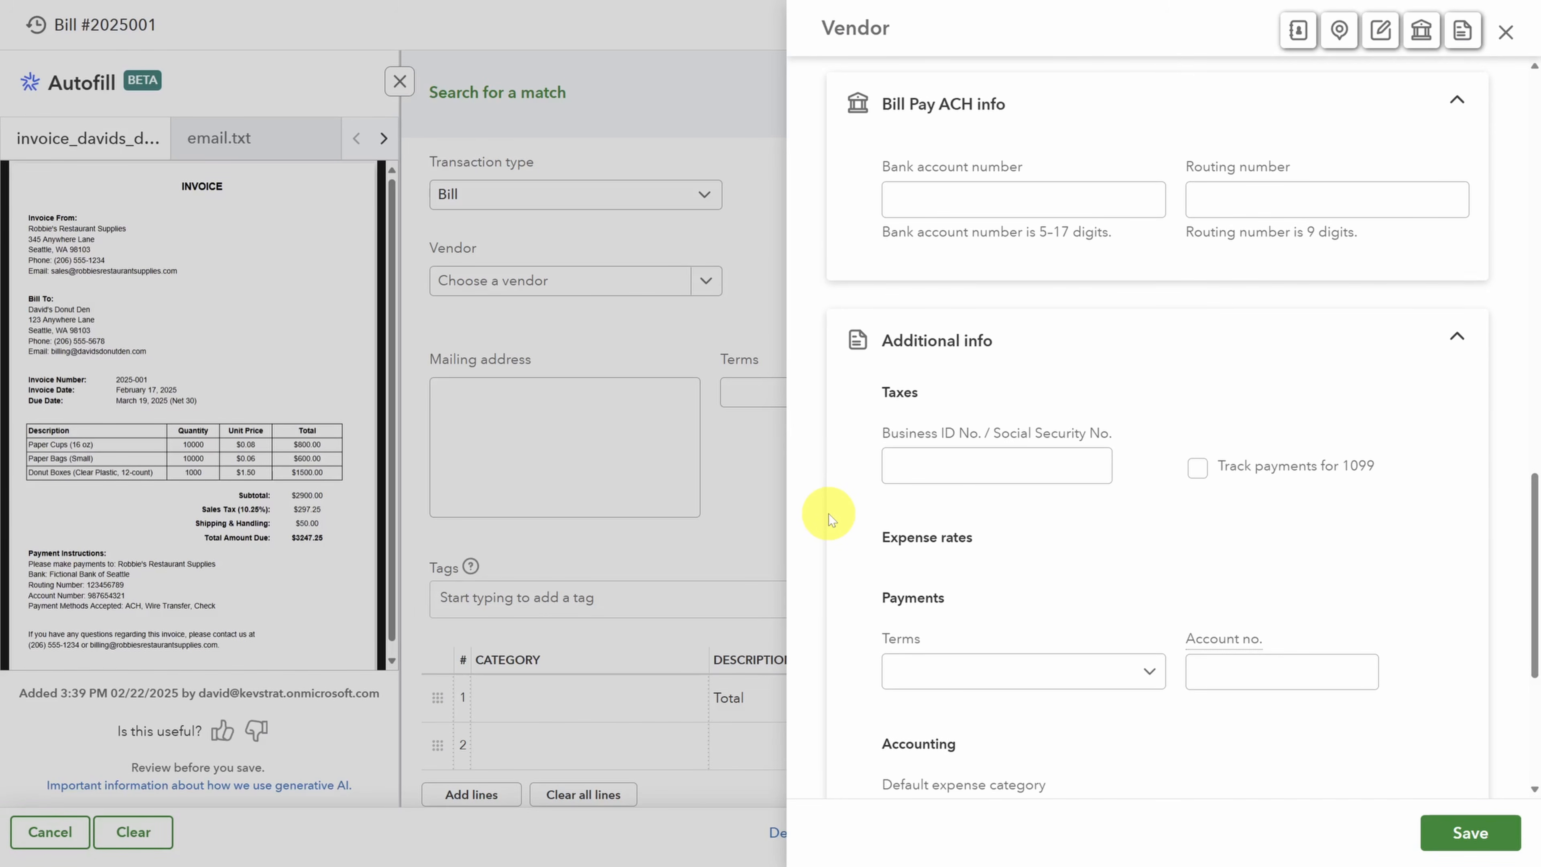
pyautogui.click(901, 192)
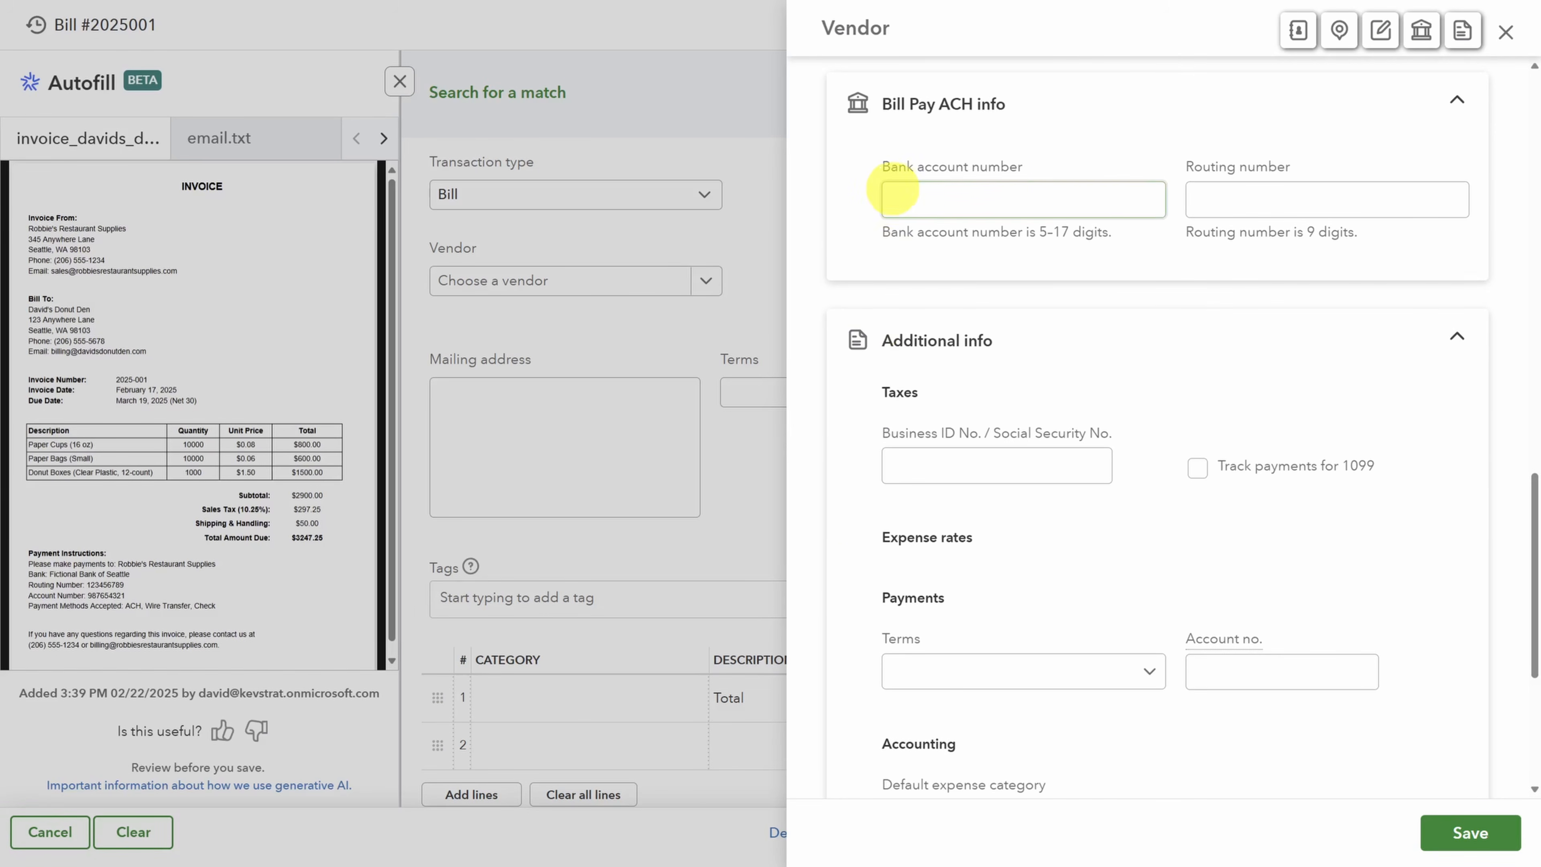
pyautogui.click(1308, 193)
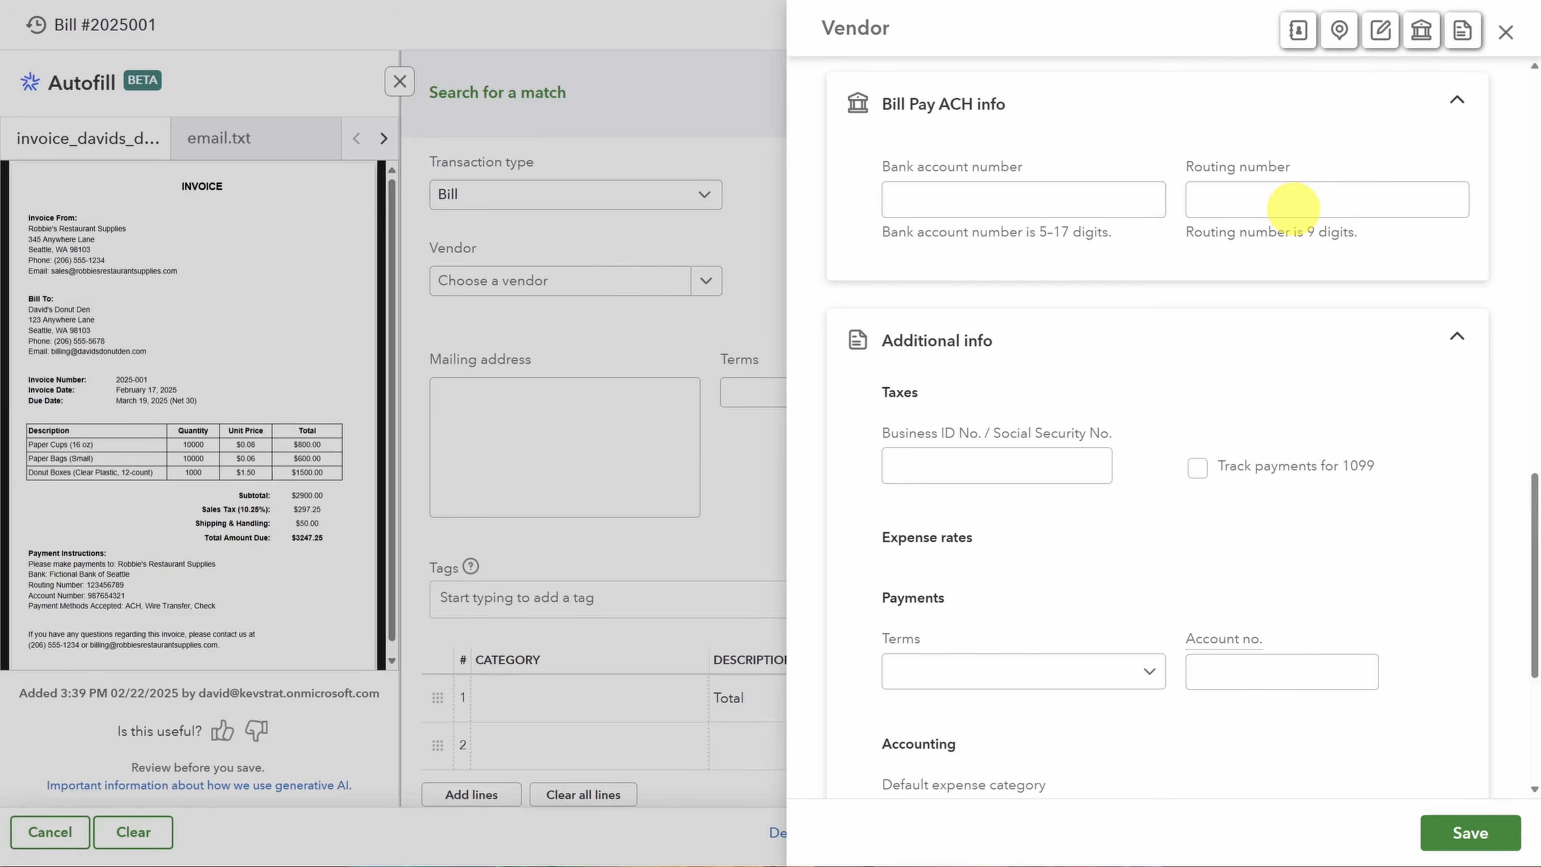
# Step: Examine the vendor's additional info, including the 1099 tracking option, payment terms choices and the explanation of the account number field
pyautogui.scroll(-3, 1156, 382)
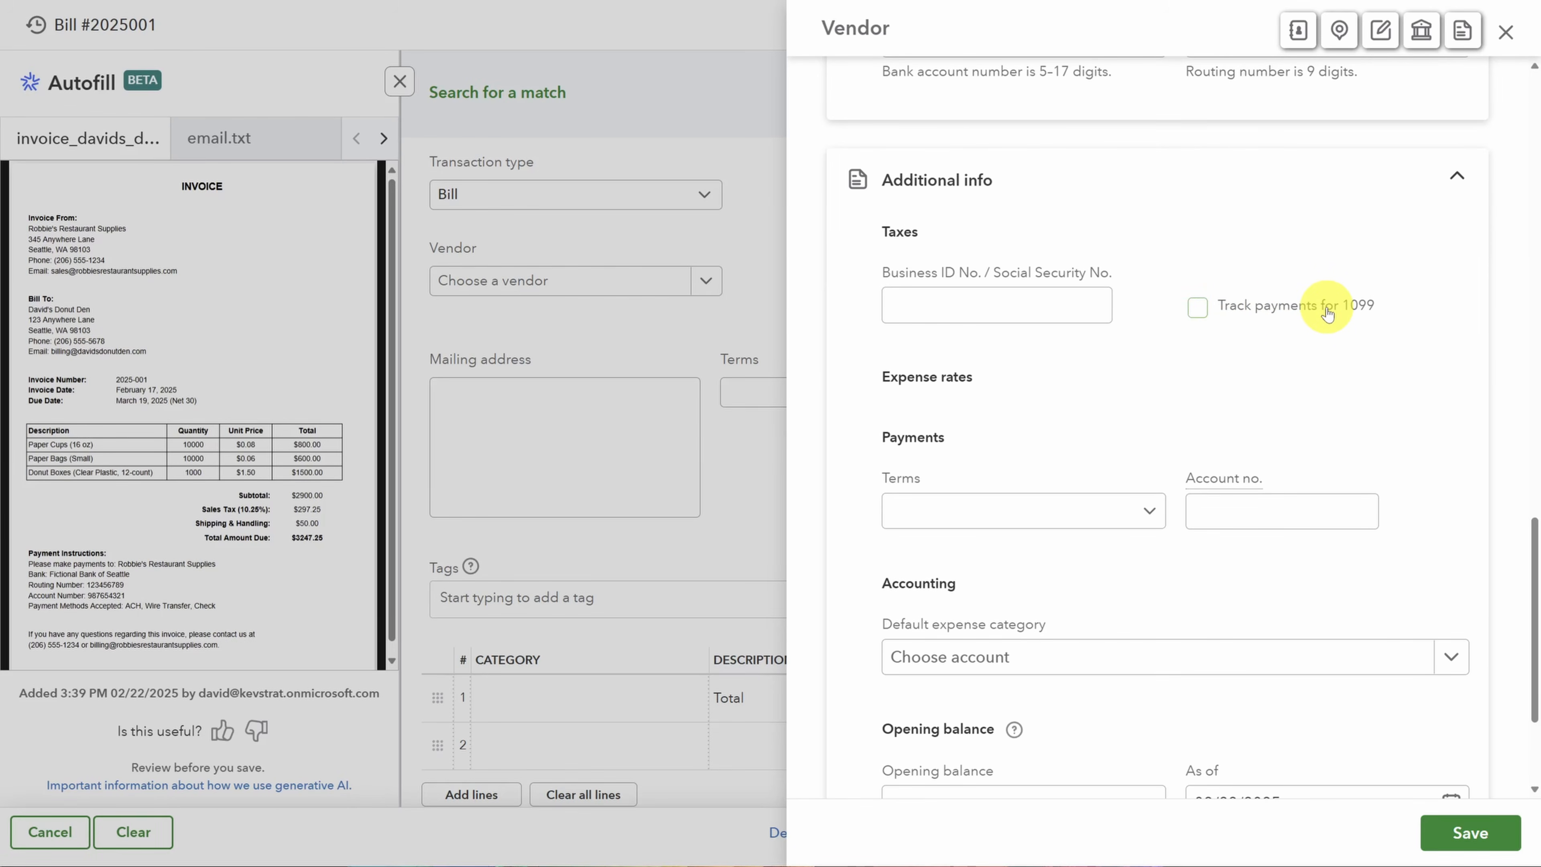
pyautogui.scroll(-4, 1326, 312)
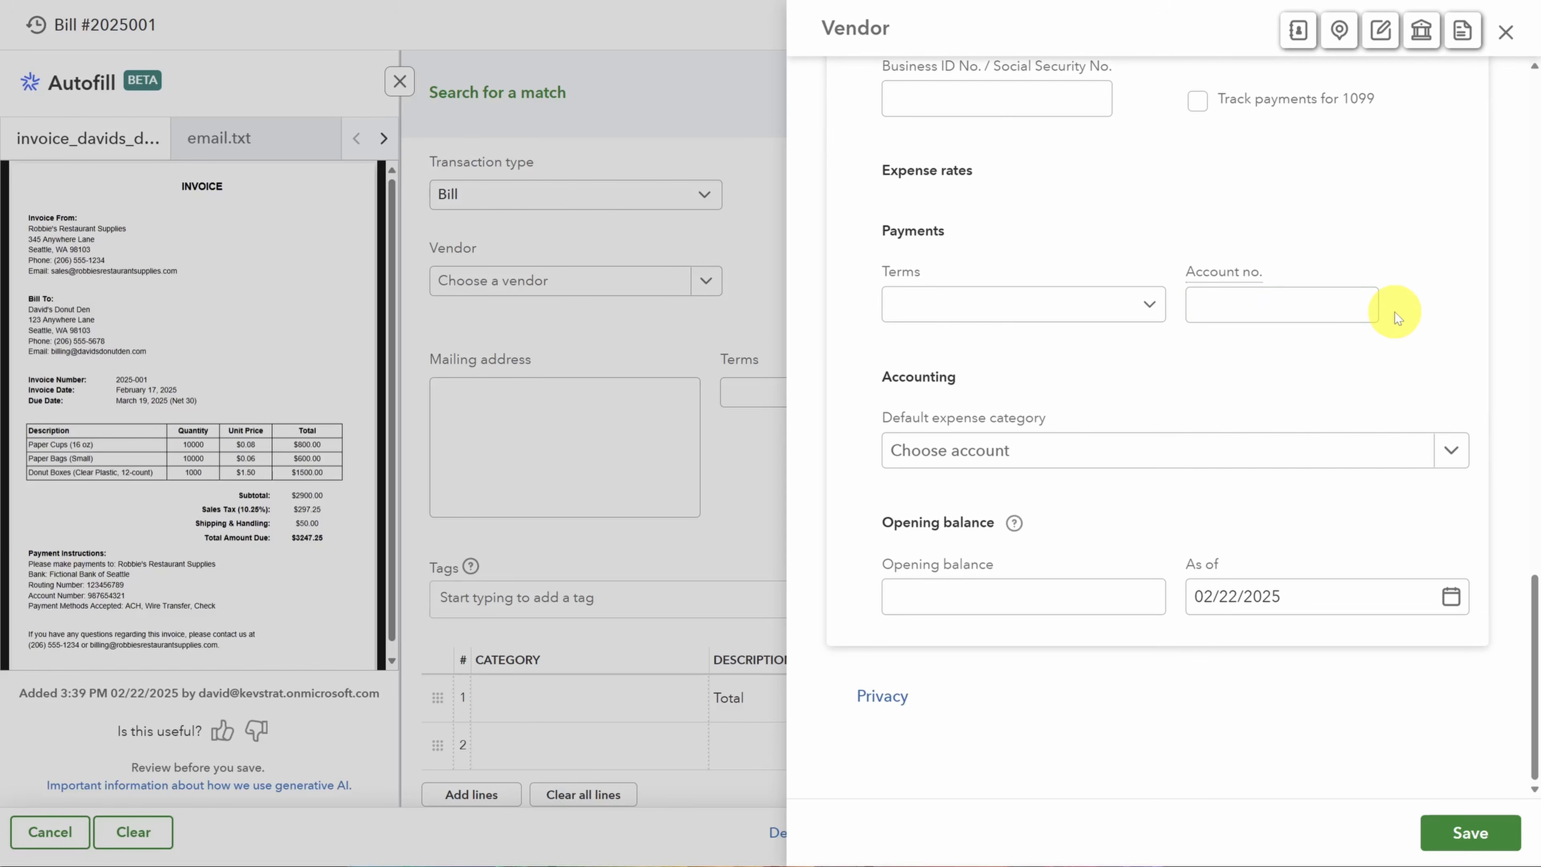
pyautogui.click(1146, 308)
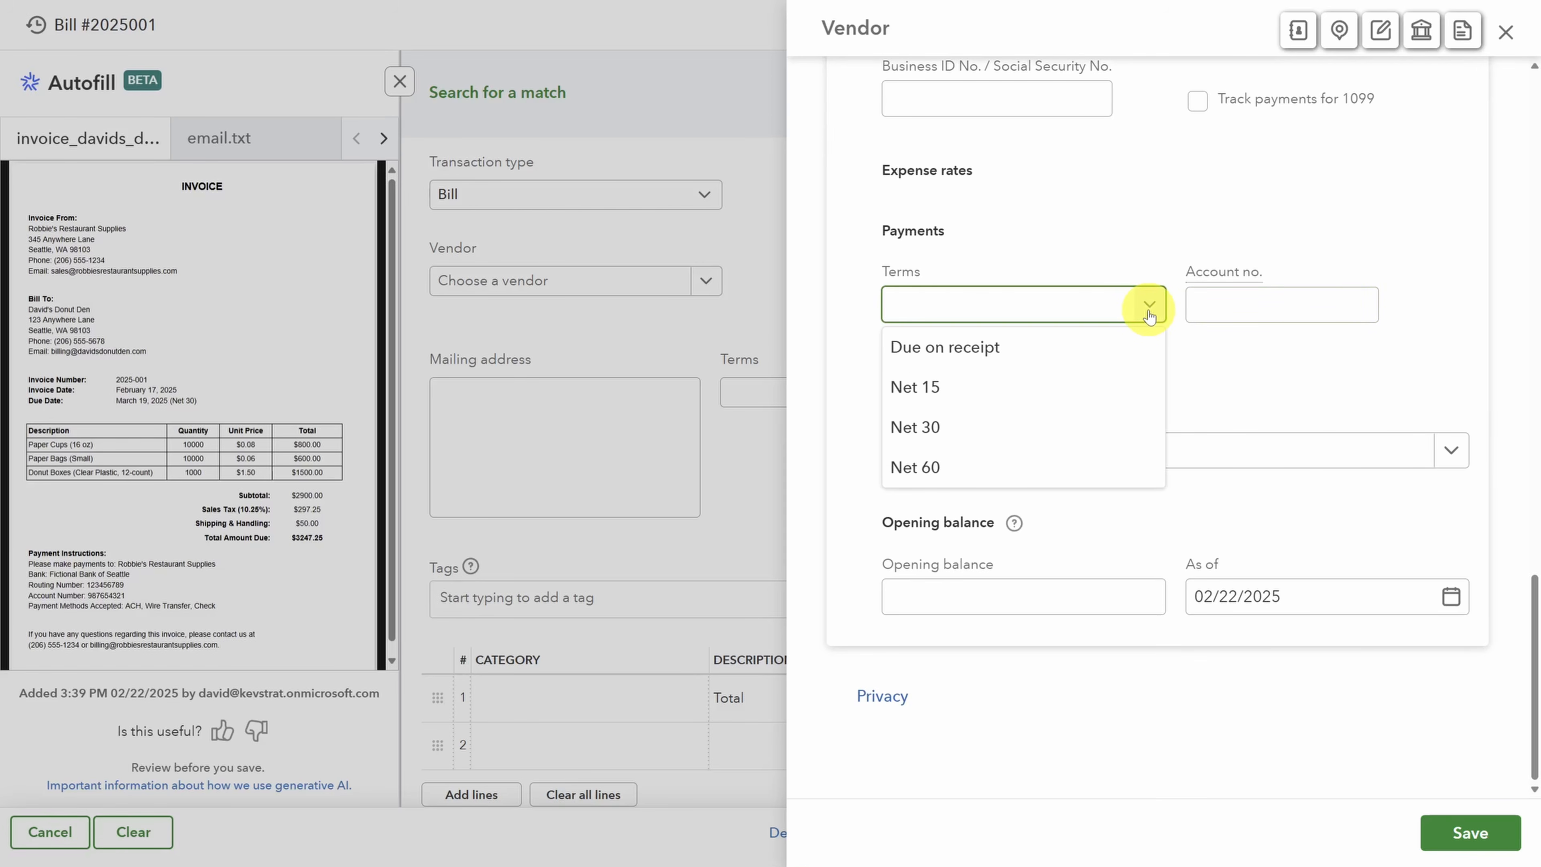
pyautogui.click(1149, 314)
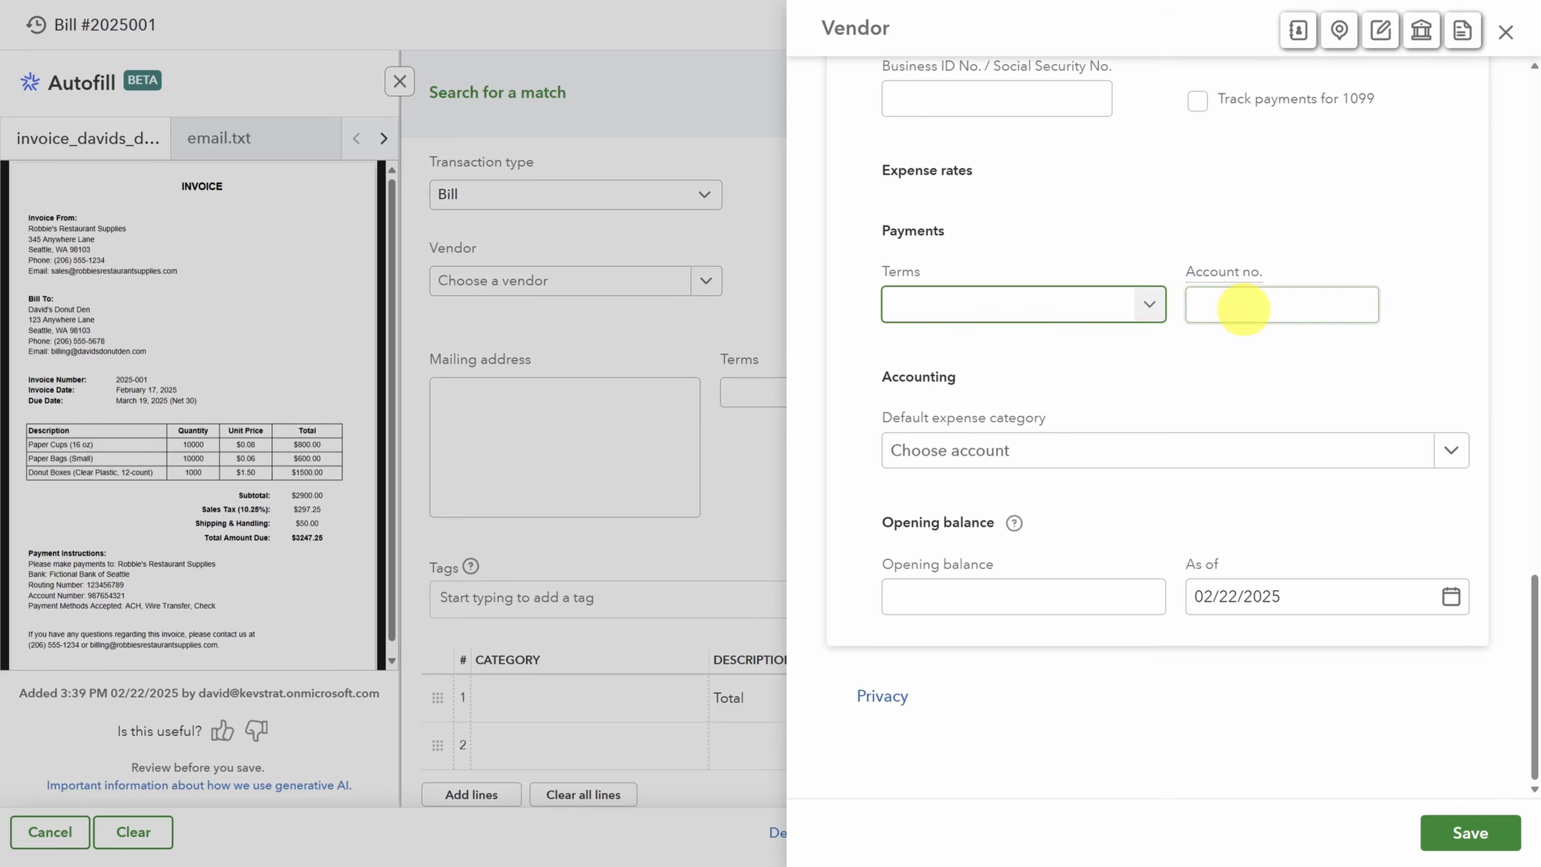
pyautogui.click(1298, 303)
pyautogui.click(1242, 278)
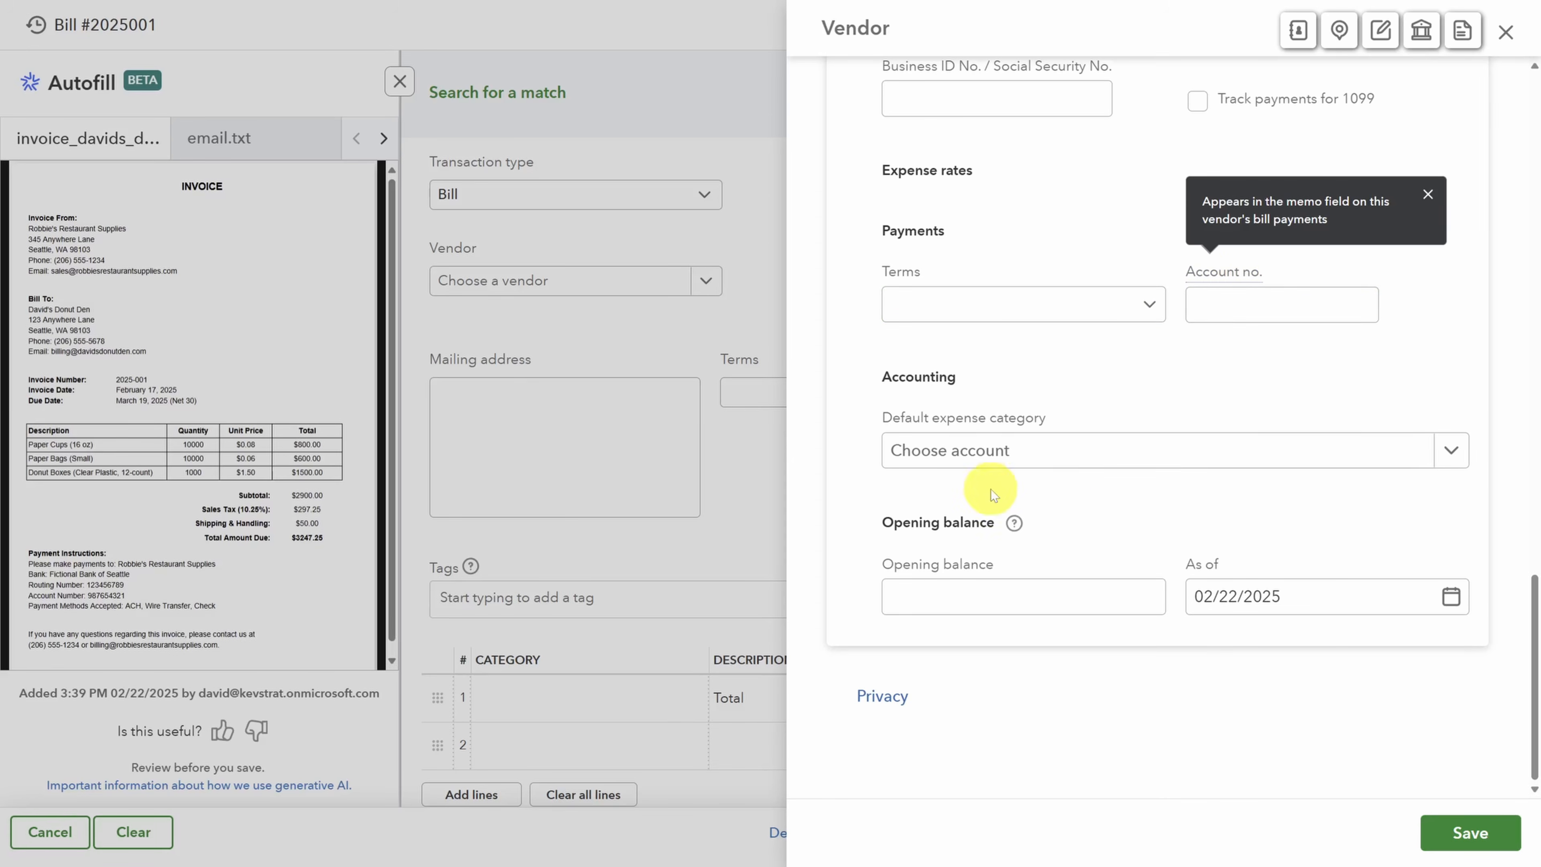
# Step: Check the vendor's opening balance field and default expense category choices, and save the new vendor
pyautogui.click(1046, 586)
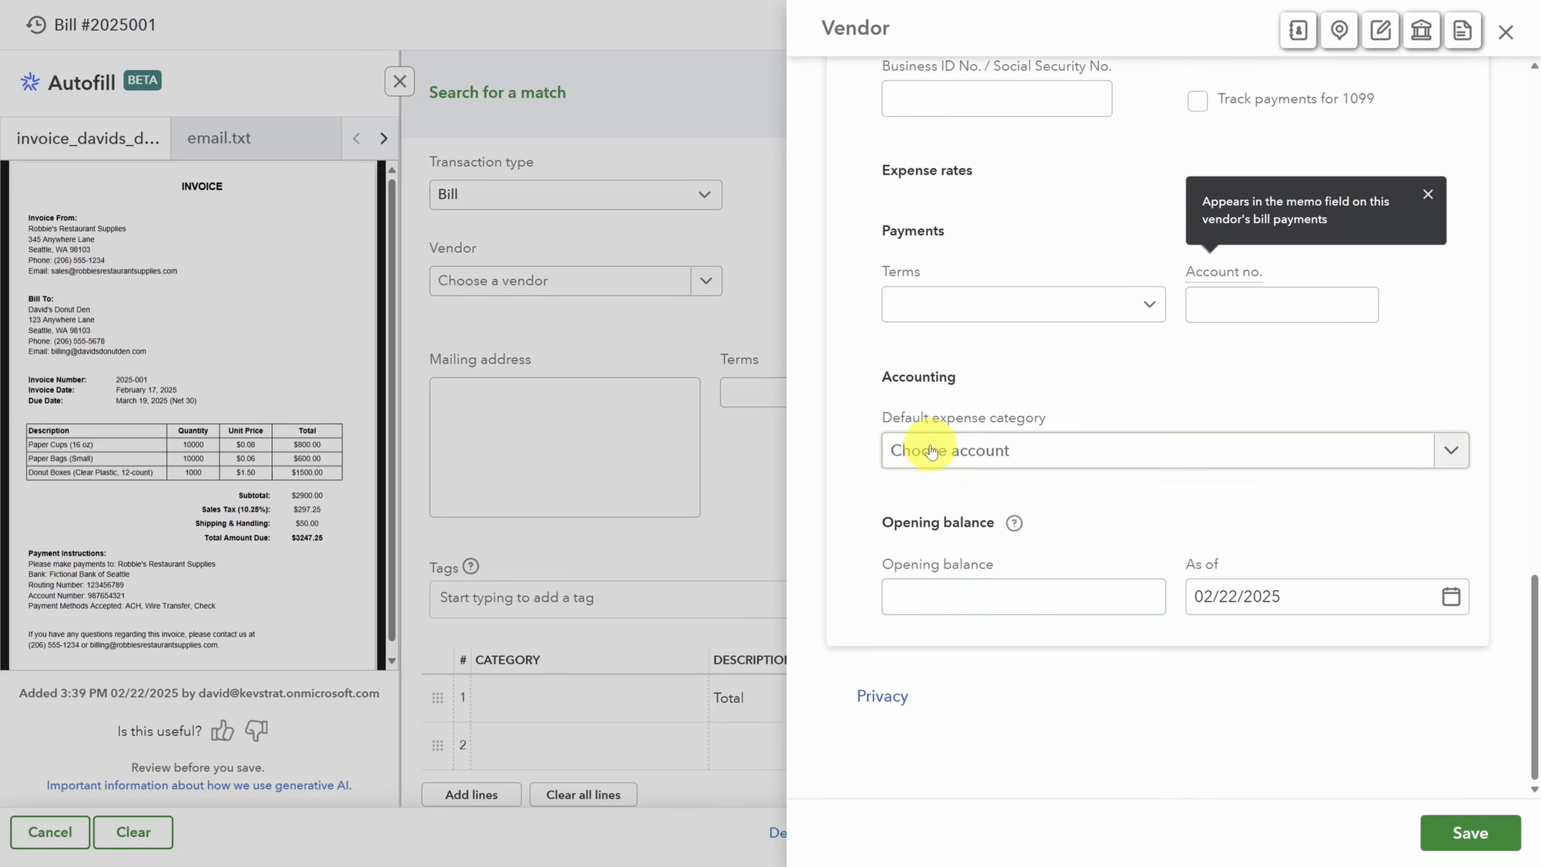
pyautogui.click(1049, 449)
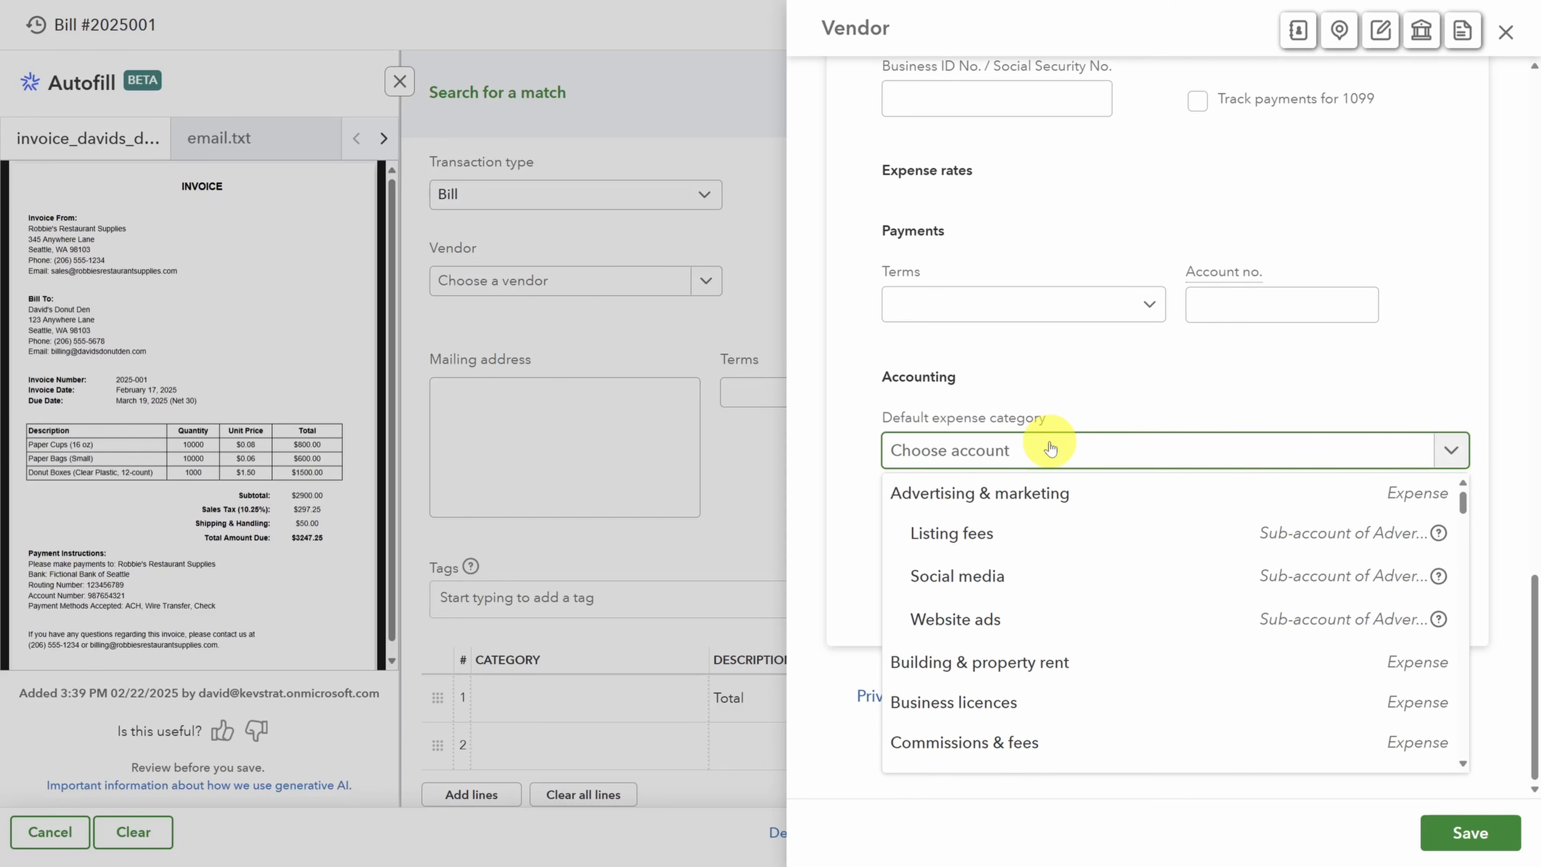
pyautogui.click(1471, 831)
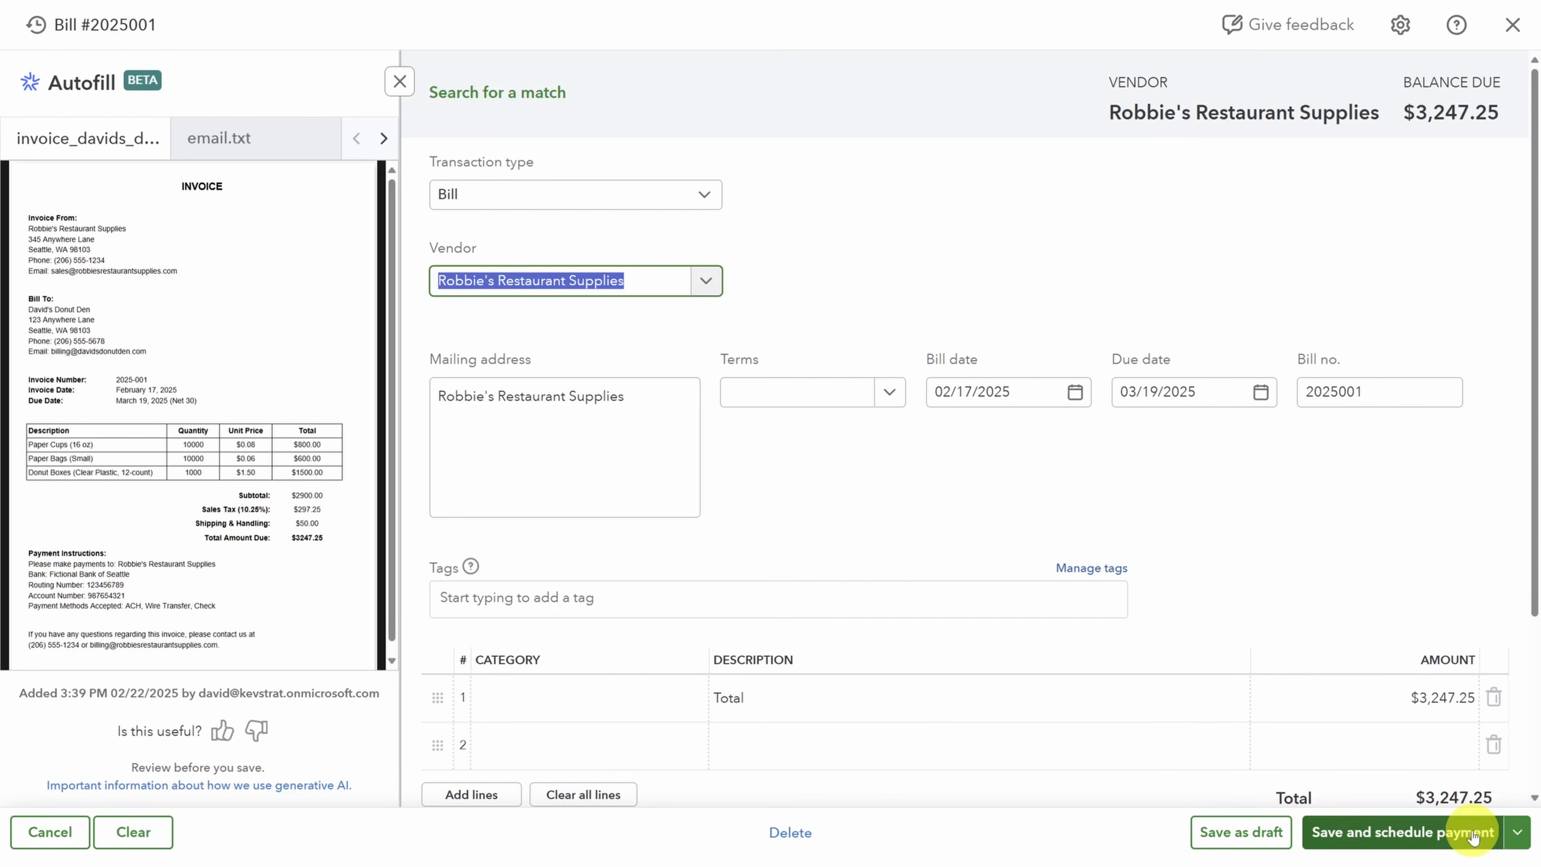
# Step: Read the explanation of how tags work on the bill, leaving the tag field without an entry
pyautogui.scroll(-4, 1242, 462)
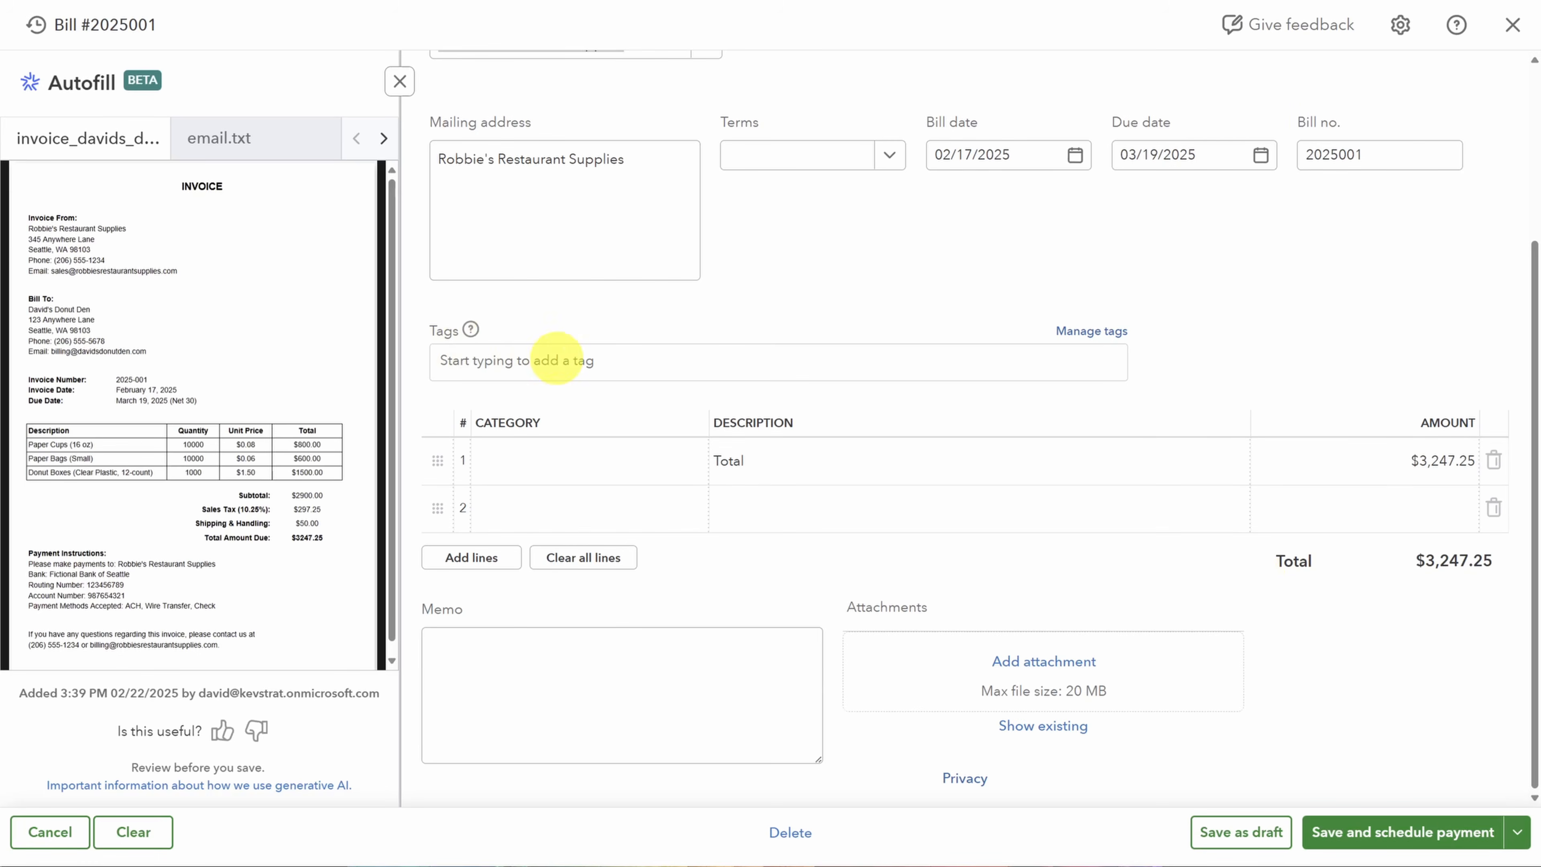
pyautogui.click(554, 359)
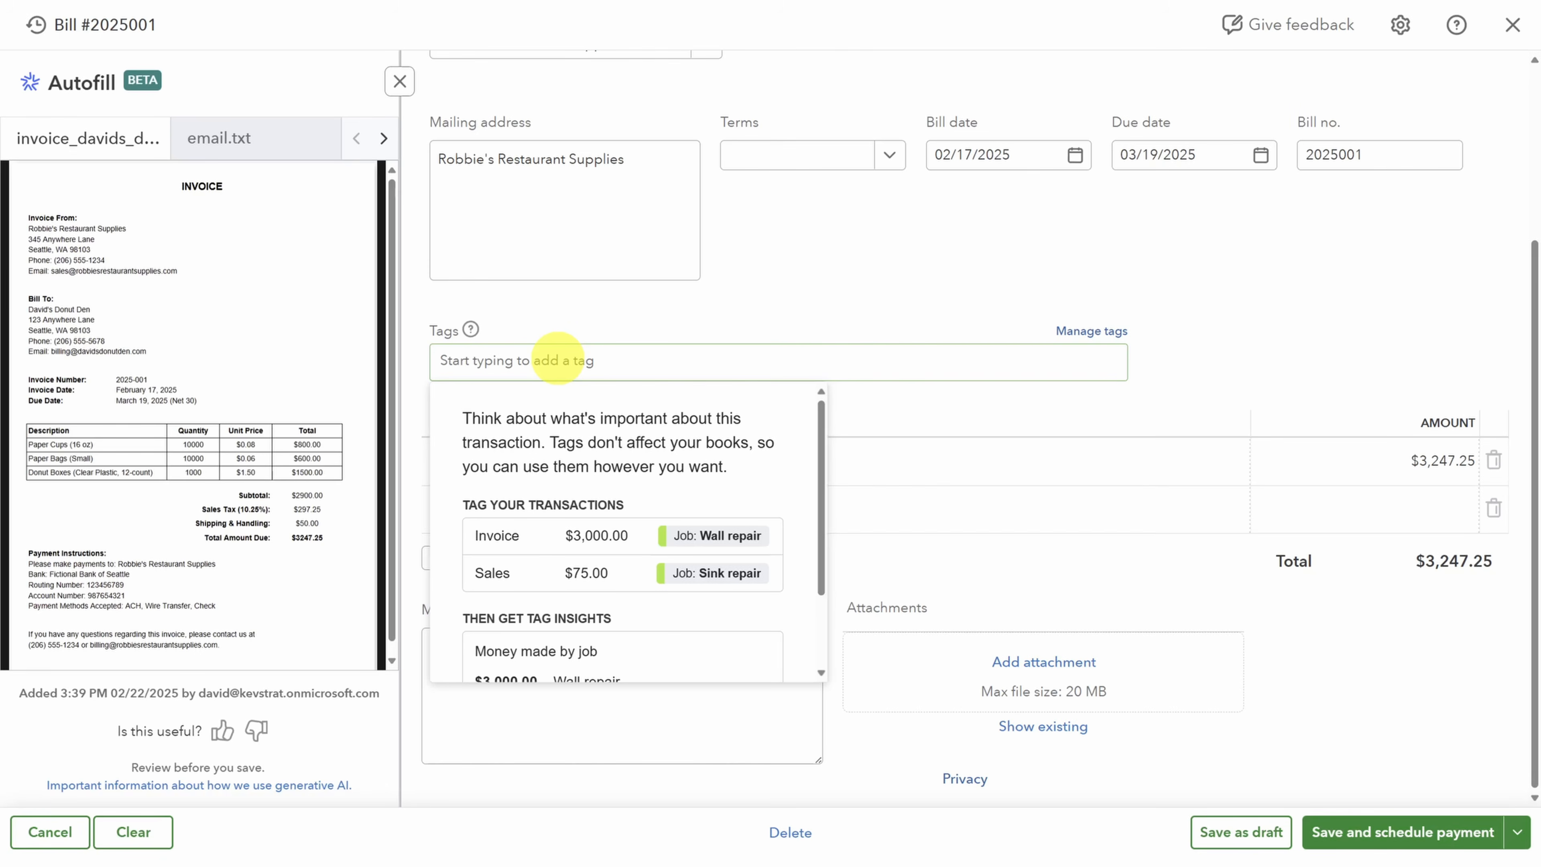
pyautogui.click(746, 302)
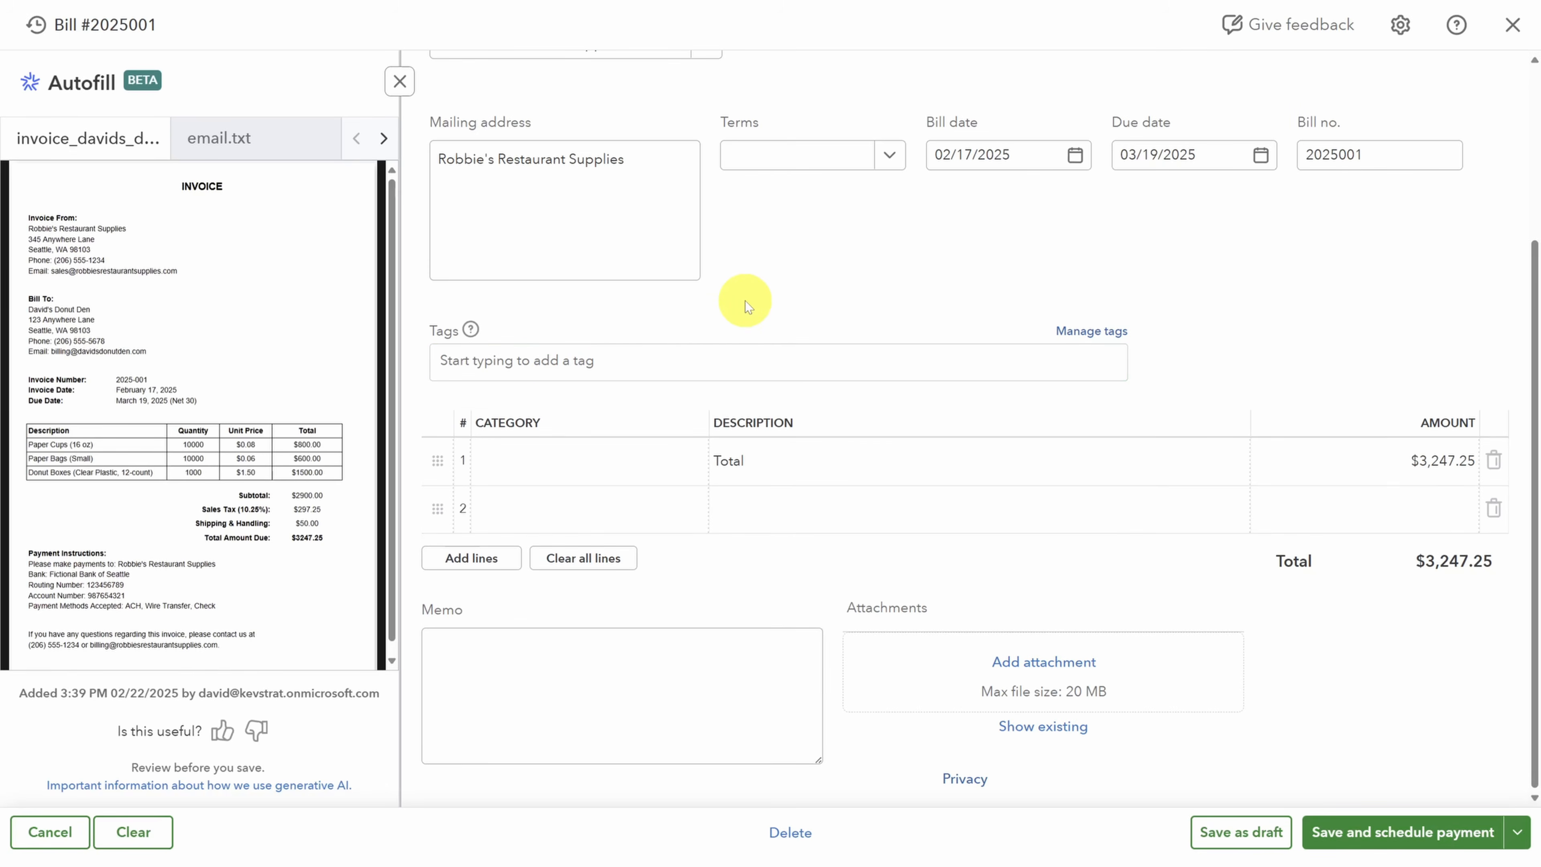
# Step: Set the category of the bill's first line to Cost of goods sold, and save the bill and schedule its payment
pyautogui.click(563, 462)
pyautogui.click(563, 466)
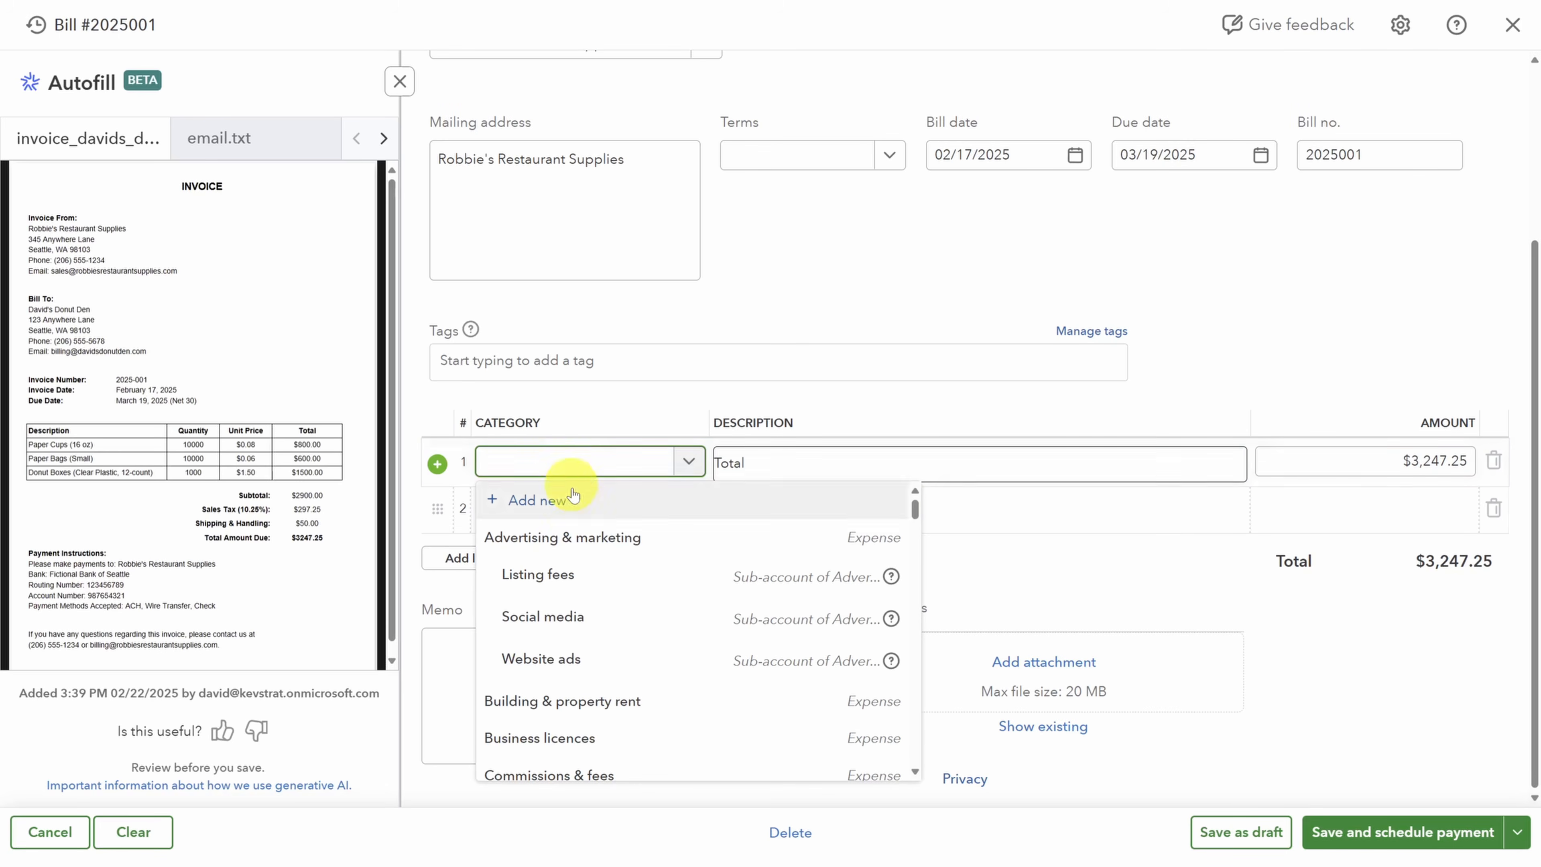
pyautogui.scroll(-4, 612, 578)
pyautogui.scroll(-3, 615, 581)
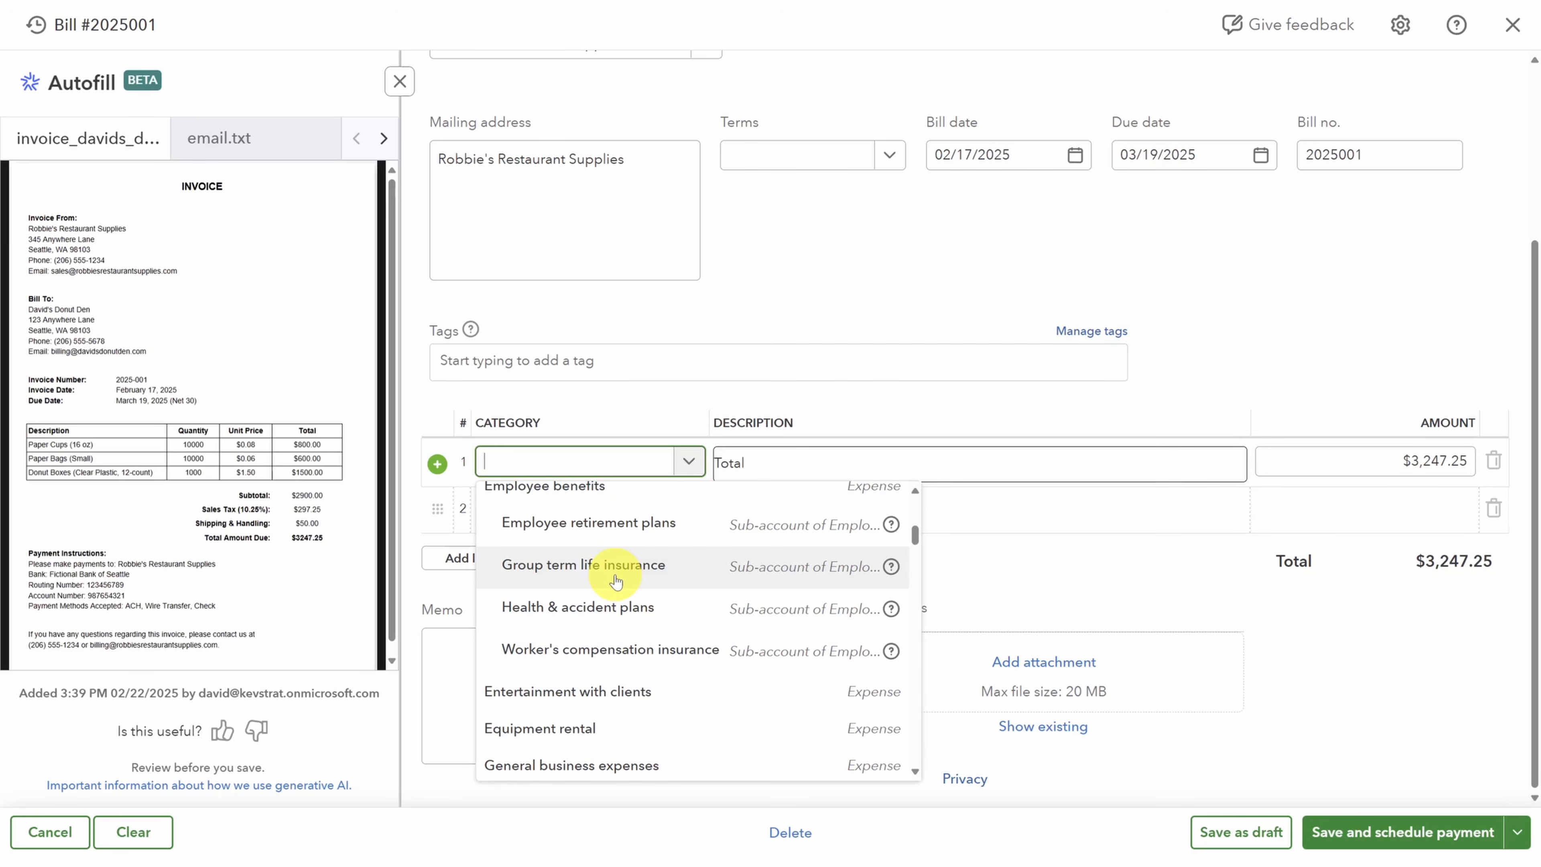
pyautogui.scroll(4, 615, 581)
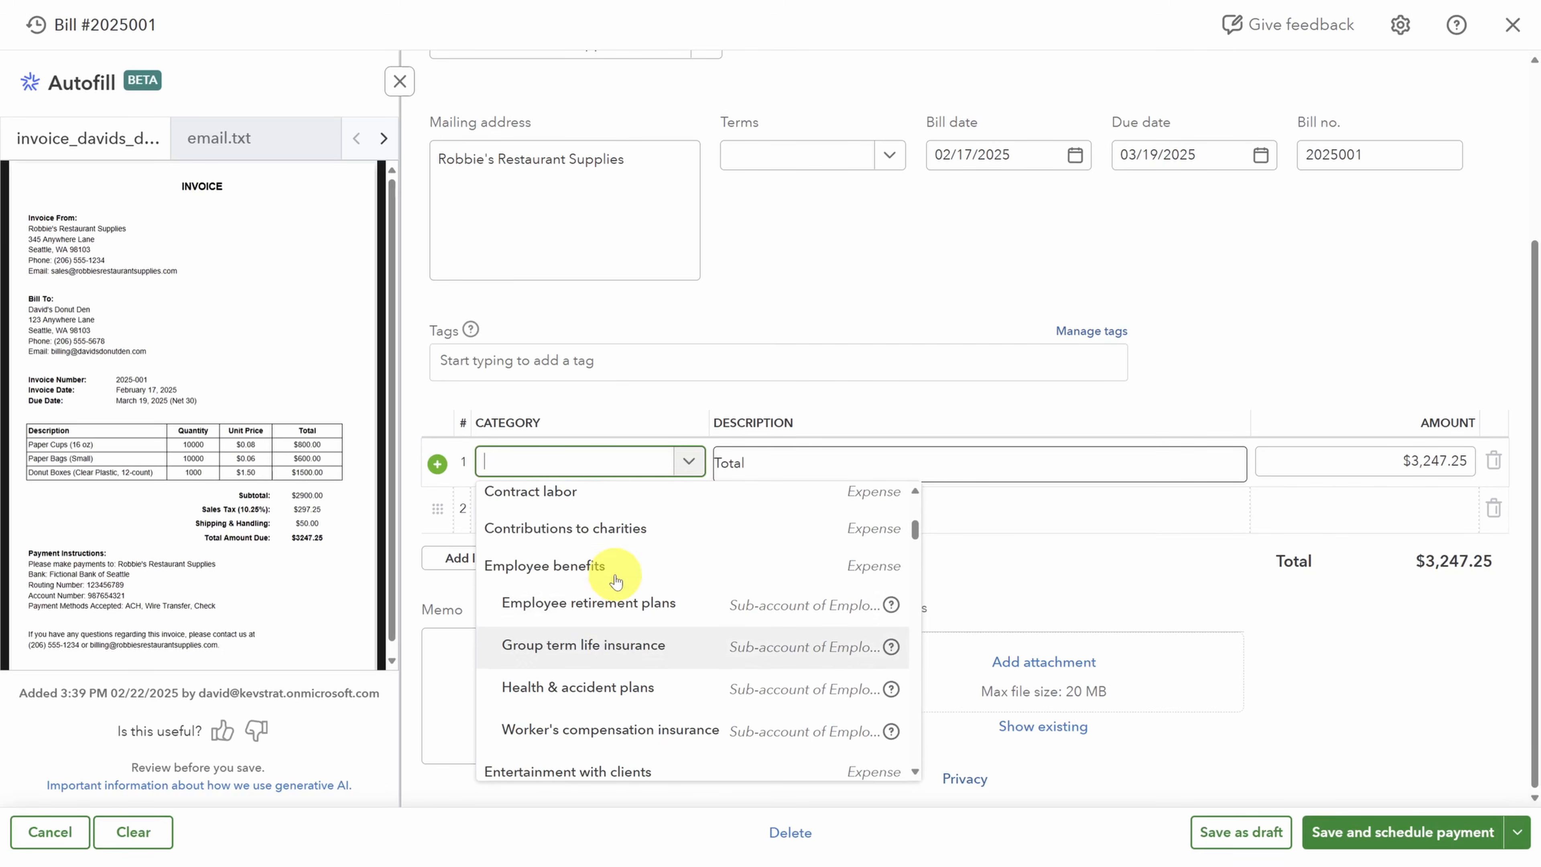
pyautogui.scroll(3, 596, 615)
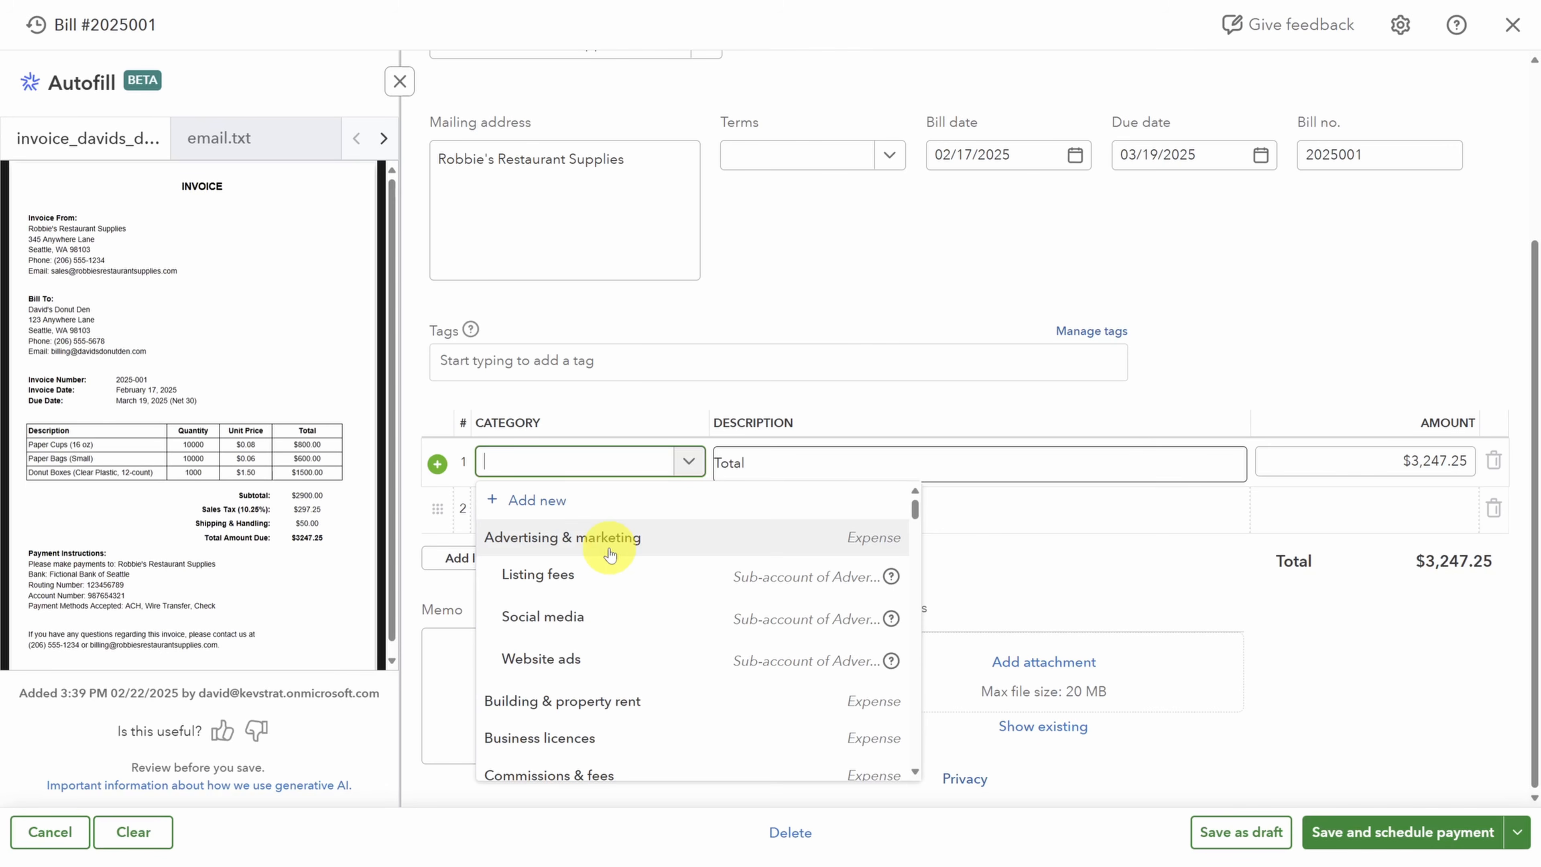
pyautogui.write('cost of goods sold')
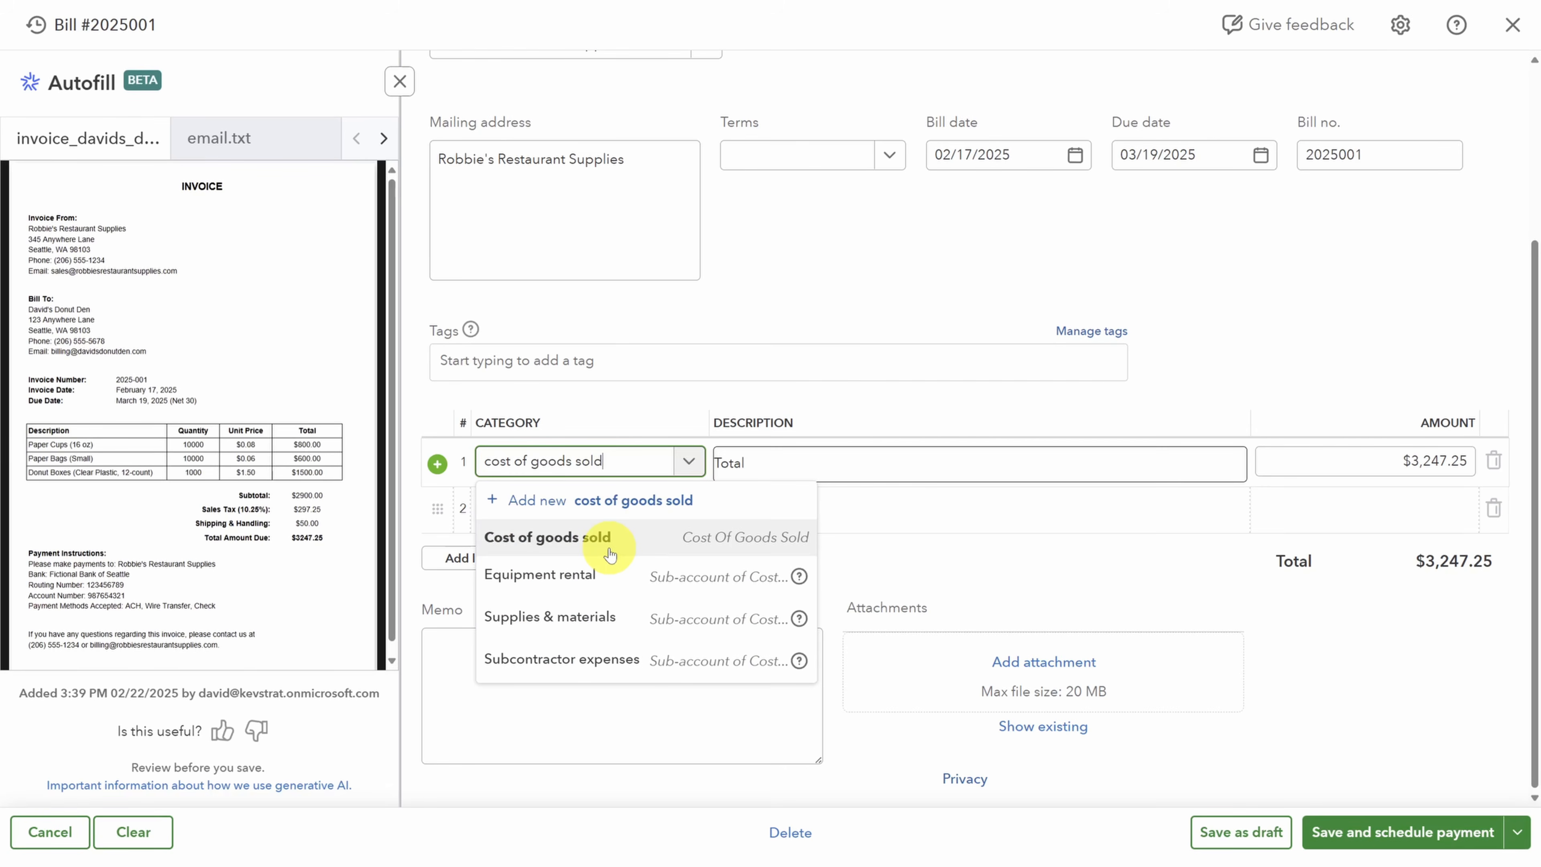
pyautogui.click(634, 542)
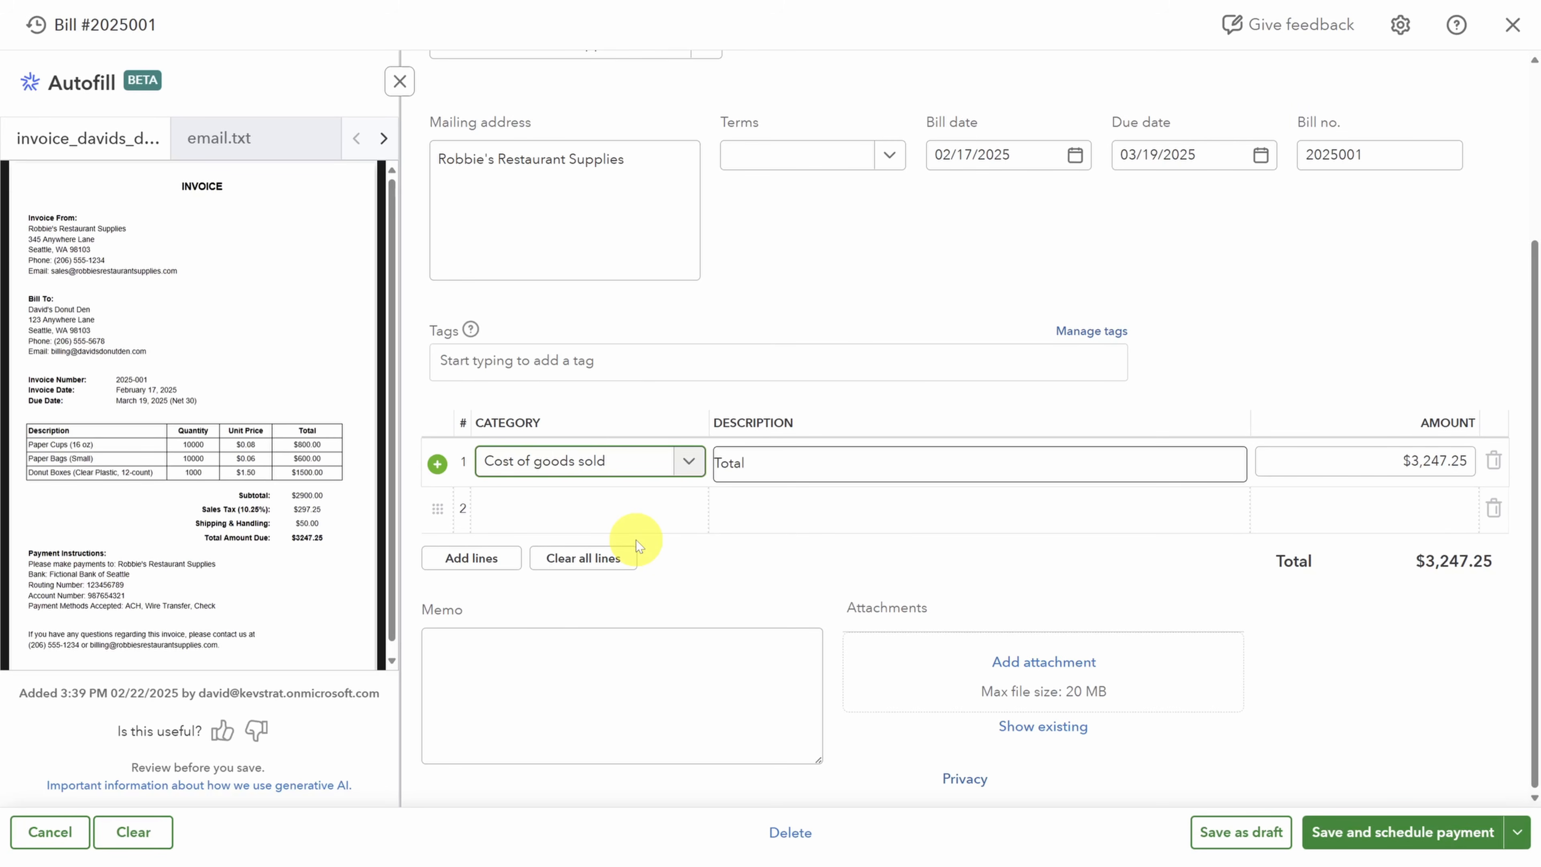
pyautogui.click(1396, 835)
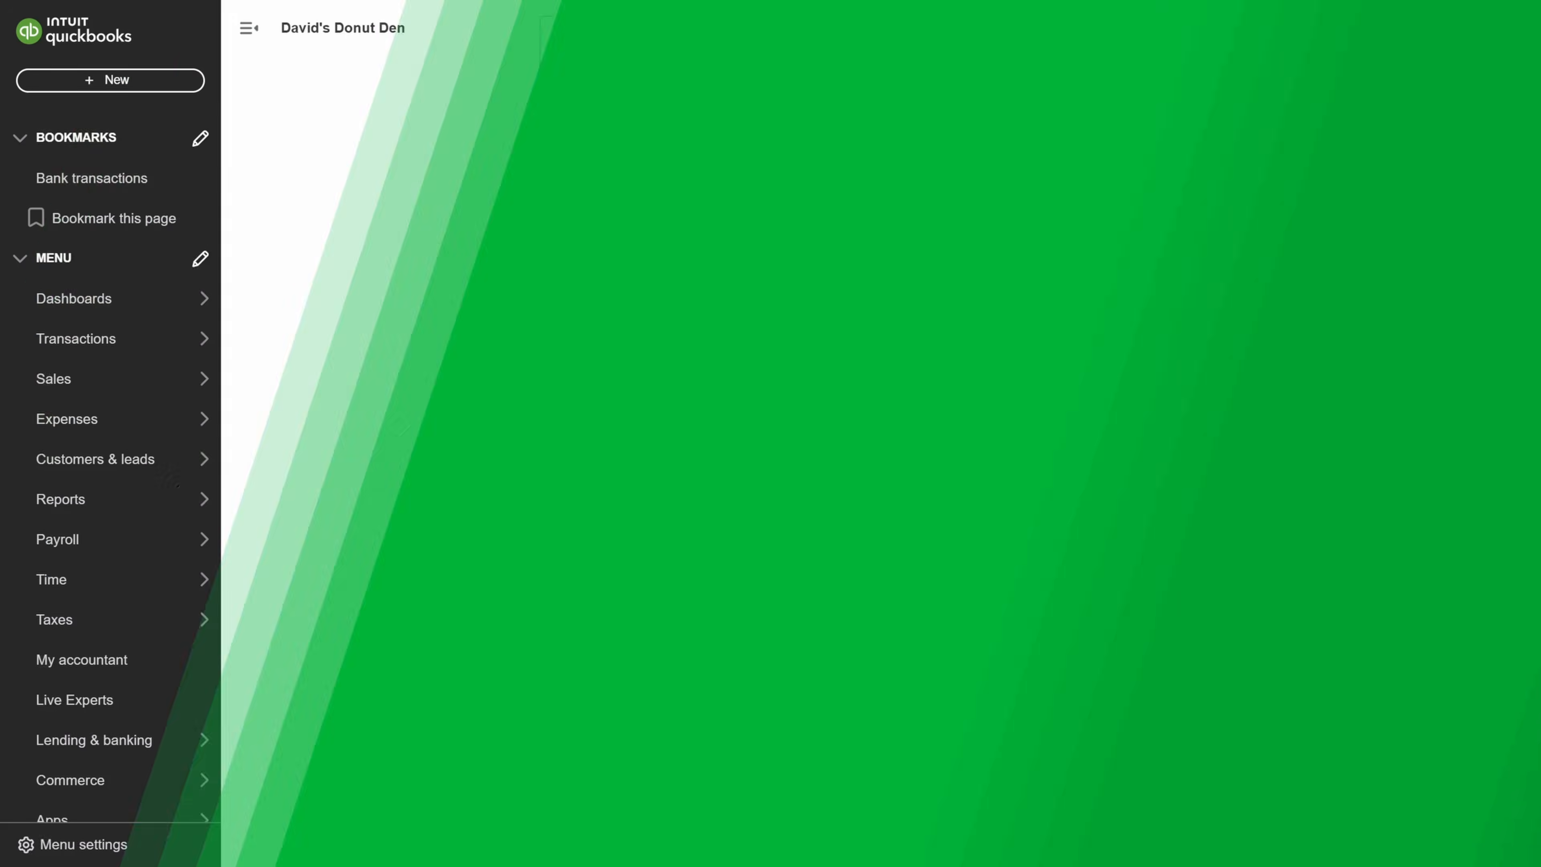
# Step: Compare the Bill Pay plans' features and transaction fees, and choose the Basic plan to look over its setup form
pyautogui.scroll(-8, 850, 472)
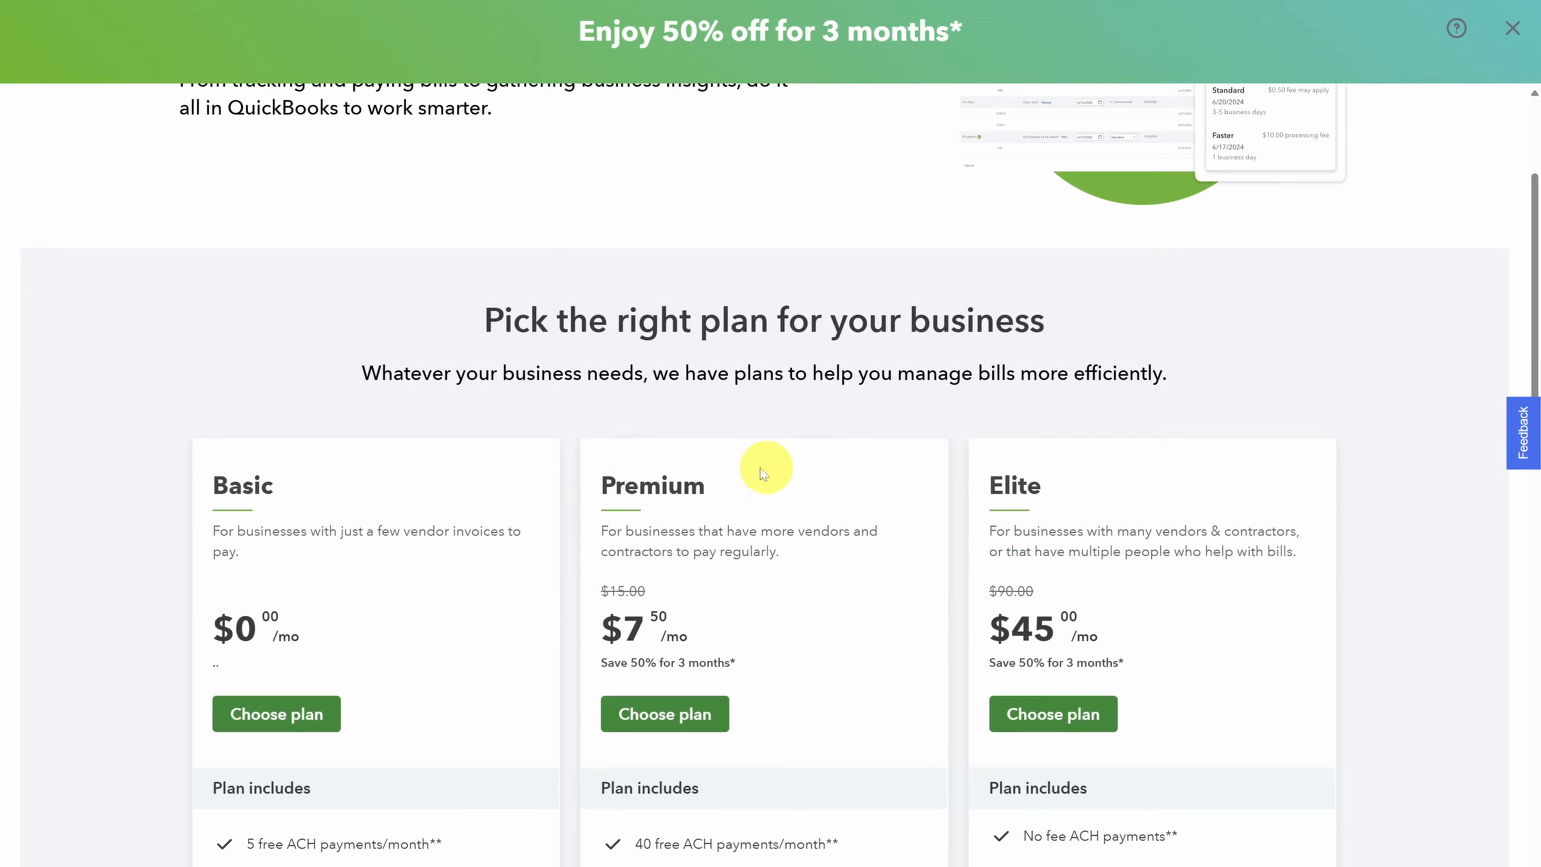
pyautogui.scroll(-1, 573, 494)
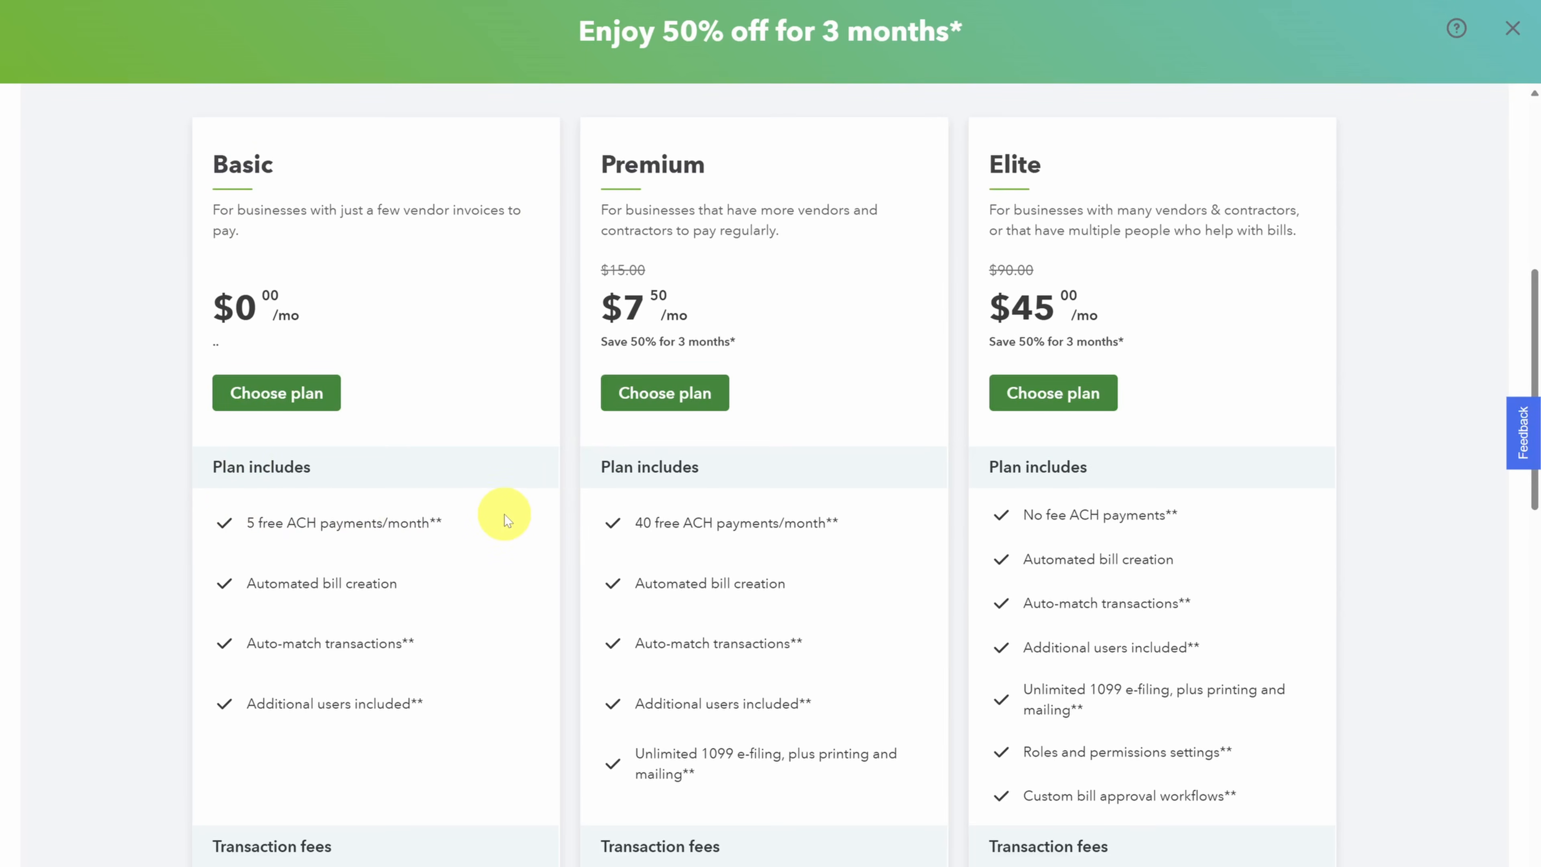
pyautogui.scroll(-3, 504, 516)
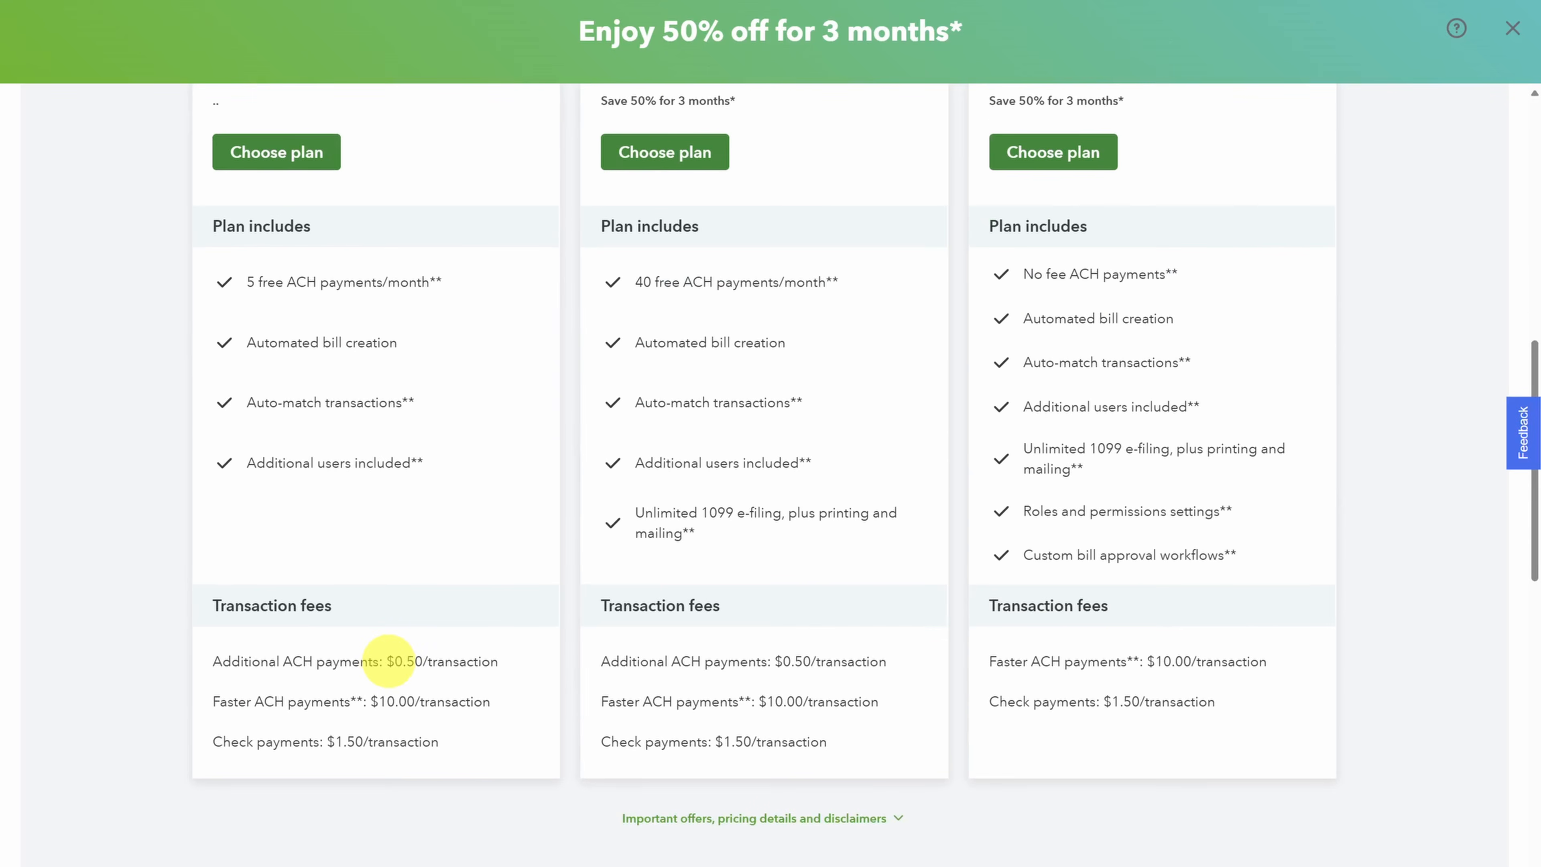
pyautogui.moveTo(387, 661); pyautogui.dragTo(499, 661)
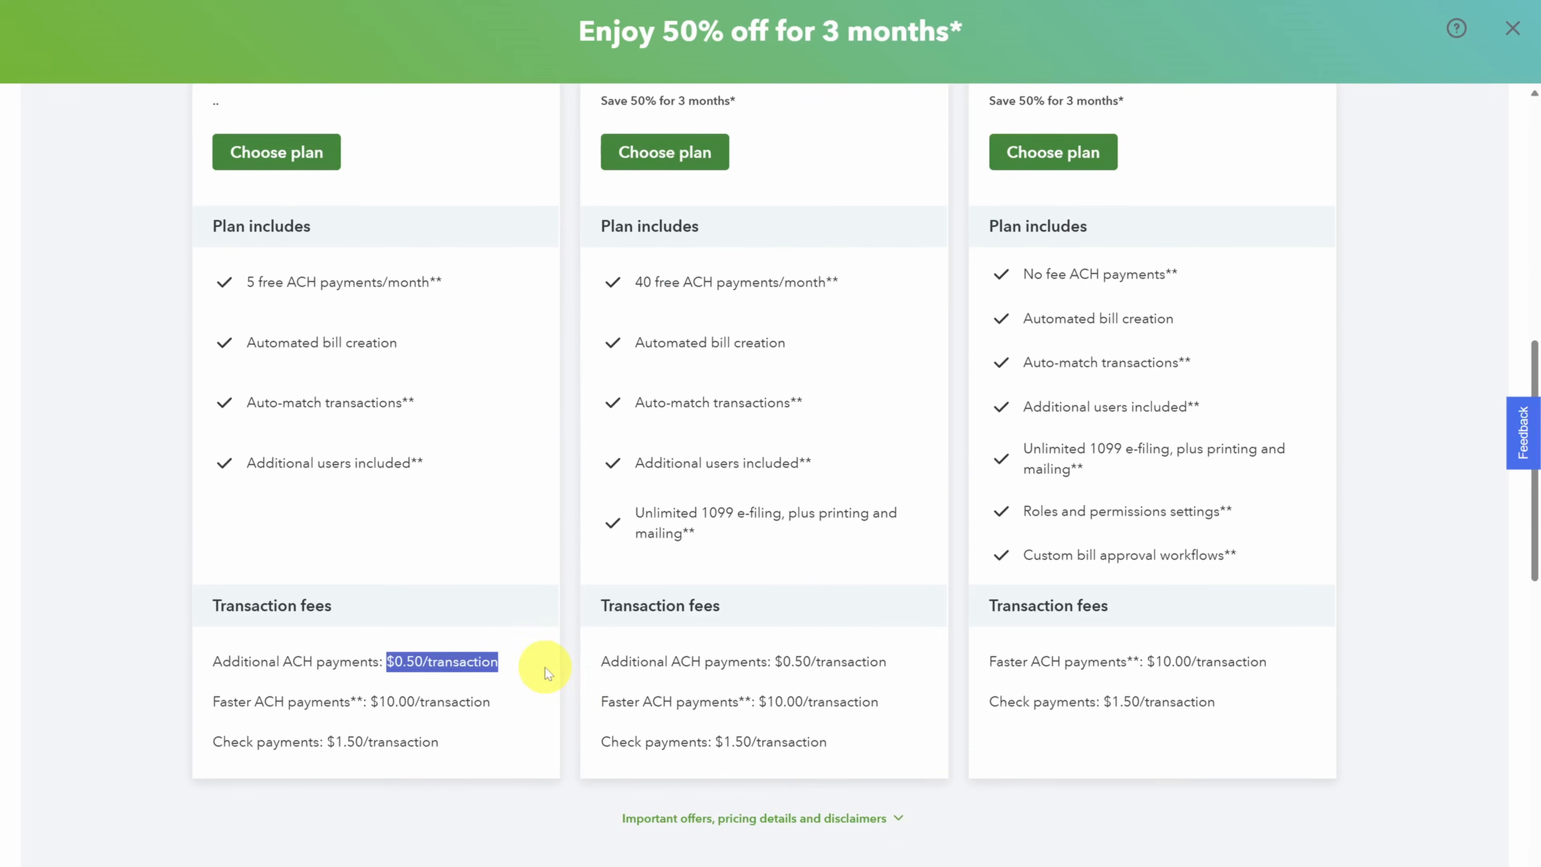
pyautogui.scroll(5, 544, 667)
pyautogui.click(268, 477)
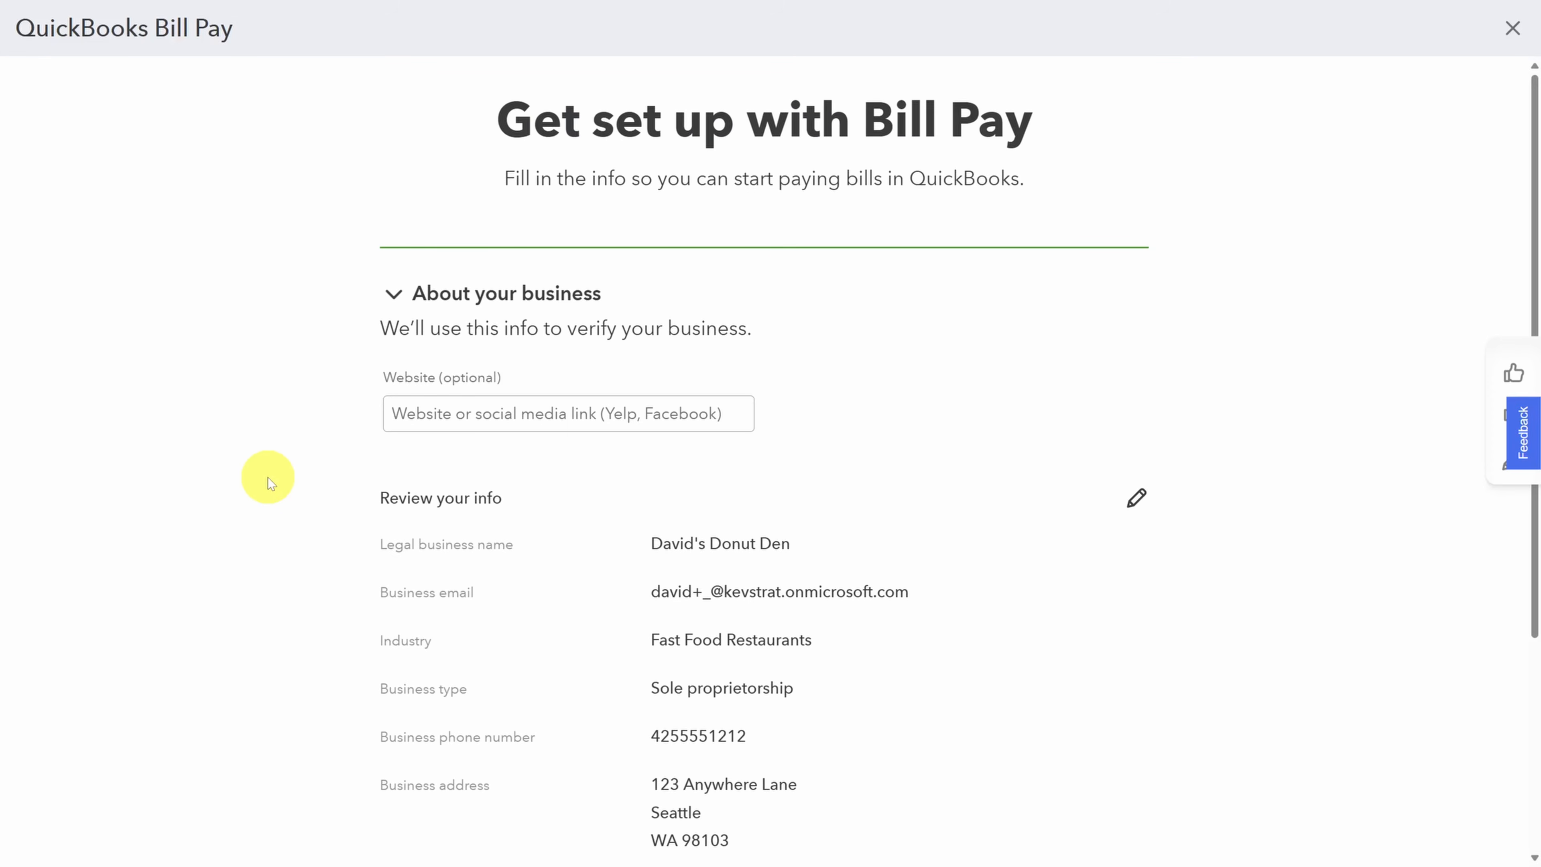
pyautogui.scroll(-5, 268, 477)
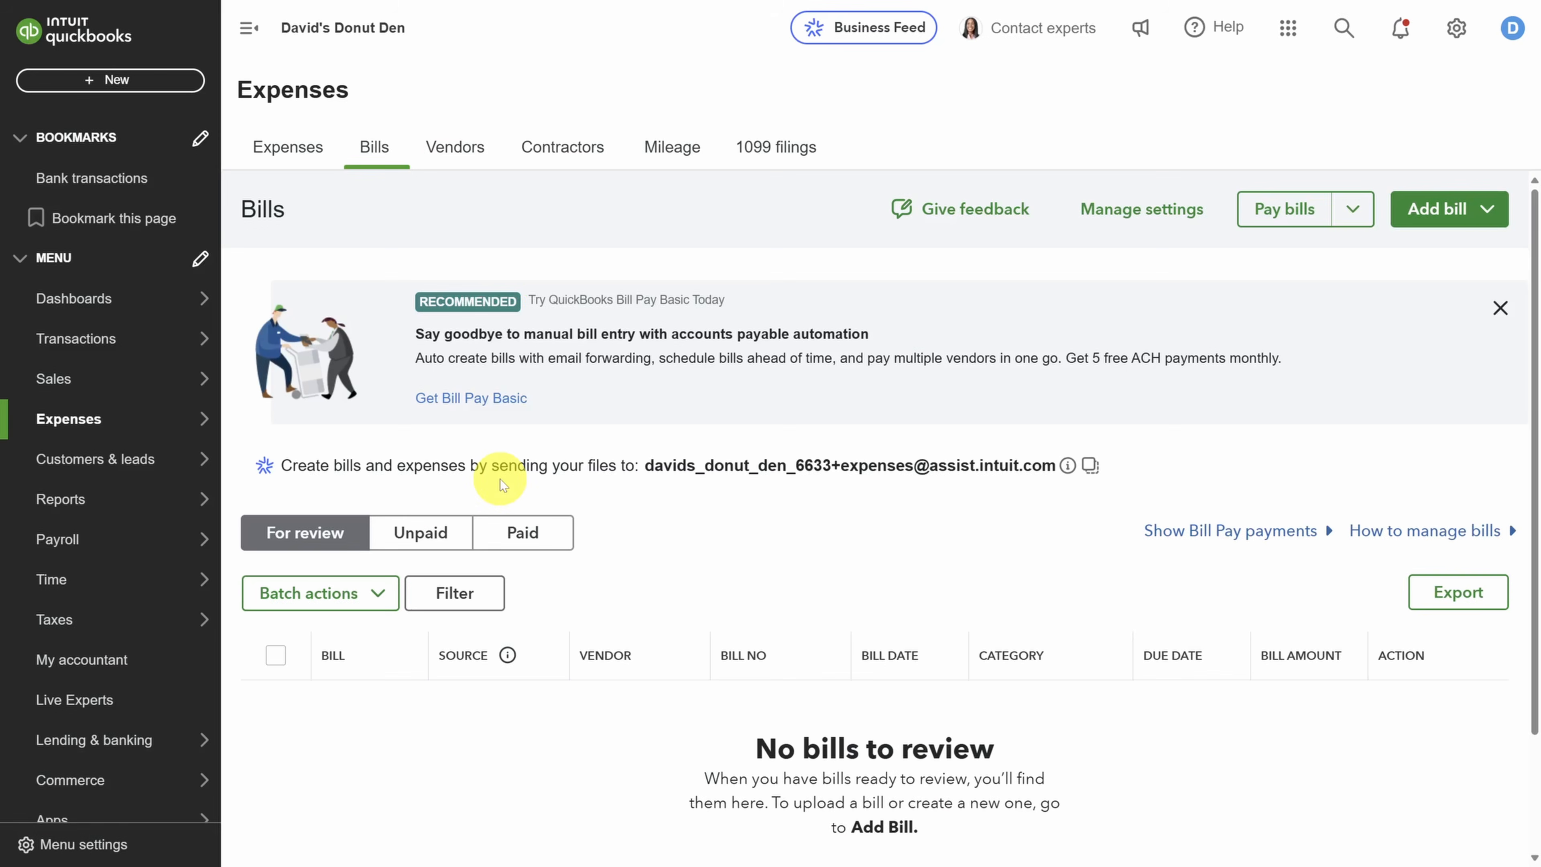
# Step: Go to the bank transactions and expand the details of the 02/21/2025 Amazon transaction awaiting review
pyautogui.moveTo(161, 335)
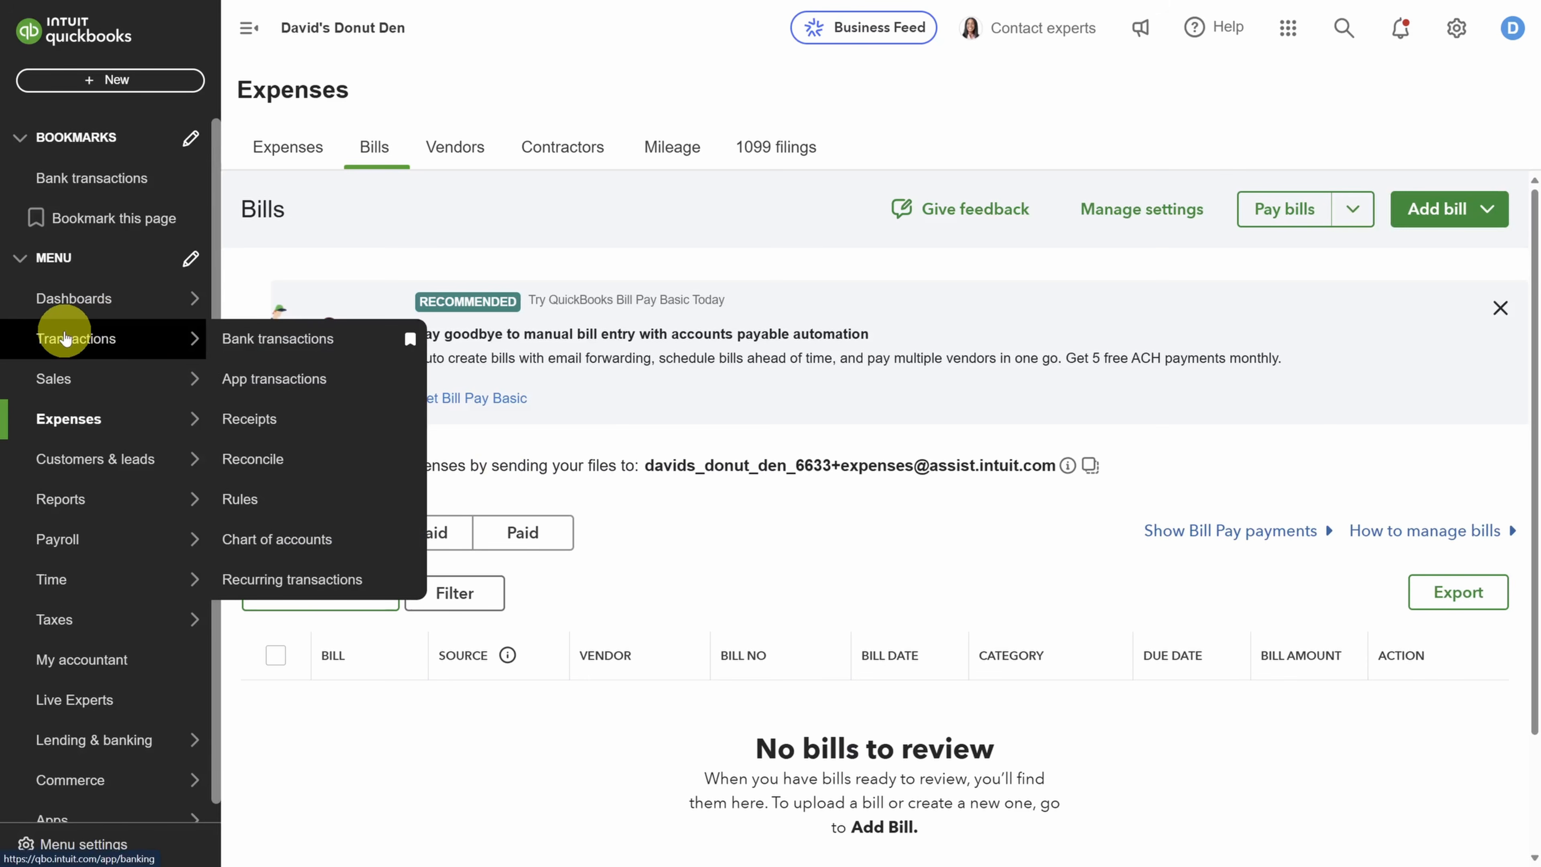
pyautogui.click(275, 344)
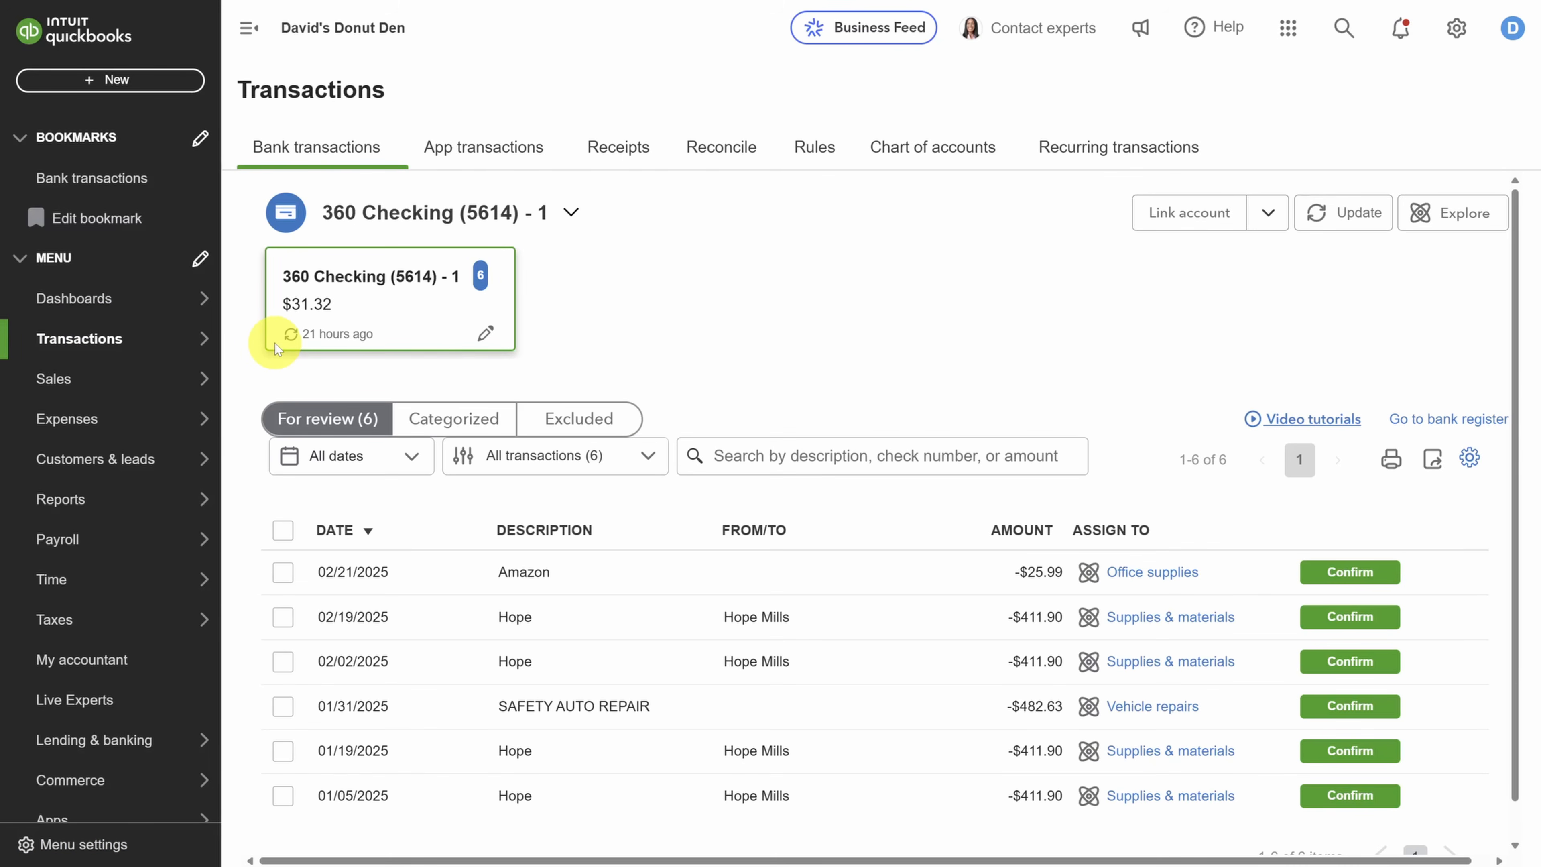
pyautogui.scroll(-1, 255, 393)
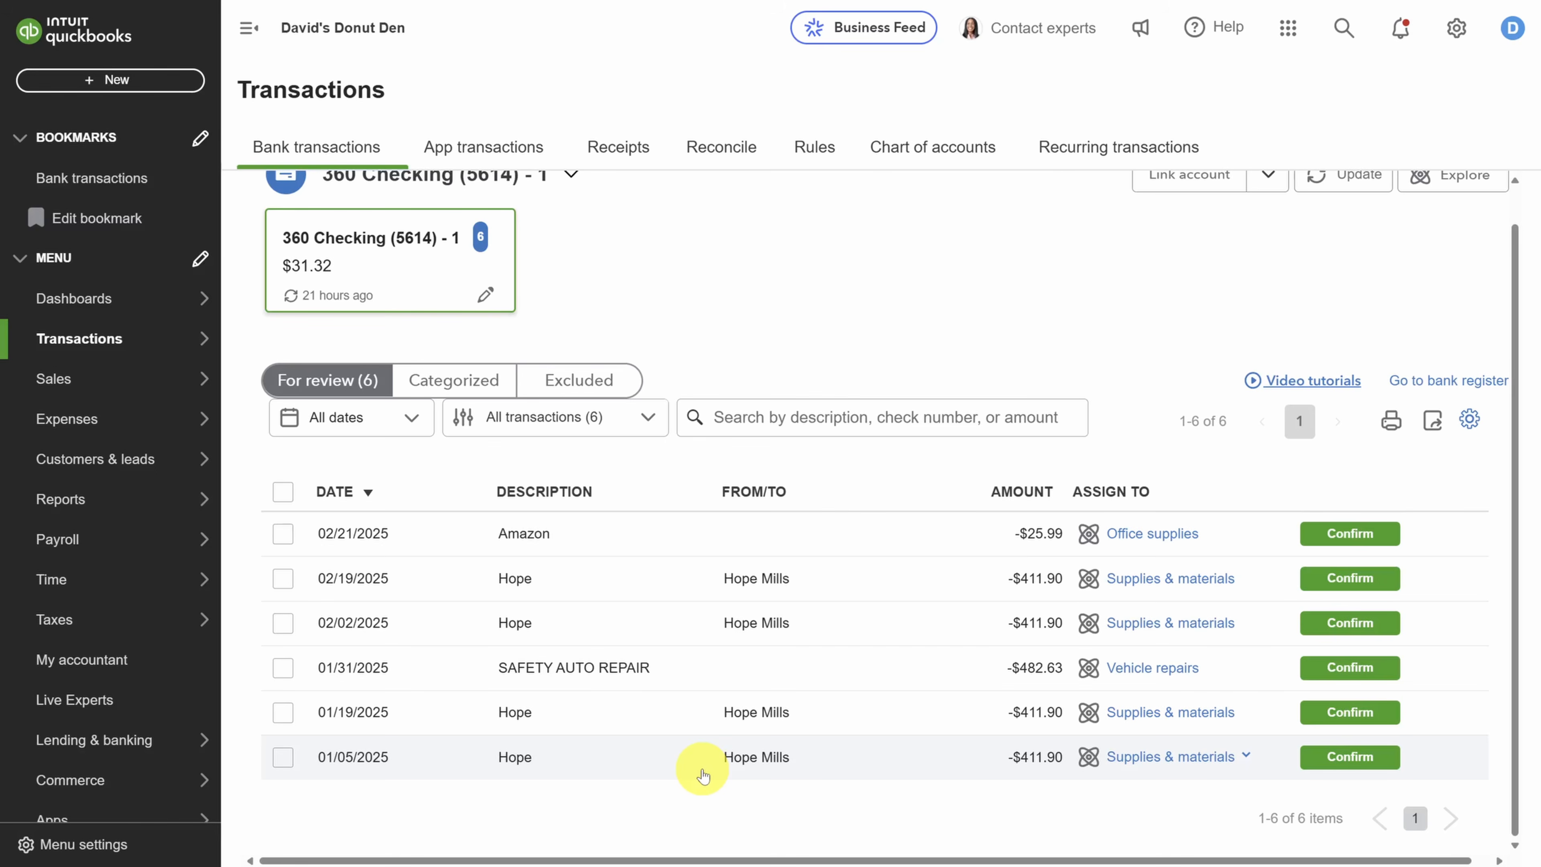
pyautogui.click(613, 536)
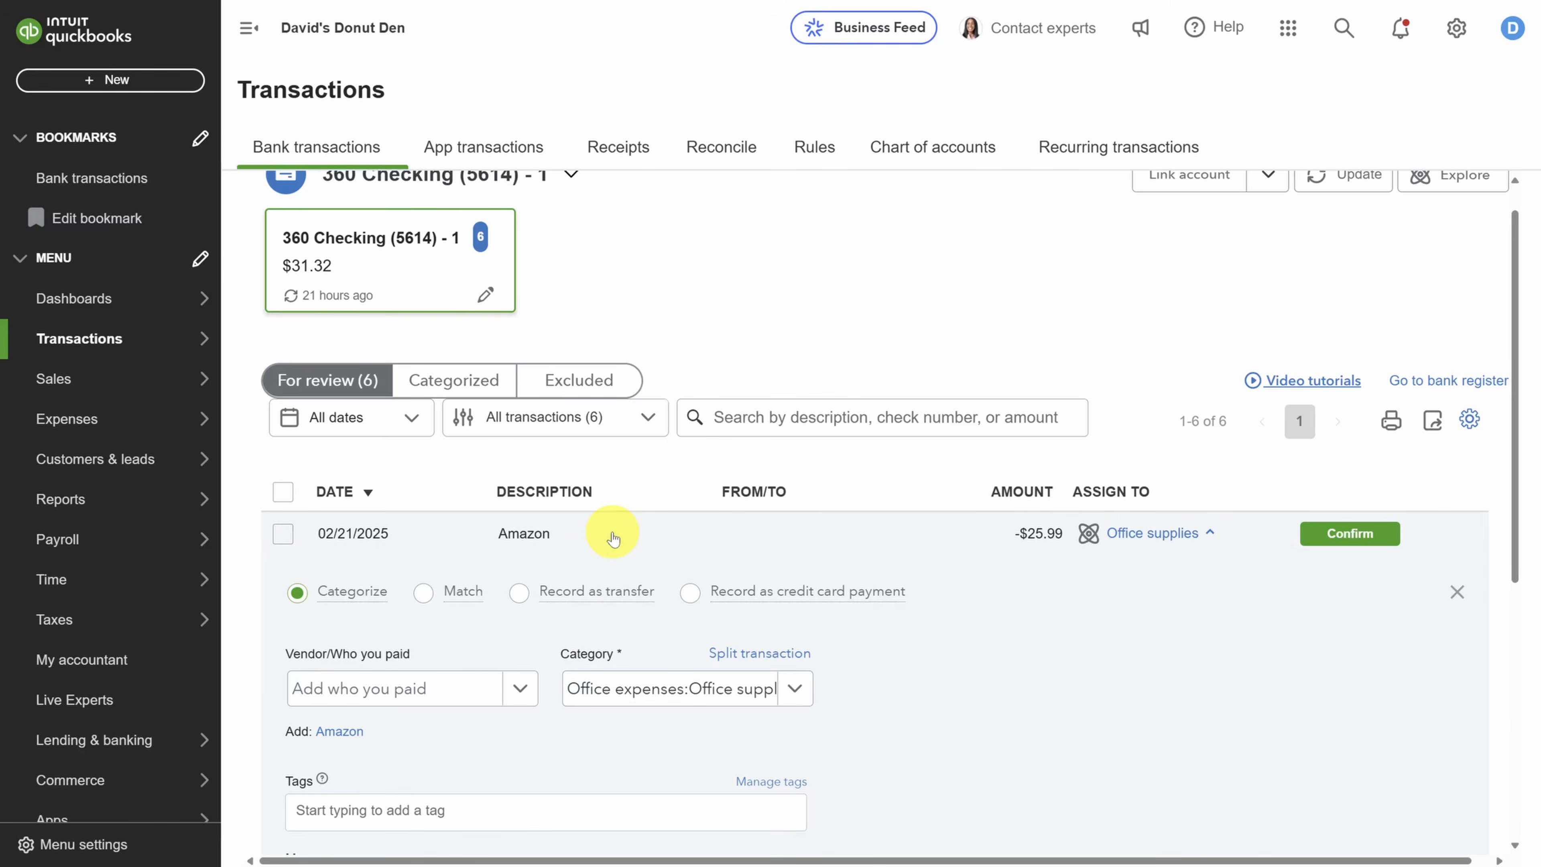
pyautogui.scroll(-1, 614, 537)
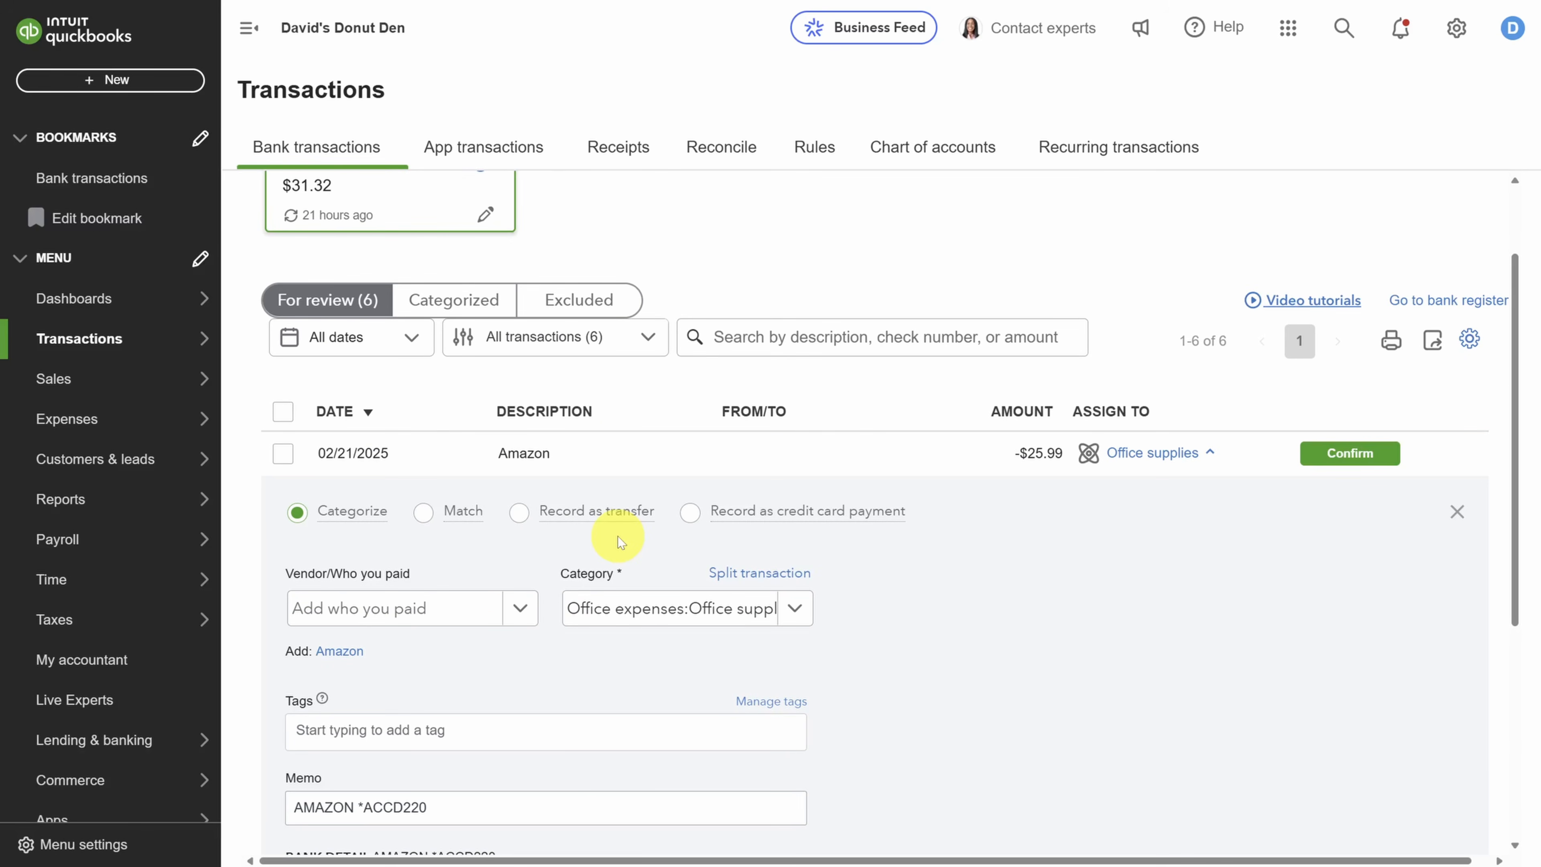
pyautogui.scroll(-2, 619, 538)
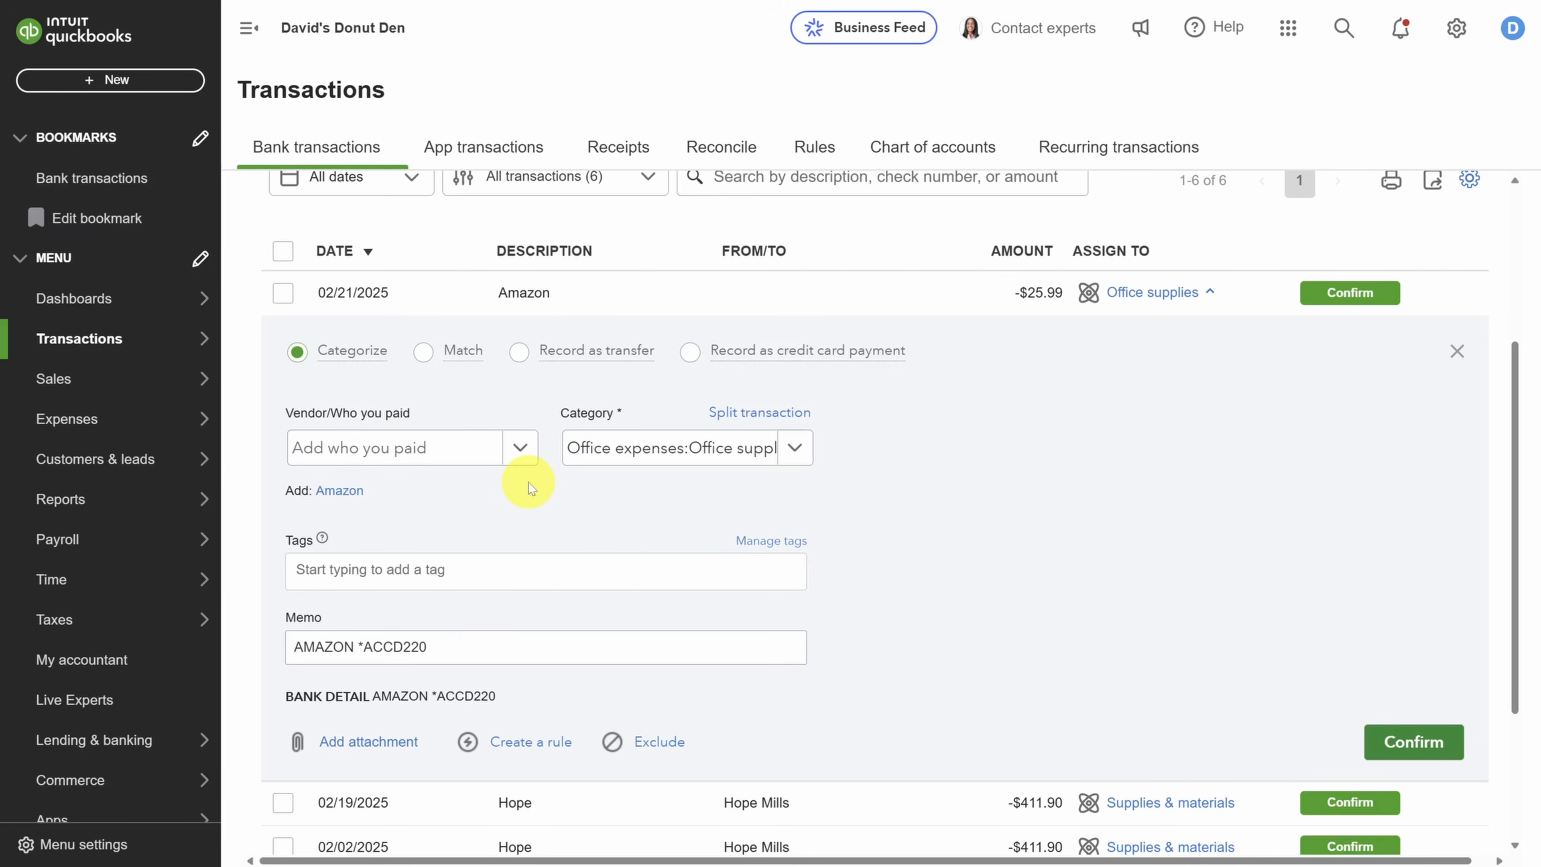
# Step: Add Amazon as a new vendor for the transaction, clearing its first name before saving
pyautogui.click(520, 449)
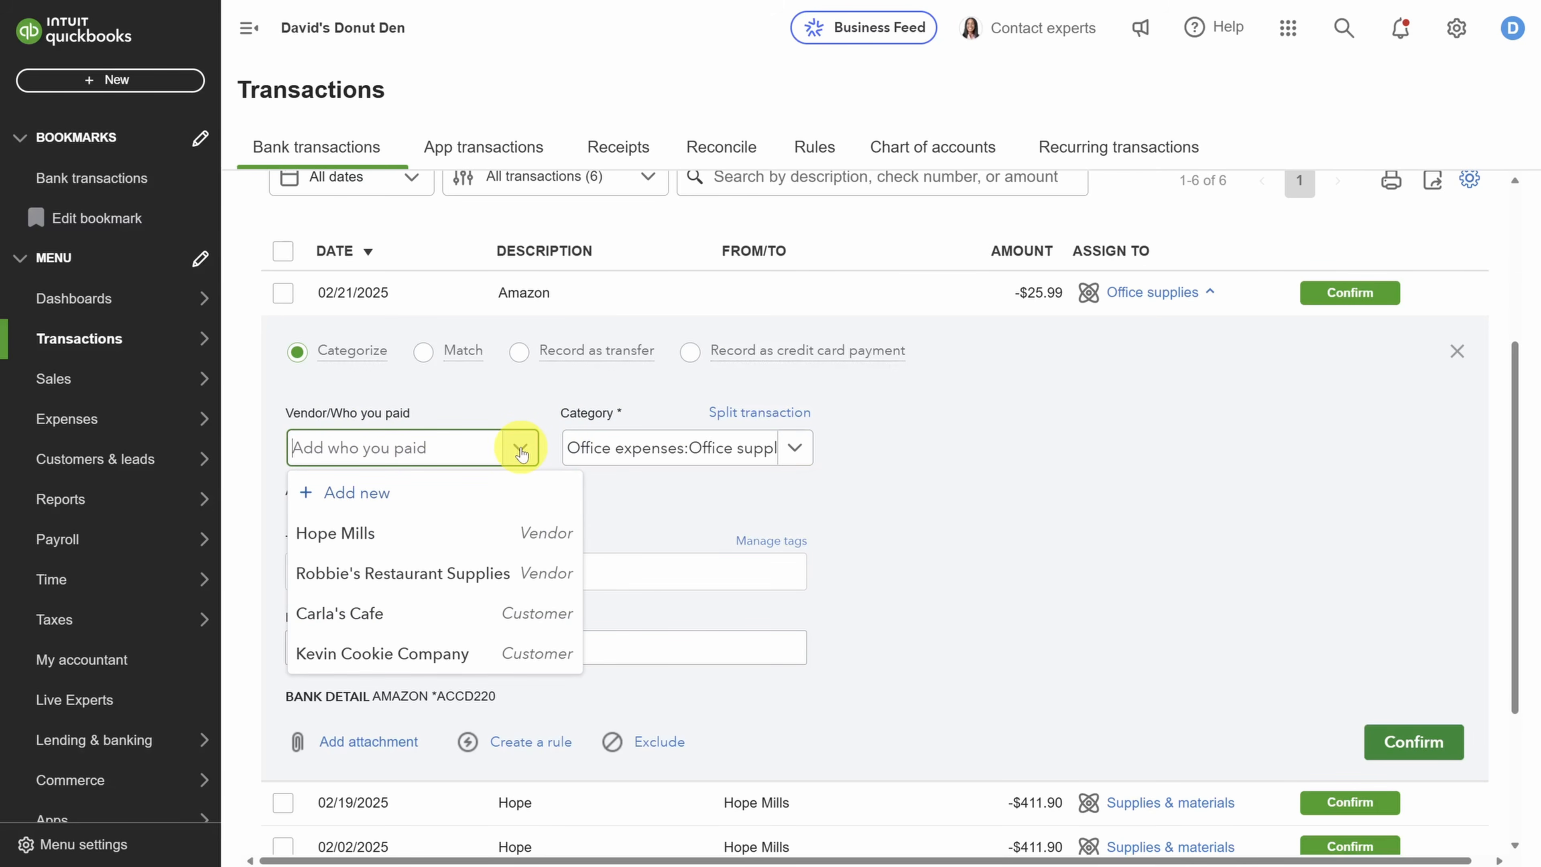
pyautogui.click(520, 449)
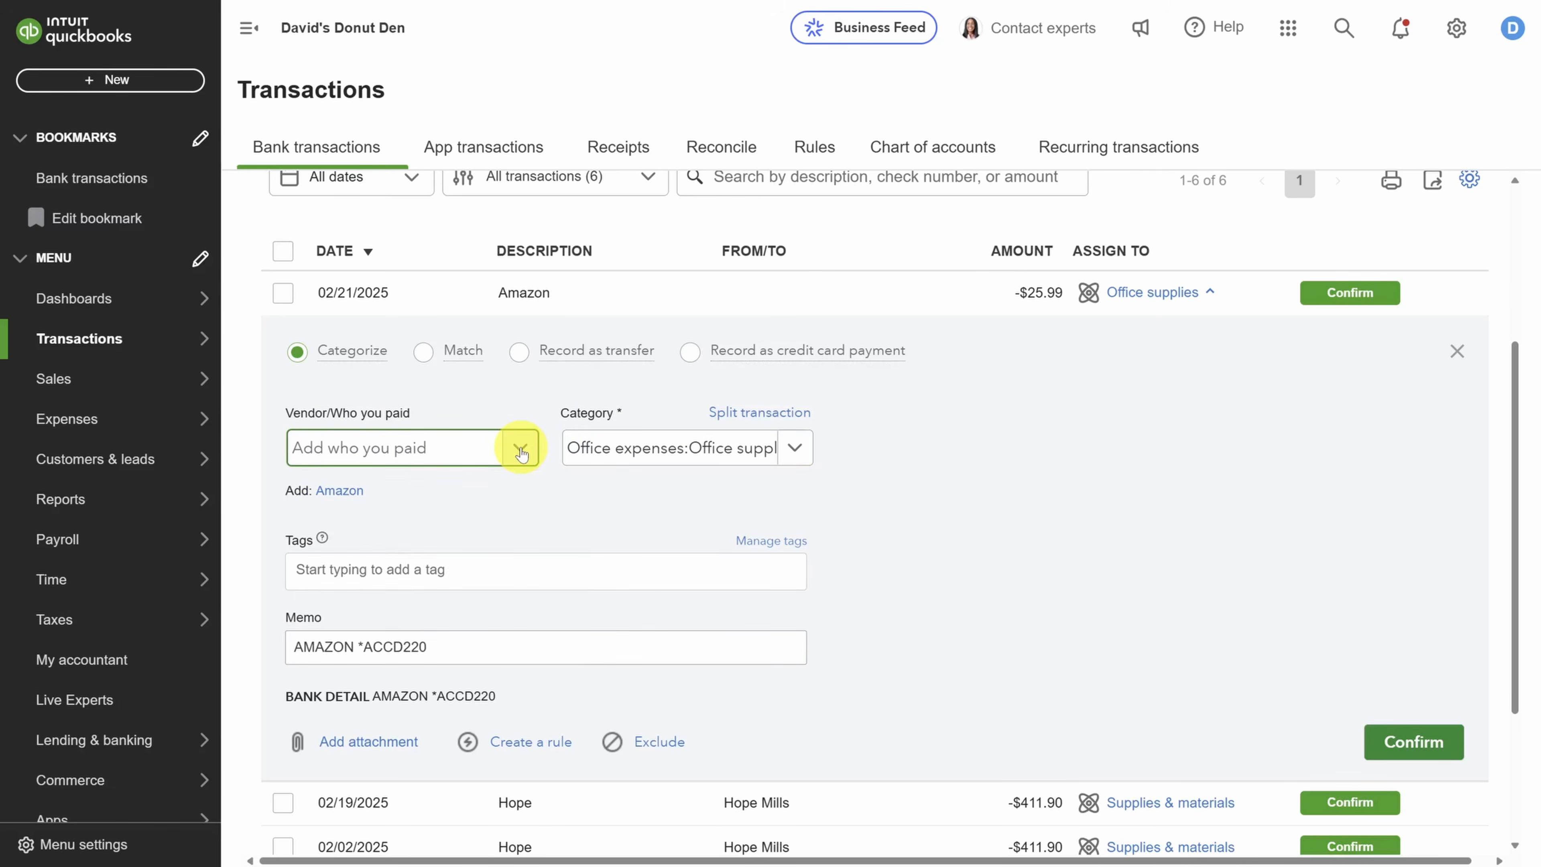
pyautogui.click(341, 493)
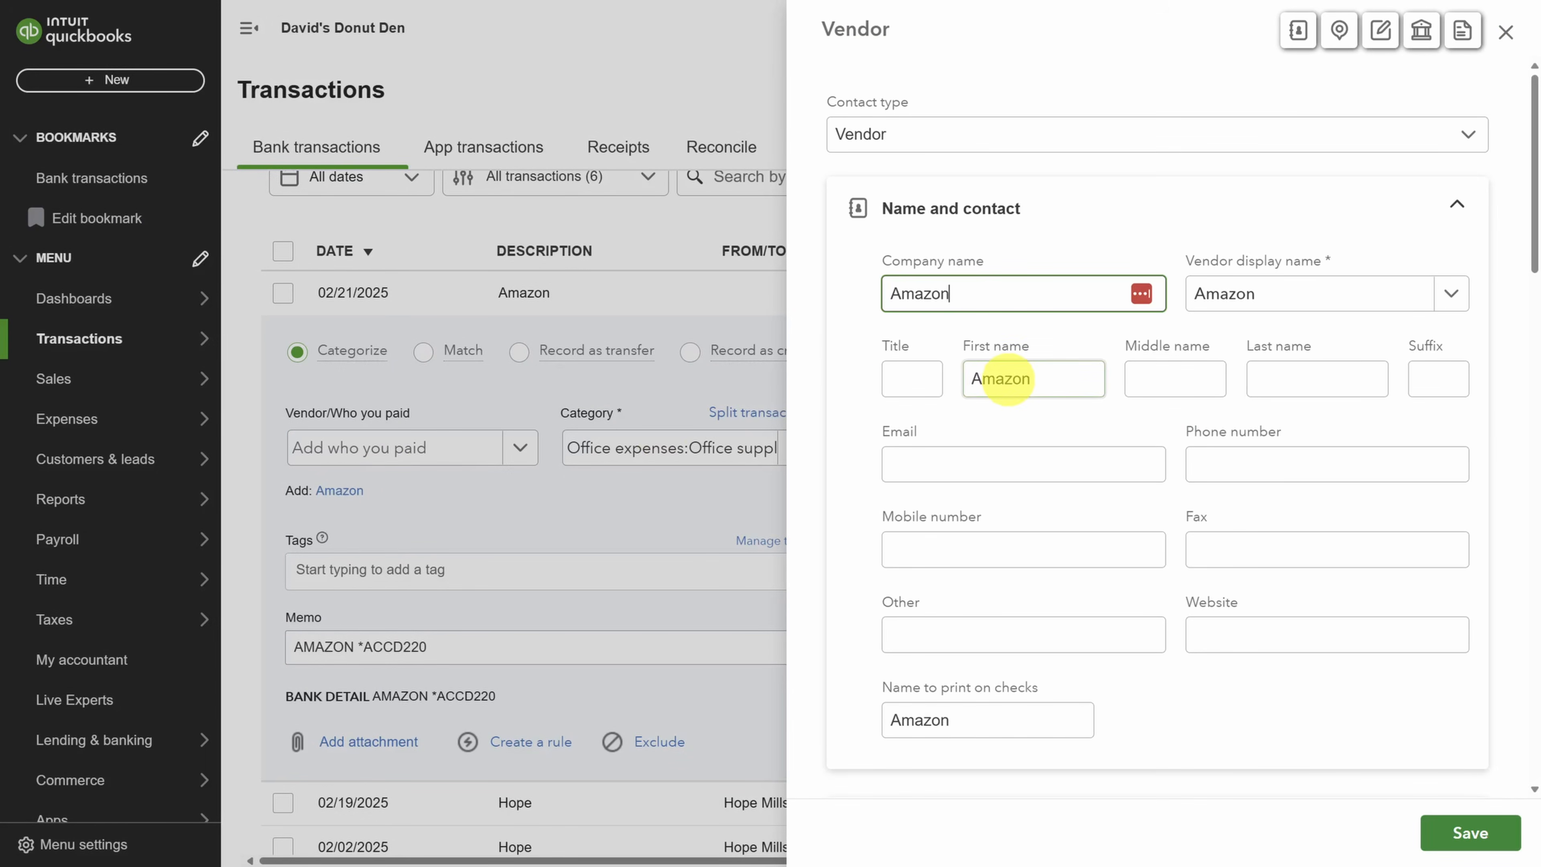
pyautogui.doubleClick(1004, 379)
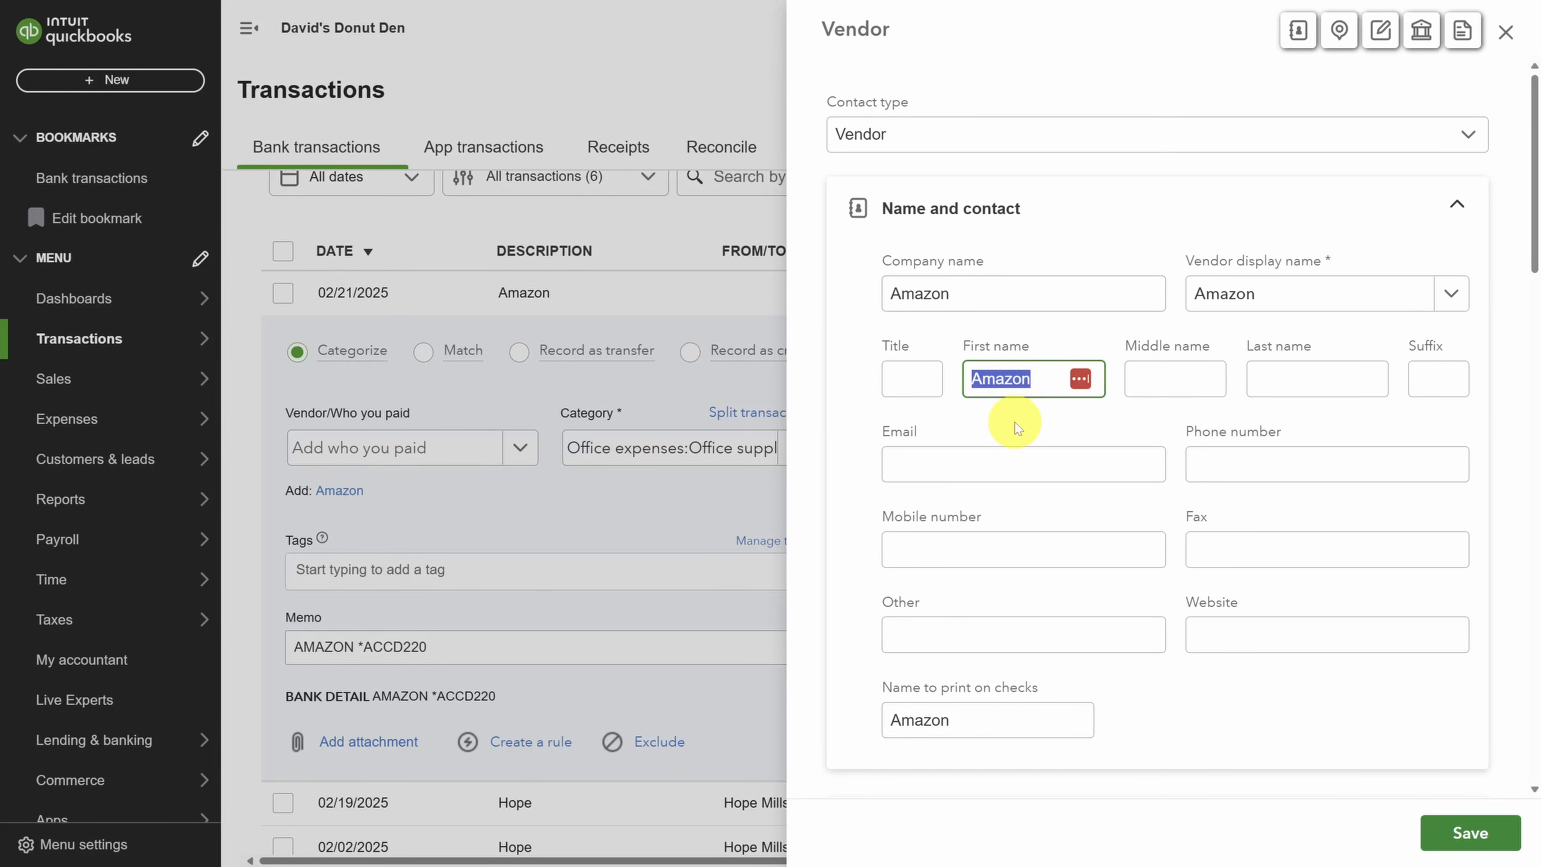
pyautogui.press('BackSpace')
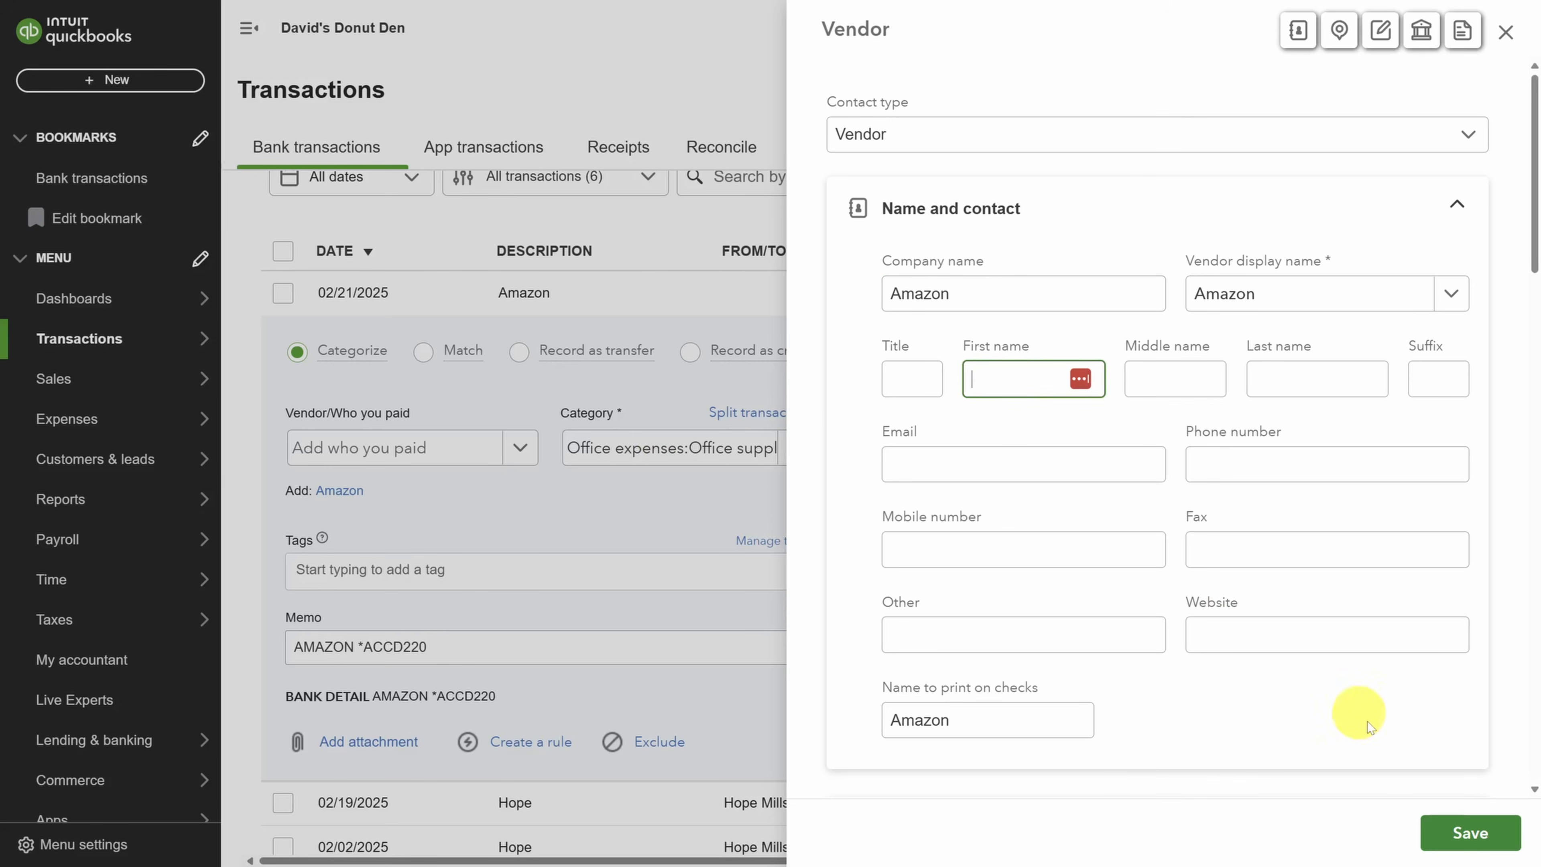
pyautogui.click(1470, 833)
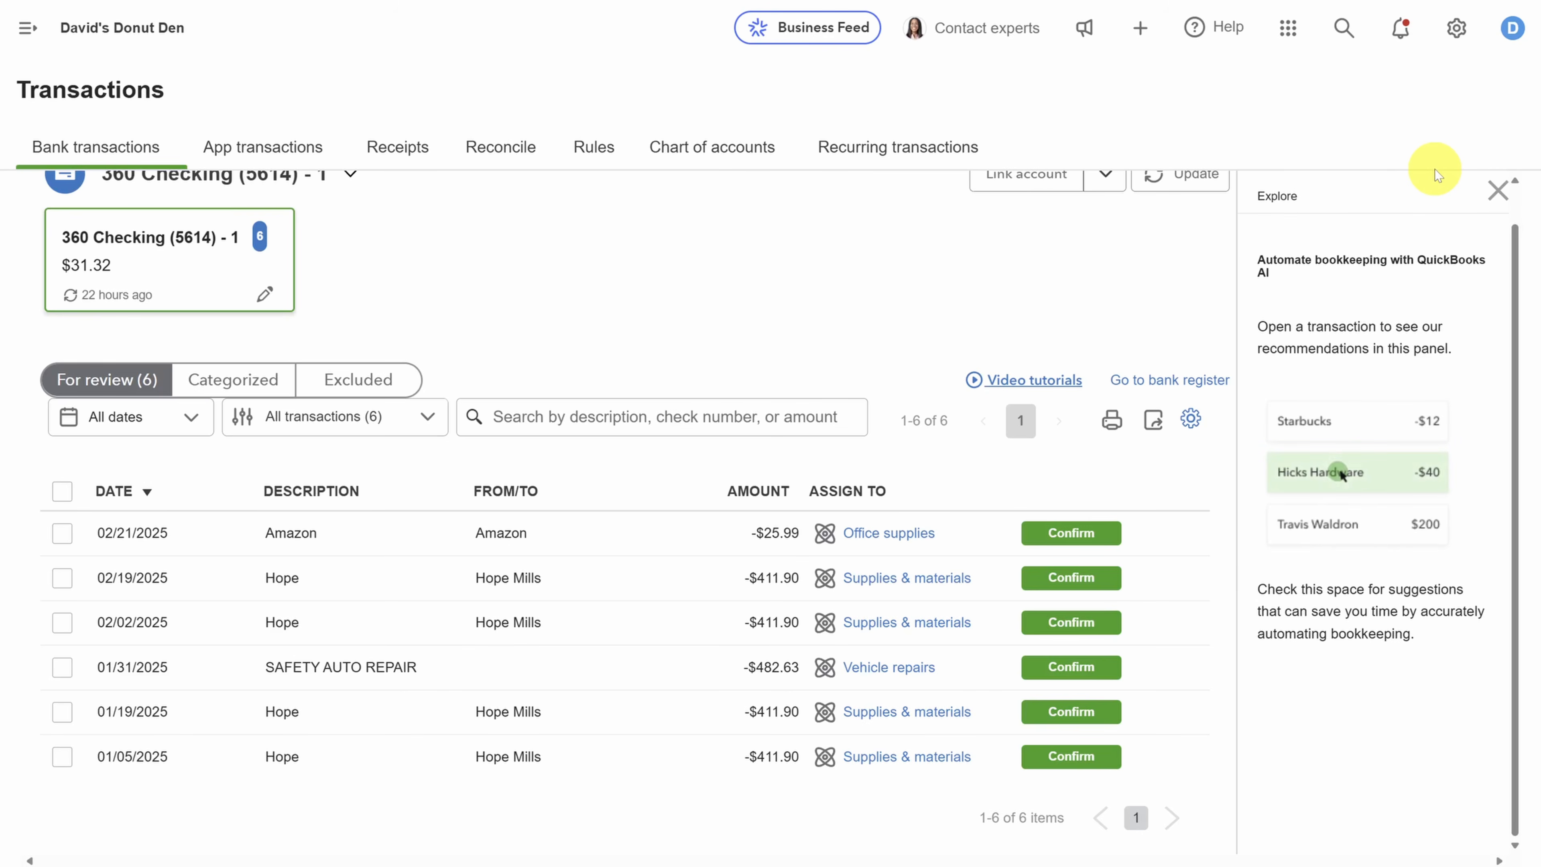
# Step: Reopen the Amazon transaction and examine the reasoning for its suggested category, along with its tags and memo fields
pyautogui.click(624, 545)
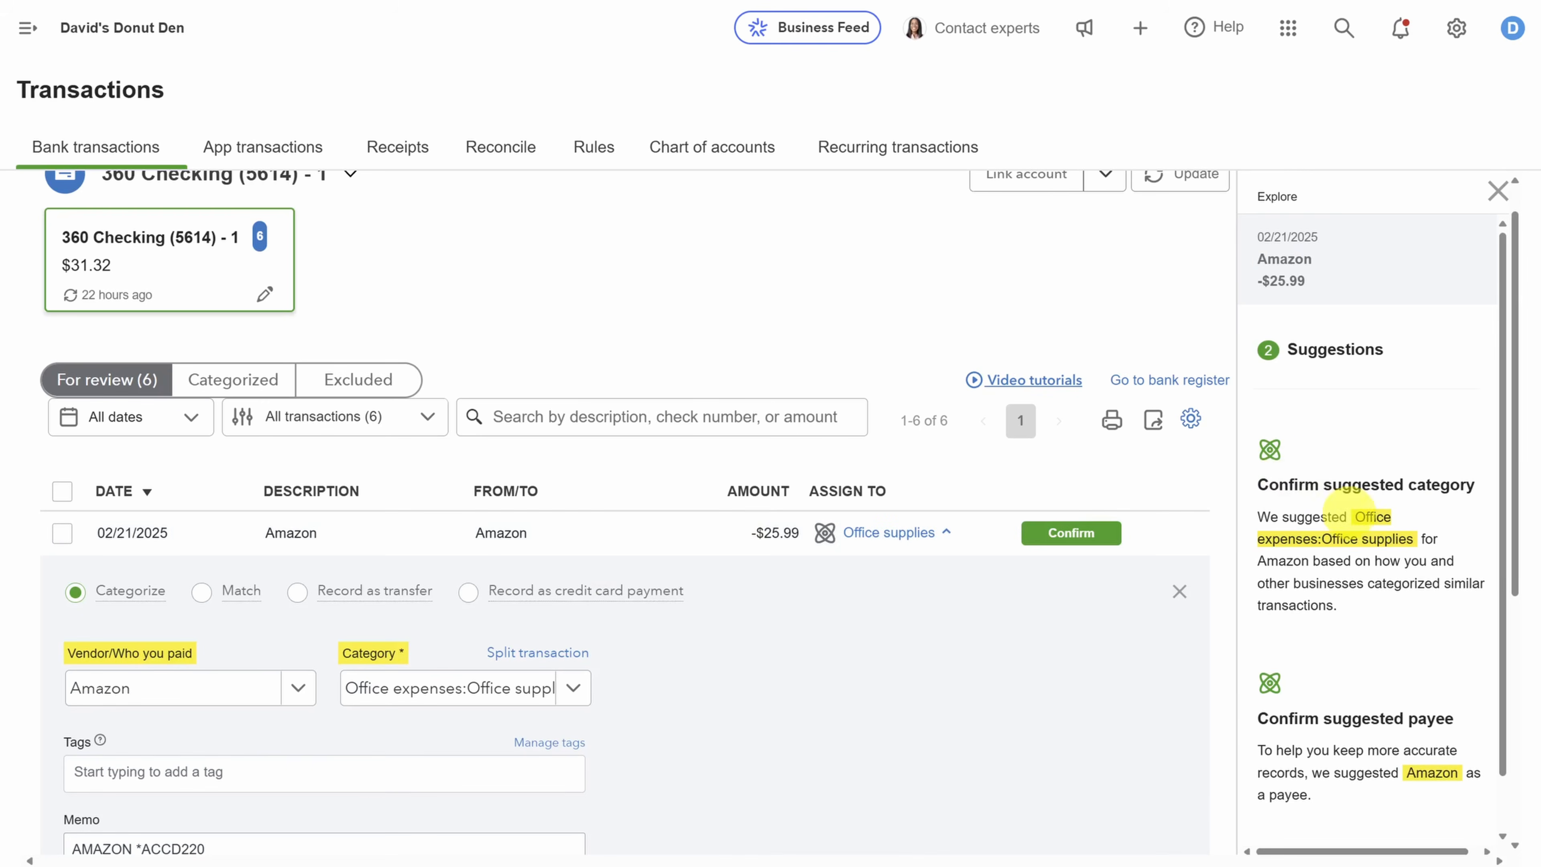
pyautogui.moveTo(1323, 539); pyautogui.dragTo(1372, 607)
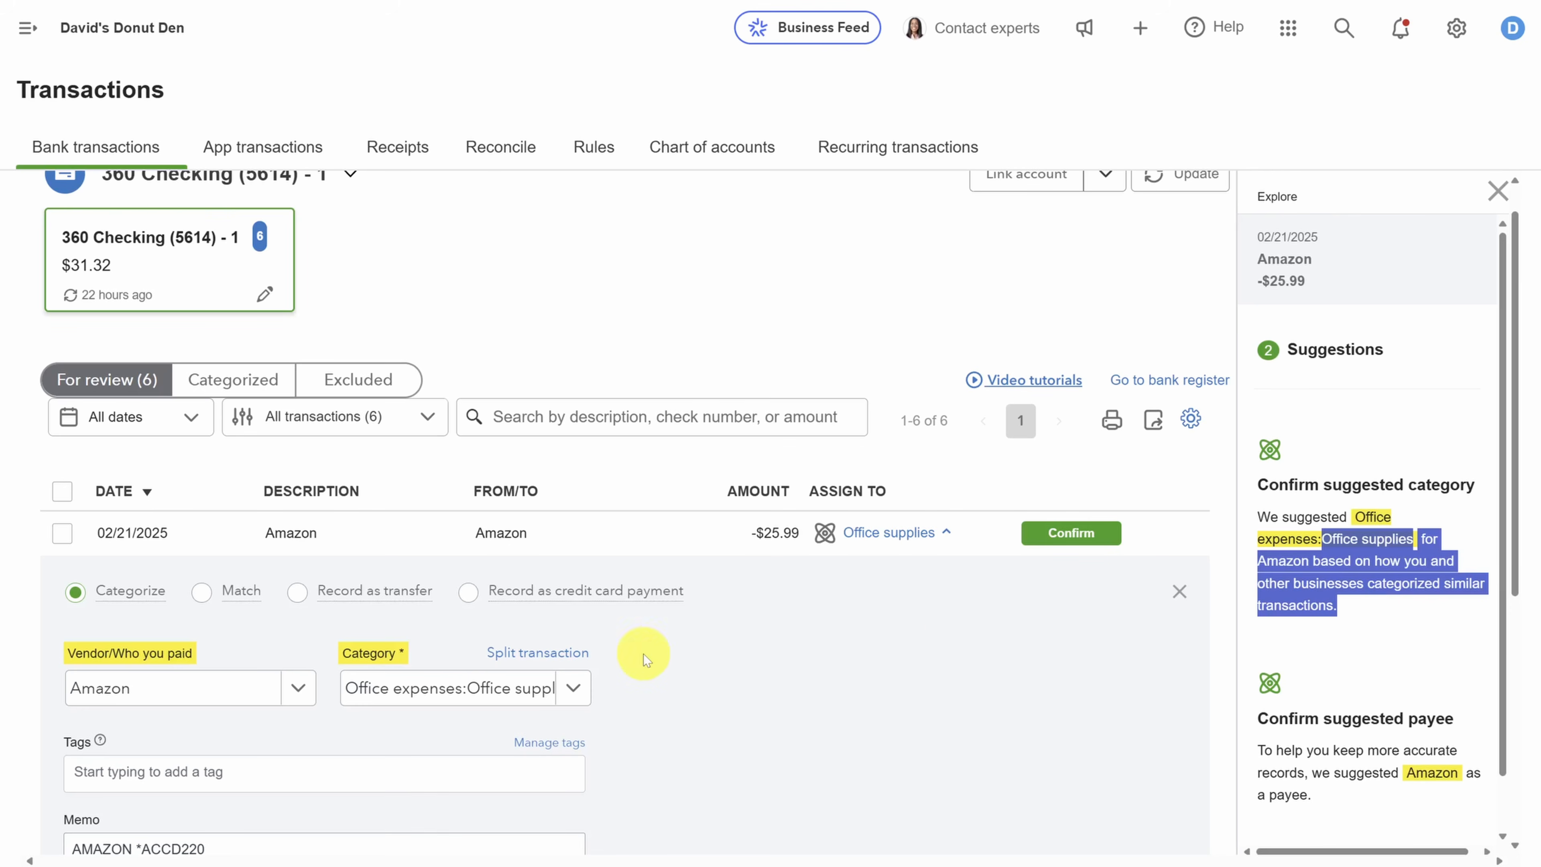
pyautogui.scroll(-3, 660, 624)
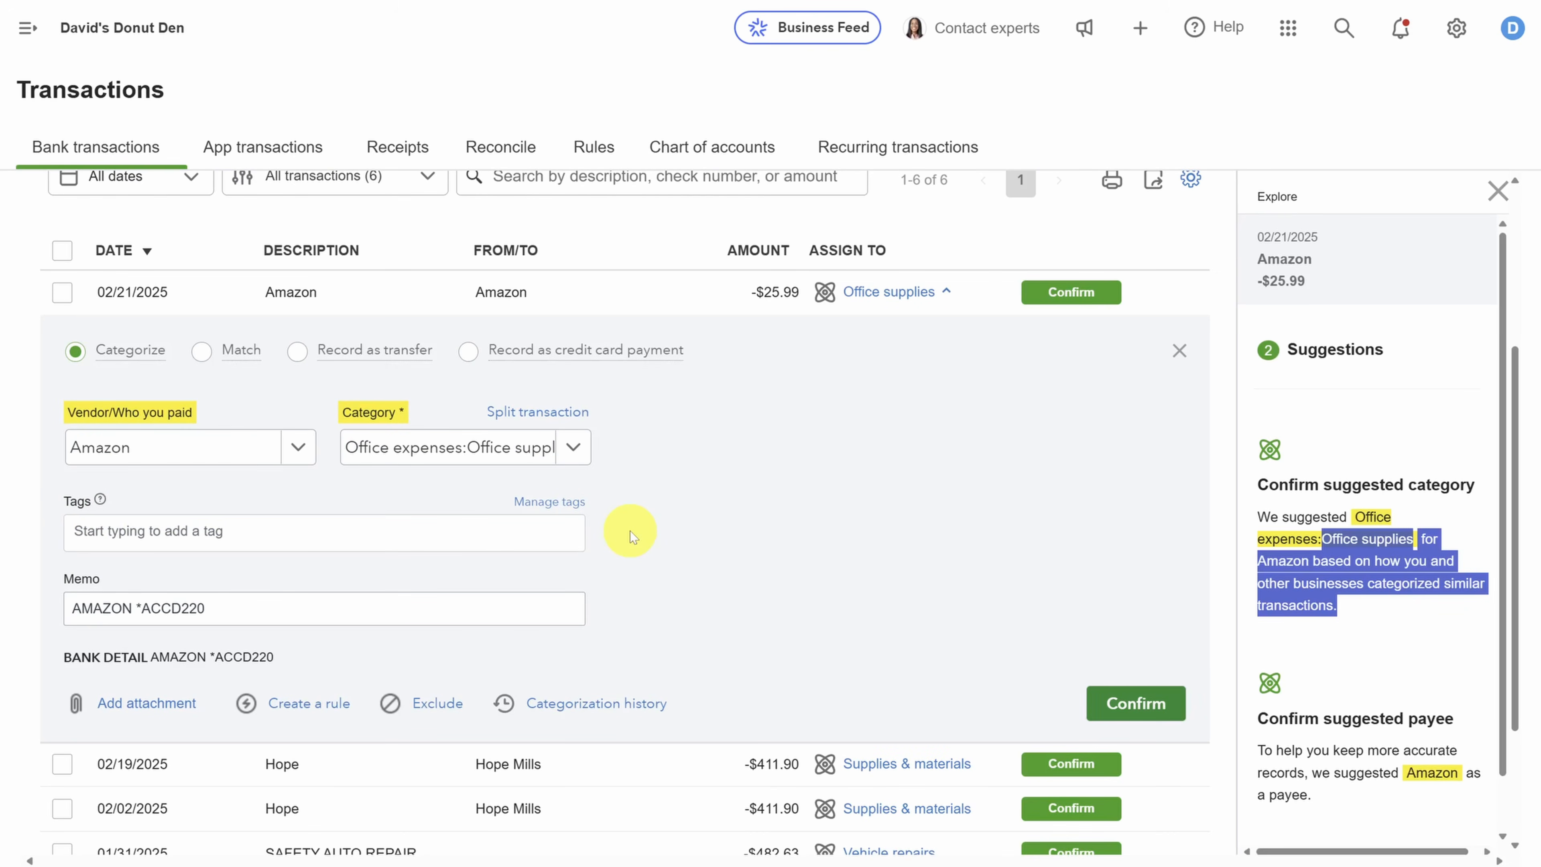
pyautogui.click(510, 608)
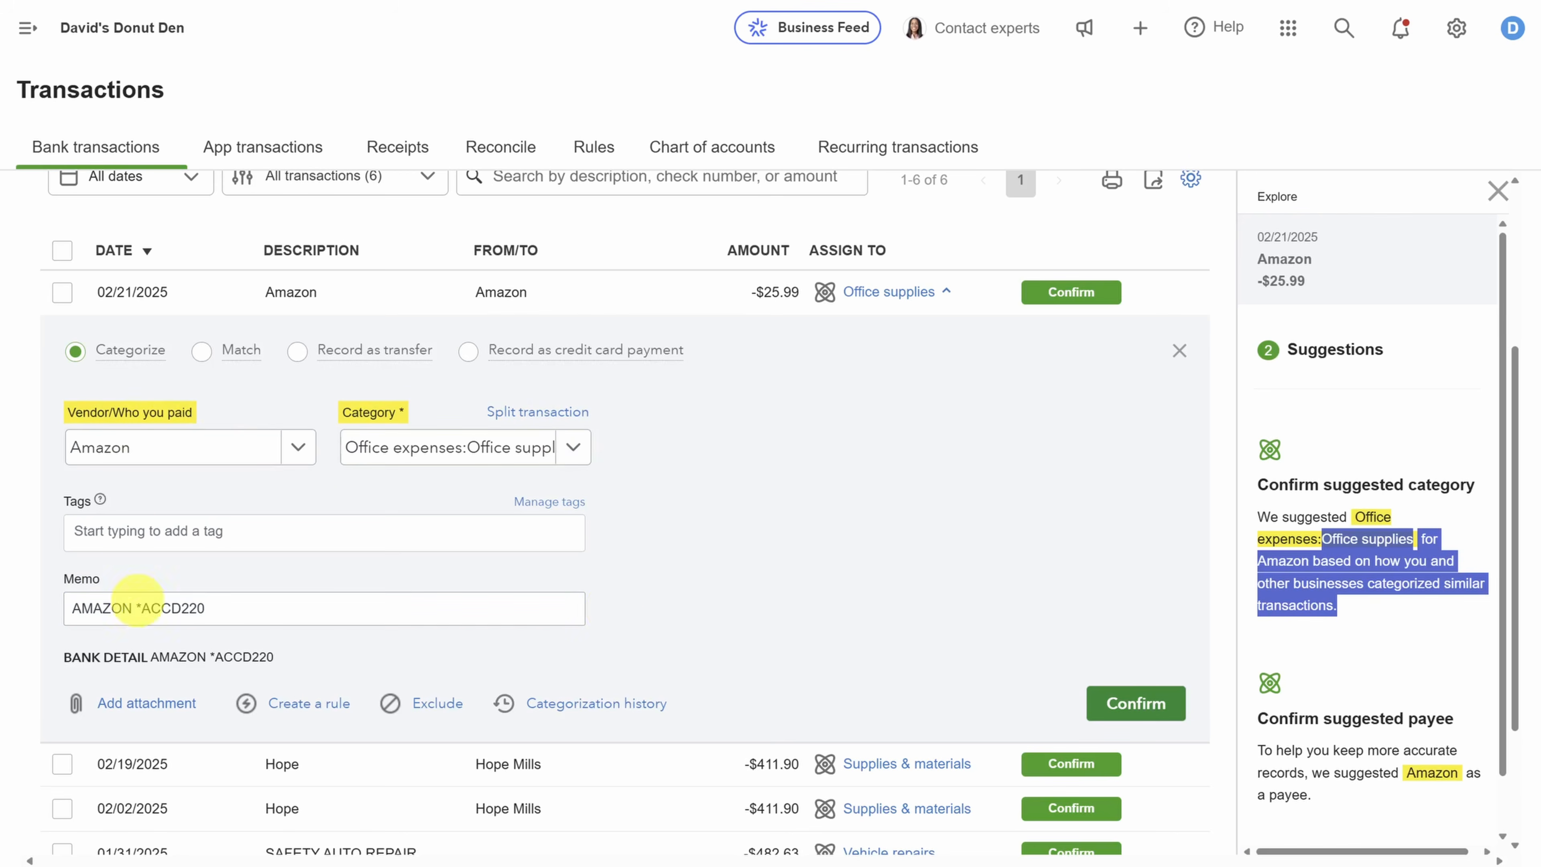
# Step: Confirm the 02/21/2025 Amazon transaction under the suggested Office supplies category
pyautogui.moveTo(156, 354)
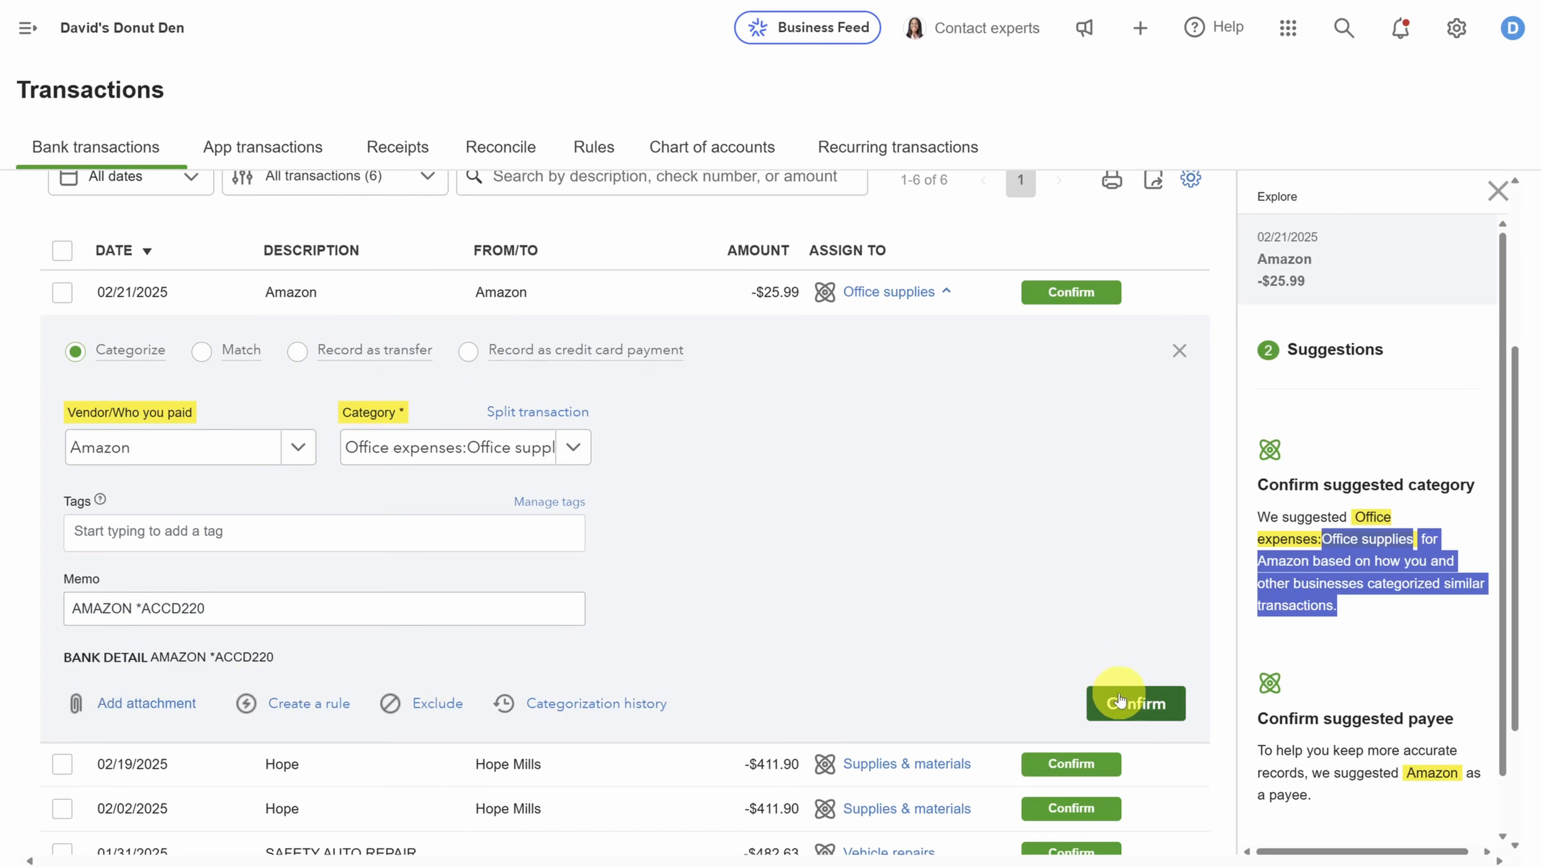
pyautogui.click(1134, 705)
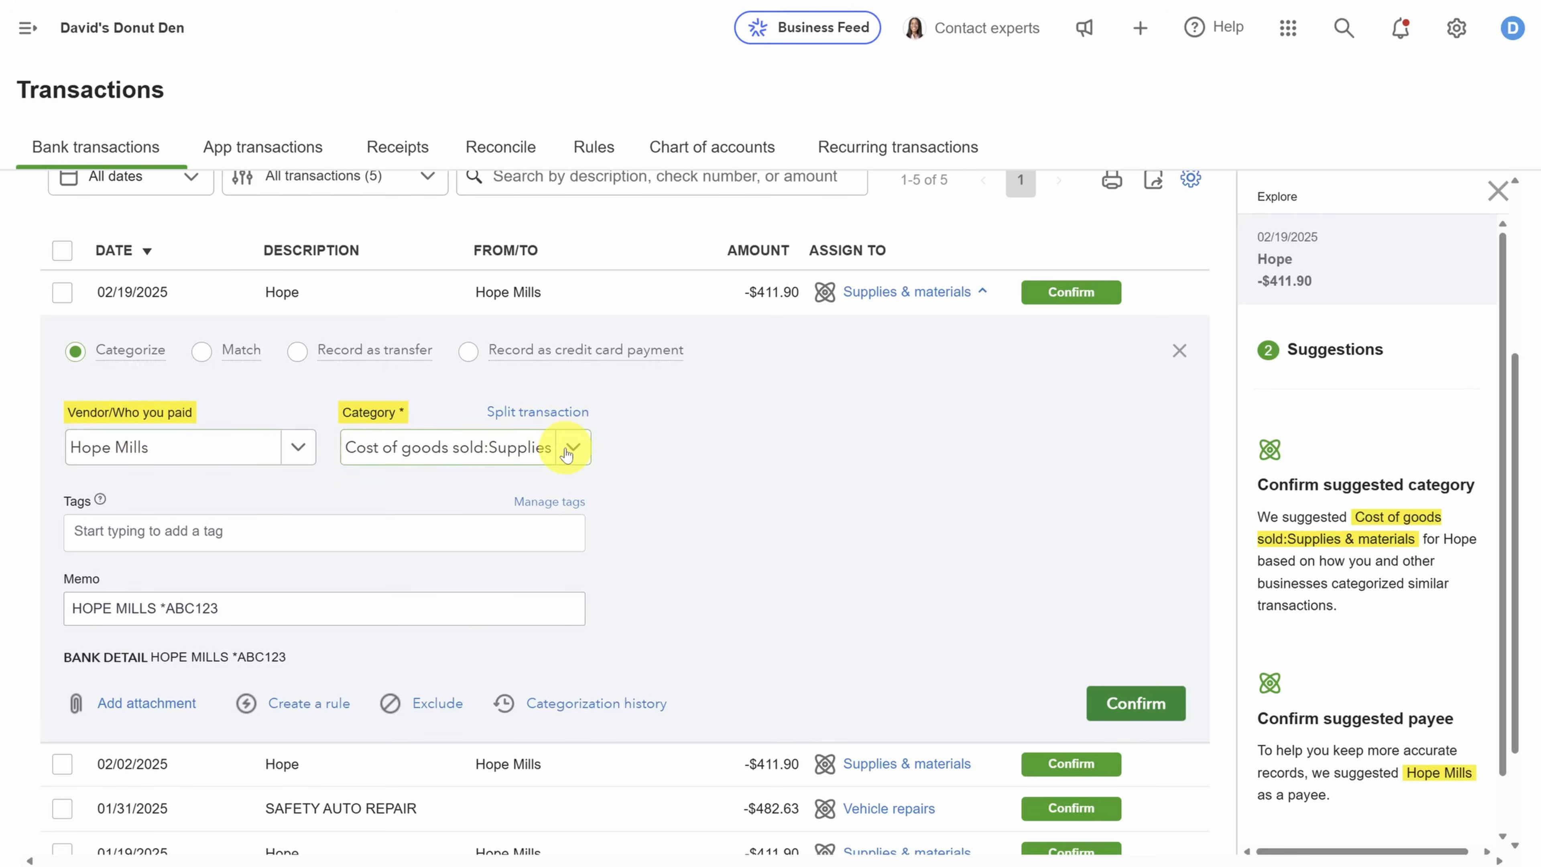
# Step: Create a rule from the 02/19/2025 Hope Mills transaction, name it "D-Hope -> CV-COGS-Supplies", and save it with its prefilled conditions and assignments
pyautogui.scroll(-3, 680, 502)
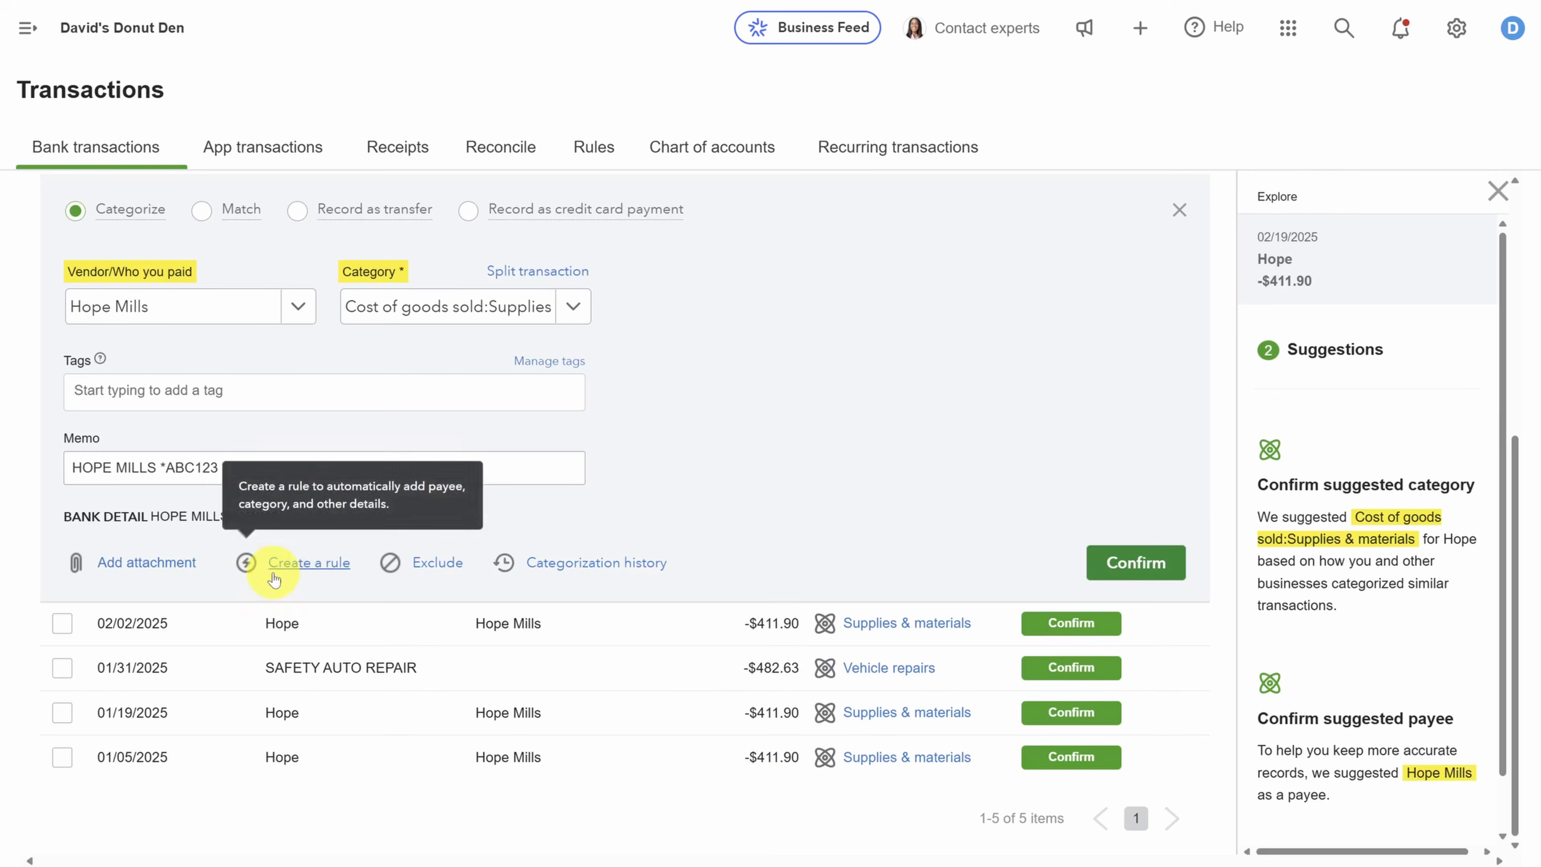
pyautogui.click(323, 569)
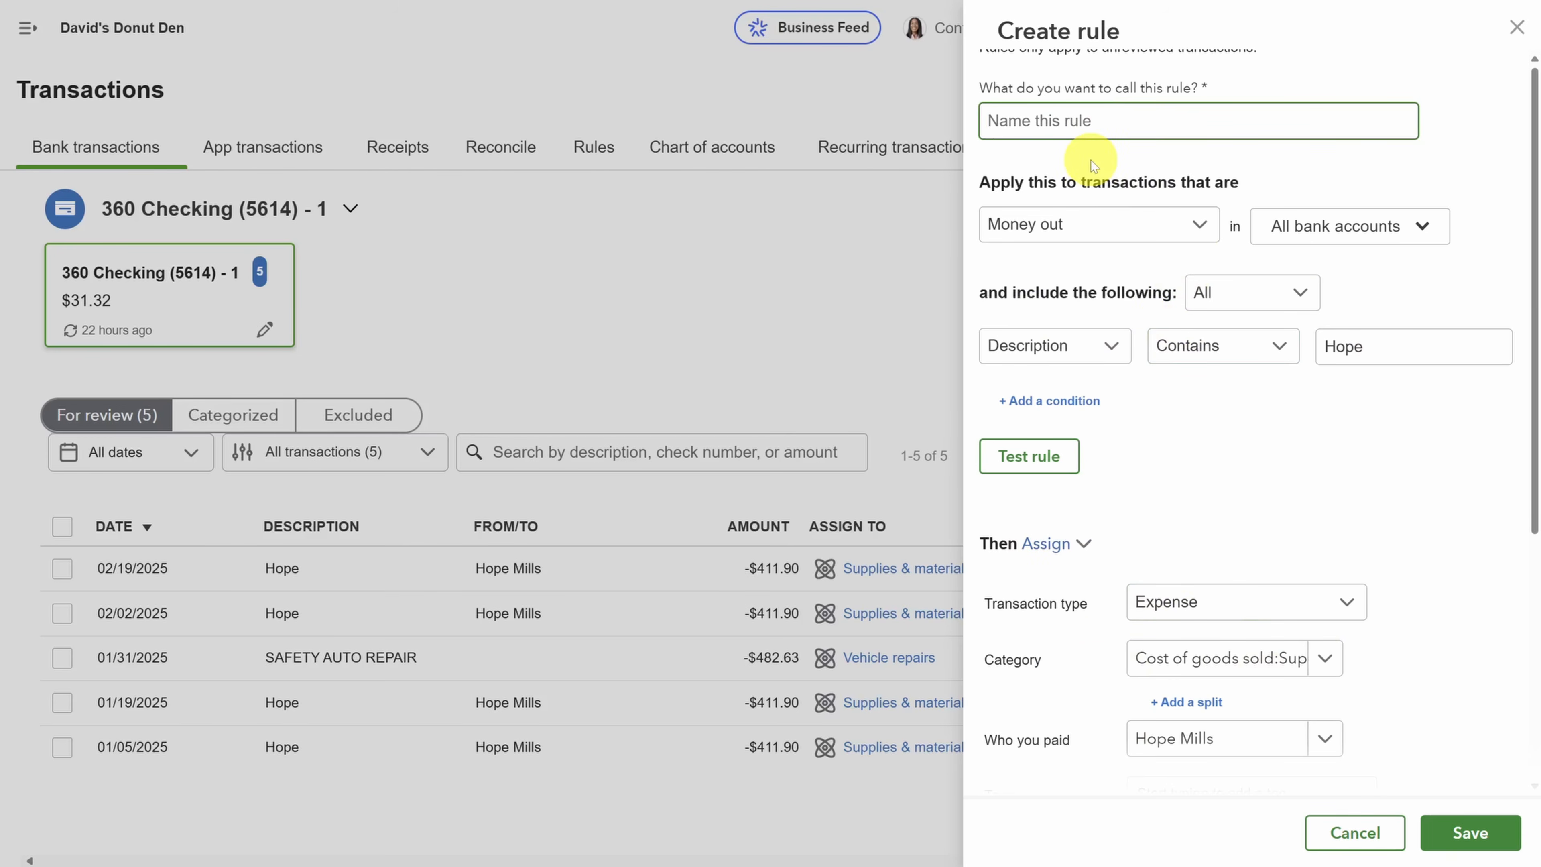
pyautogui.write('D-Hope')
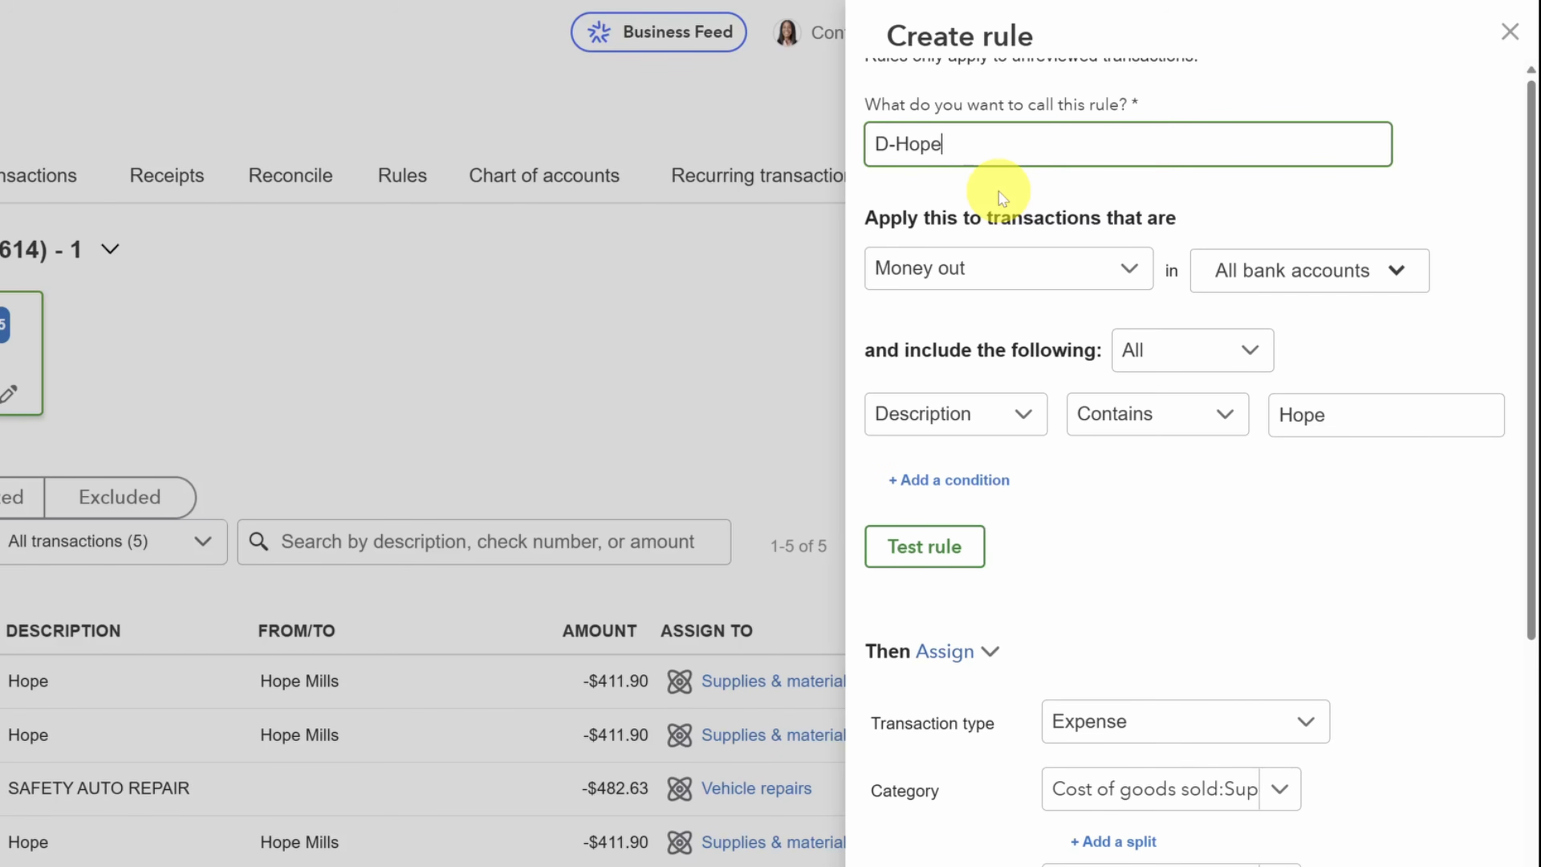
pyautogui.write('-> CV-COGS-Supplies')
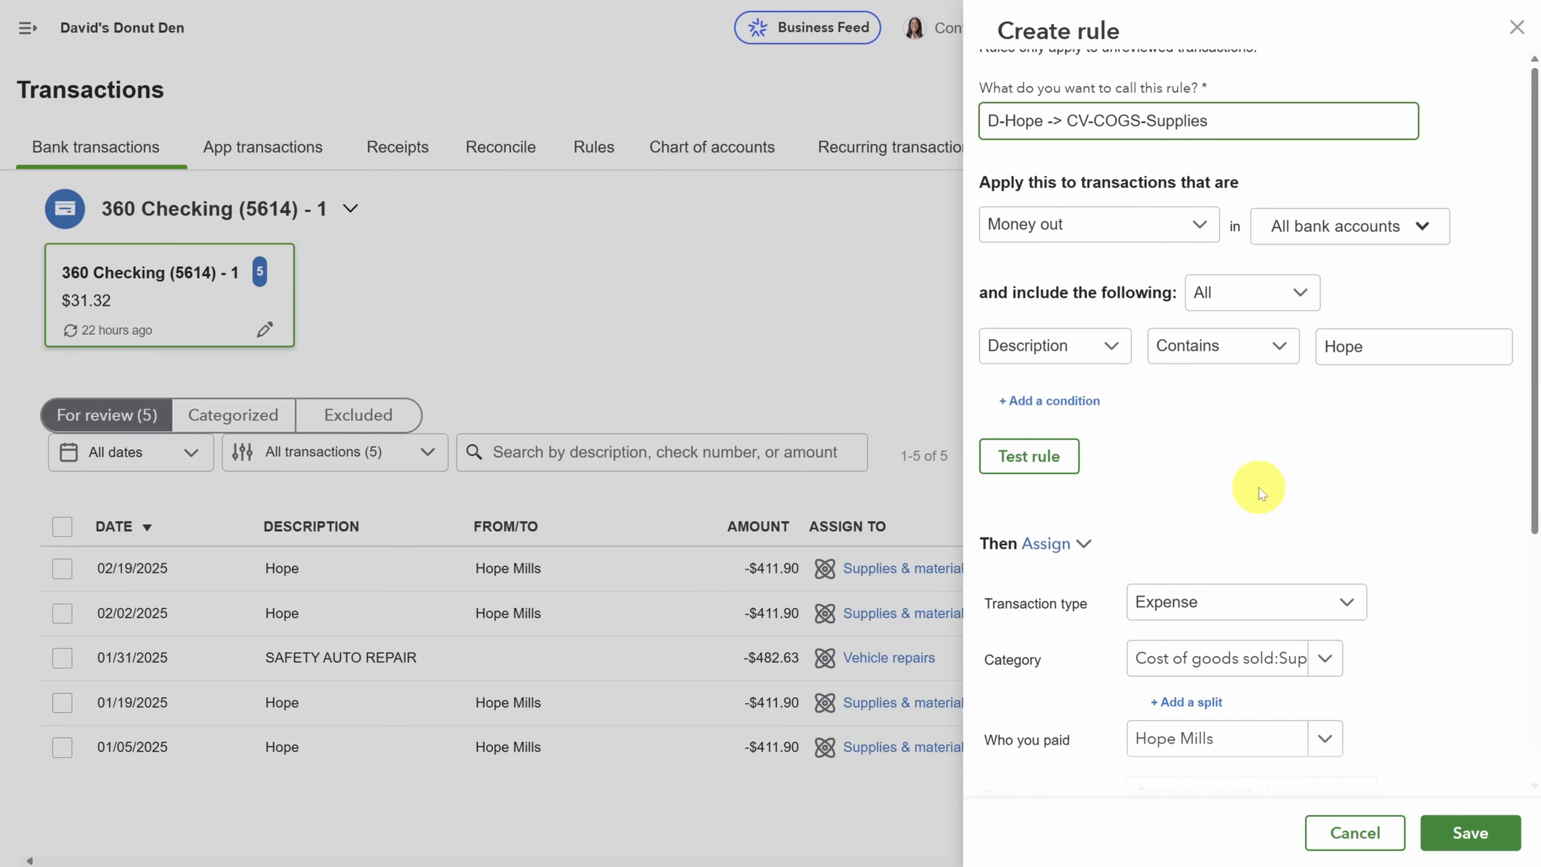
pyautogui.scroll(-5, 1259, 488)
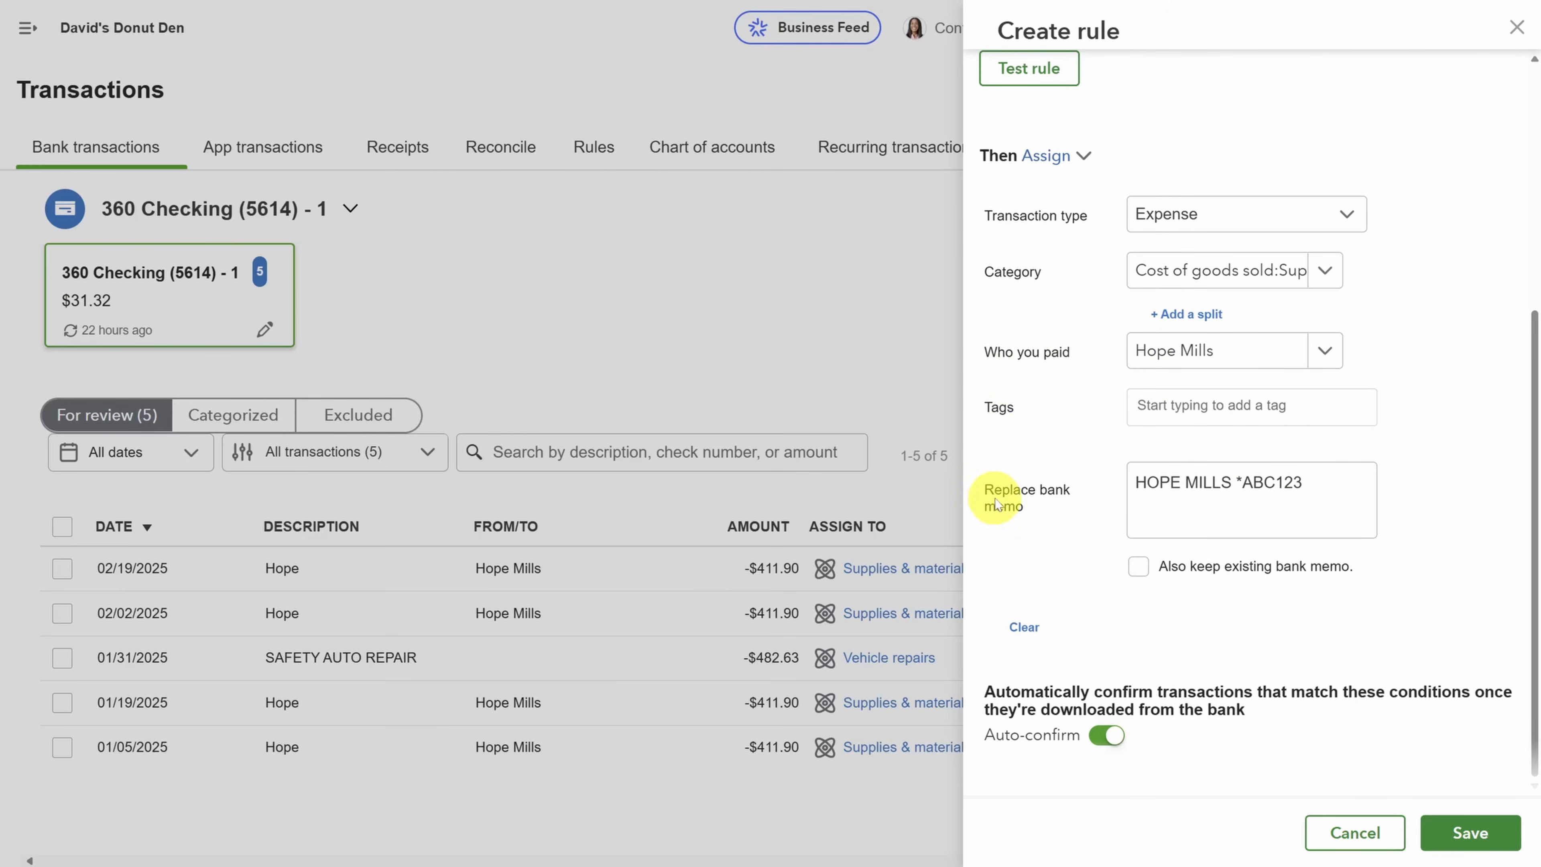
pyautogui.click(1196, 509)
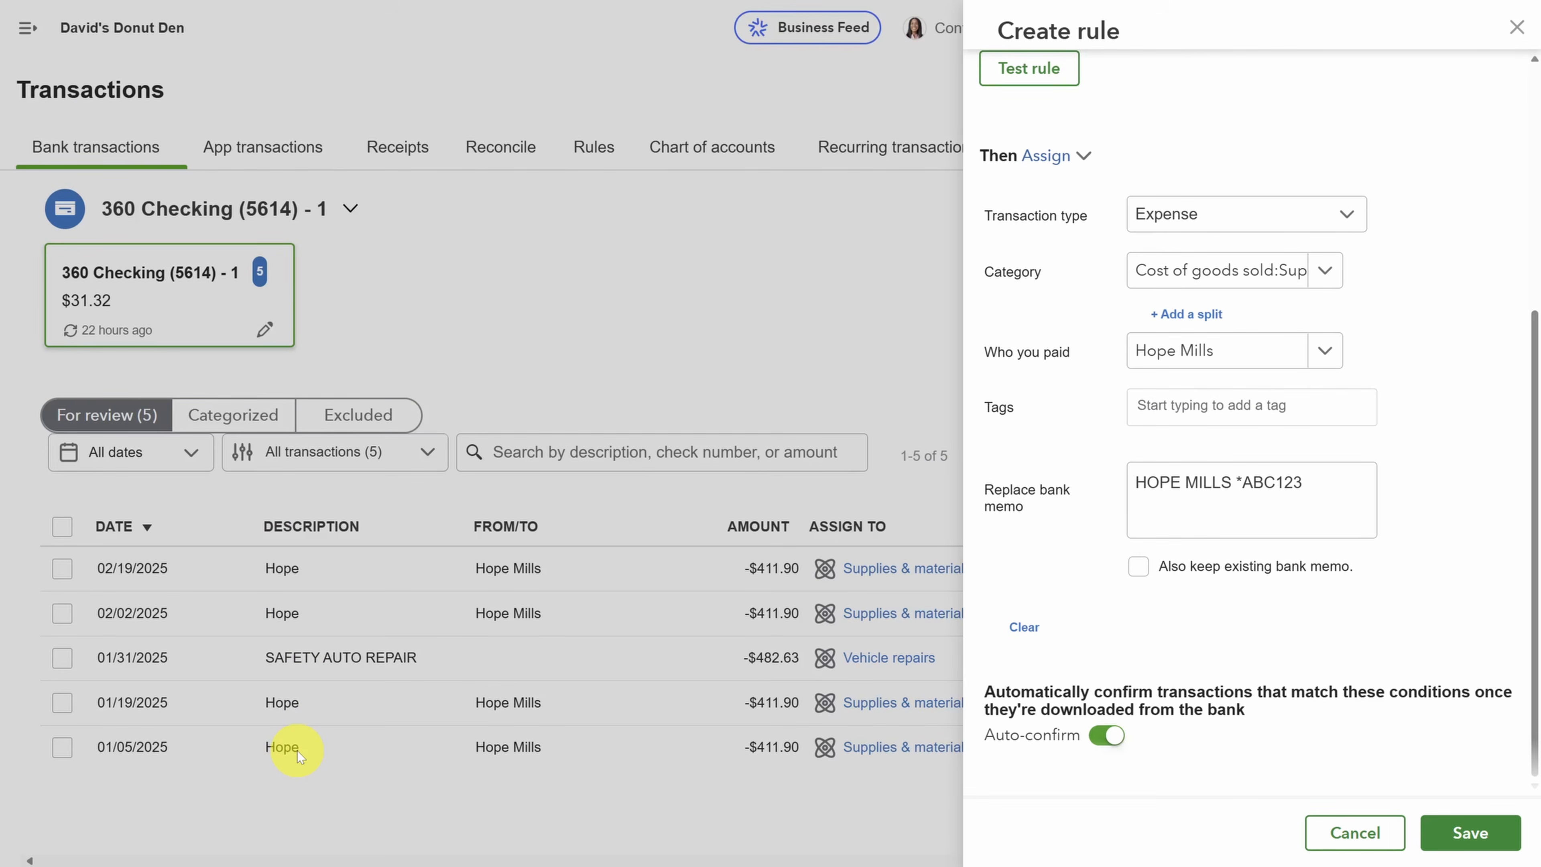
pyautogui.click(1468, 835)
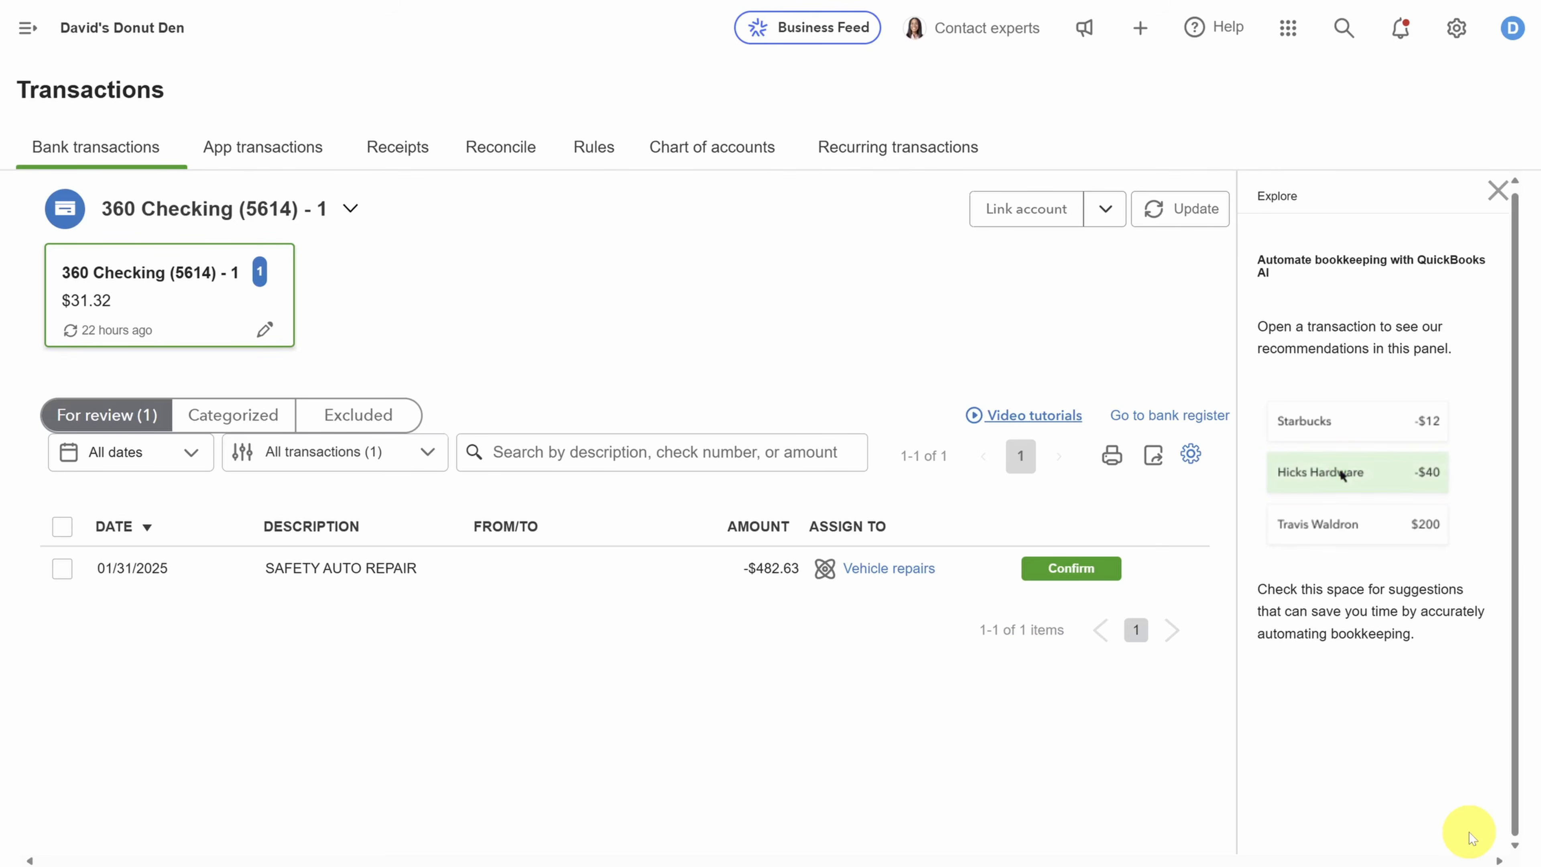
# Step: Expand the 01/31/2025 SAFETY AUTO REPAIR transaction and examine its categorize, match, transfer and credit card payment options
pyautogui.click(570, 579)
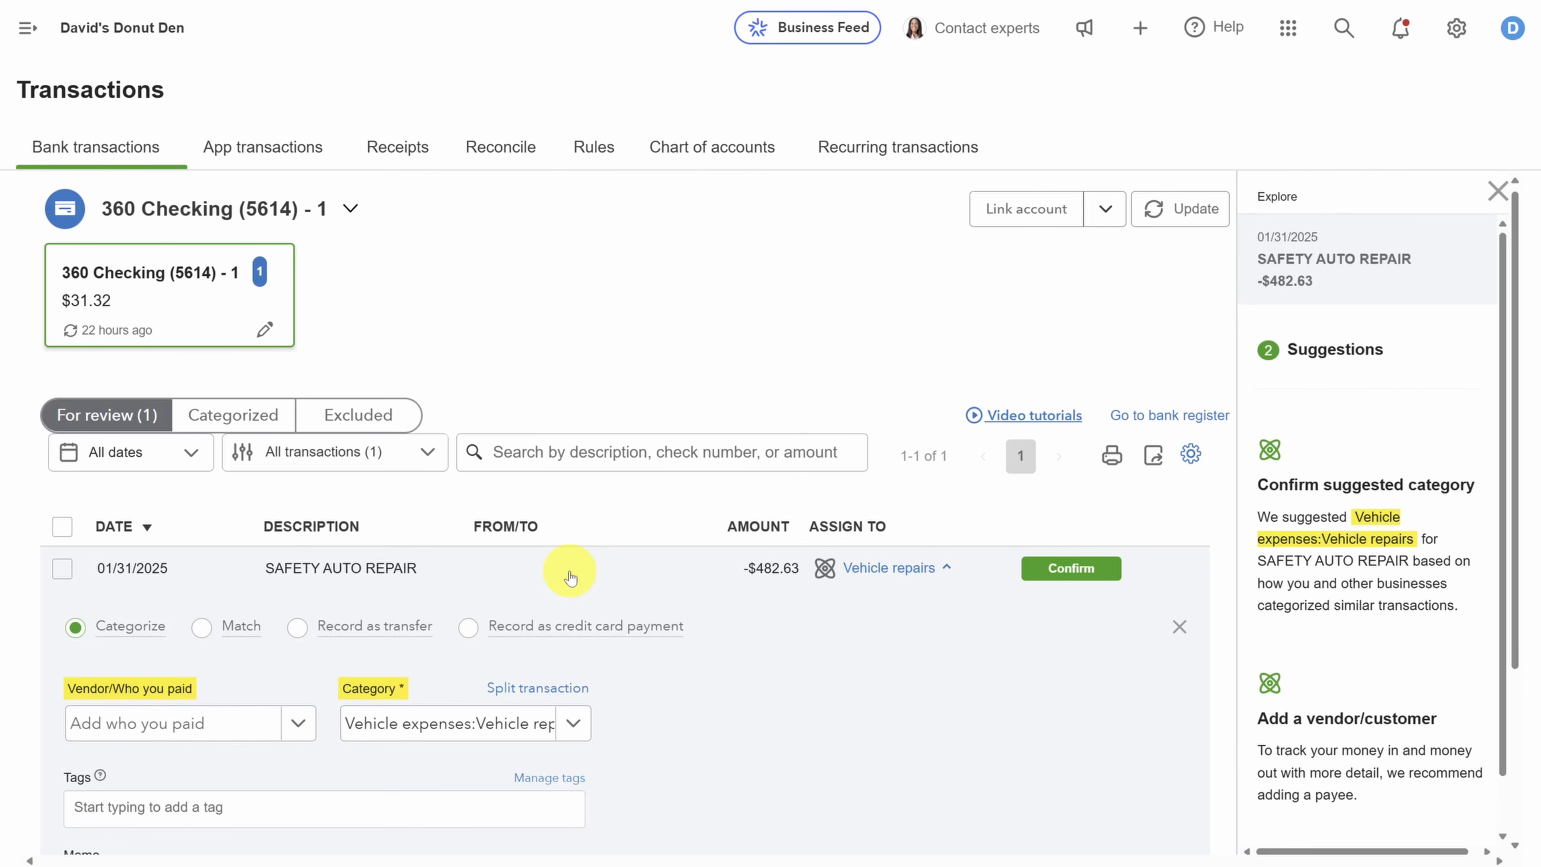
pyautogui.scroll(-4, 570, 576)
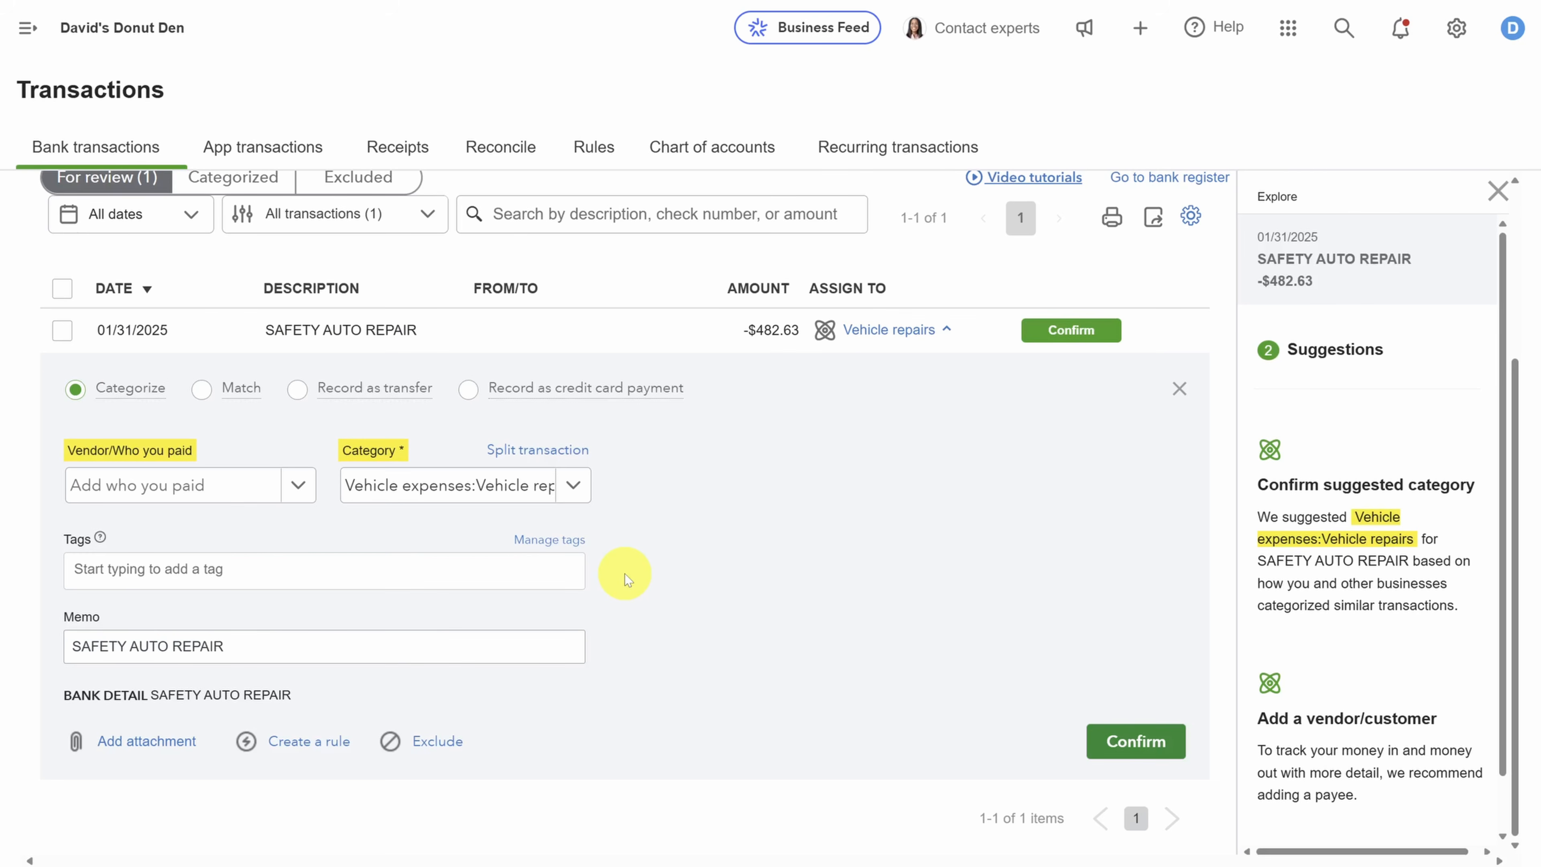
pyautogui.moveTo(98, 401)
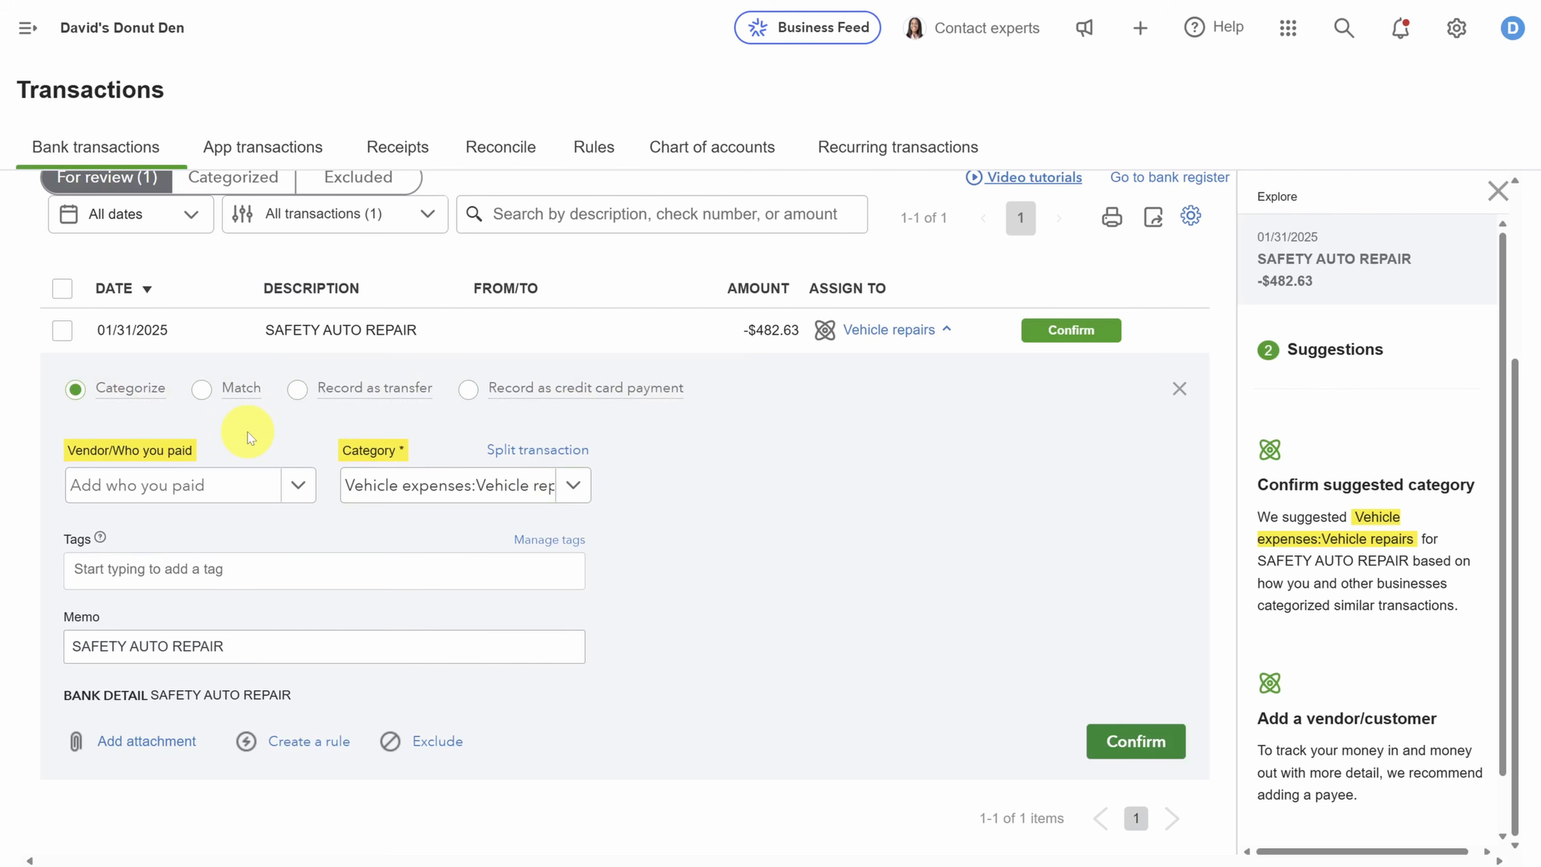
pyautogui.moveTo(242, 397)
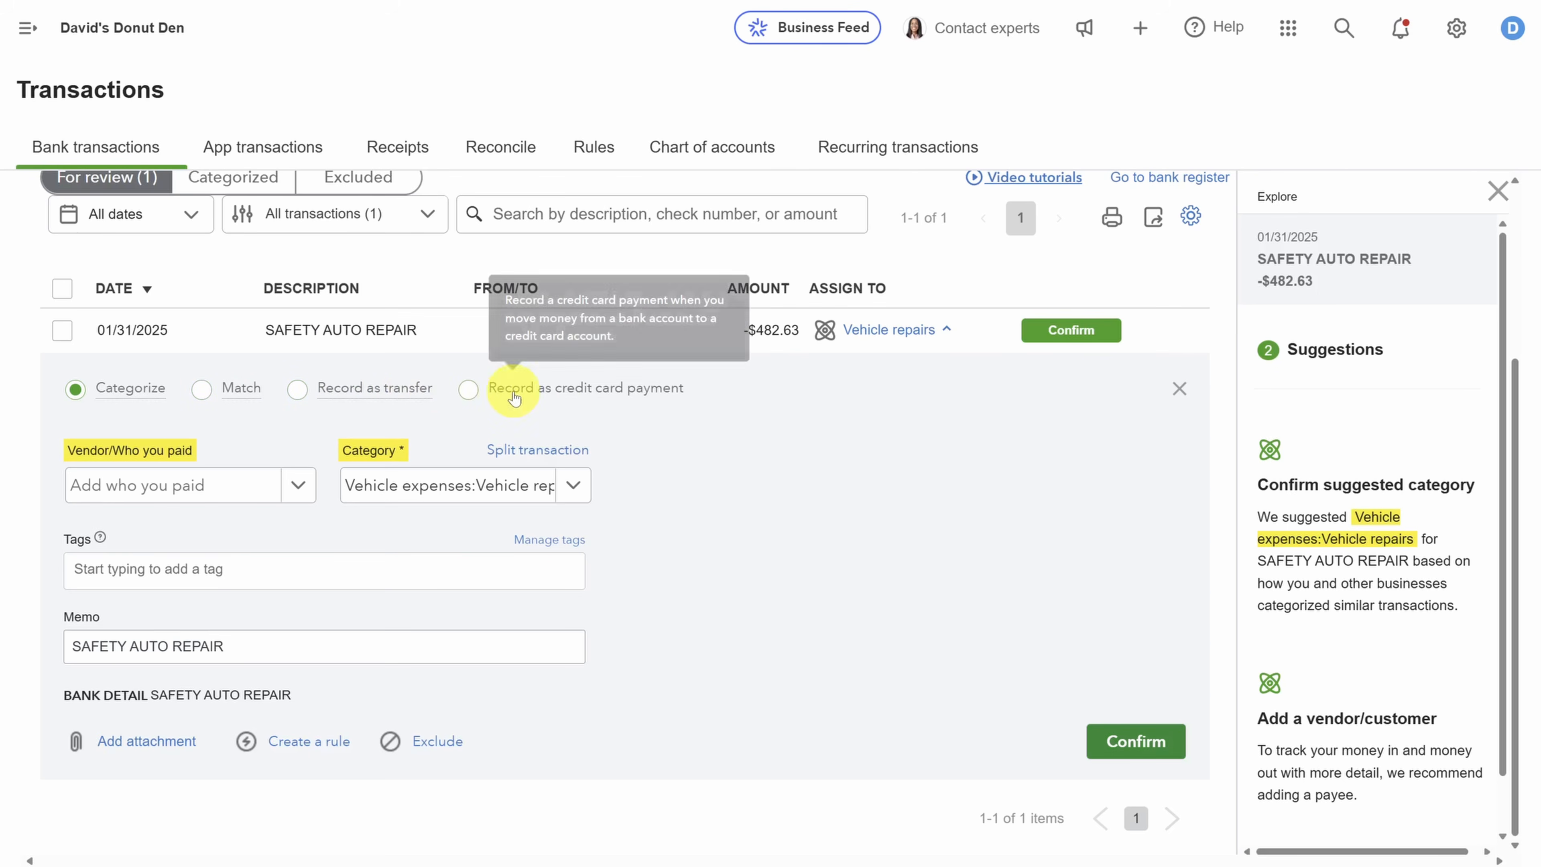
pyautogui.click(571, 392)
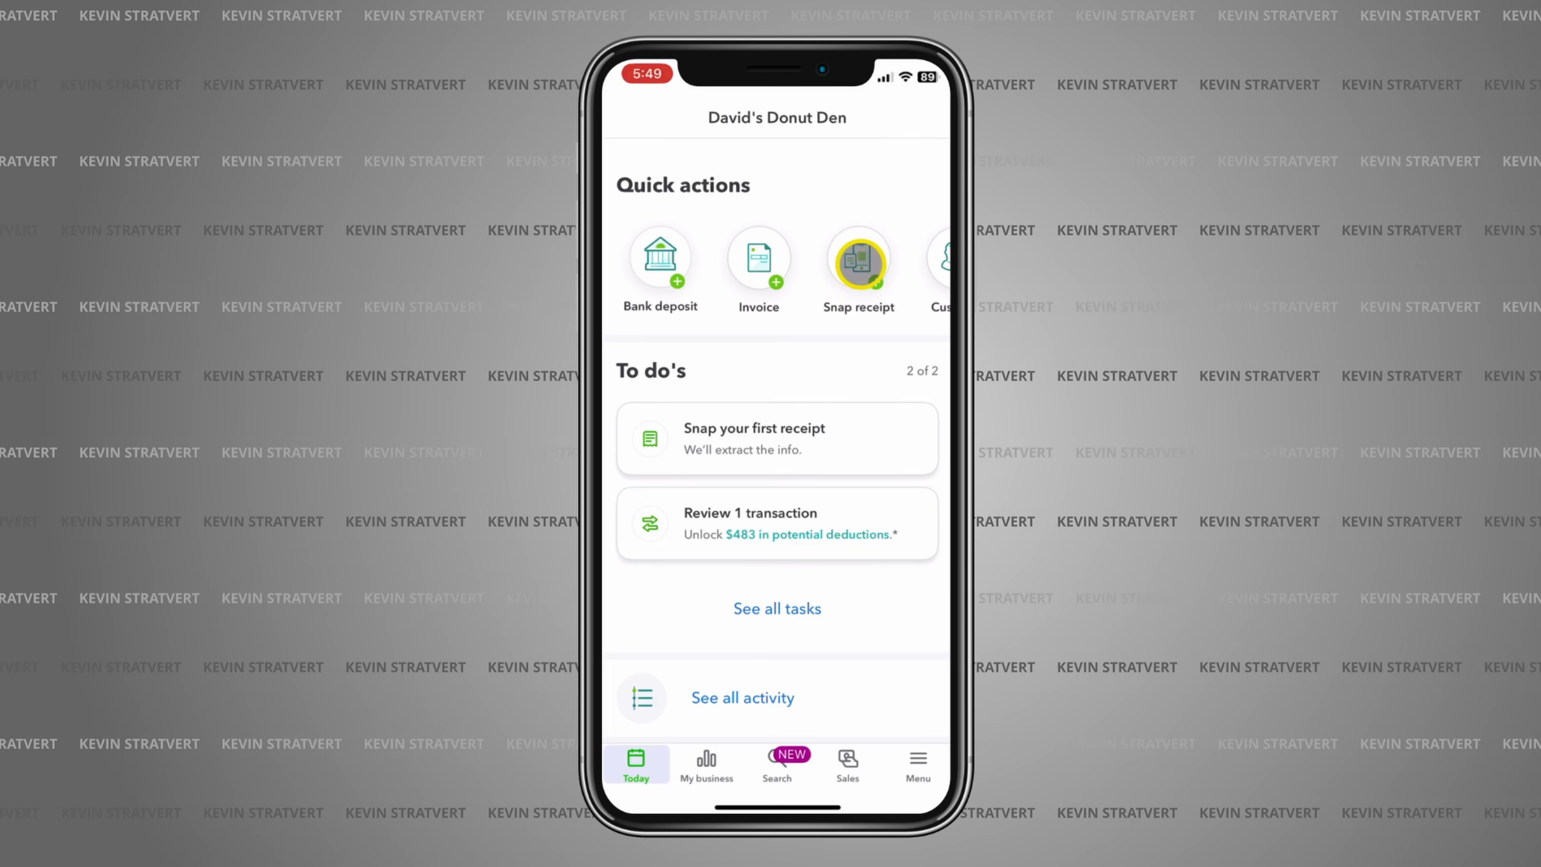
# Step: Switch to the QuickBooks mobile app and photograph the Safety Auto Repair invoice as a receipt
pyautogui.click(860, 261)
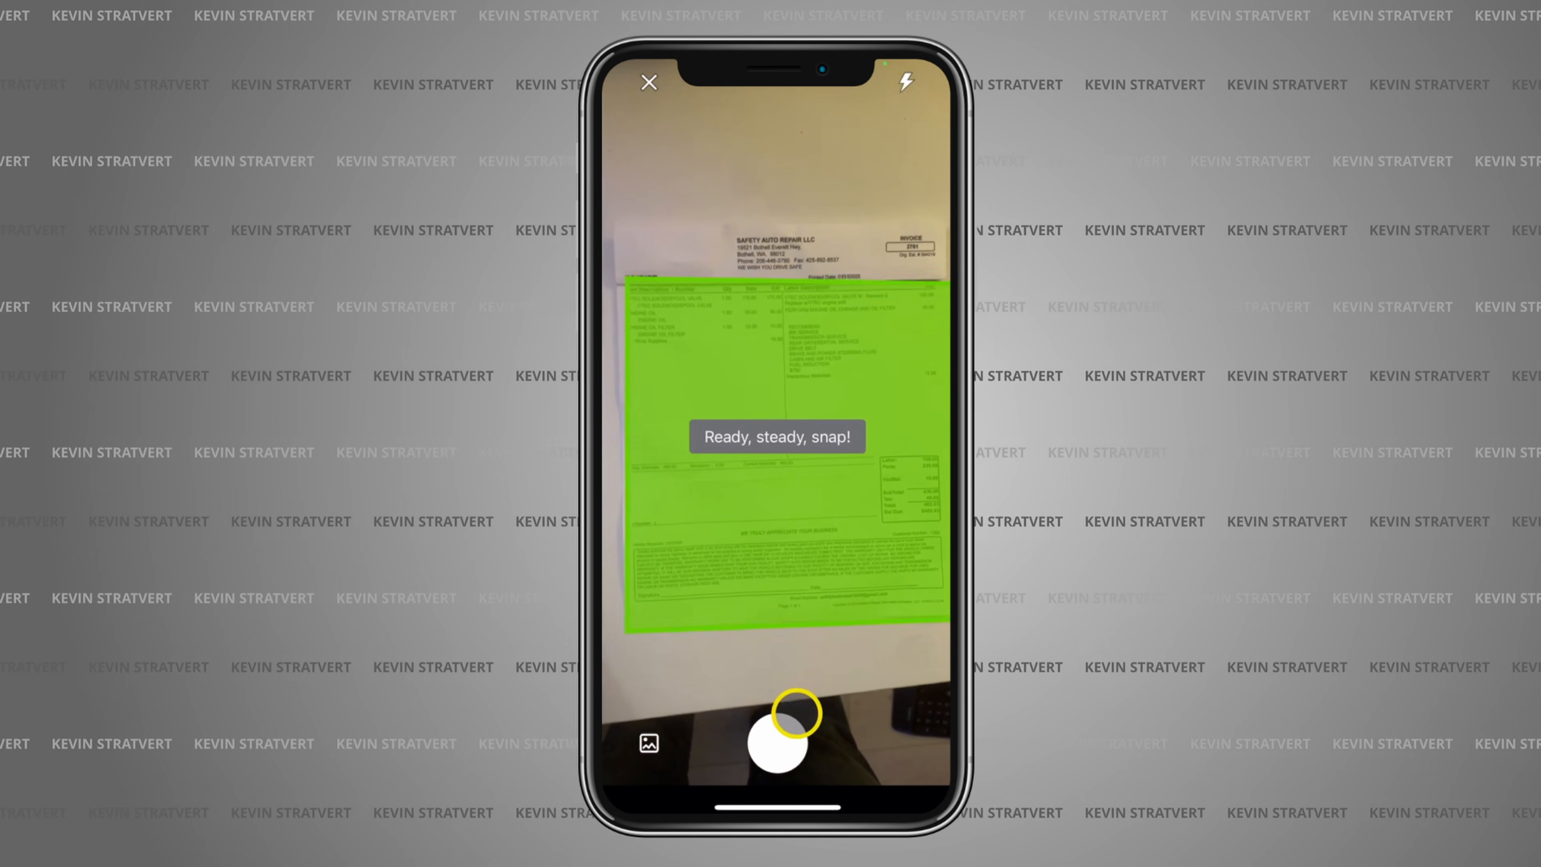
pyautogui.click(782, 738)
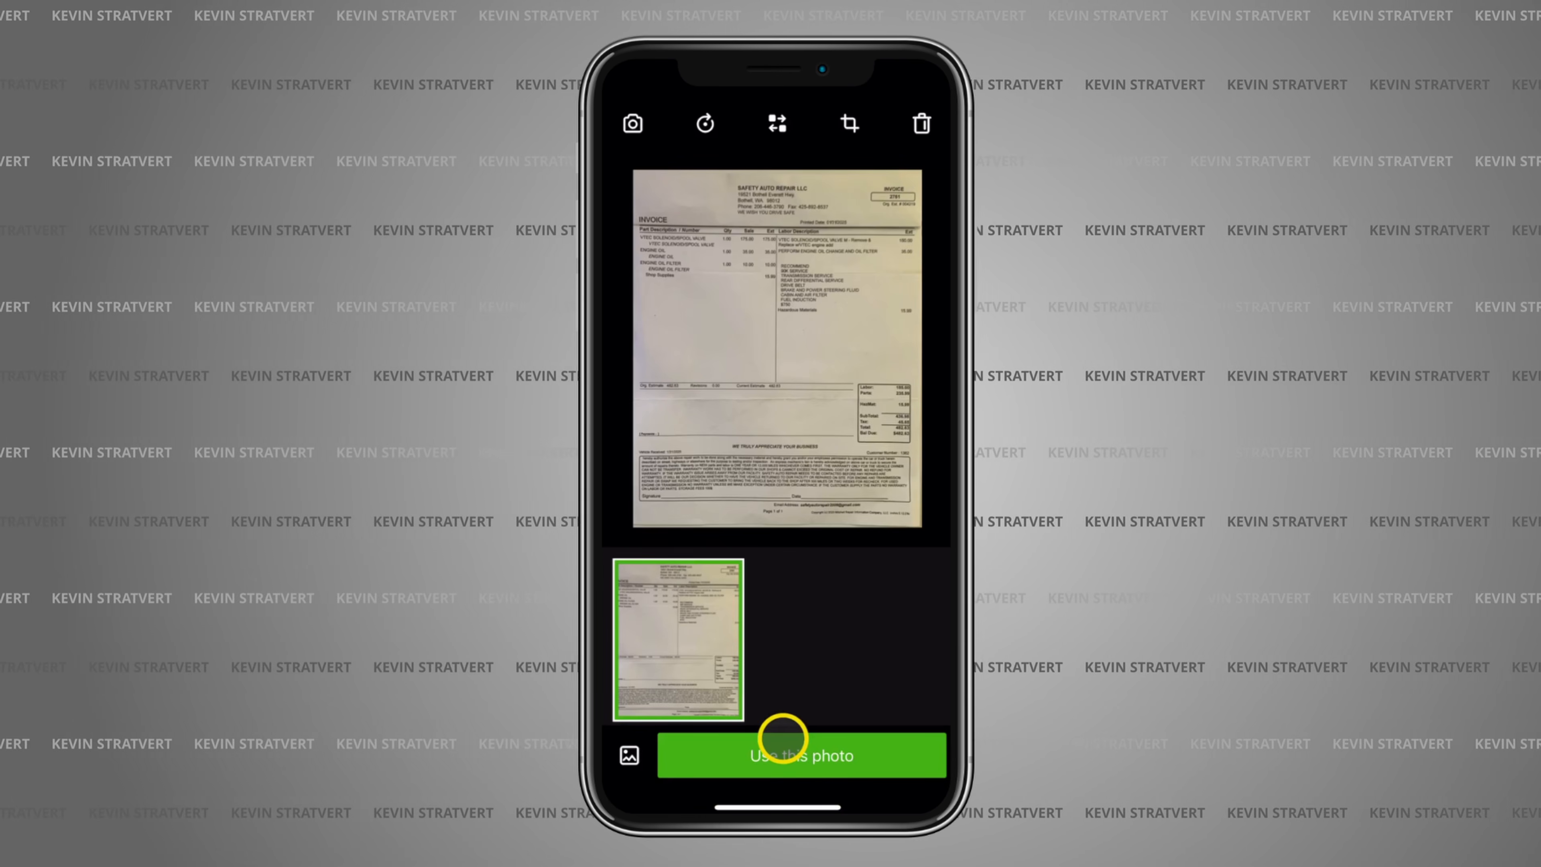
pyautogui.click(782, 738)
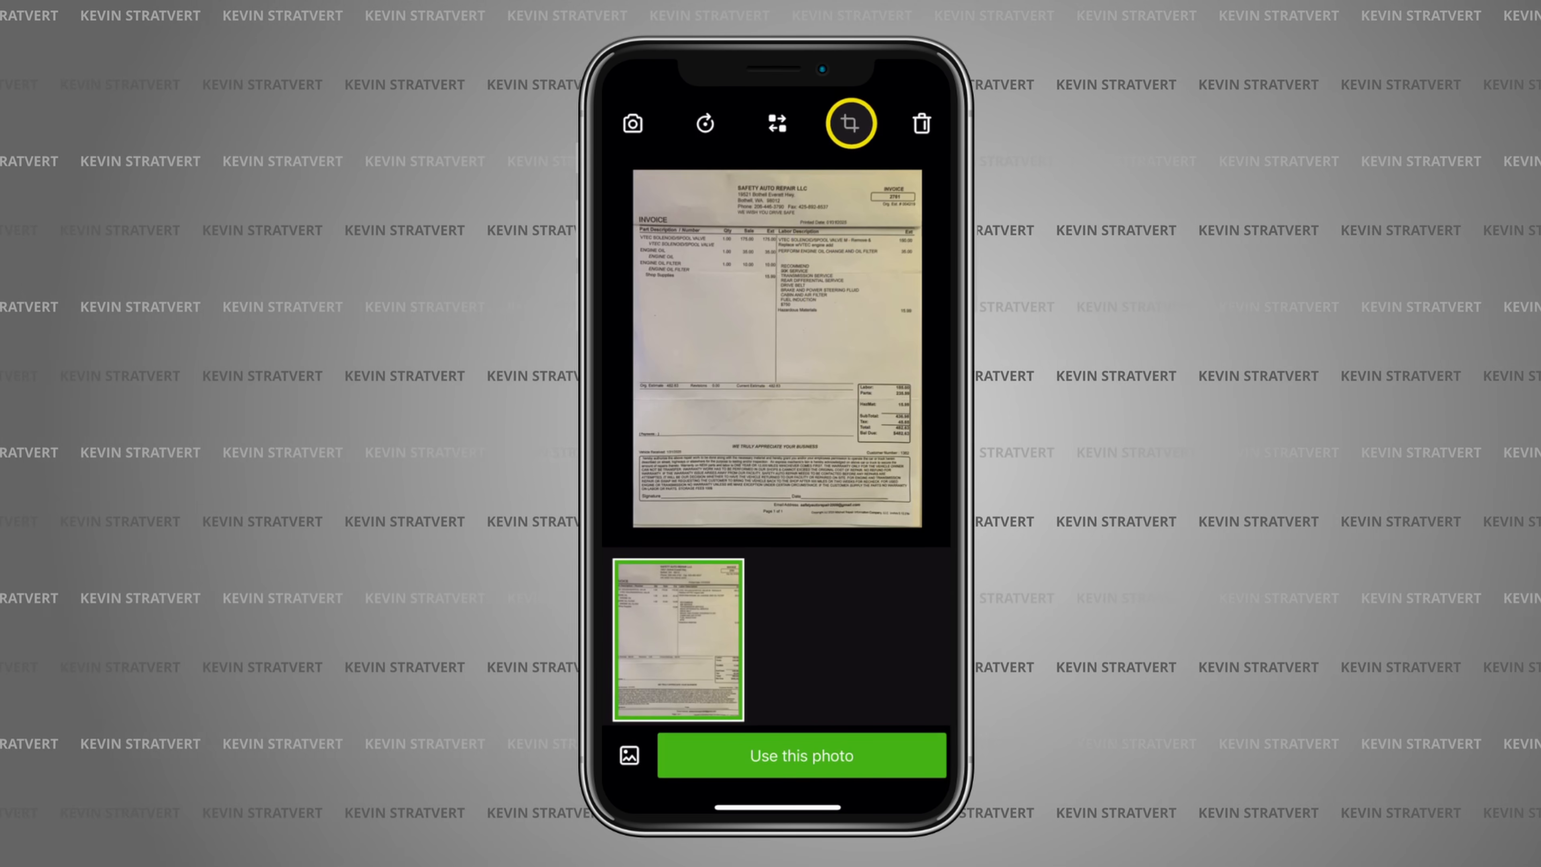
# Step: Adjust the receipt photo's crop by moving its upper-right corner slightly outward, apply the crop, and use the photo
pyautogui.click(850, 125)
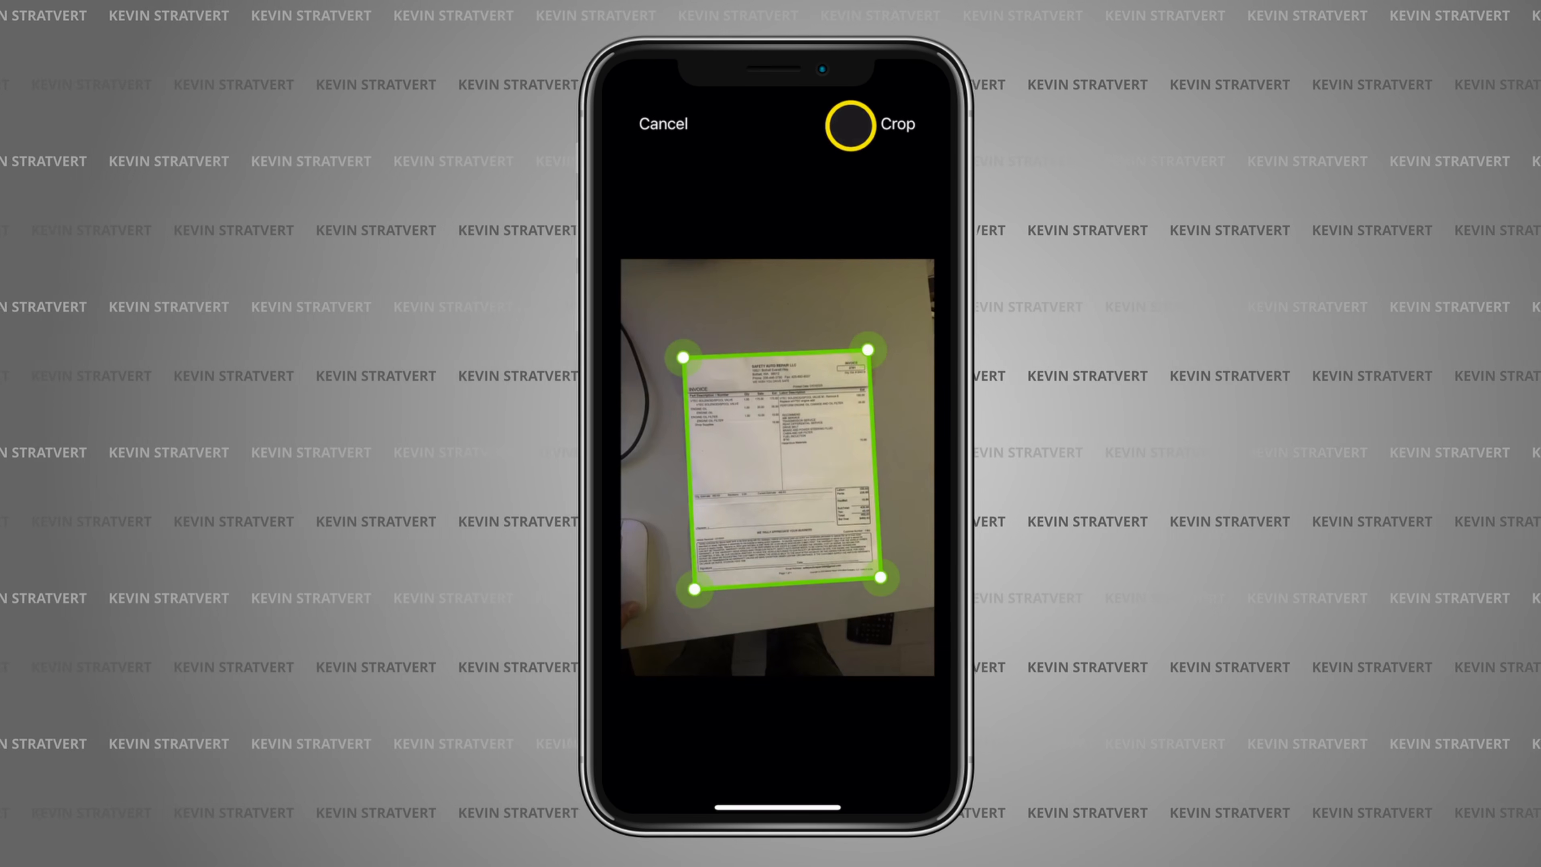
pyautogui.moveTo(866, 351)
pyautogui.mouseDown()
pyautogui.moveTo(856, 342)
pyautogui.moveTo(878, 350)
pyautogui.mouseUp()
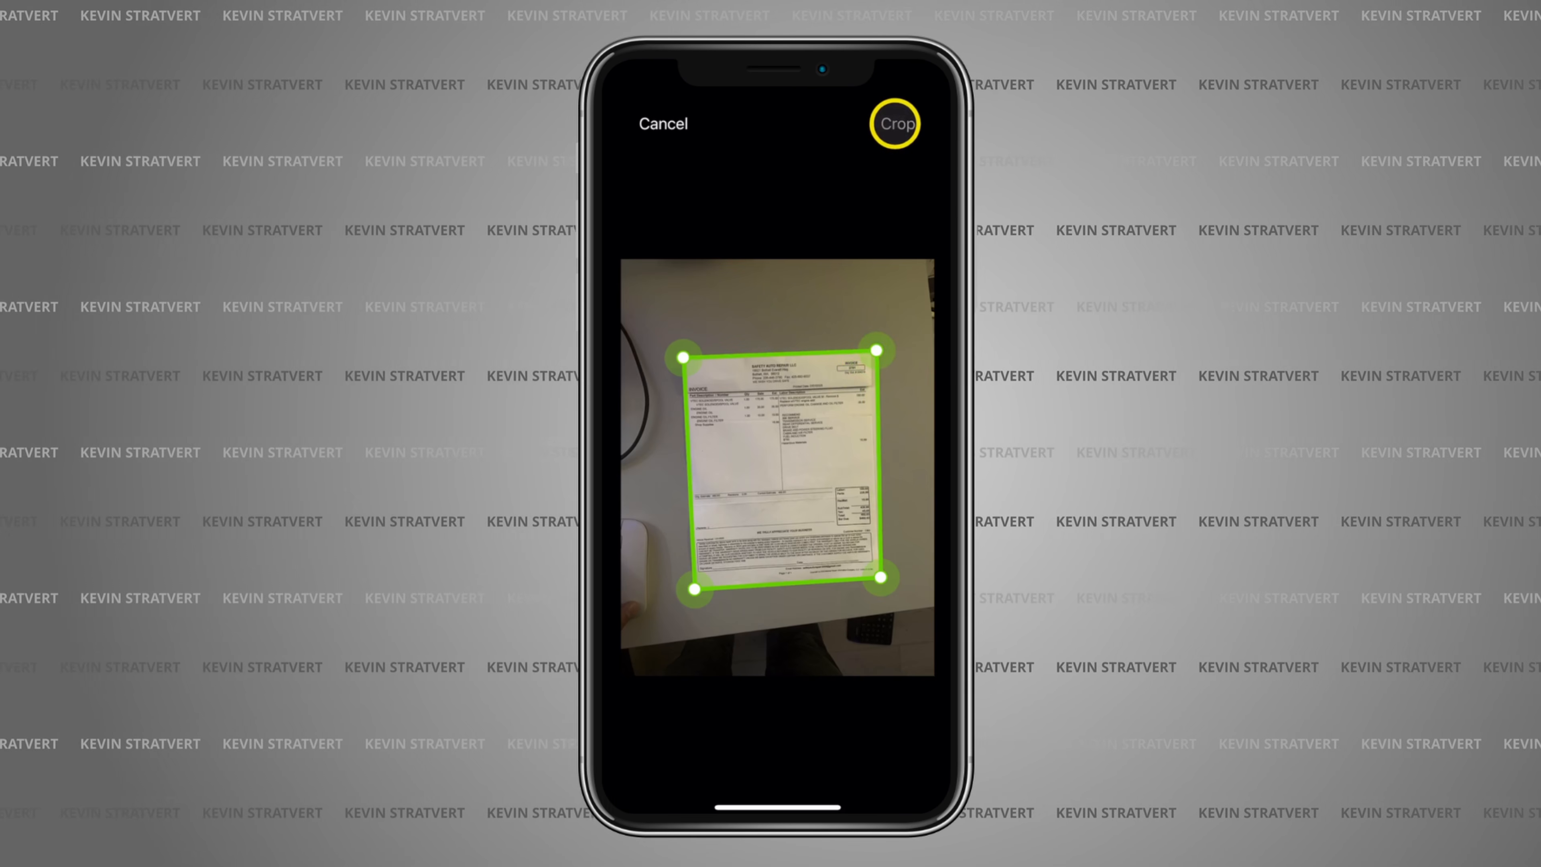
pyautogui.click(895, 124)
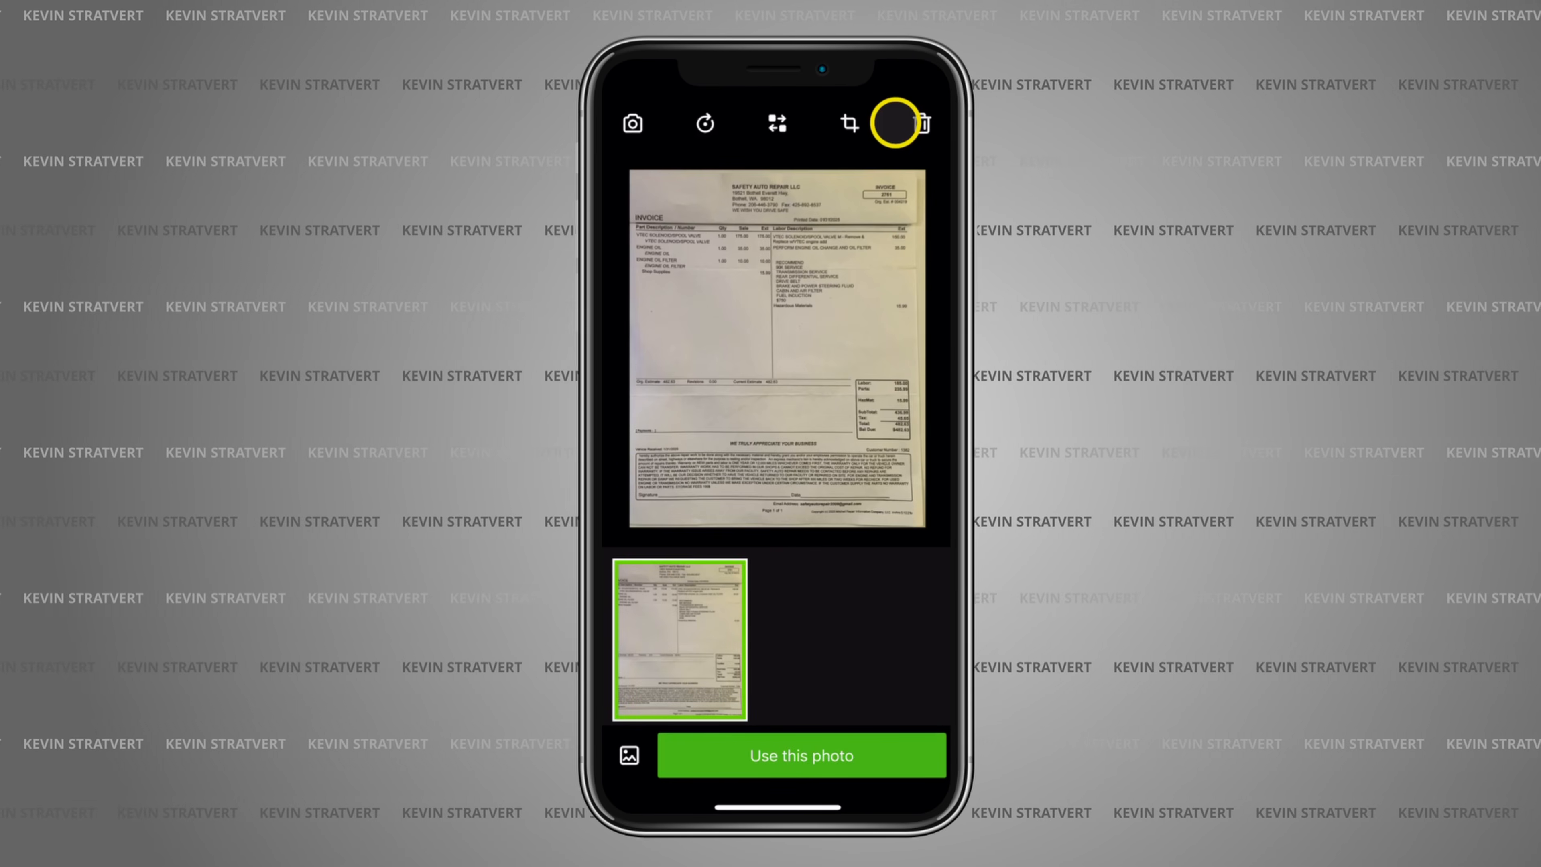
pyautogui.click(788, 757)
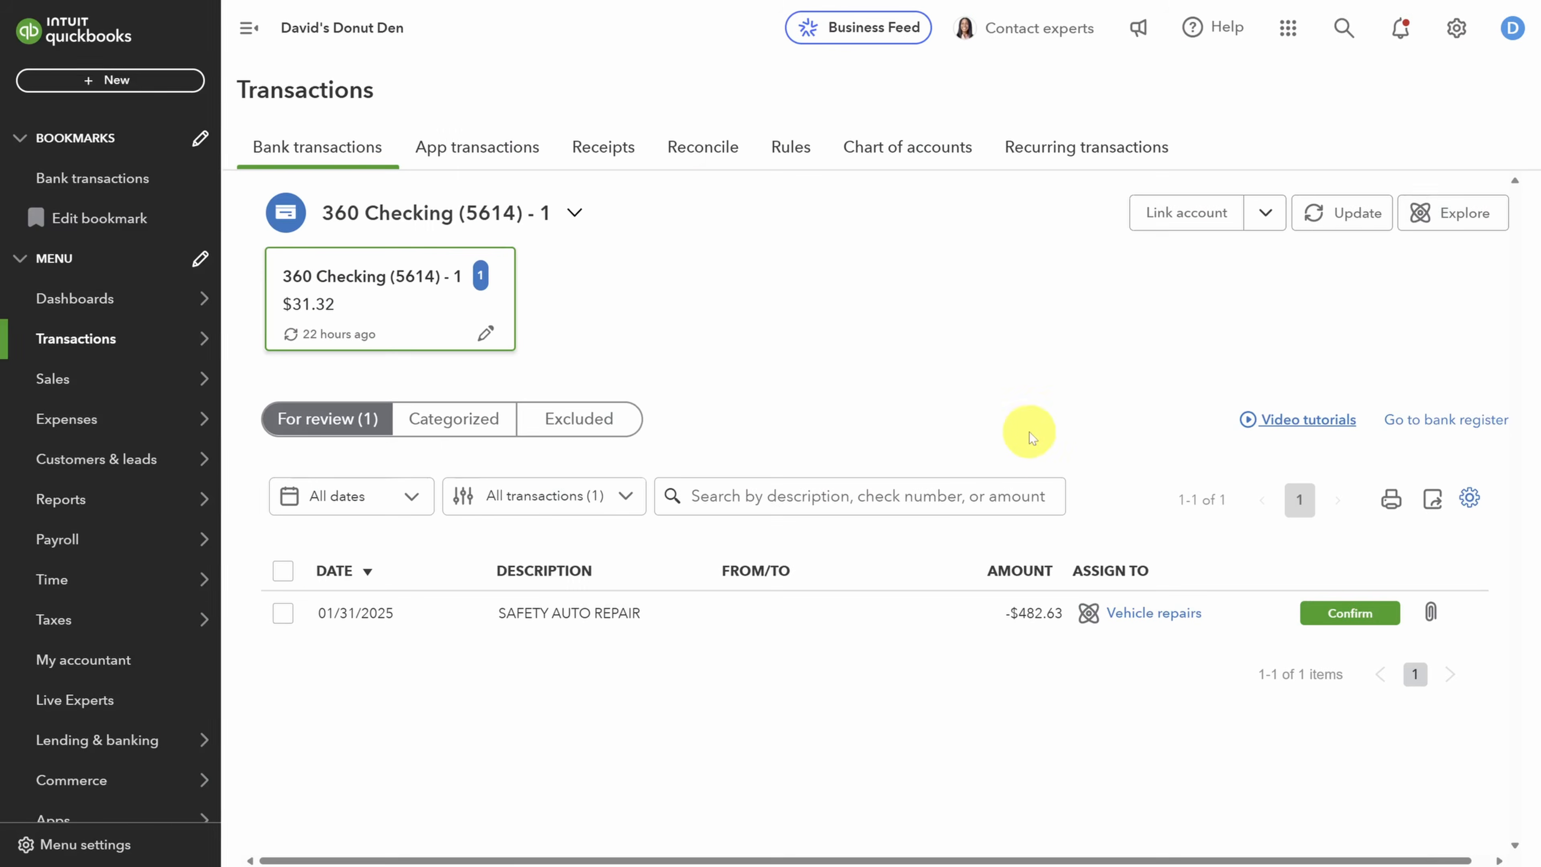
# Step: Back in QuickBooks Online, open the SAFETY AUTO REPAIR transaction, set its vendor to Safety Auto Repair, and confirm it under Vehicle repairs
pyautogui.click(1089, 613)
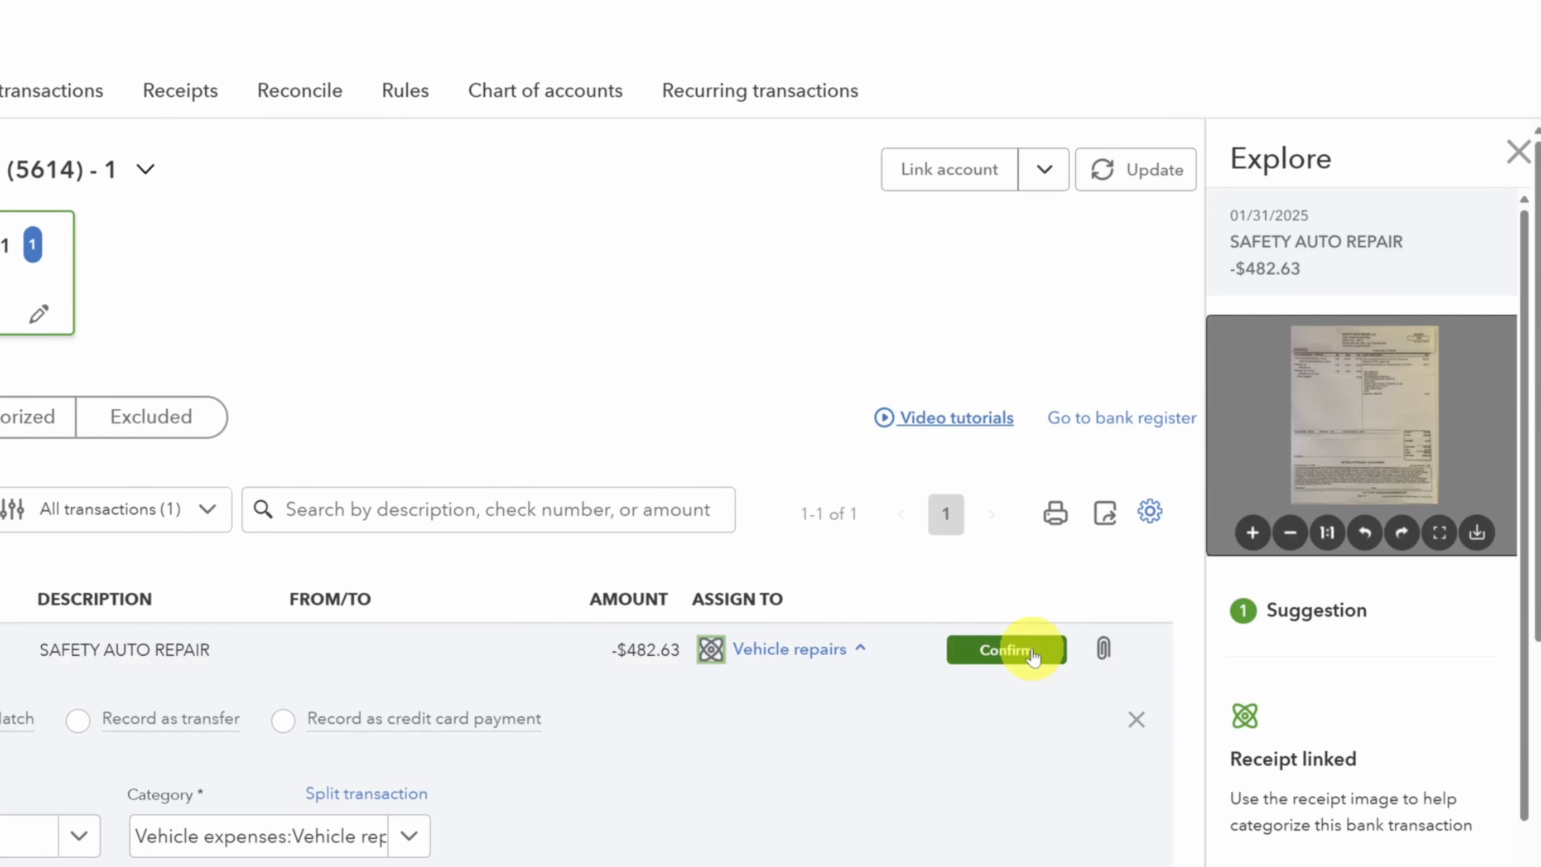
pyautogui.scroll(-3, 1034, 656)
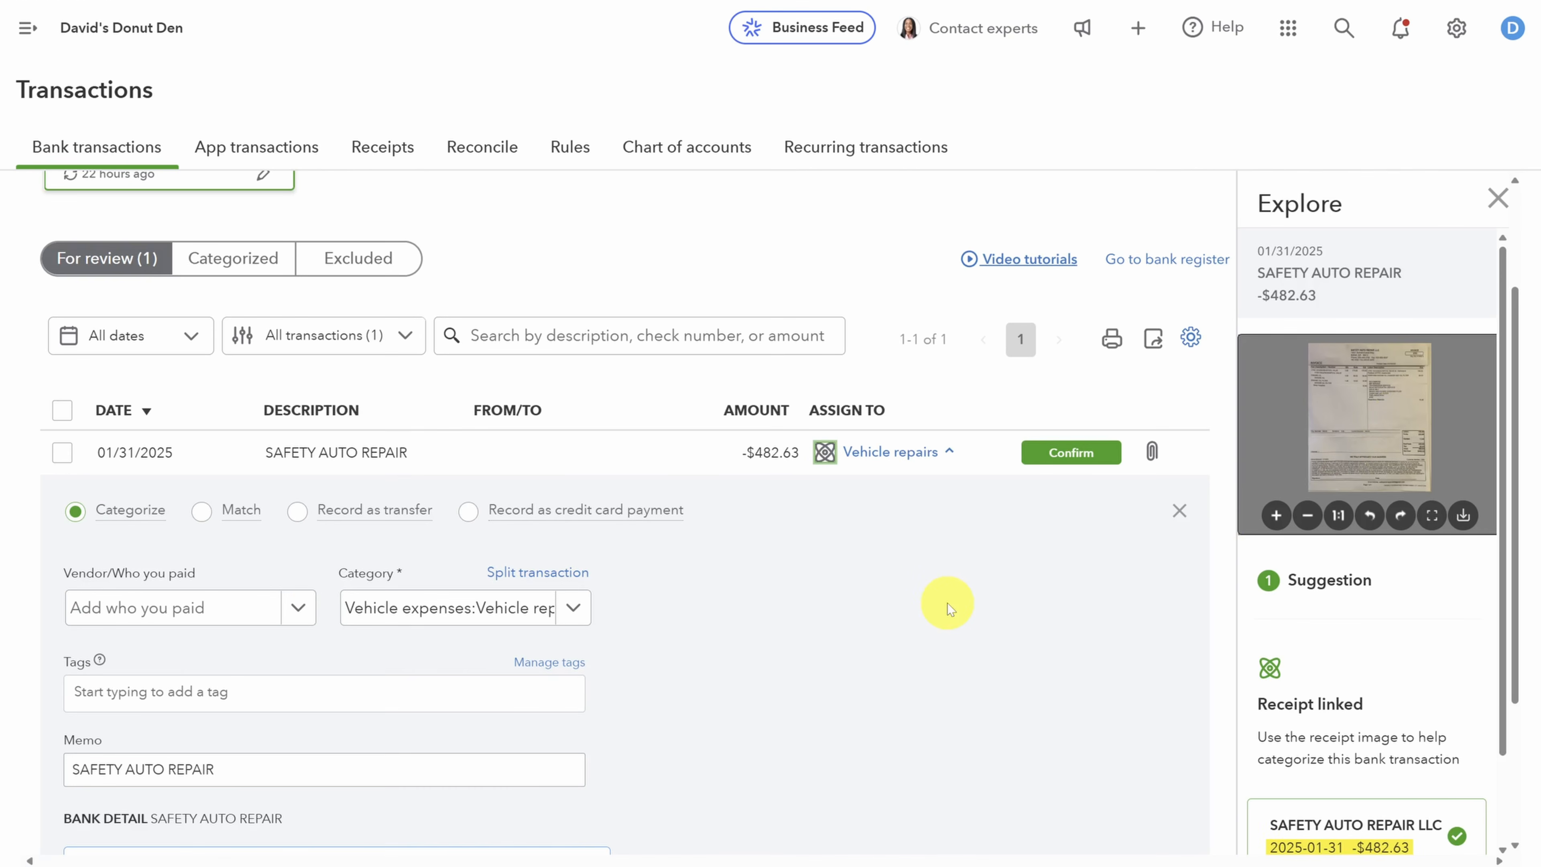
pyautogui.scroll(-3, 941, 604)
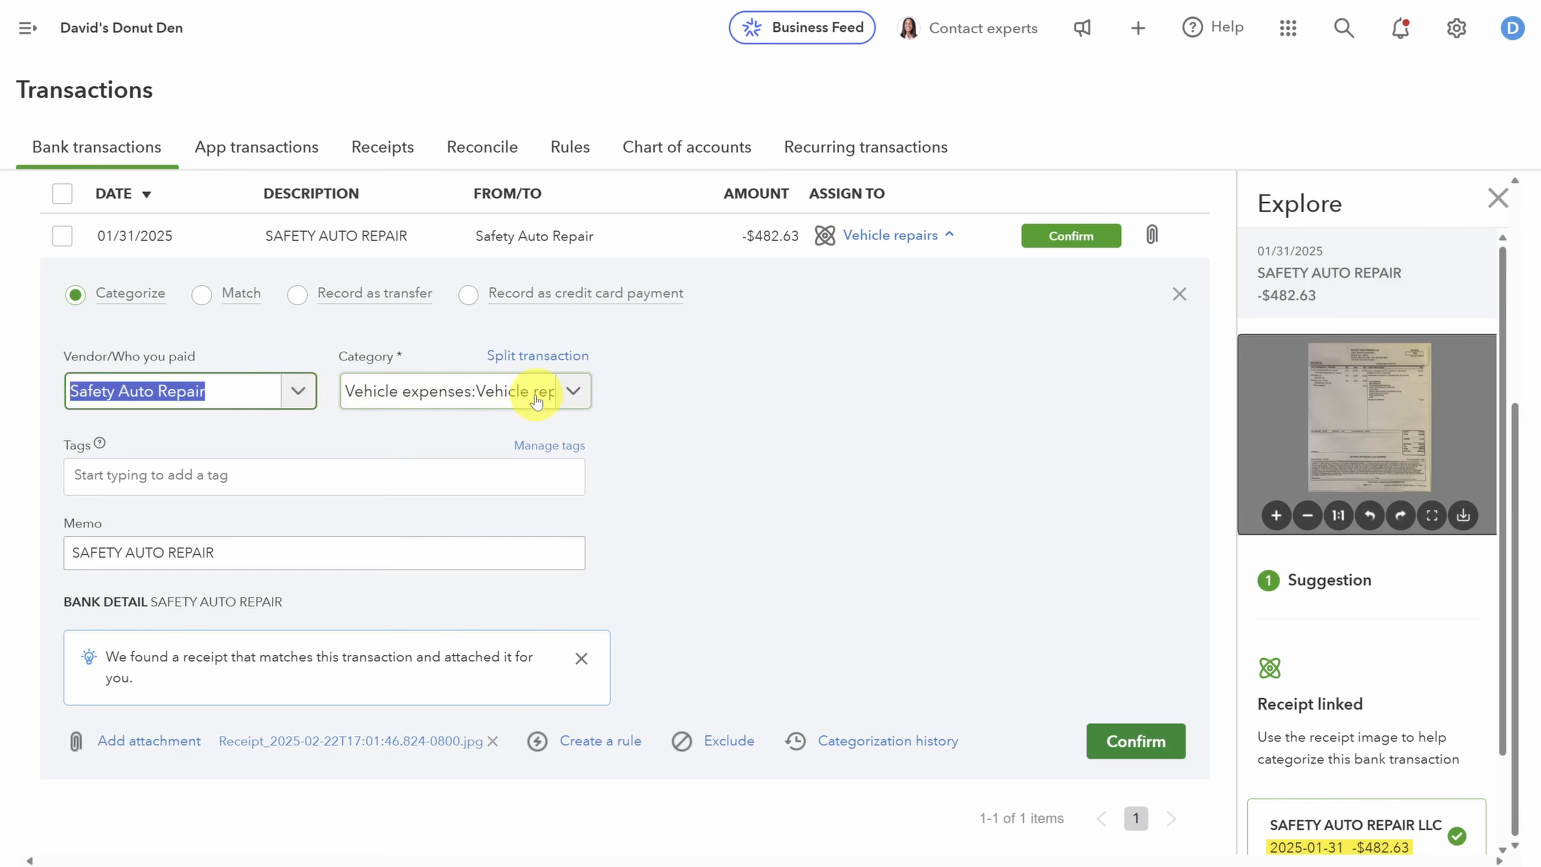
pyautogui.click(1137, 741)
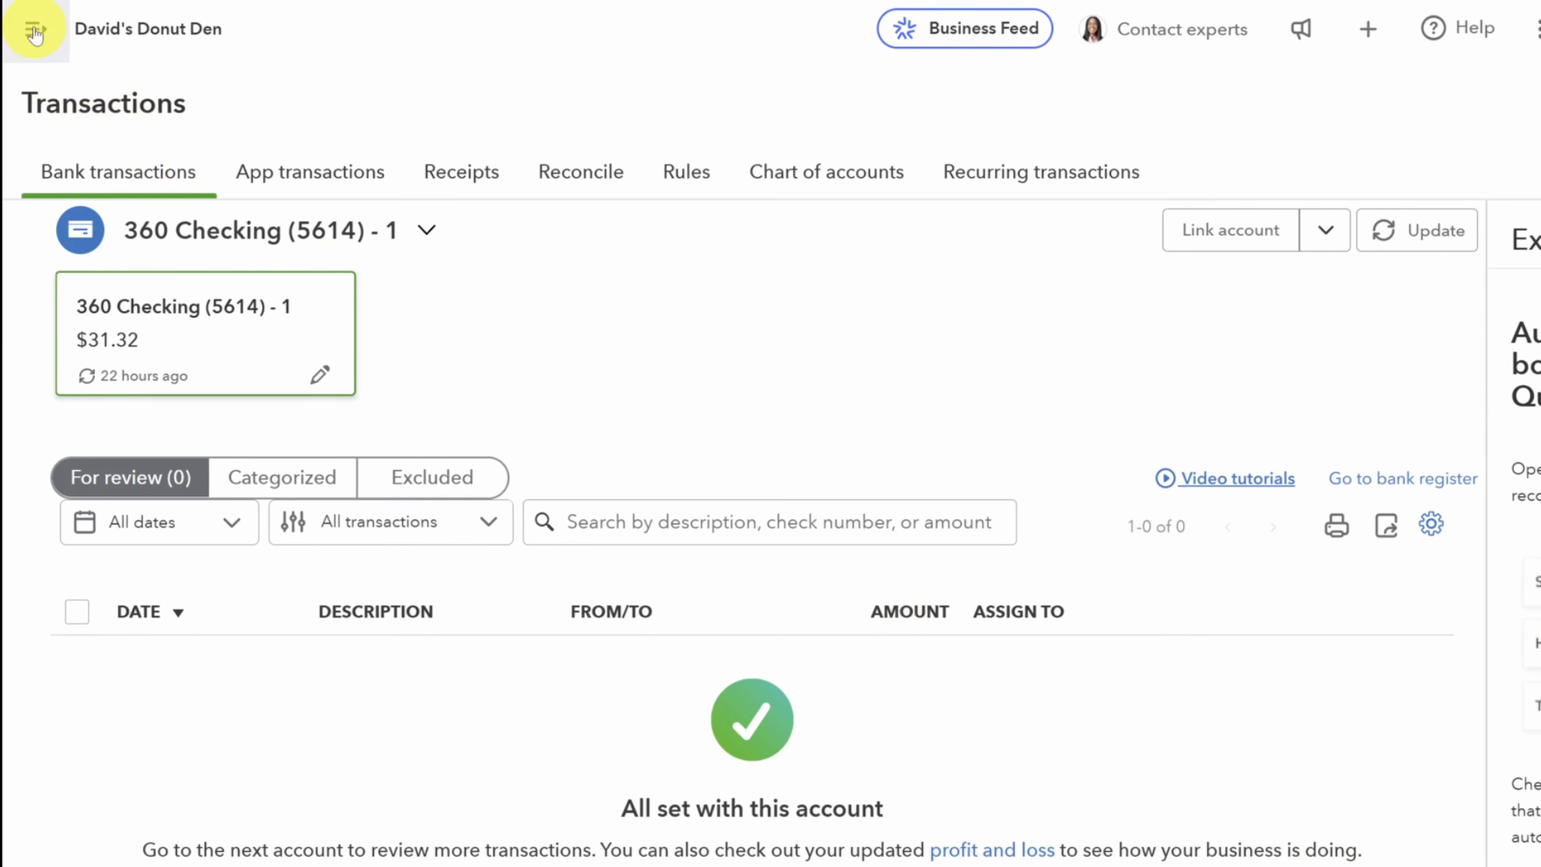
# Step: Go to the standard reports and look through the available report categories
pyautogui.click(34, 30)
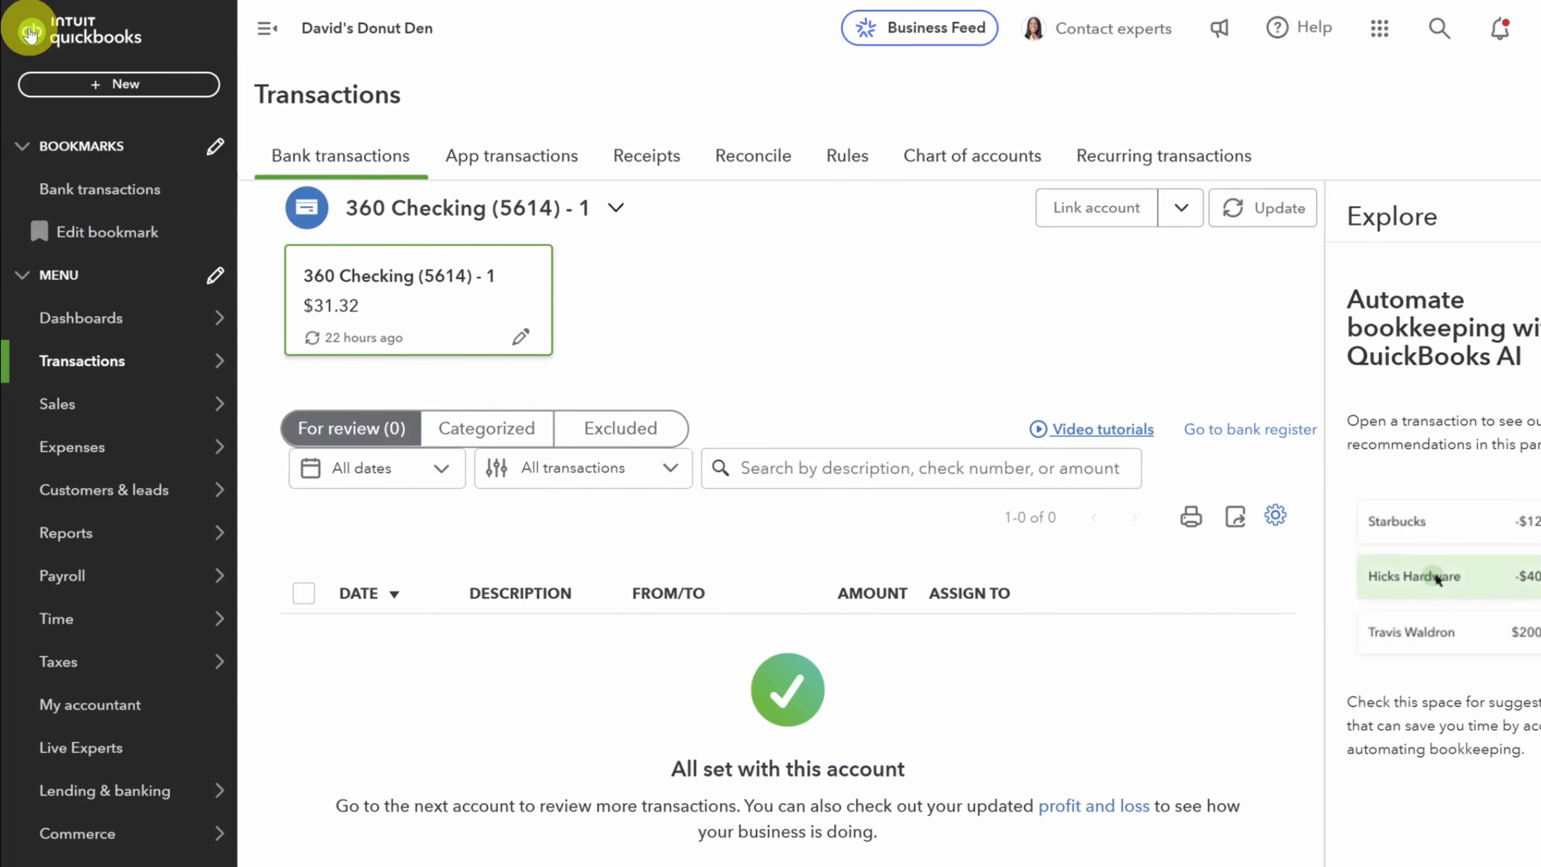
pyautogui.moveTo(96, 495)
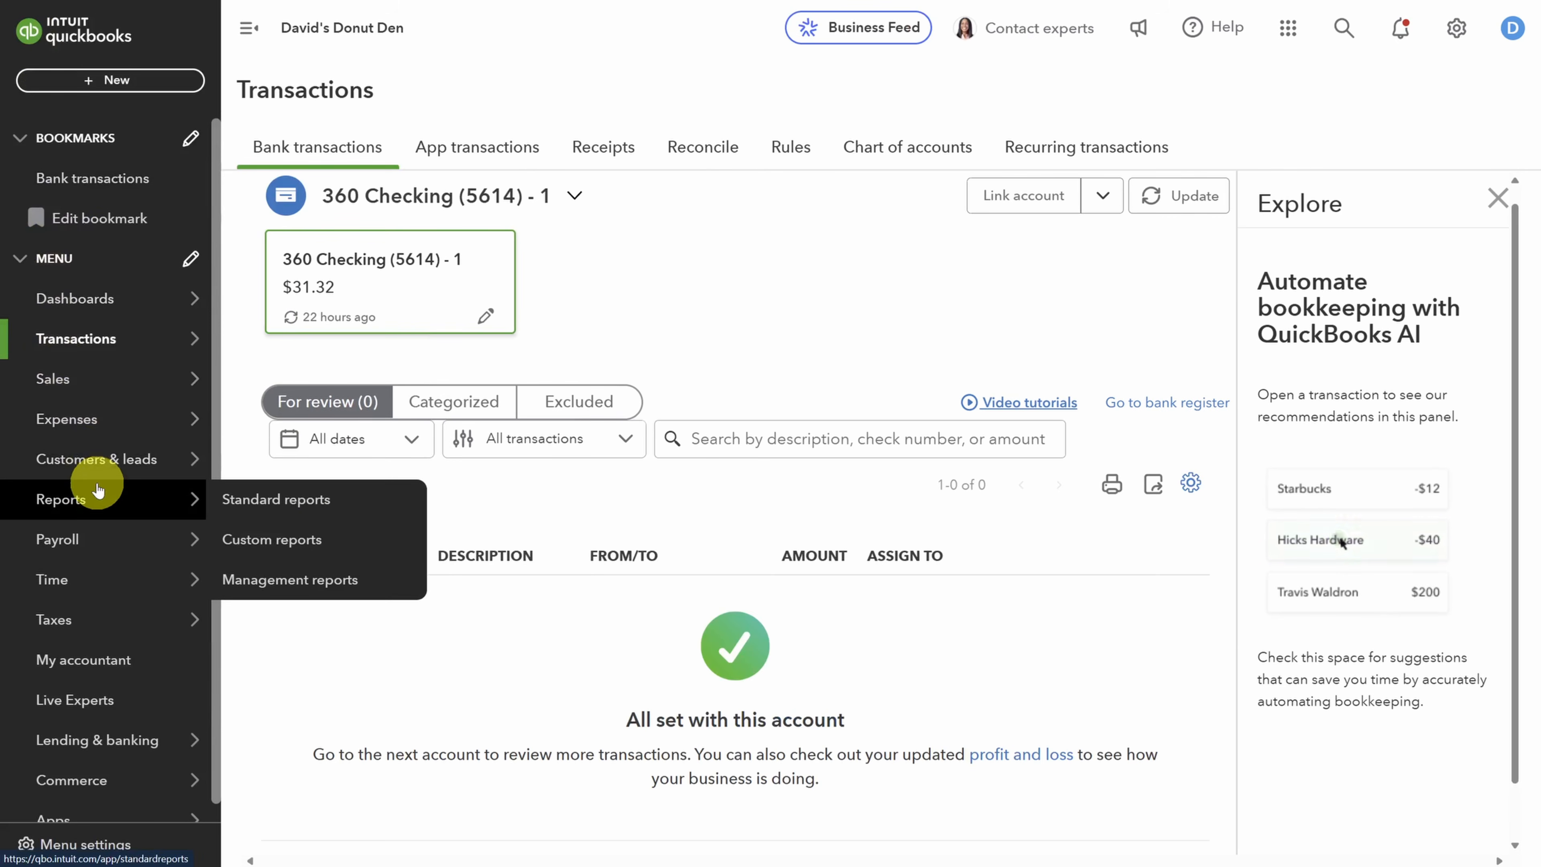
pyautogui.click(96, 496)
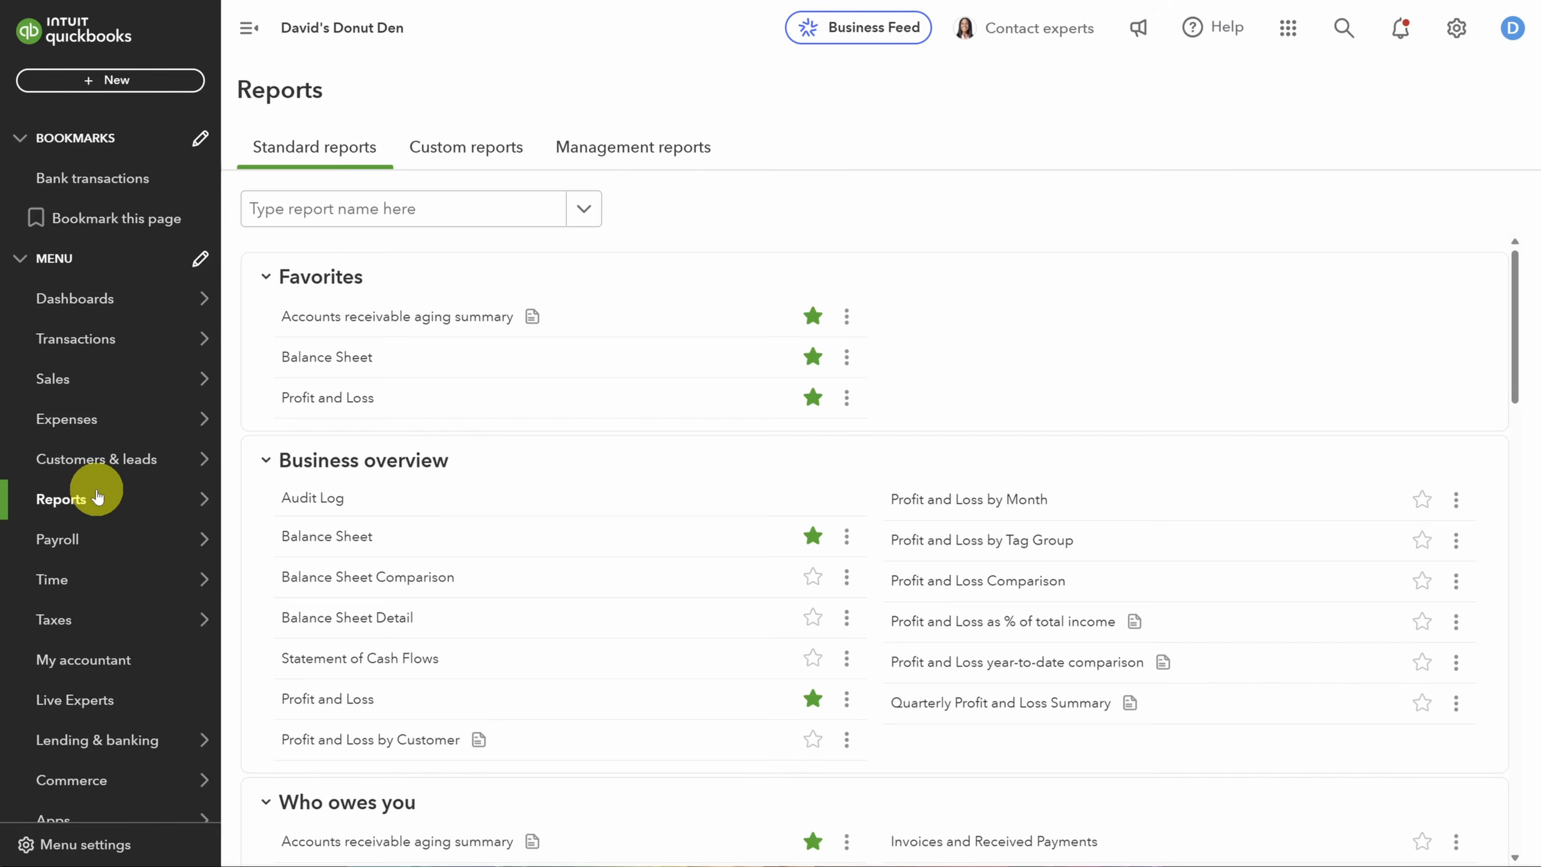
pyautogui.scroll(-3, 525, 549)
pyautogui.scroll(-10, 524, 549)
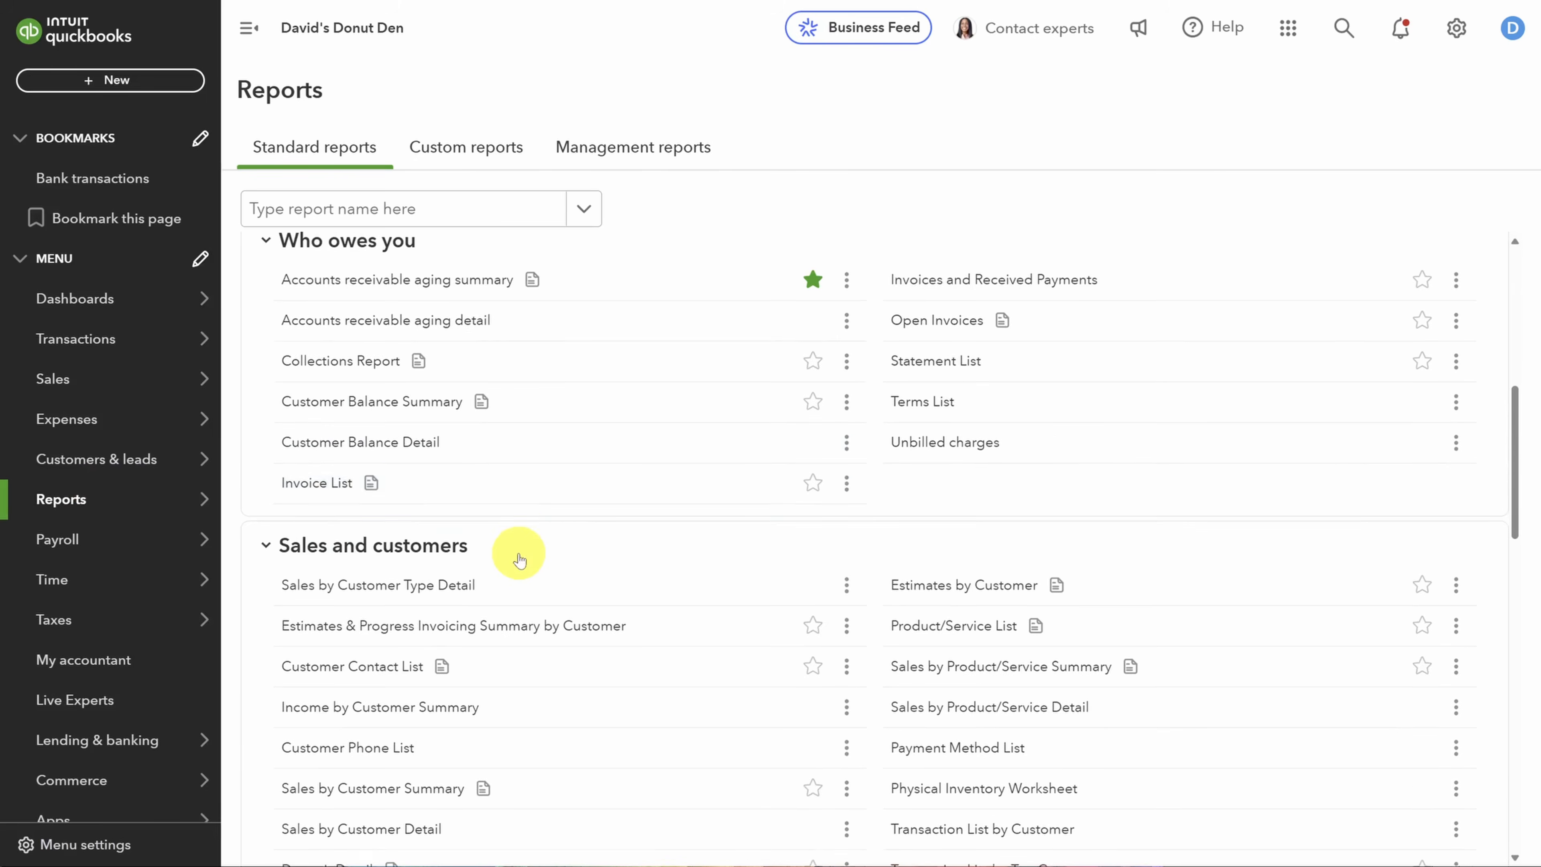
pyautogui.scroll(12, 519, 554)
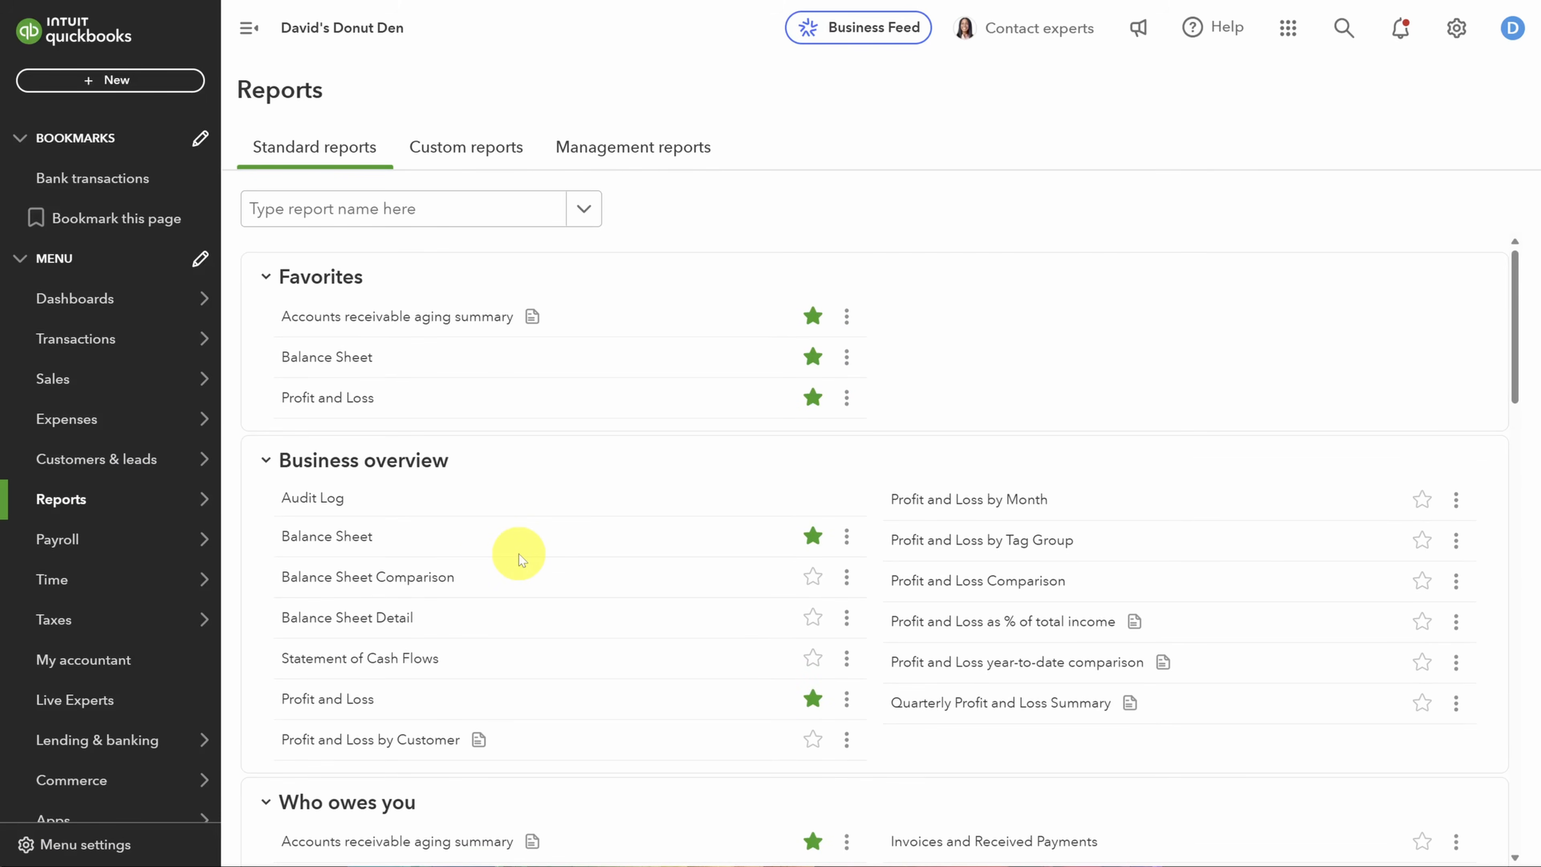
# Step: Open the Profit and Loss report and review its income, cost of goods sold, expenses and net income
pyautogui.click(332, 401)
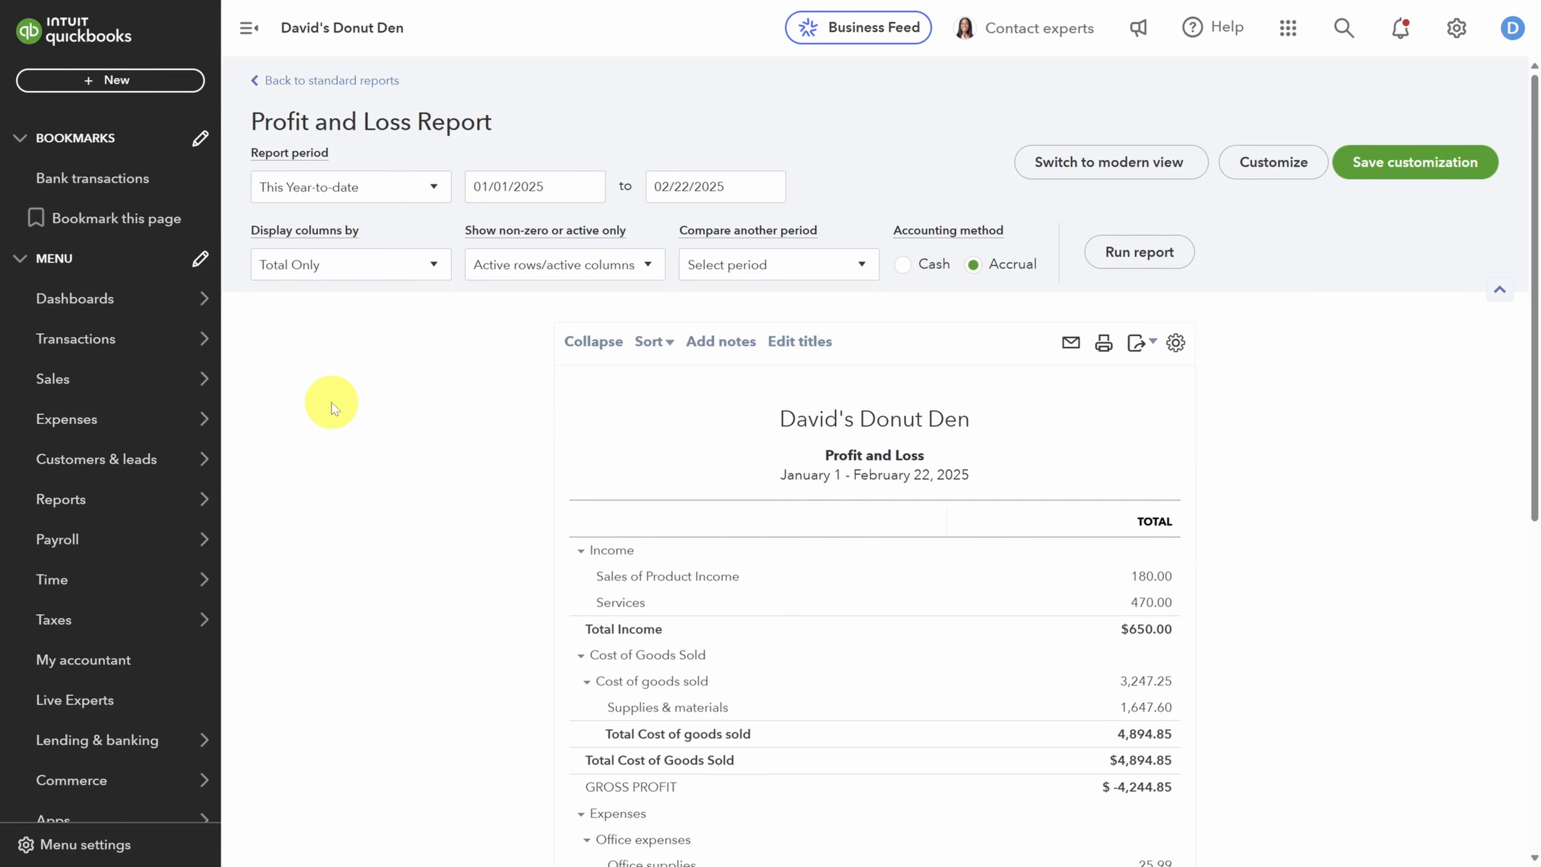
pyautogui.scroll(-3, 335, 401)
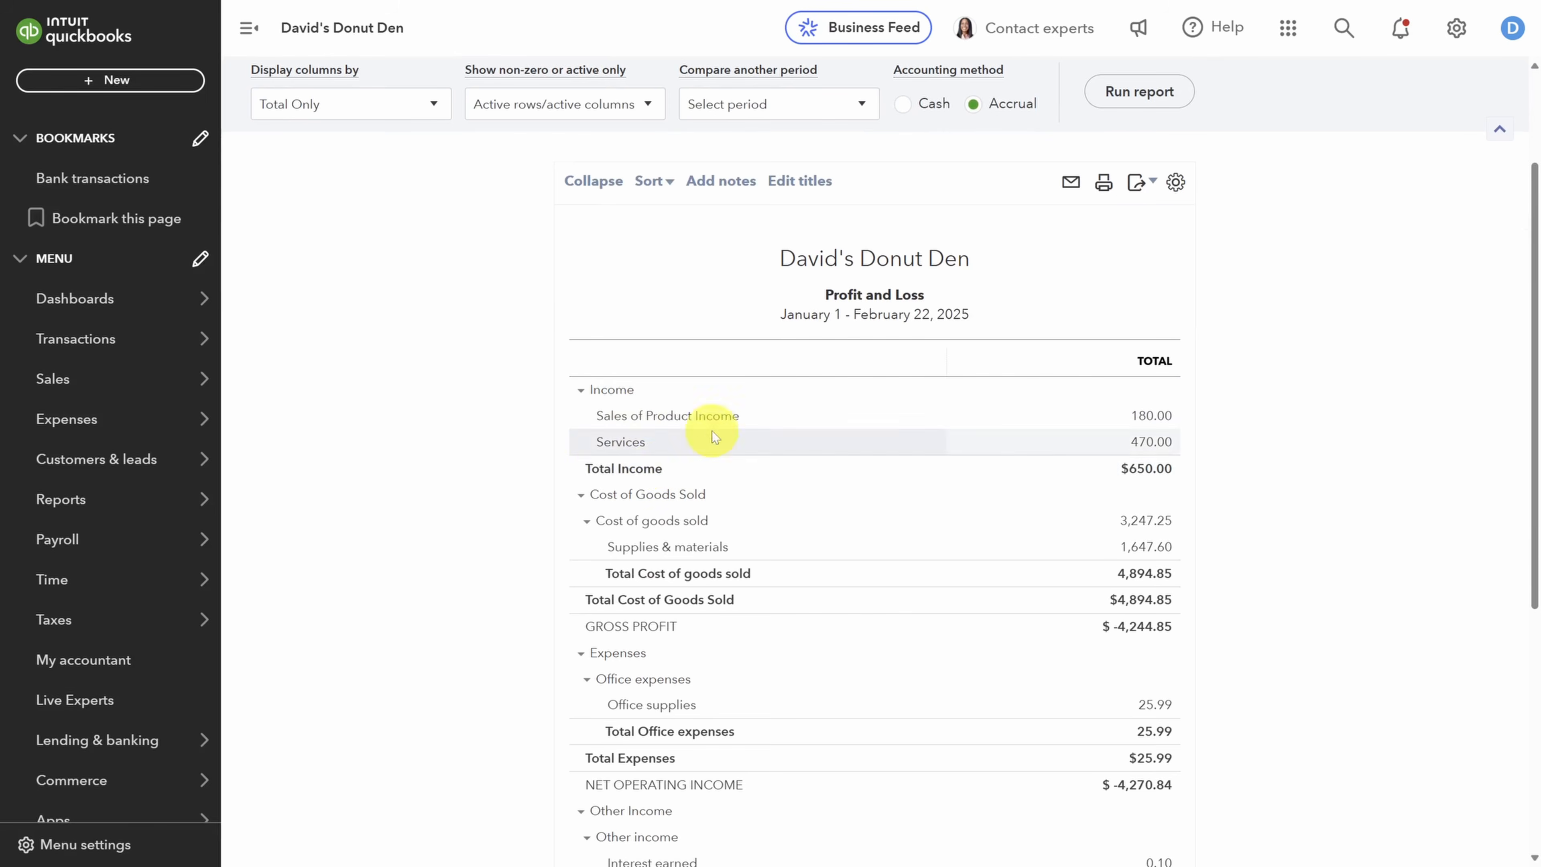
pyautogui.scroll(-4, 653, 480)
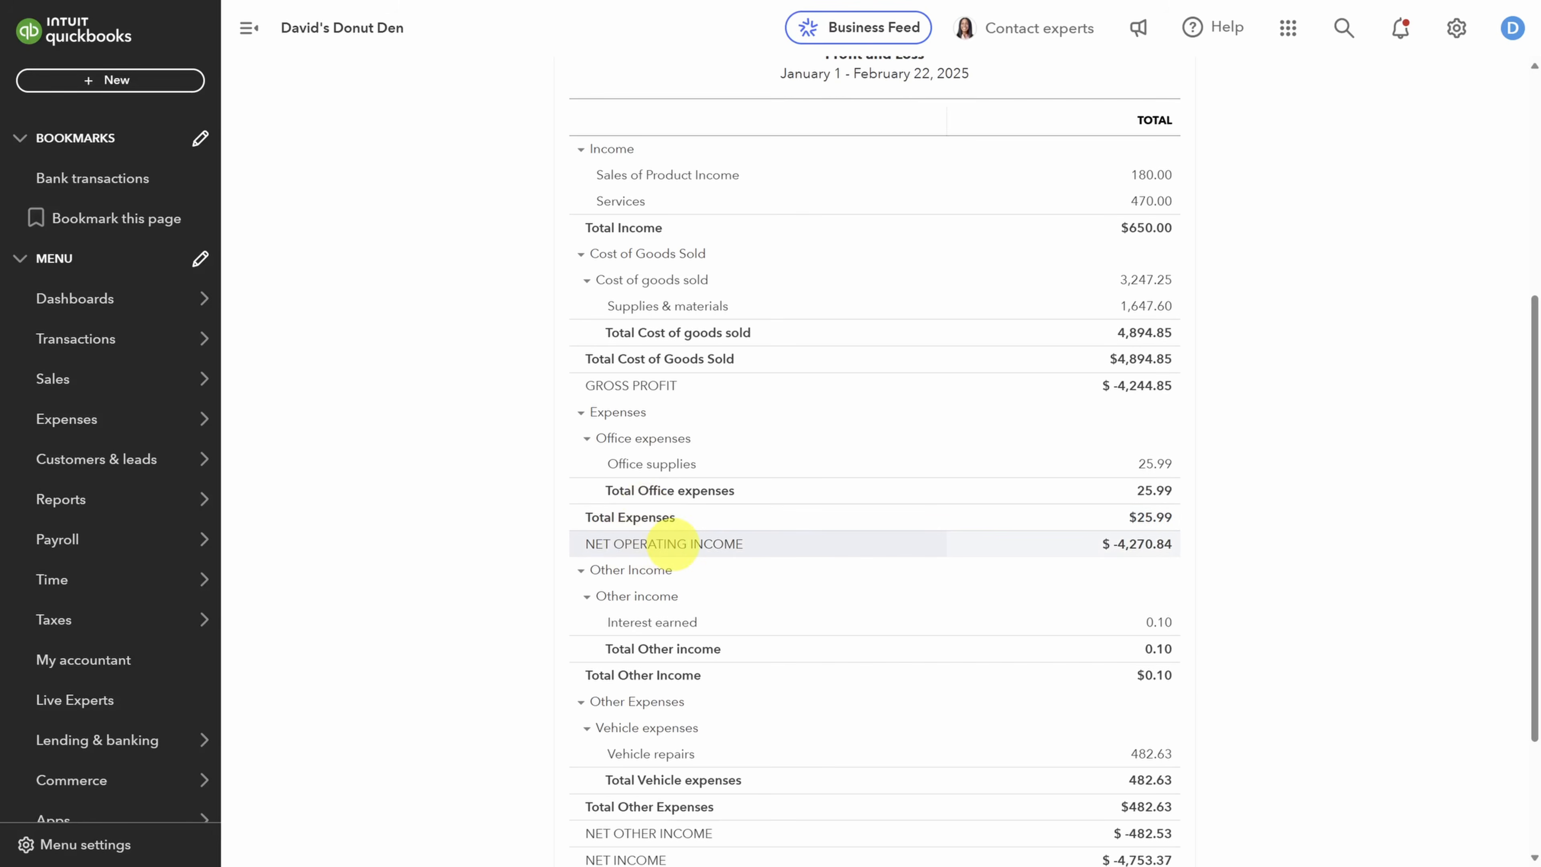
pyautogui.scroll(-3, 673, 538)
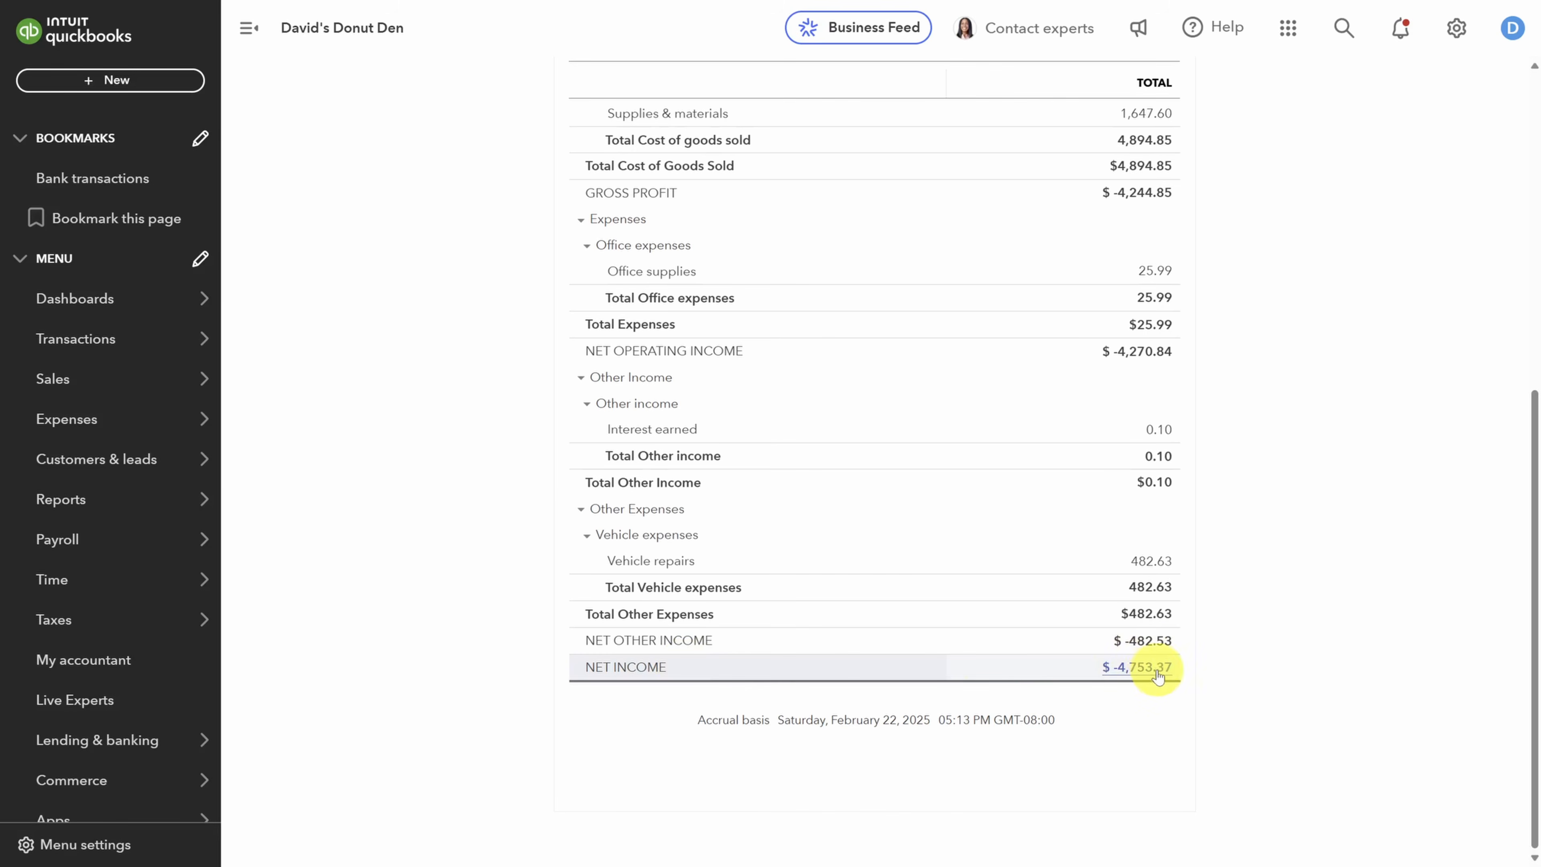
pyautogui.scroll(5, 1202, 613)
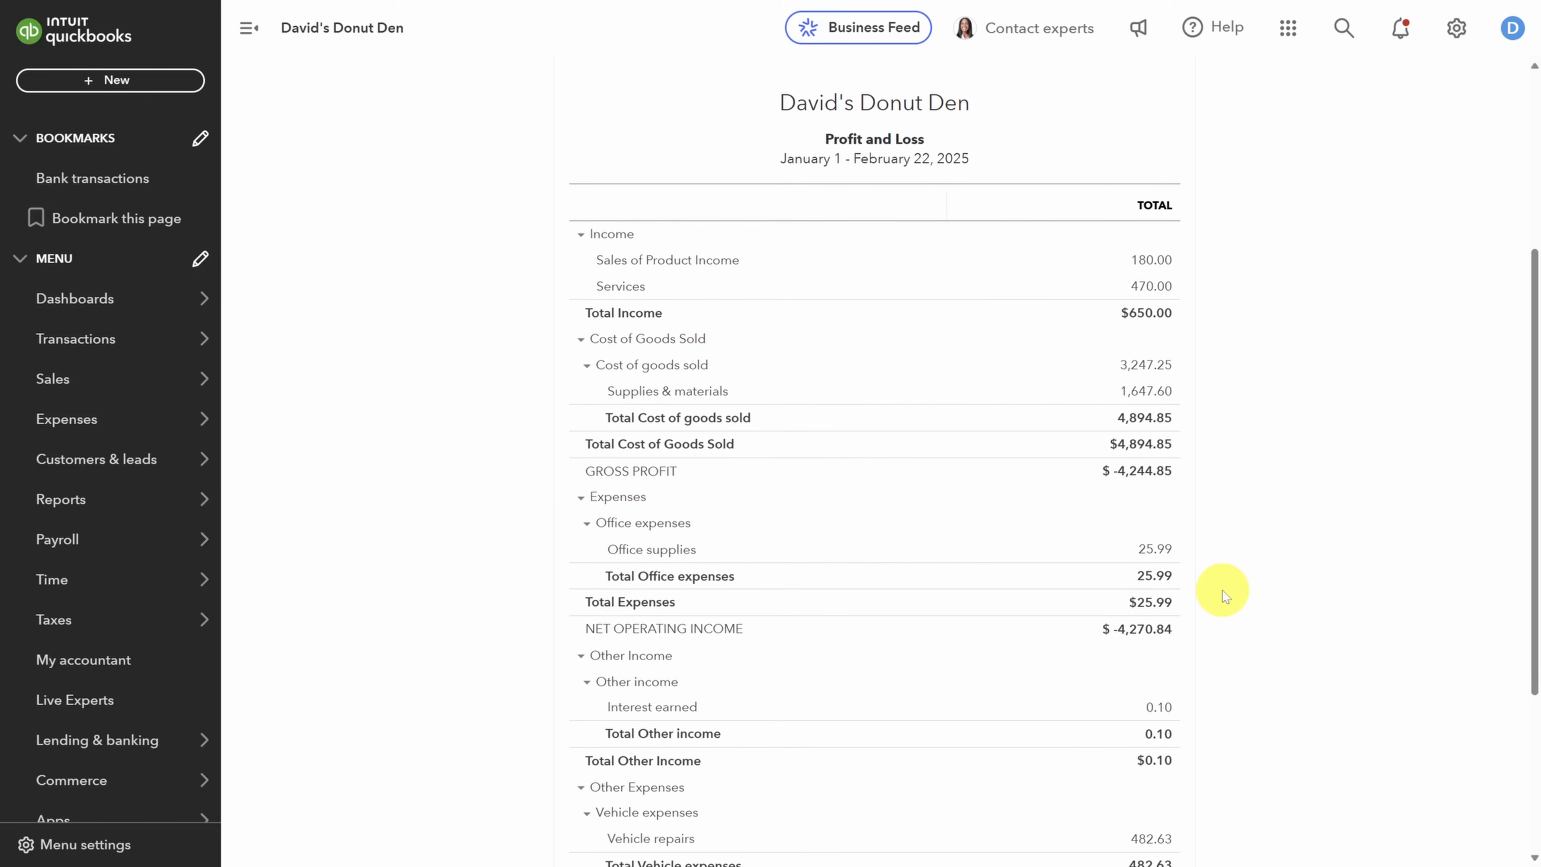
# Step: Open the transactions behind the Supplies & materials amount in the Profit and Loss report, and return to the summary report
pyautogui.click(1148, 395)
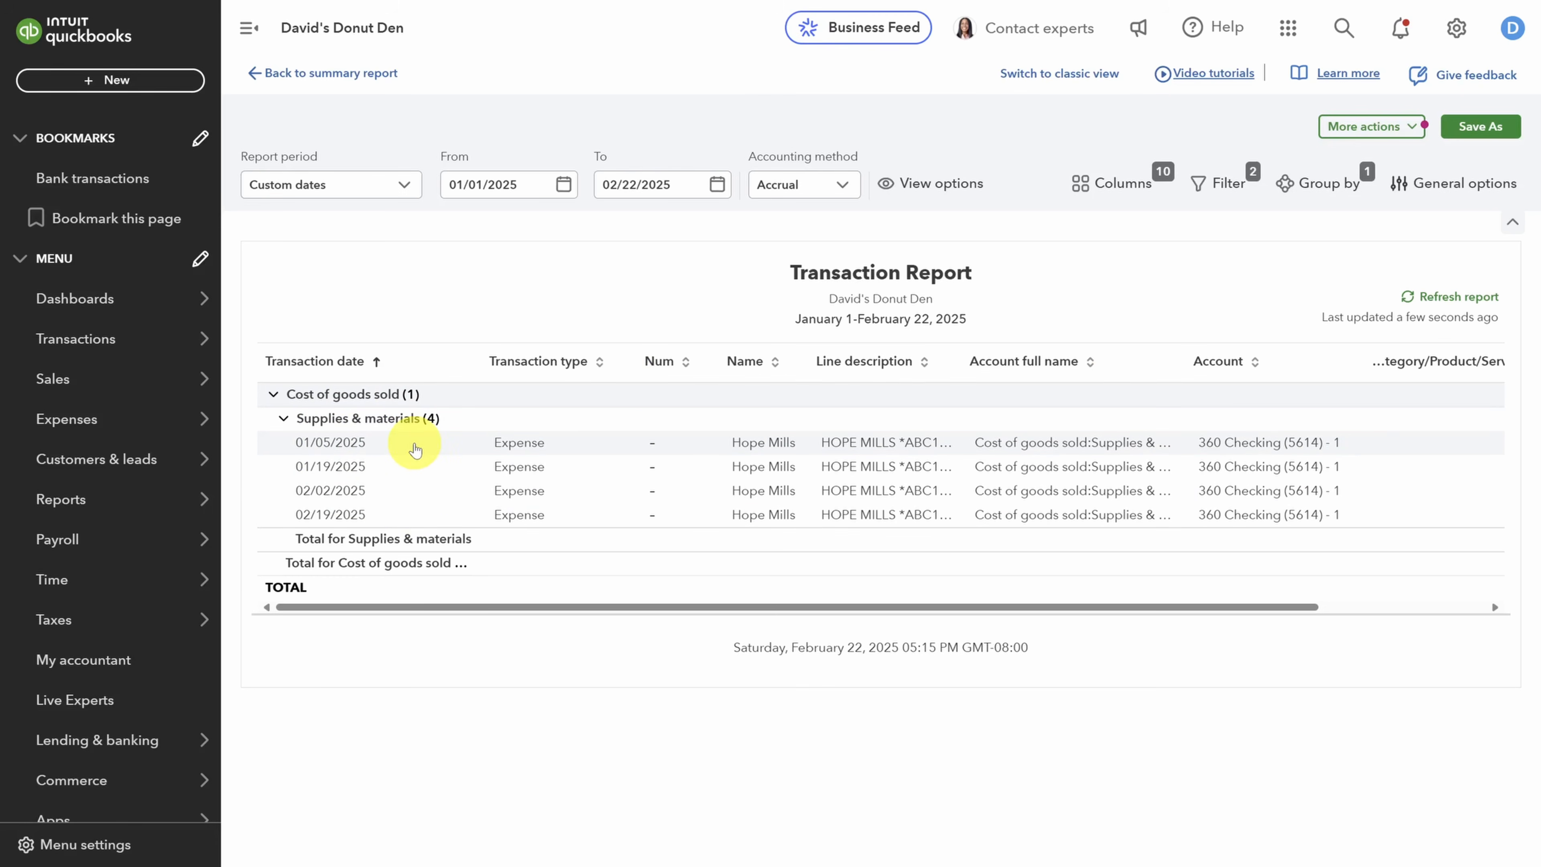
pyautogui.click(254, 75)
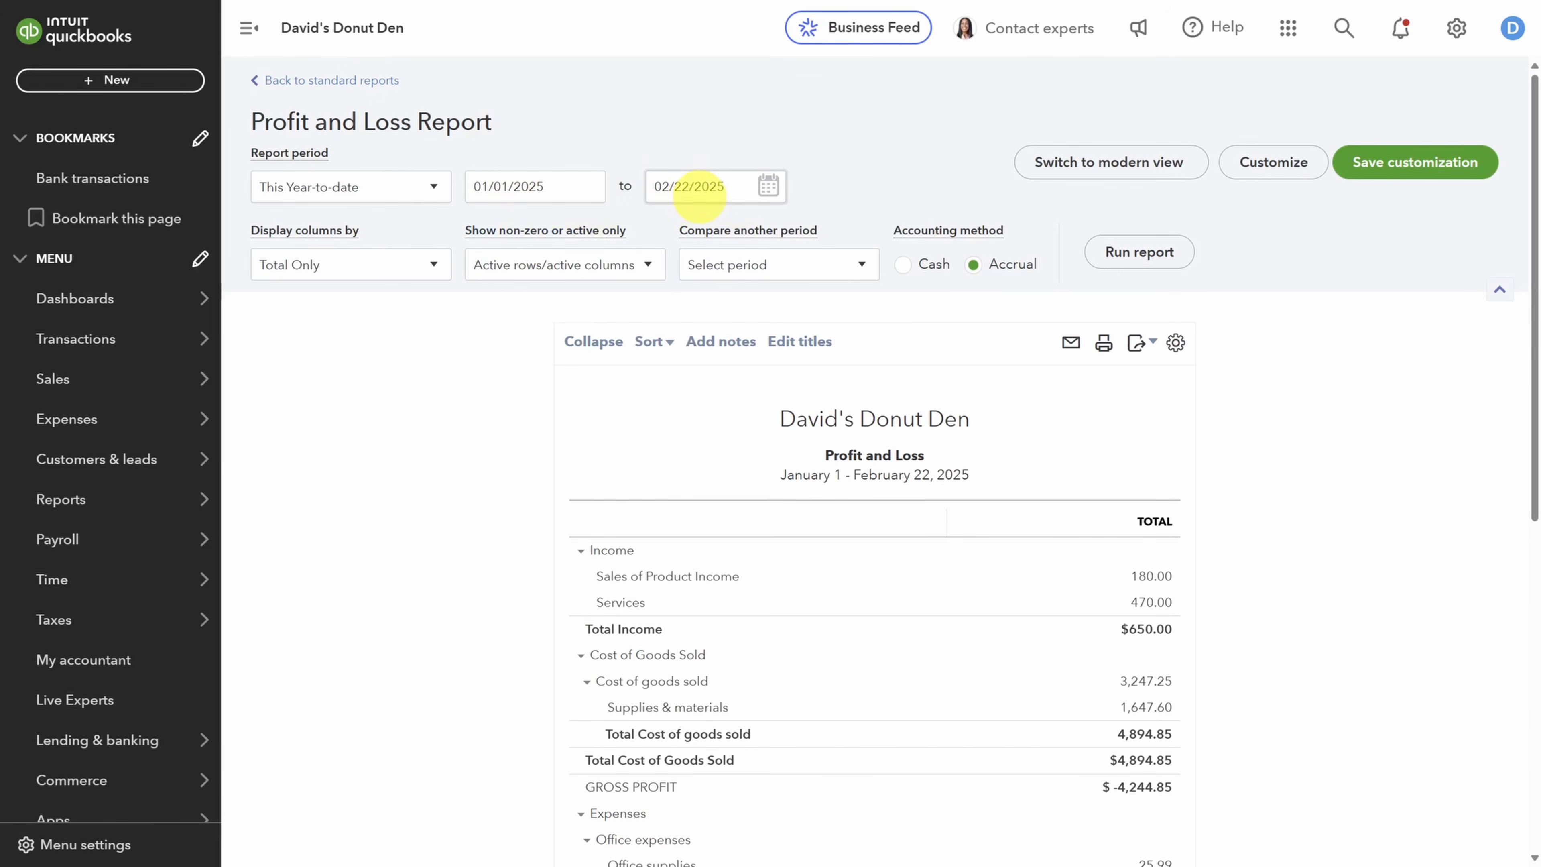
# Step: Look through the Profit and Loss report's customization options, including the expanded filter settings, and close them without changes
pyautogui.click(1269, 175)
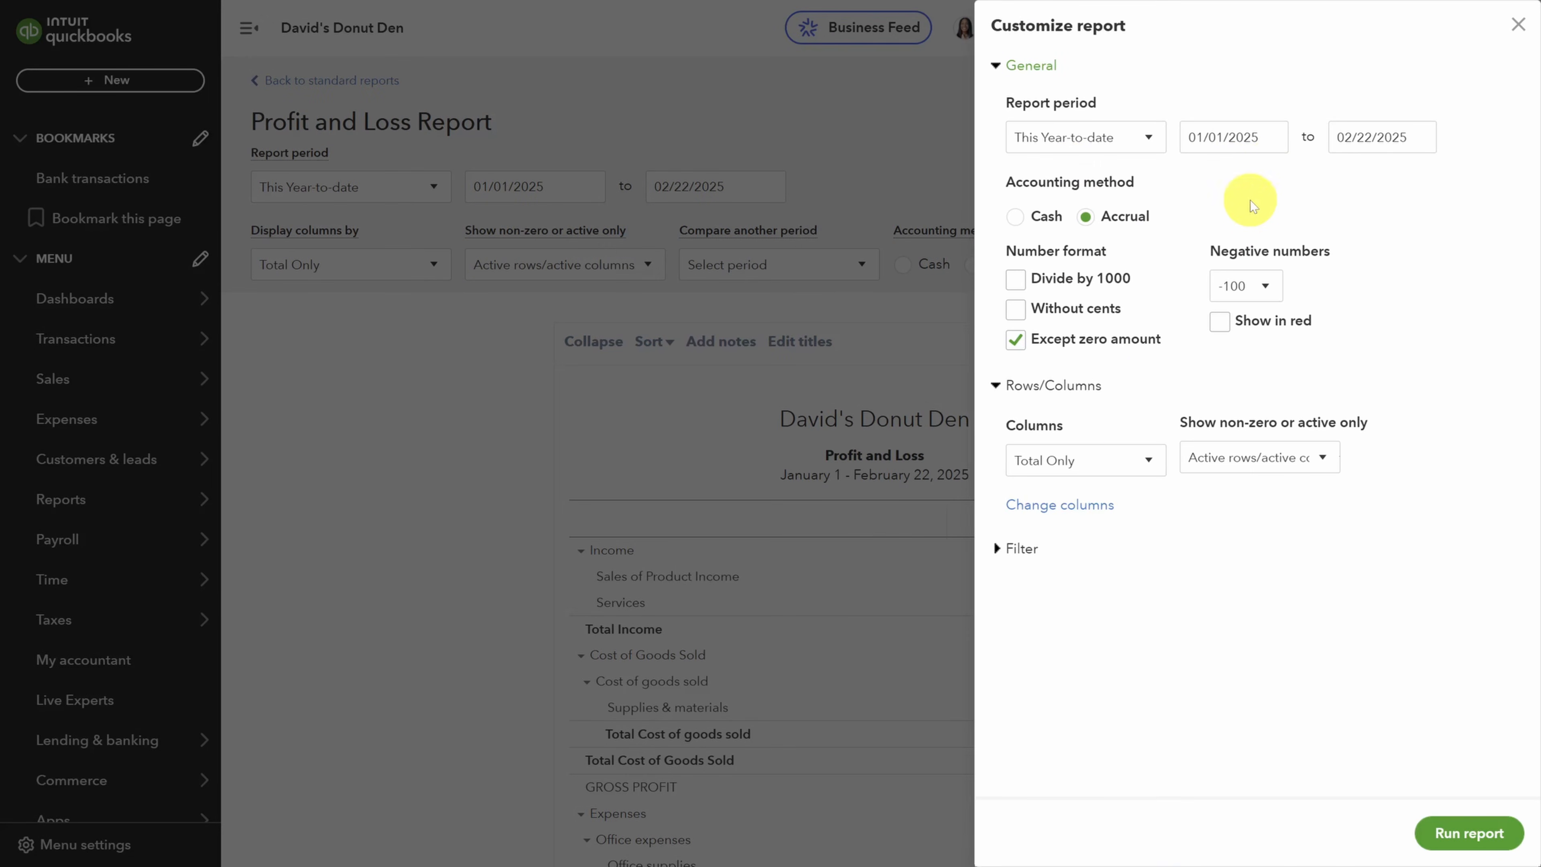
pyautogui.click(1000, 552)
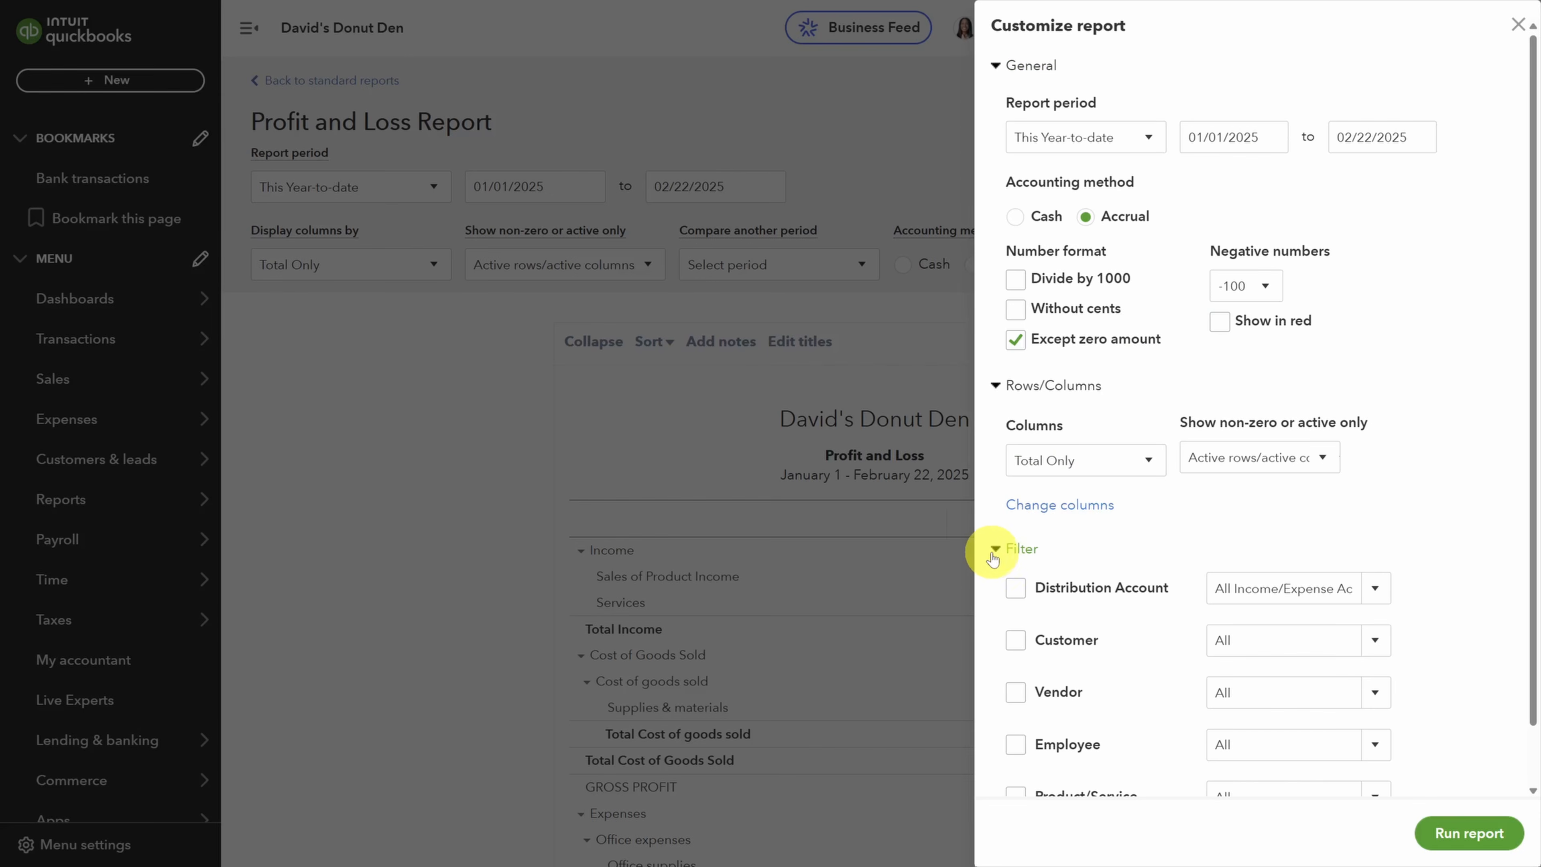
pyautogui.scroll(-1, 1005, 555)
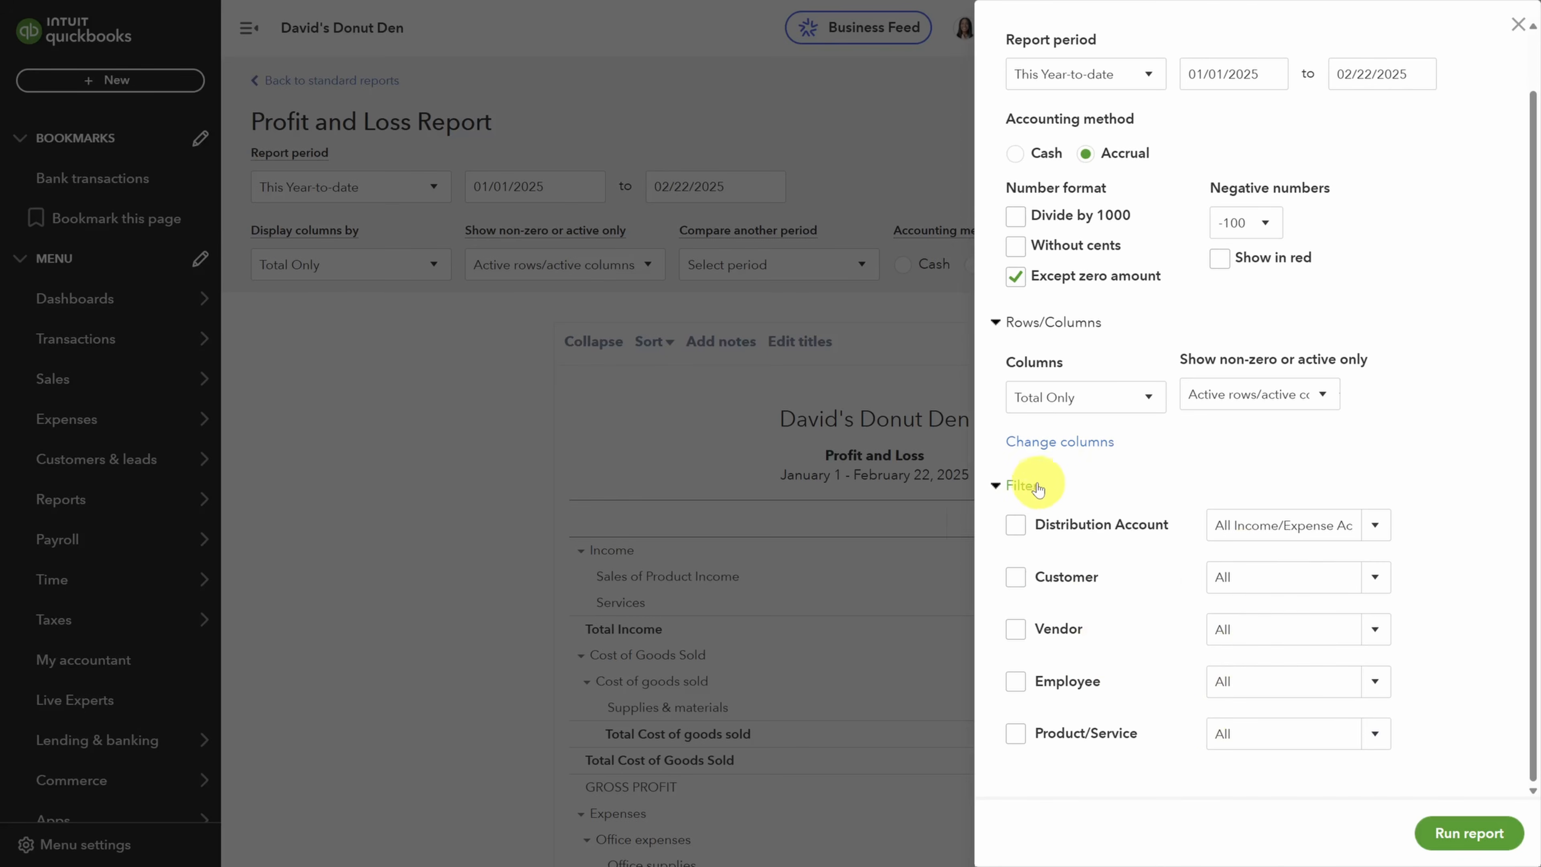
pyautogui.scroll(1, 1180, 568)
pyautogui.scroll(2, 1180, 568)
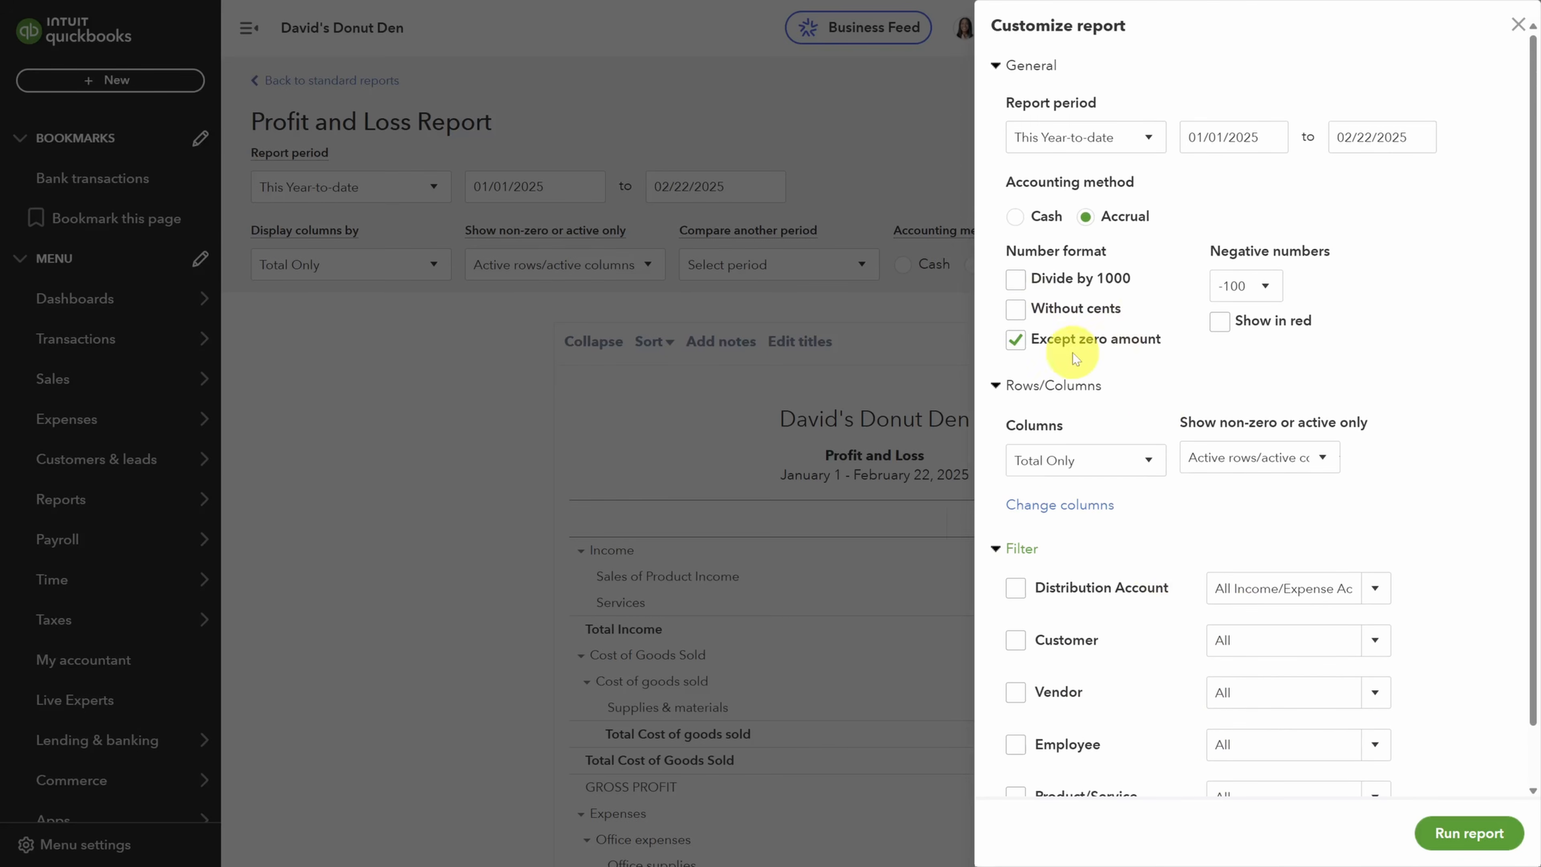
pyautogui.click(1516, 29)
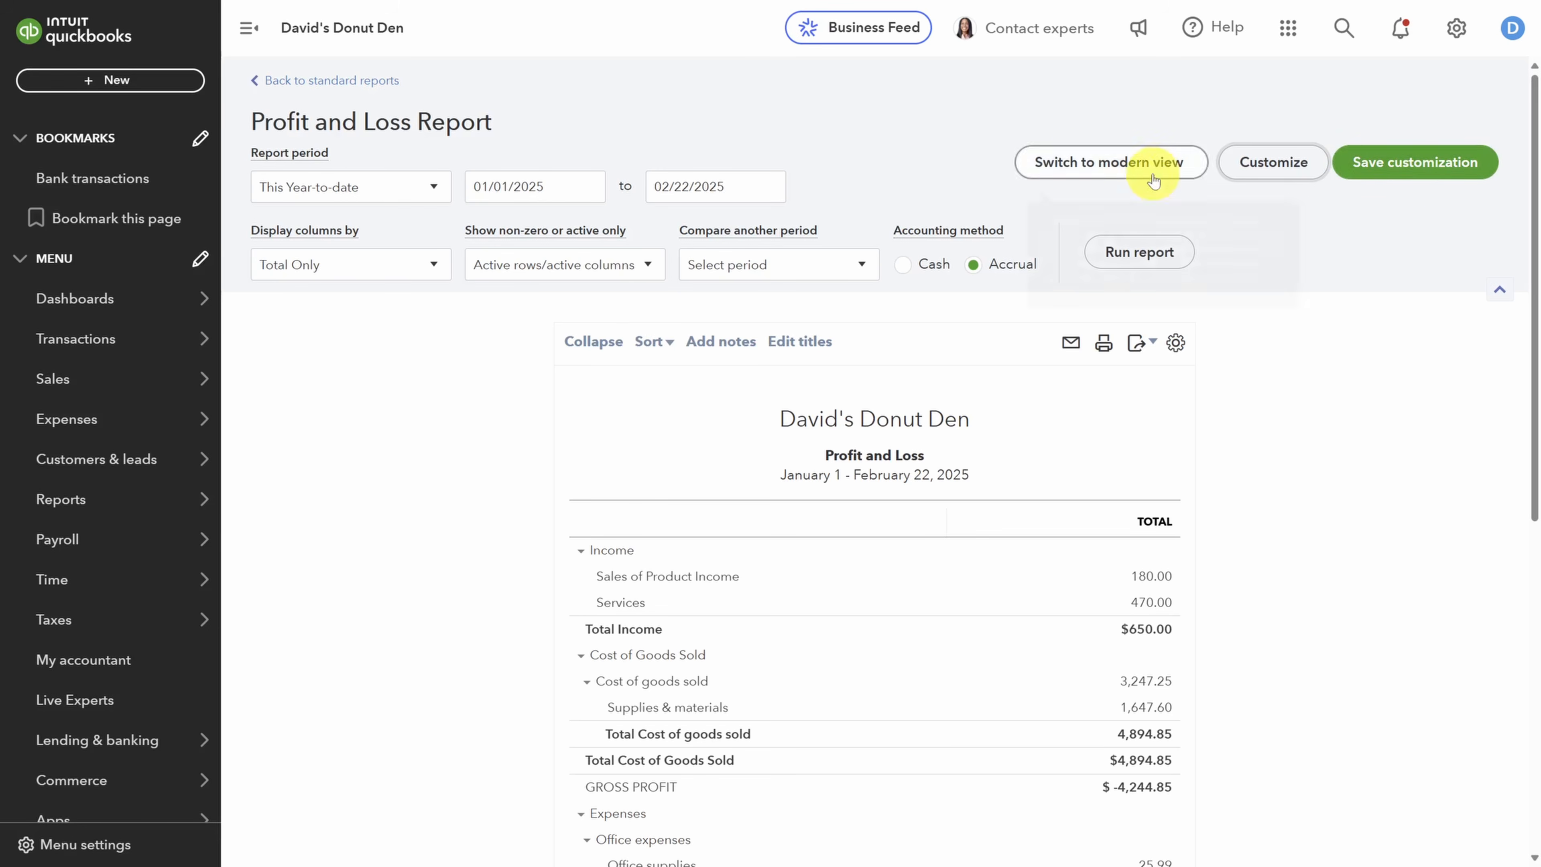
# Step: Compare the Profit and Loss report with the previous year-to-date, run it, and review both periods down to net income
pyautogui.click(864, 267)
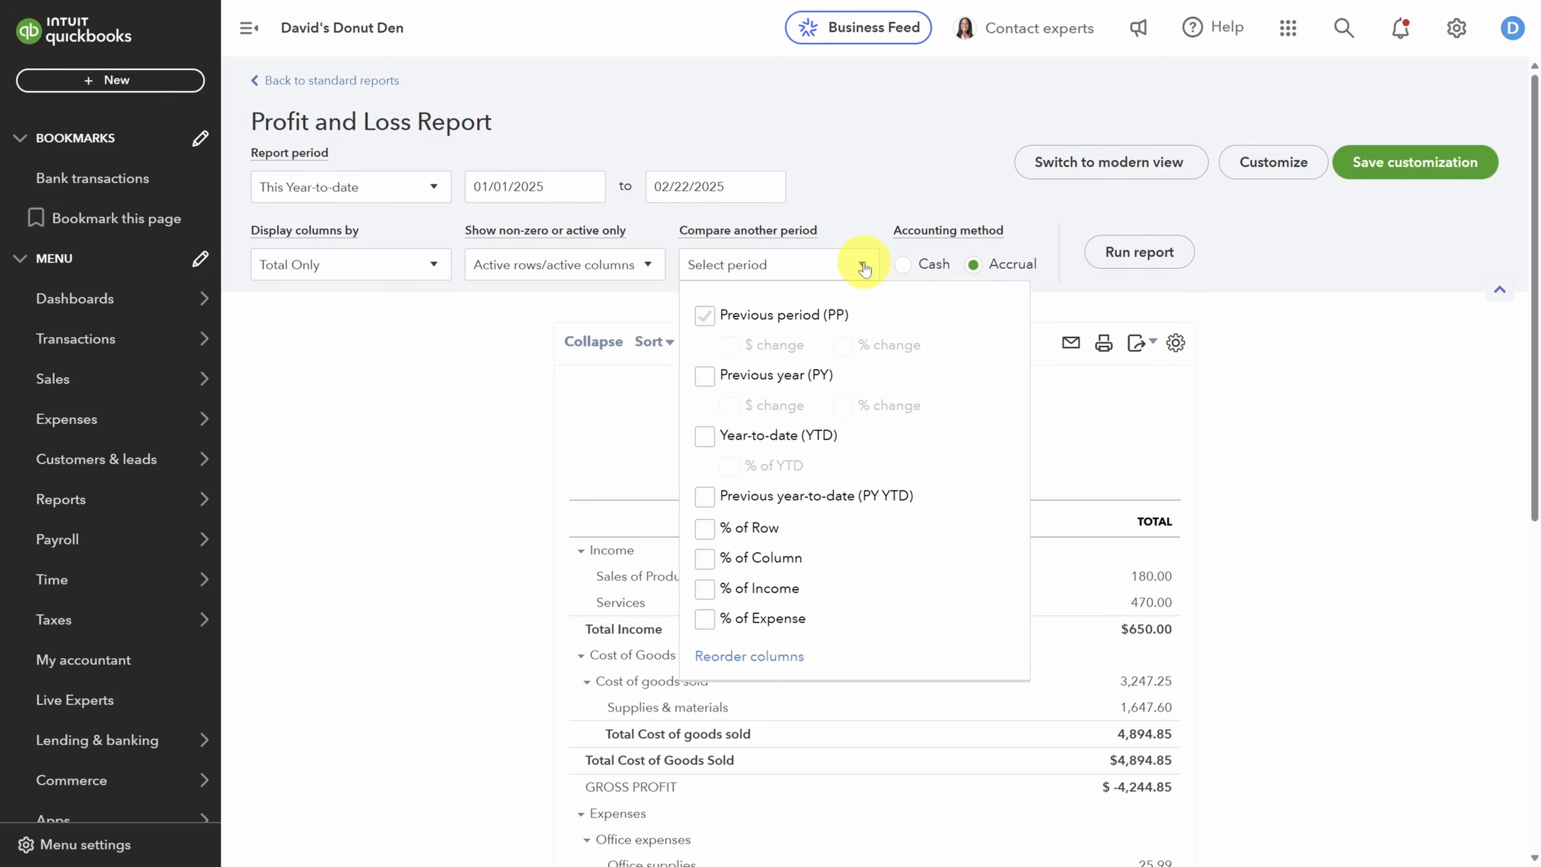
pyautogui.click(702, 499)
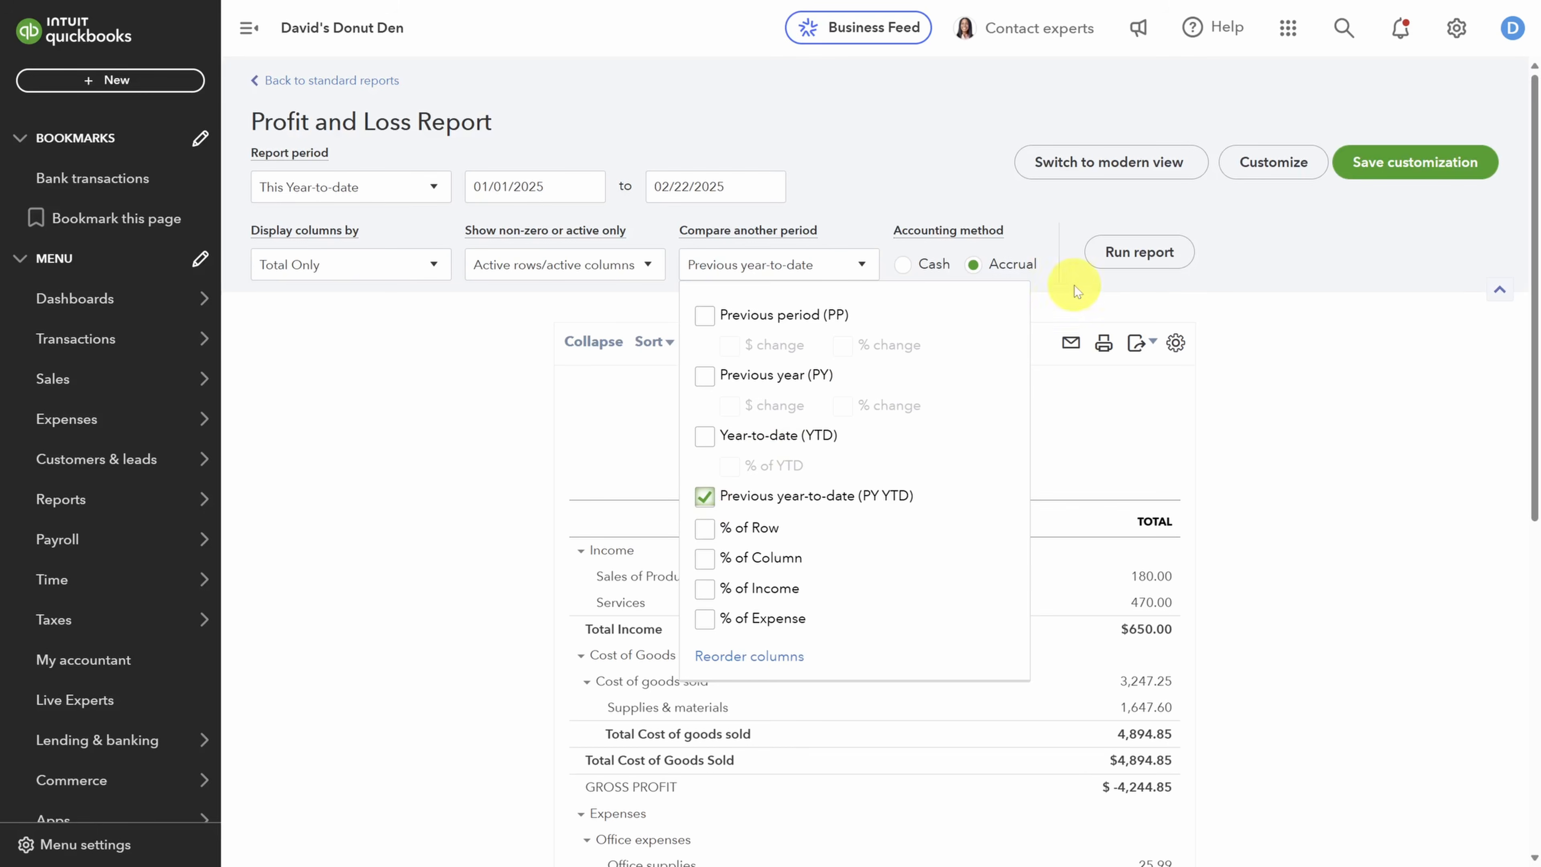
pyautogui.click(1130, 251)
pyautogui.scroll(-4, 1120, 255)
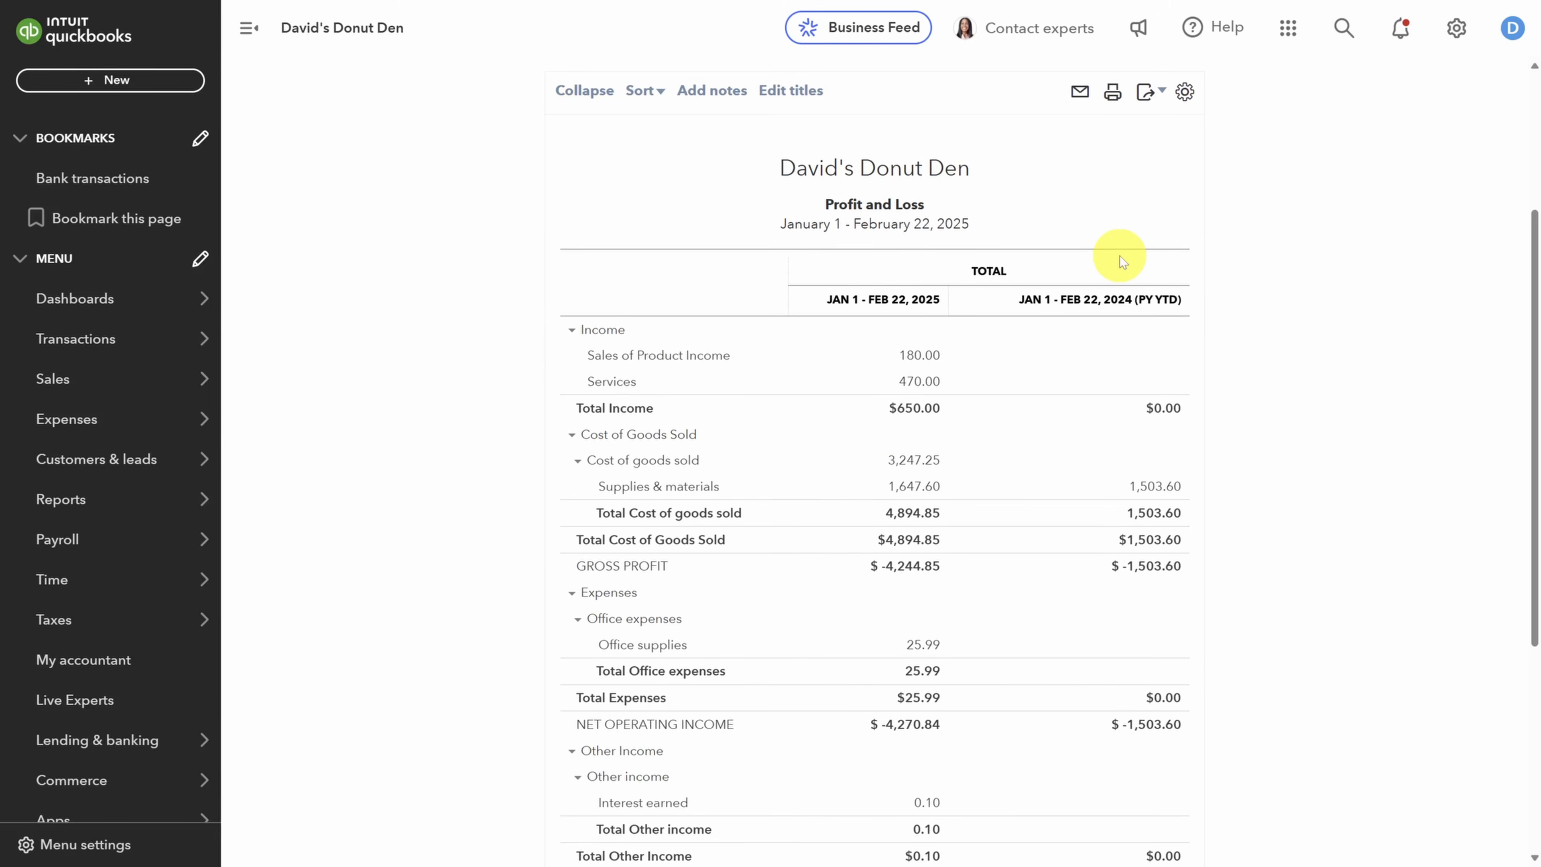
pyautogui.scroll(-3, 1147, 340)
pyautogui.scroll(-4, 1194, 373)
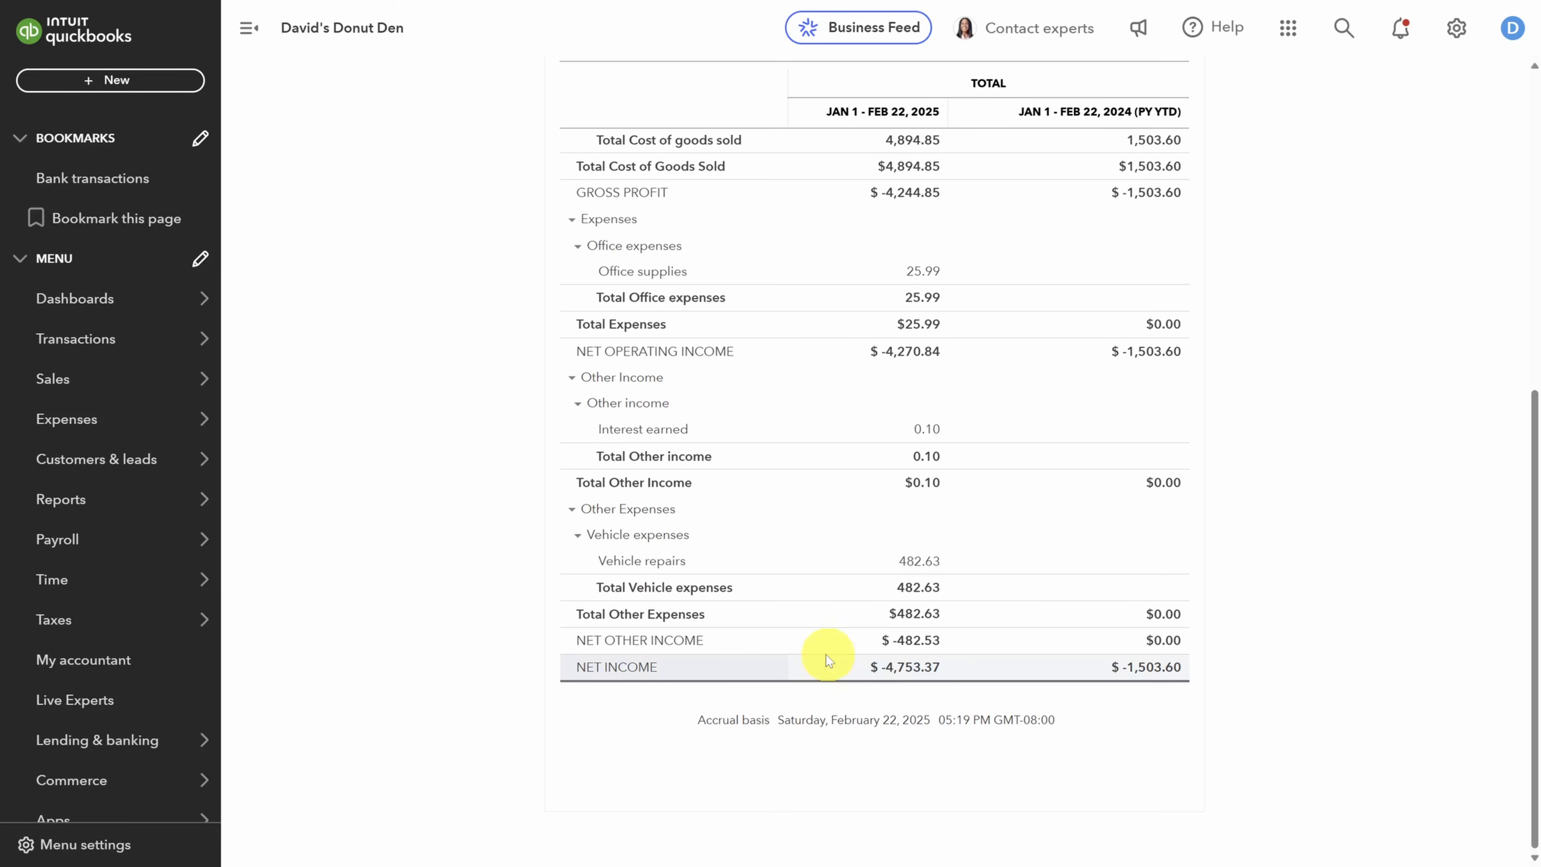
# Step: Open the Balance Sheet report from the standard reports and review its assets, liabilities and equity
pyautogui.click(67, 501)
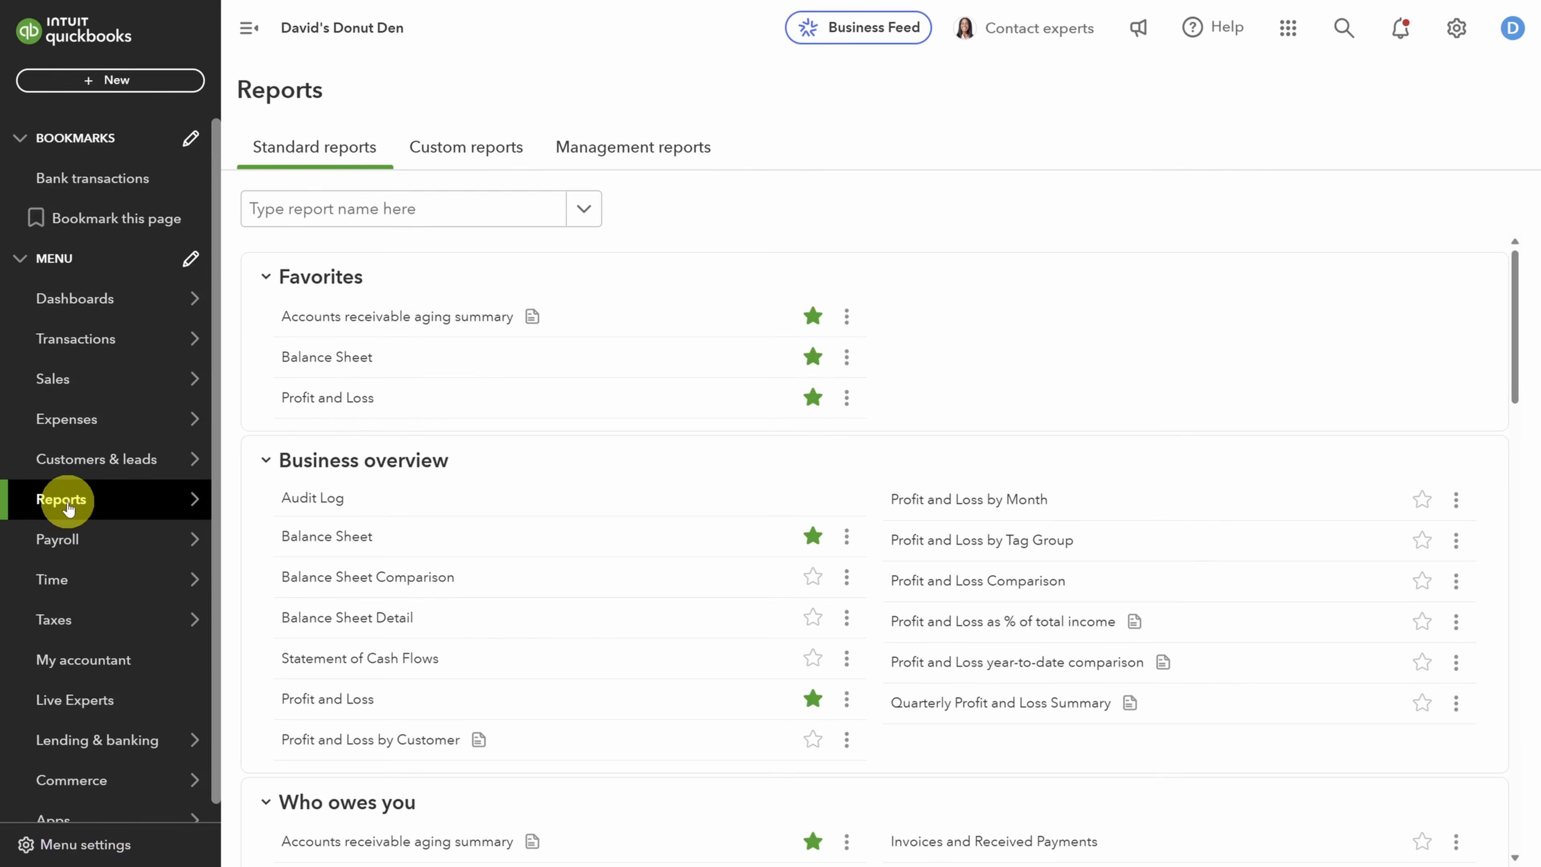
pyautogui.click(344, 356)
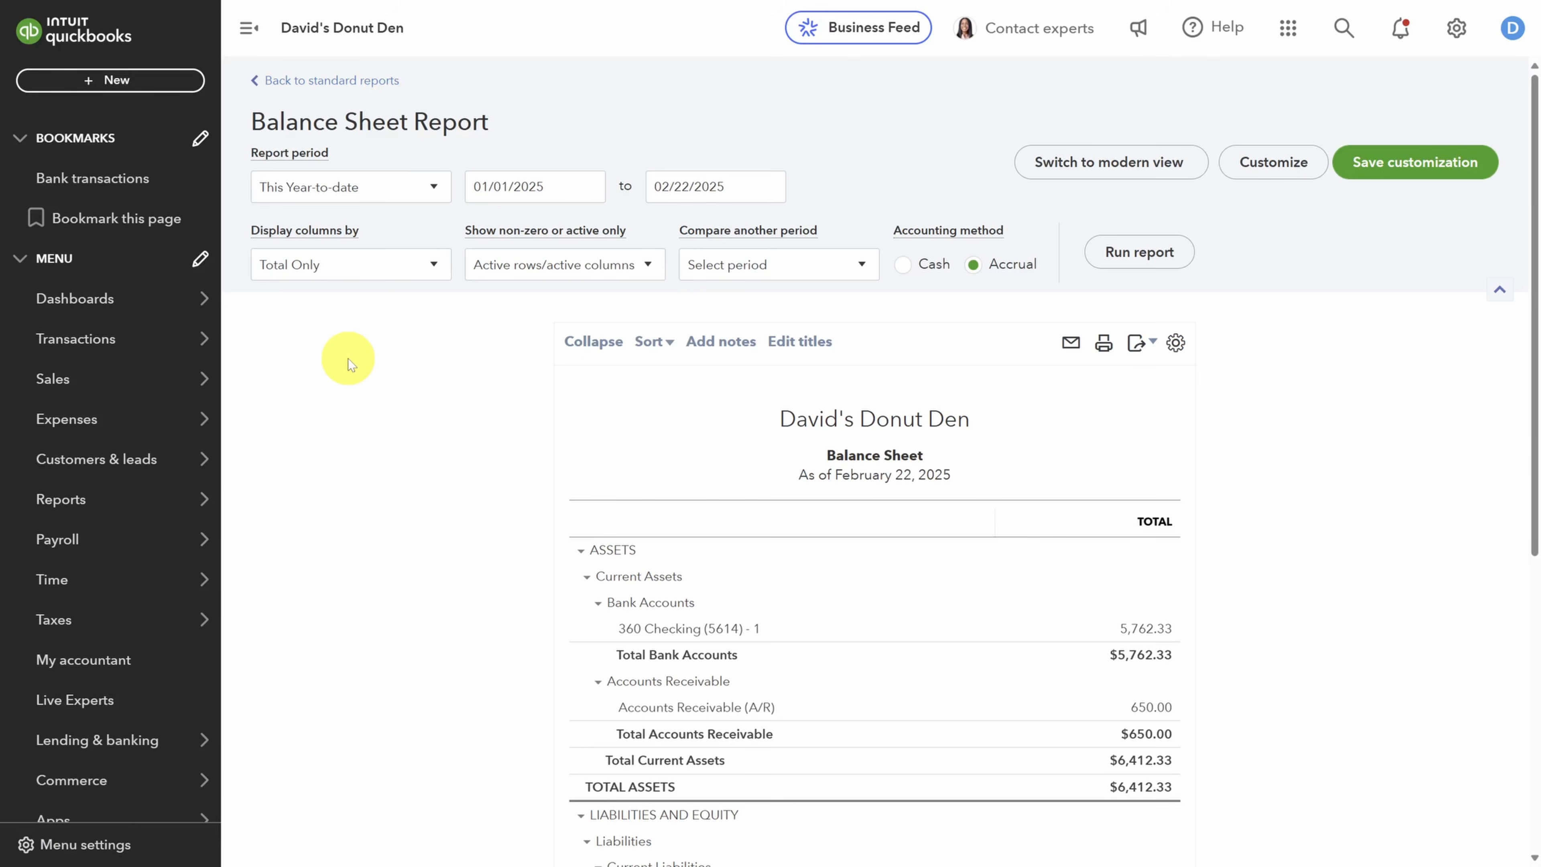
pyautogui.scroll(-4, 937, 424)
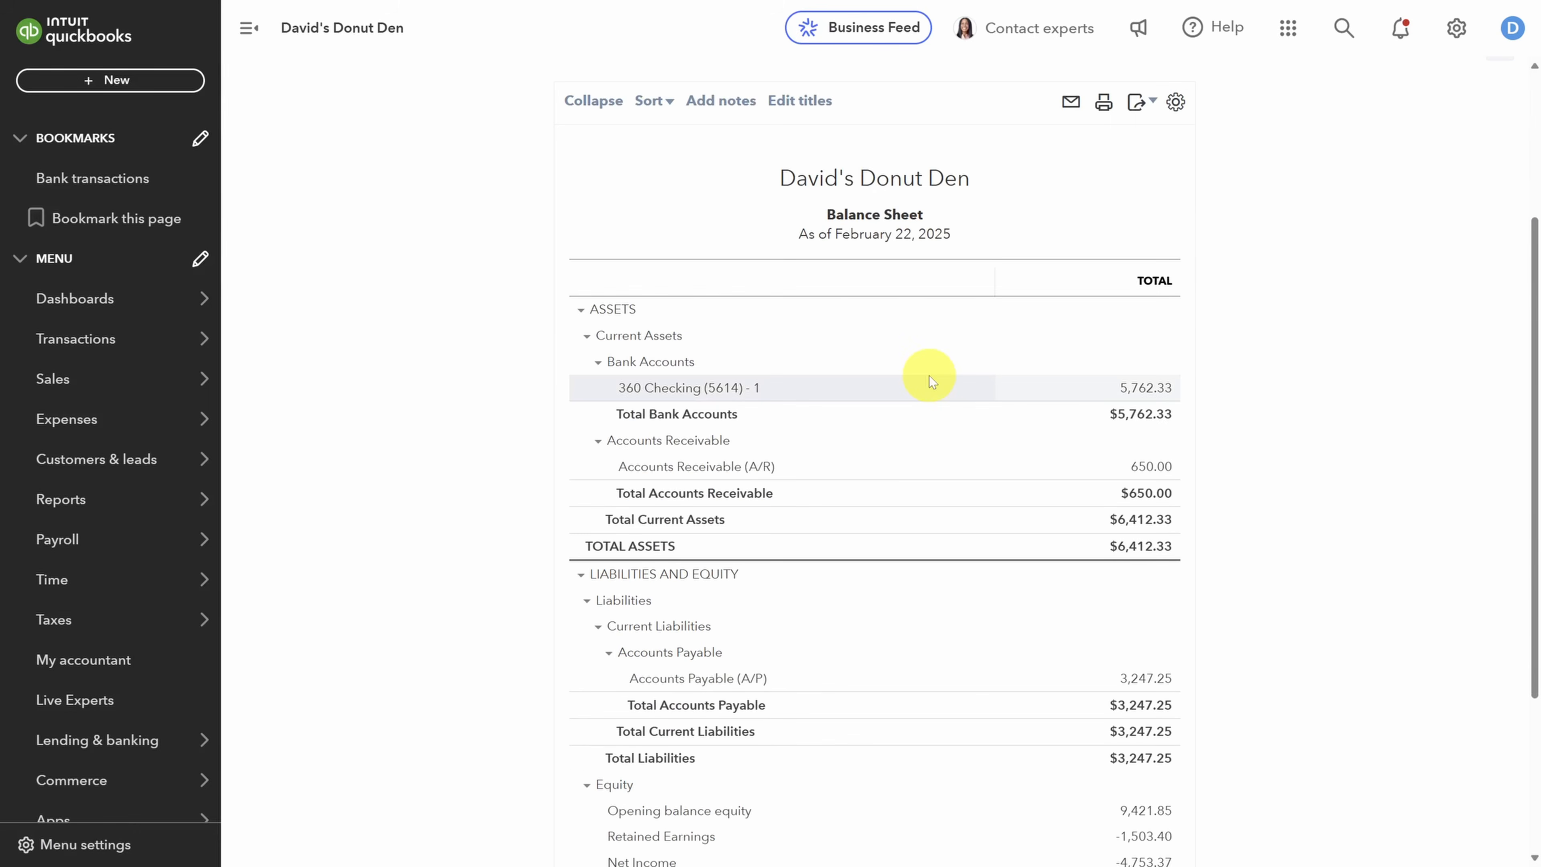
pyautogui.scroll(-1, 1001, 374)
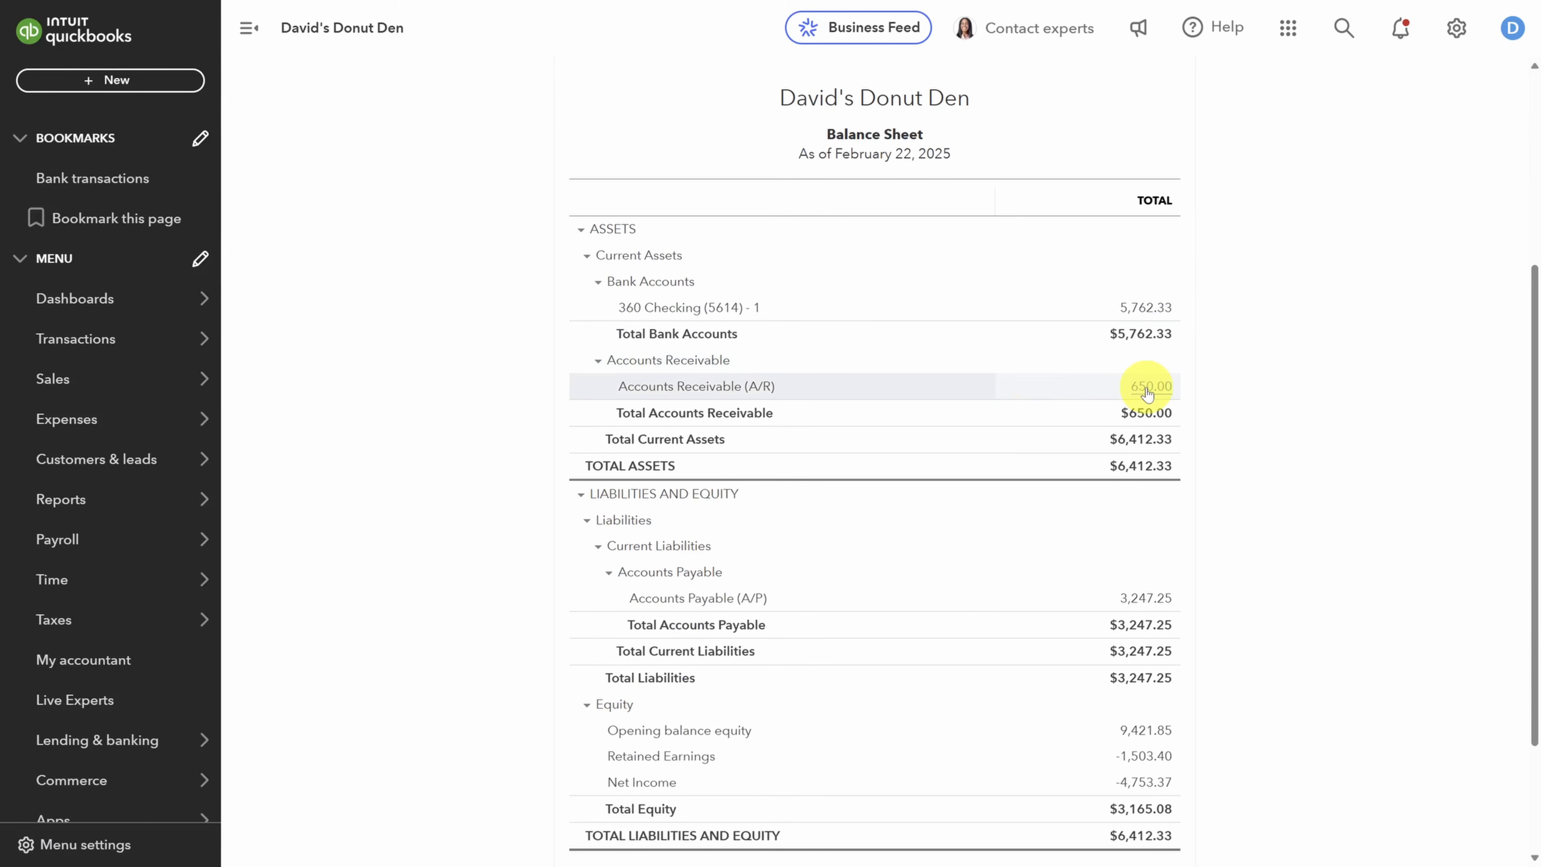
pyautogui.scroll(-3, 1147, 394)
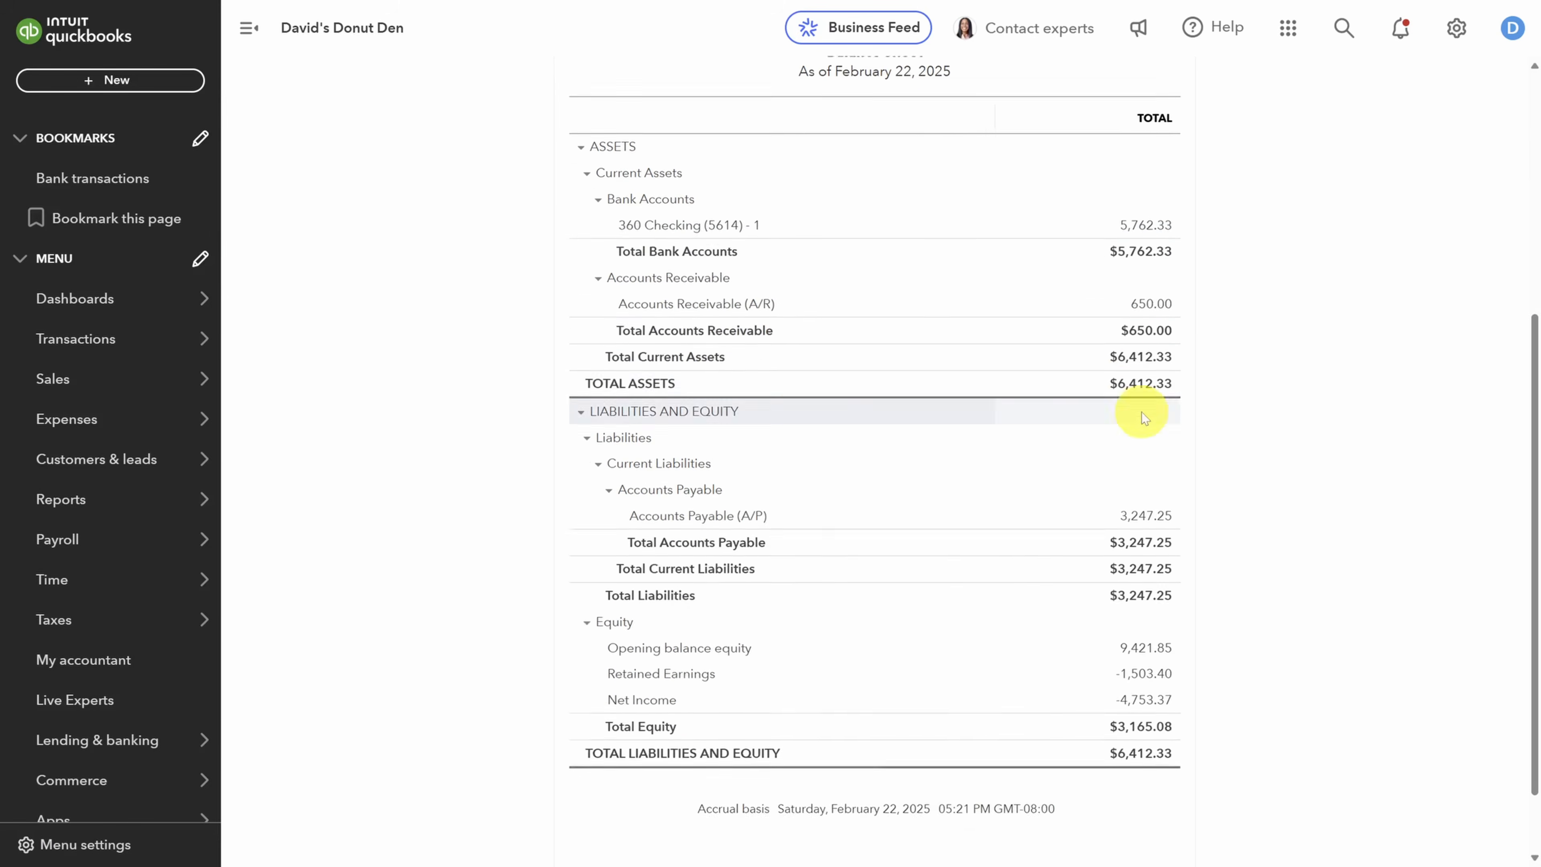